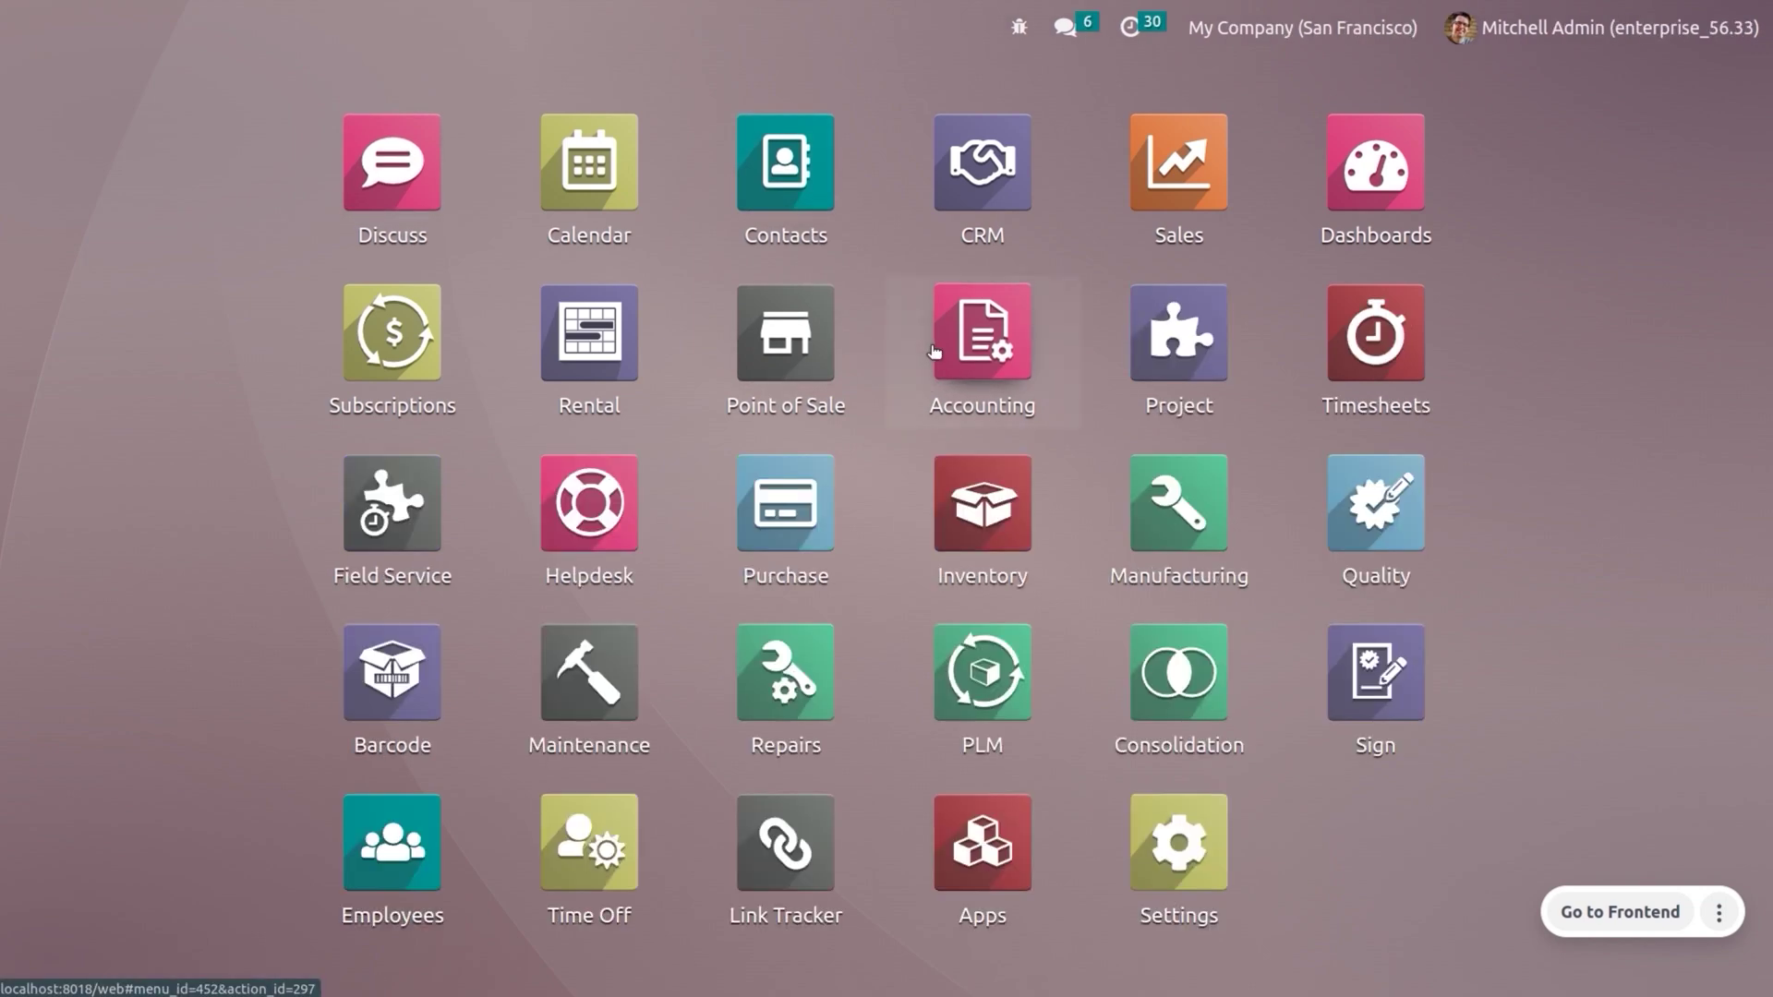
# Step: Open the customer invoices list in the Accounting app, then view the invoice upload file chooser and cancel it
pyautogui.click(934, 351)
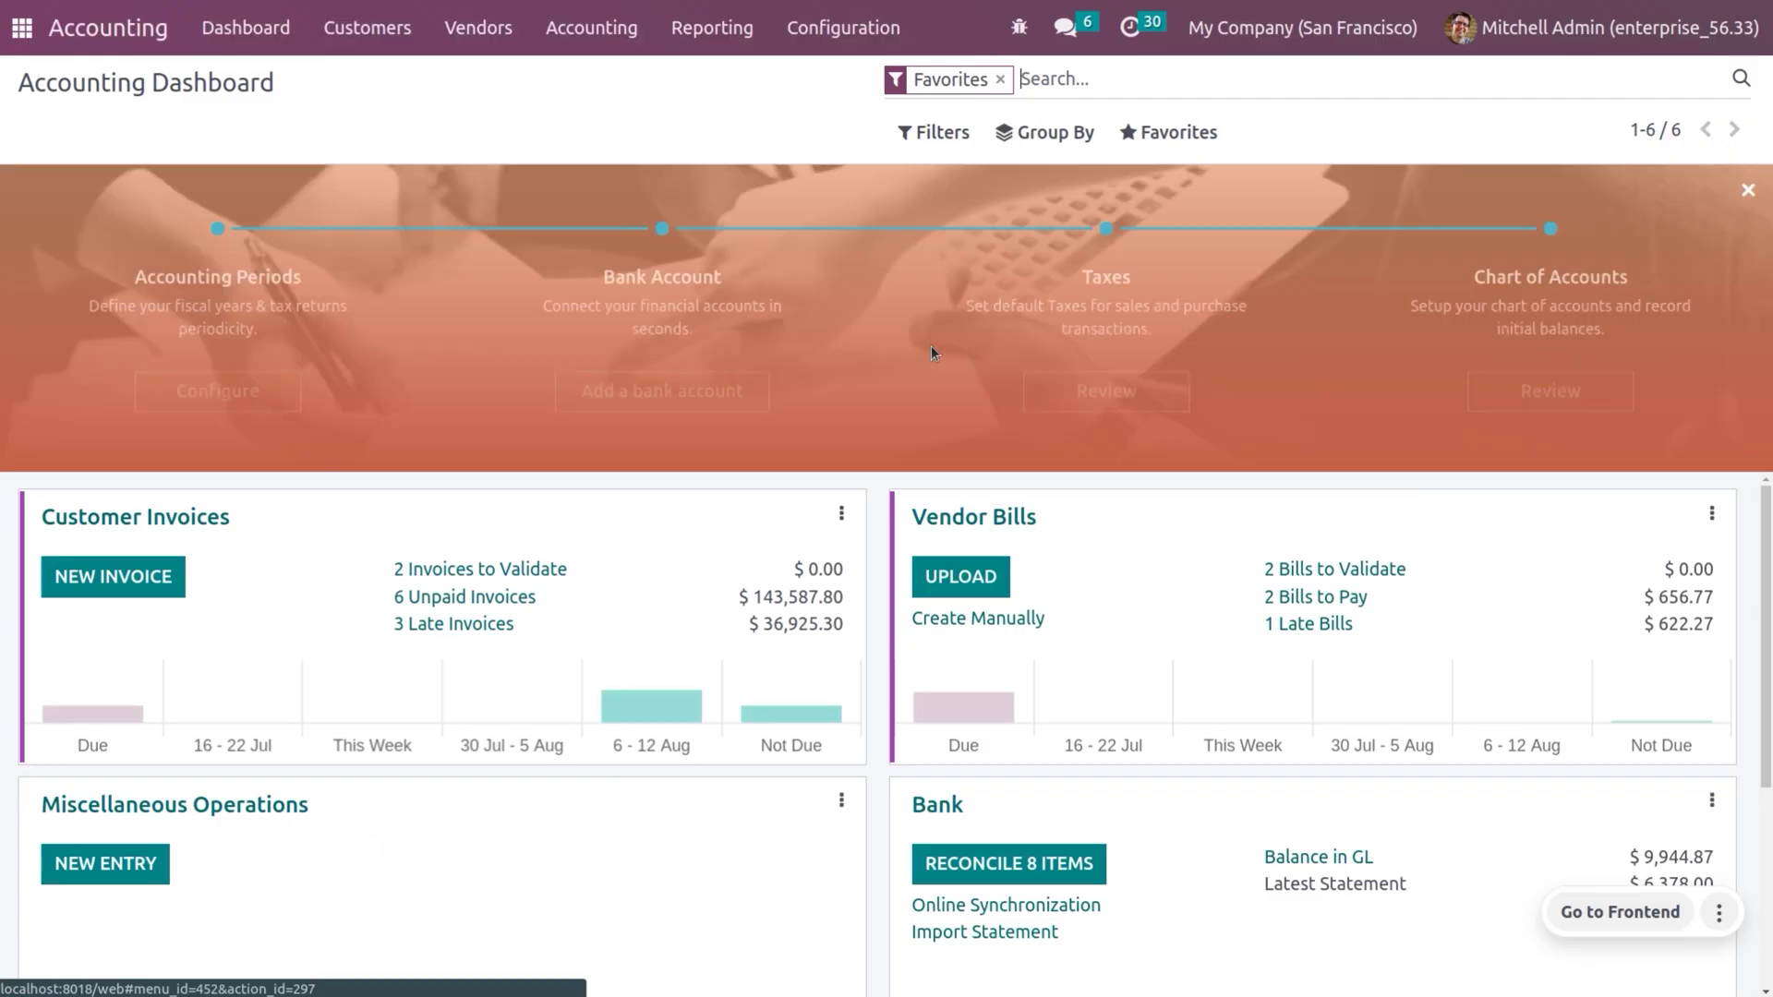
pyautogui.click(343, 29)
pyautogui.click(369, 81)
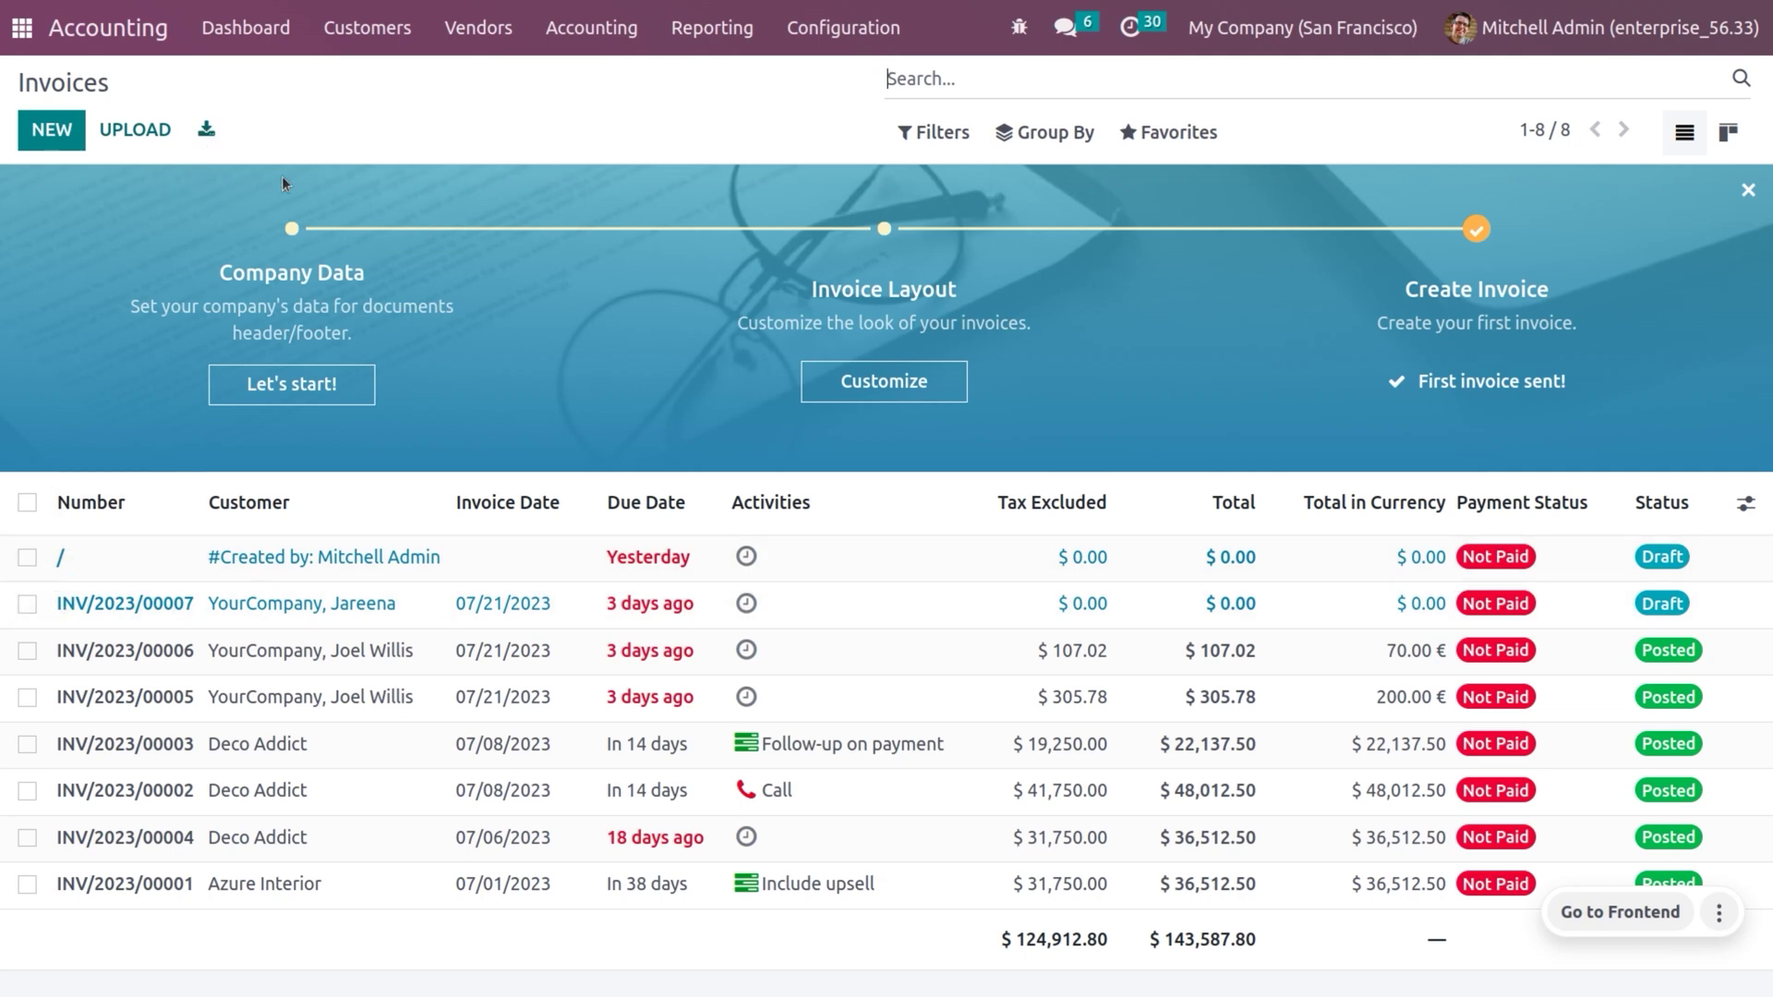
pyautogui.click(135, 129)
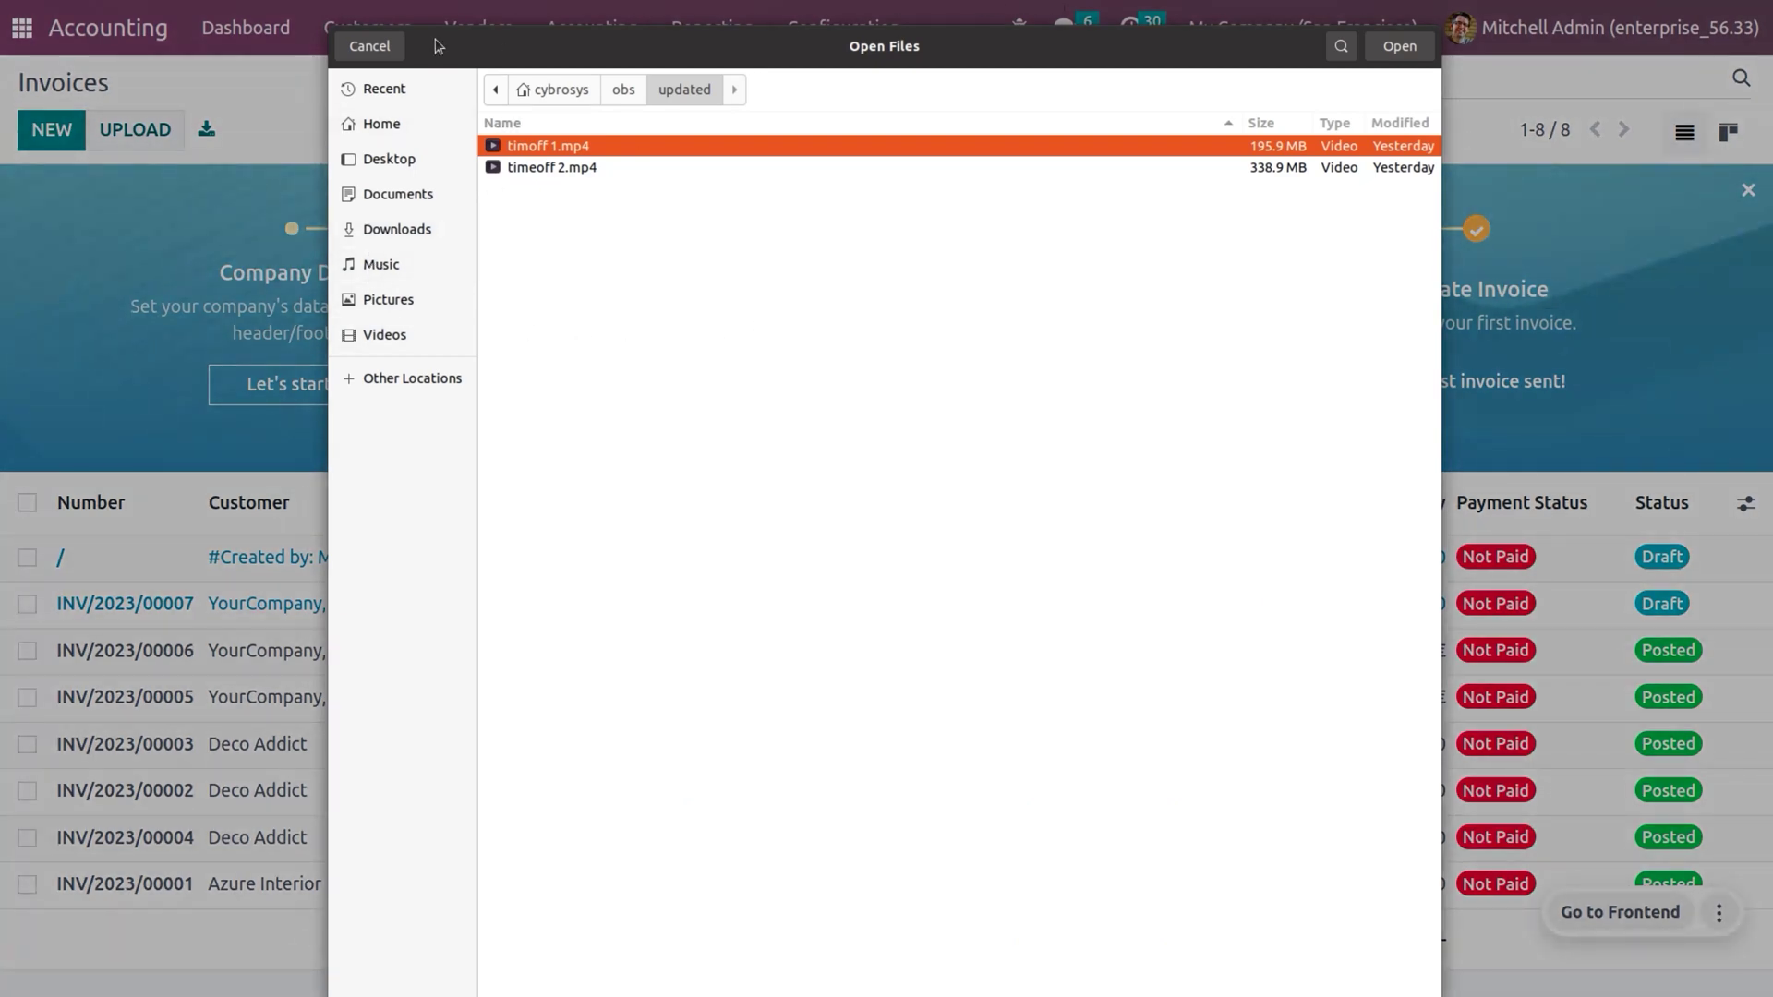
pyautogui.click(395, 46)
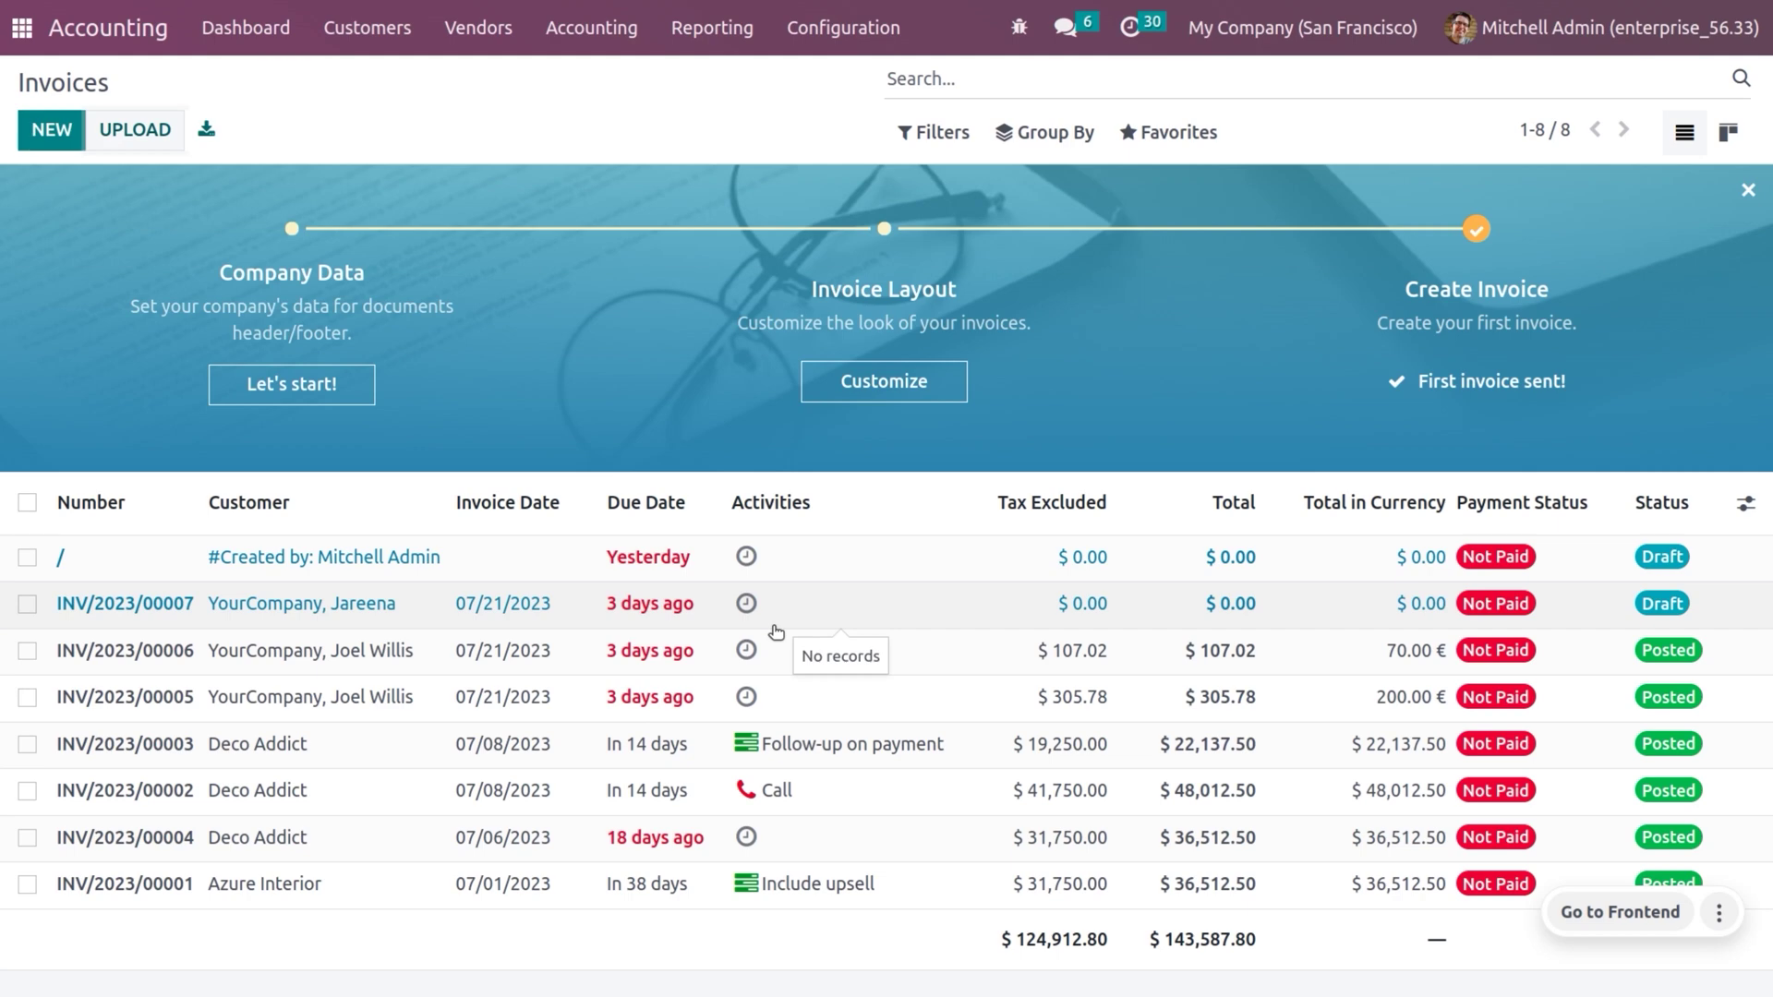
# Step: Start a data export for the posted 70.00 € invoice and make it import-compatible for updating data
pyautogui.click(28, 651)
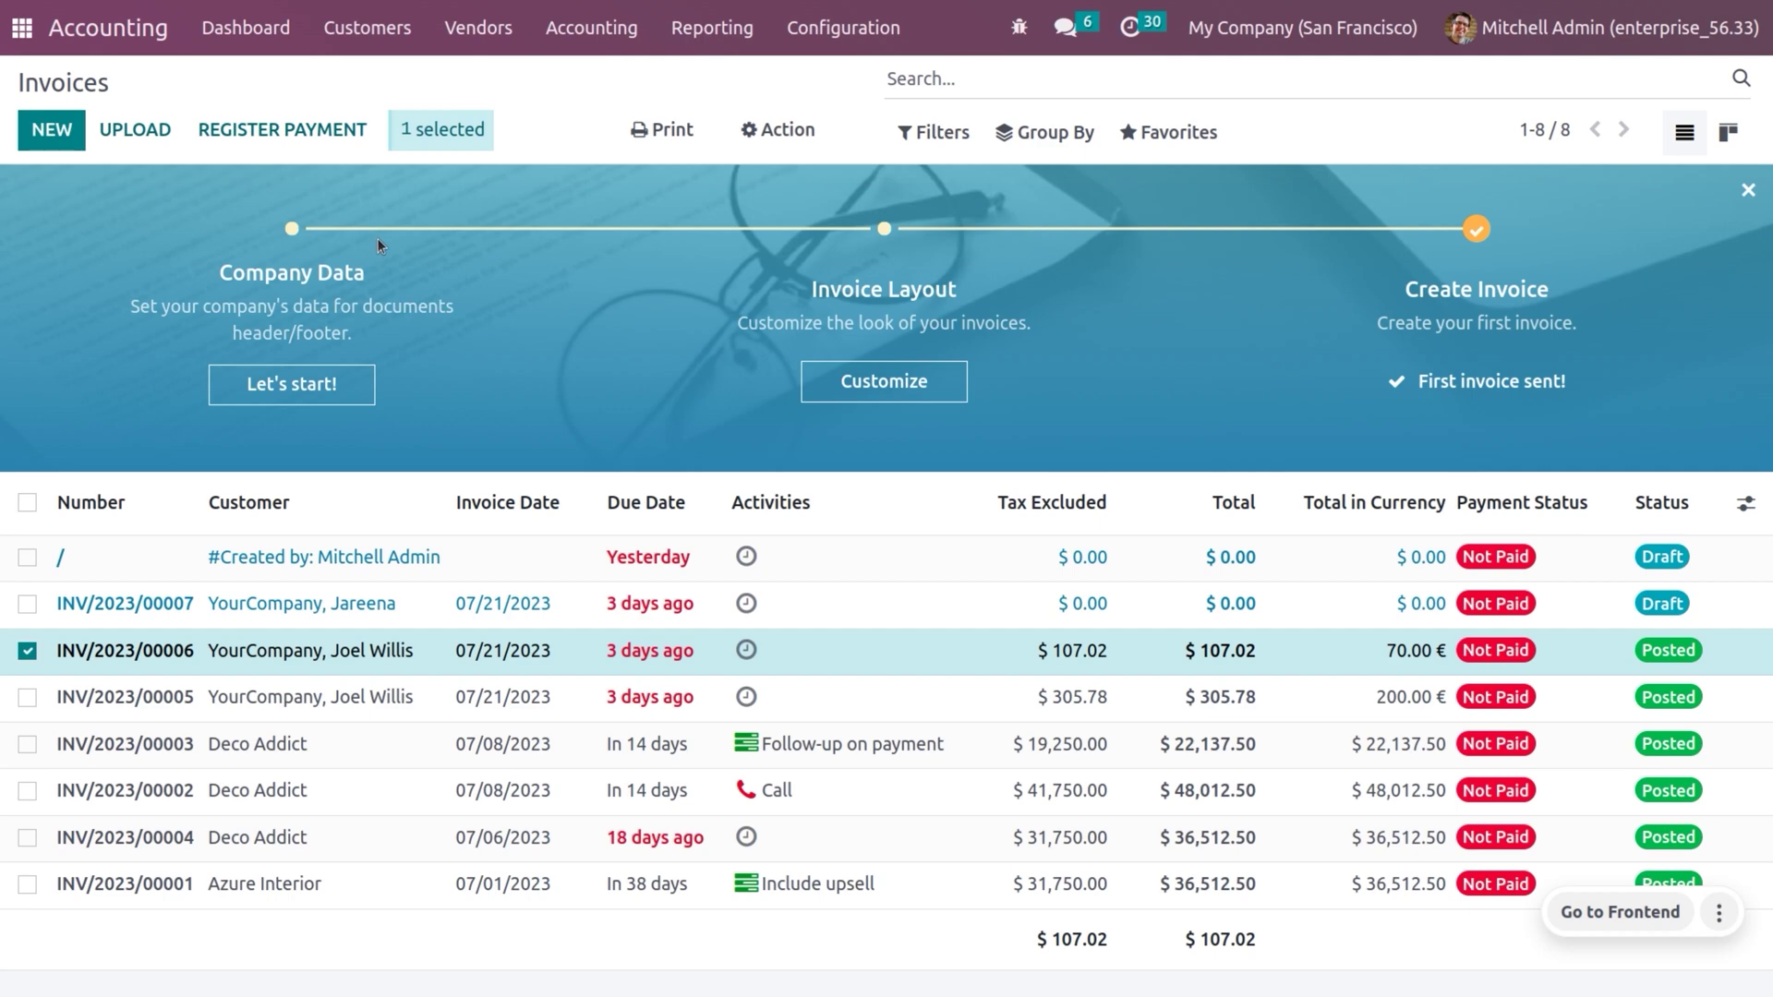
pyautogui.click(778, 133)
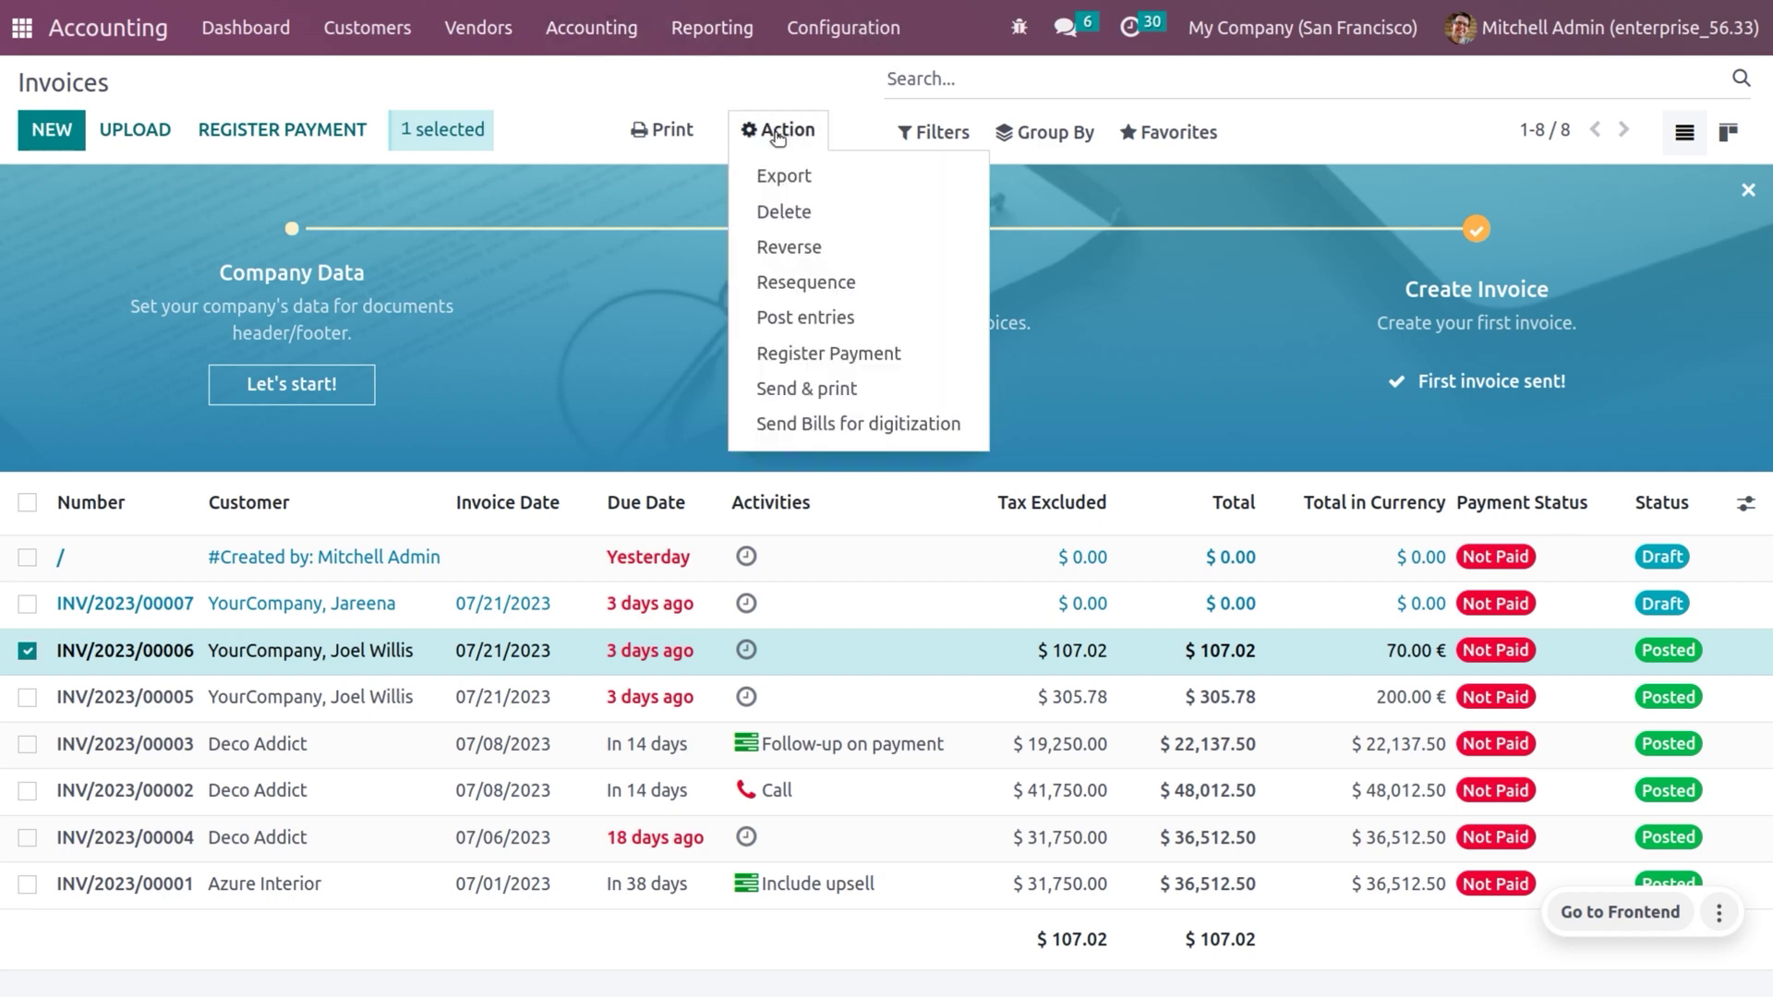
pyautogui.click(783, 190)
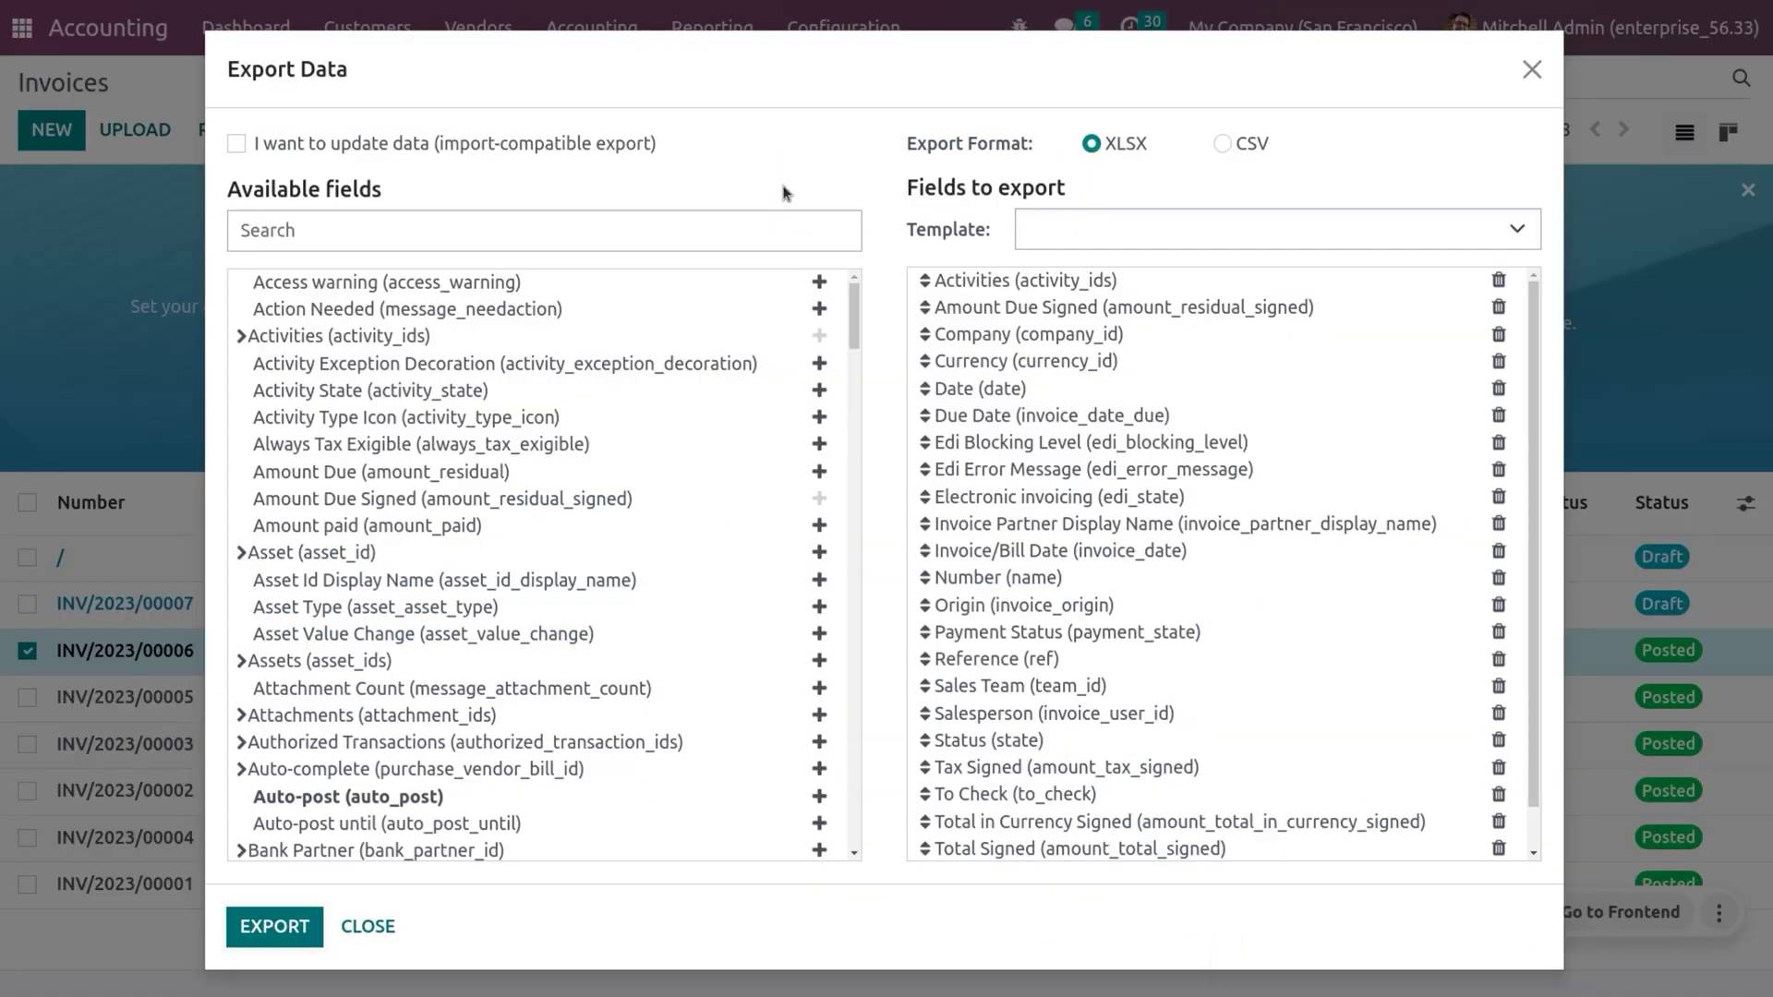
pyautogui.click(333, 336)
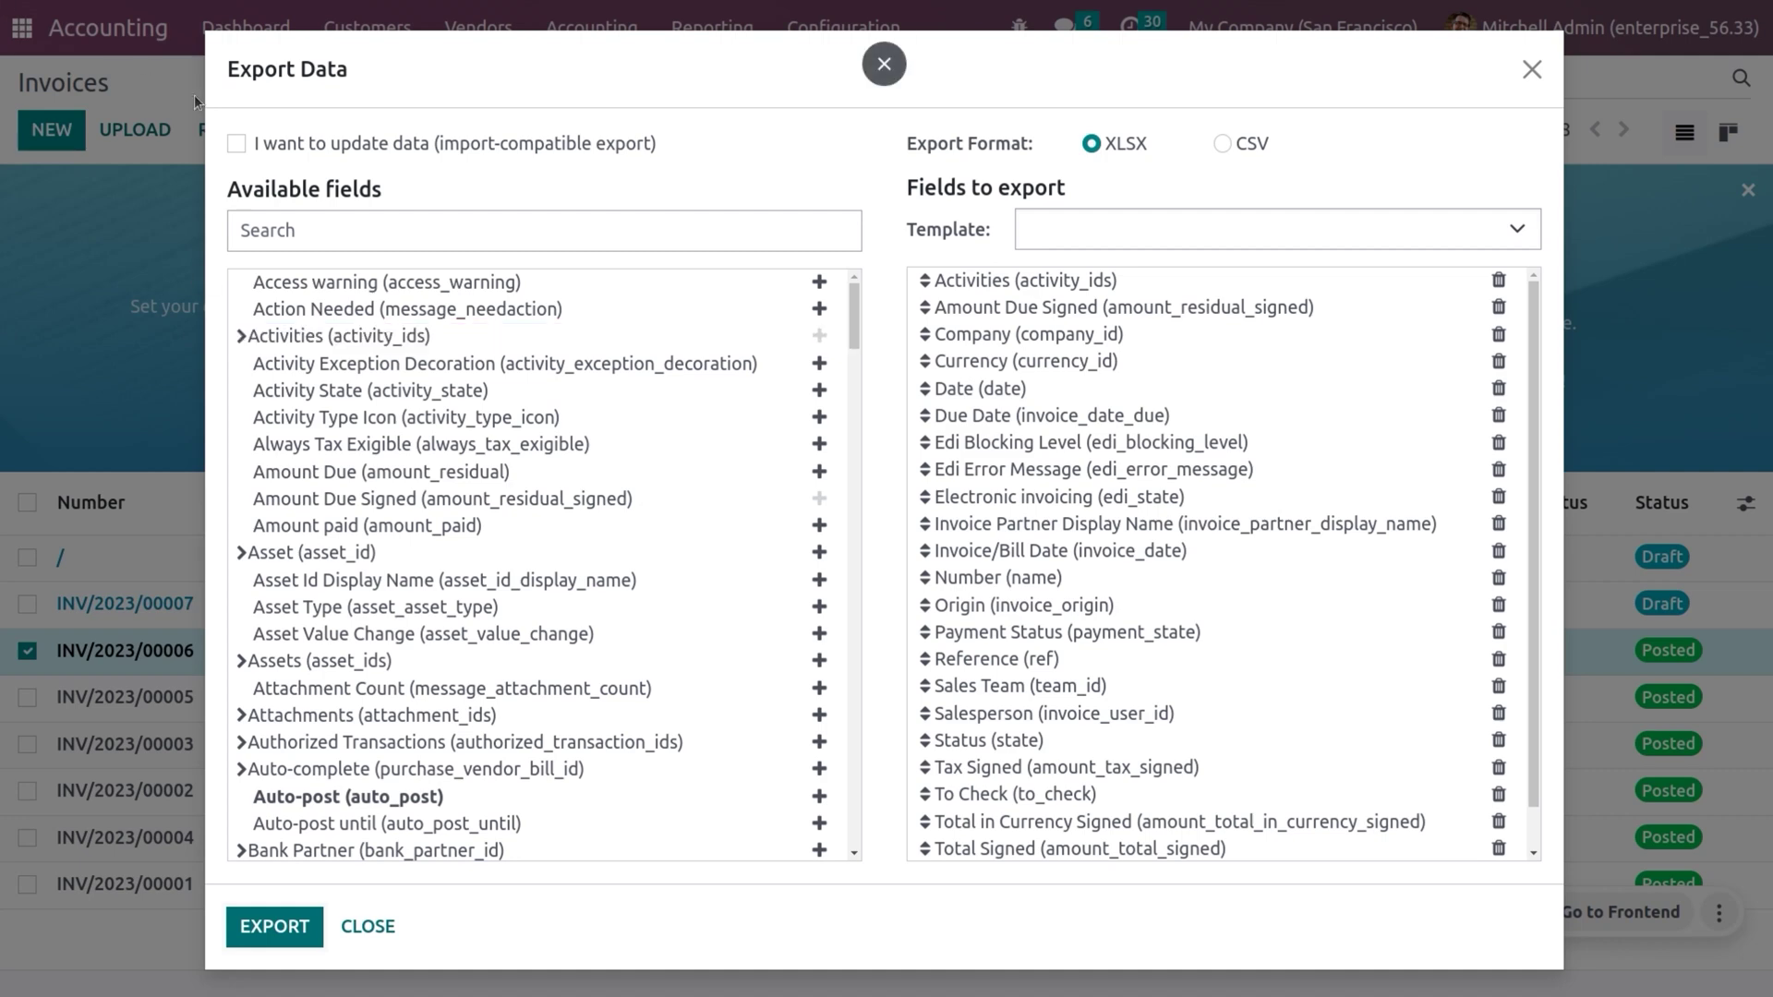
pyautogui.click(237, 145)
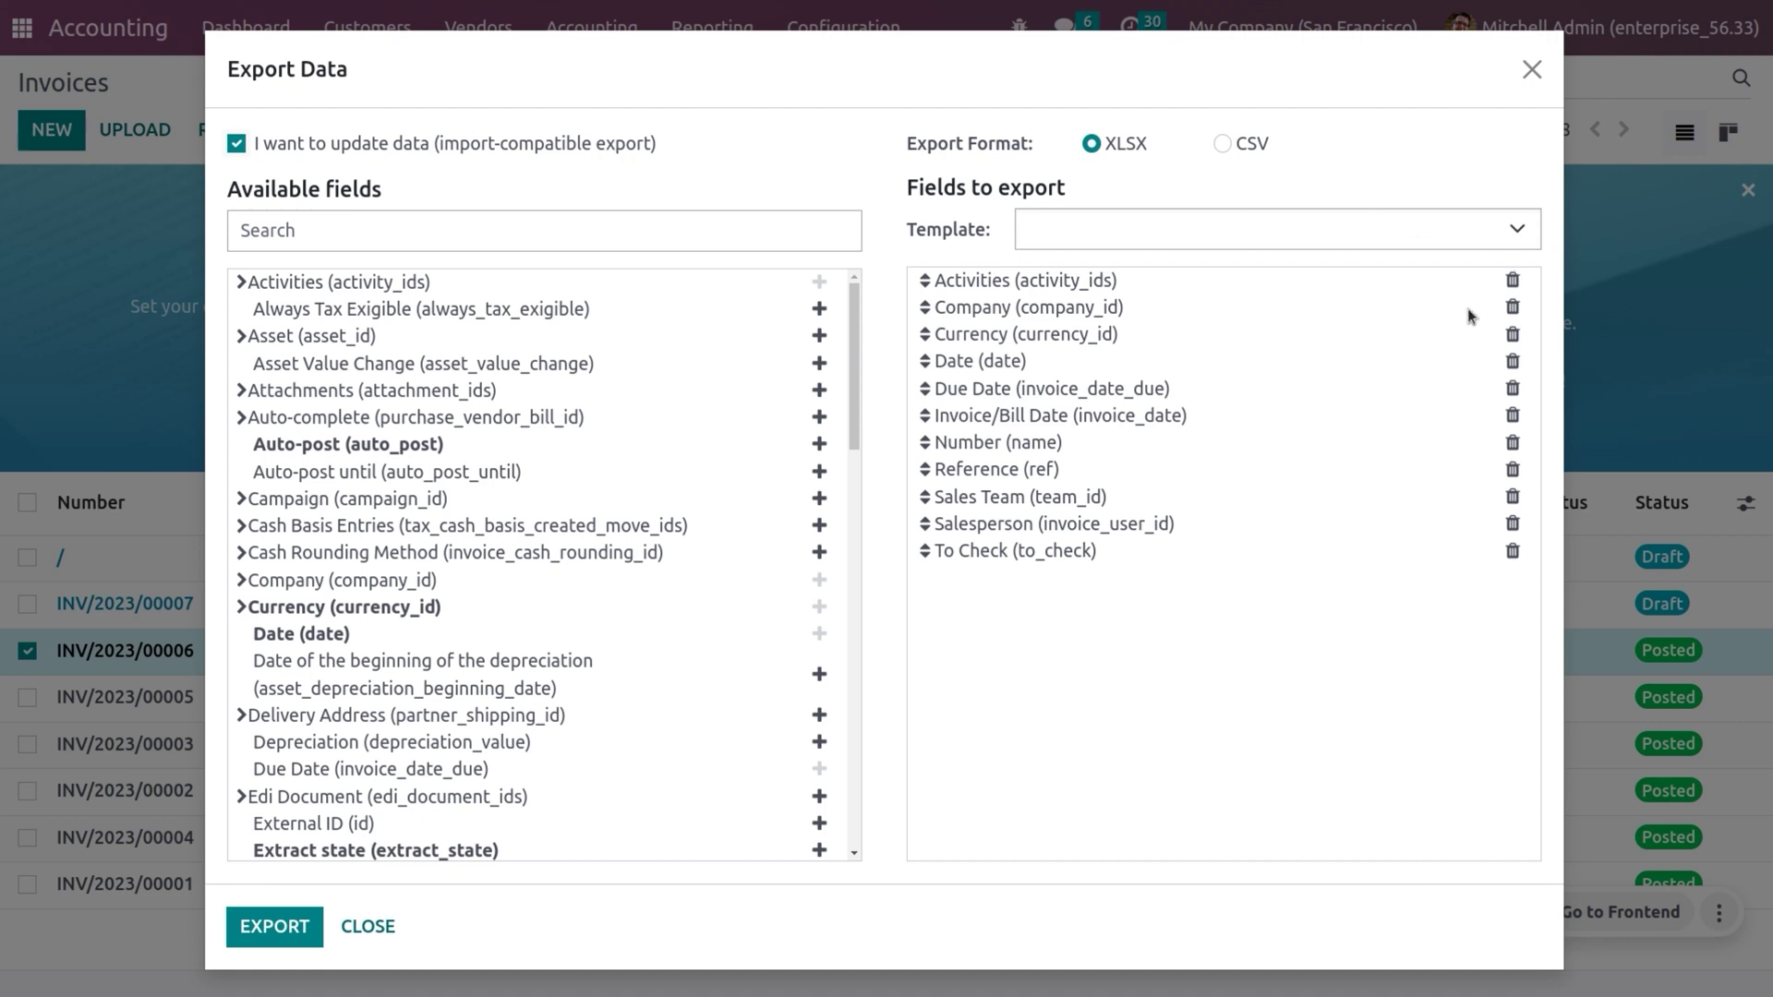
# Step: Remove all the default fields, from Activities through To Check, from the fields to export
pyautogui.click(1512, 282)
pyautogui.click(1512, 282)
pyautogui.click(1512, 282)
pyautogui.click(1512, 282)
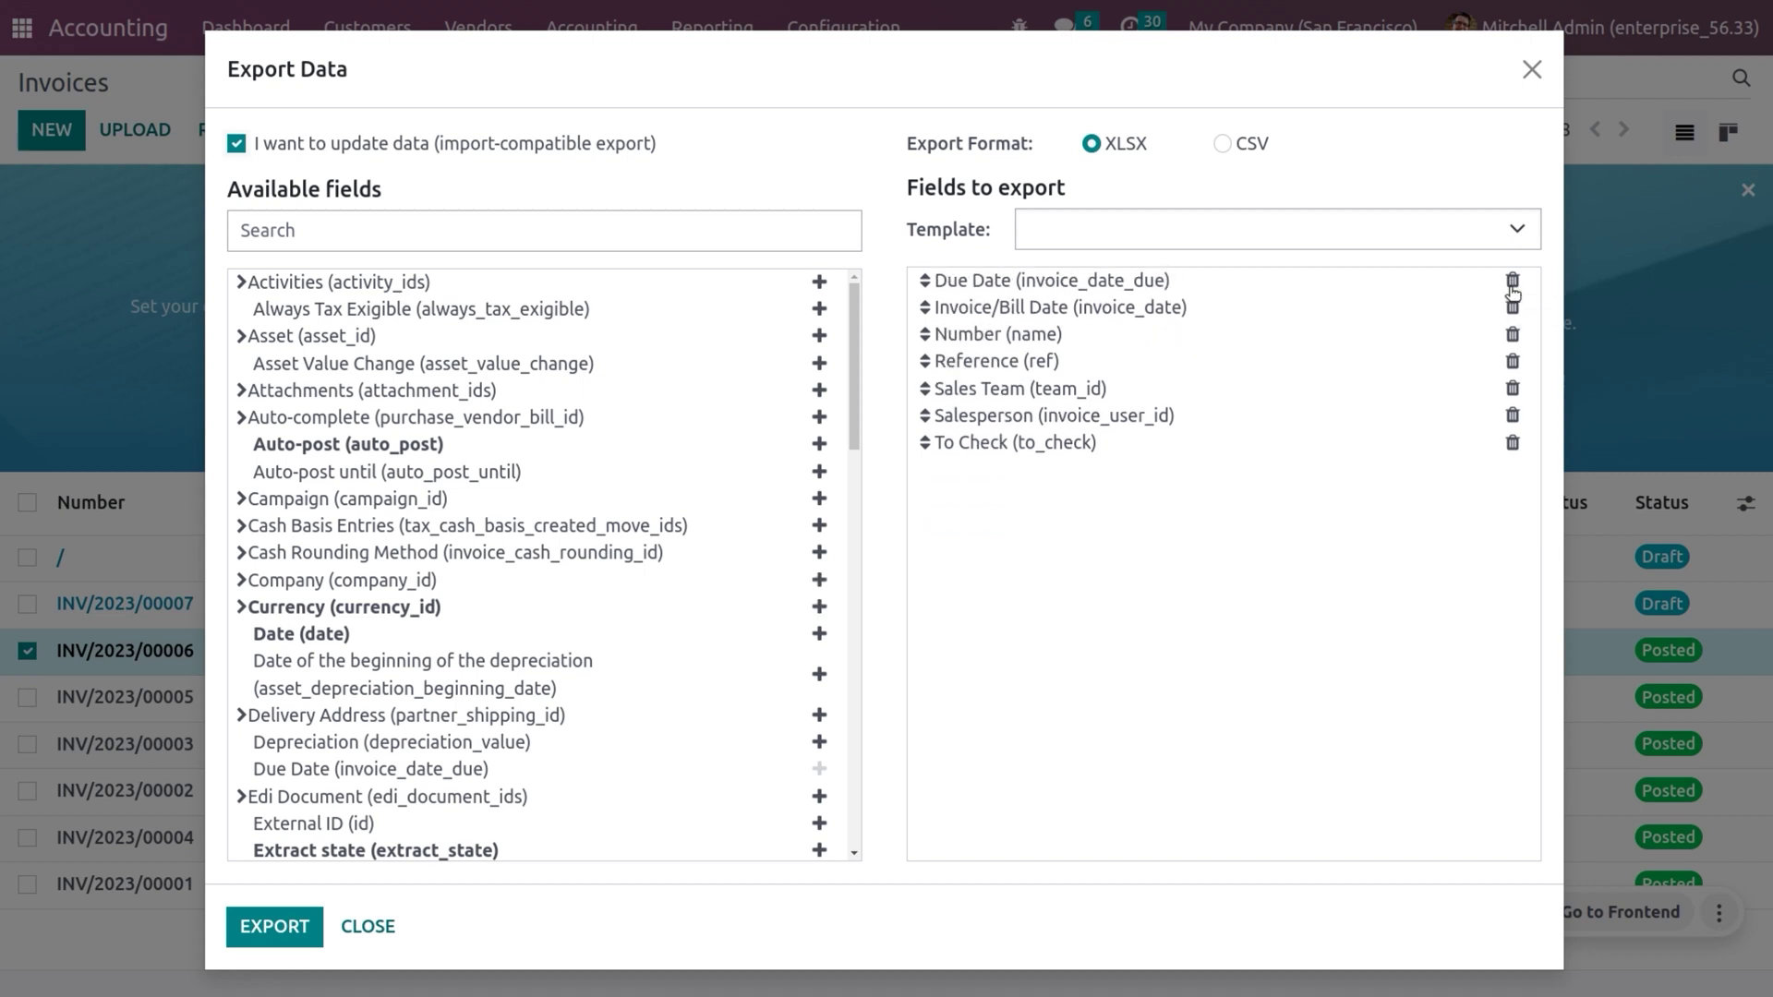
pyautogui.click(1512, 282)
pyautogui.click(1512, 284)
pyautogui.click(1513, 284)
pyautogui.click(1512, 285)
pyautogui.click(1512, 285)
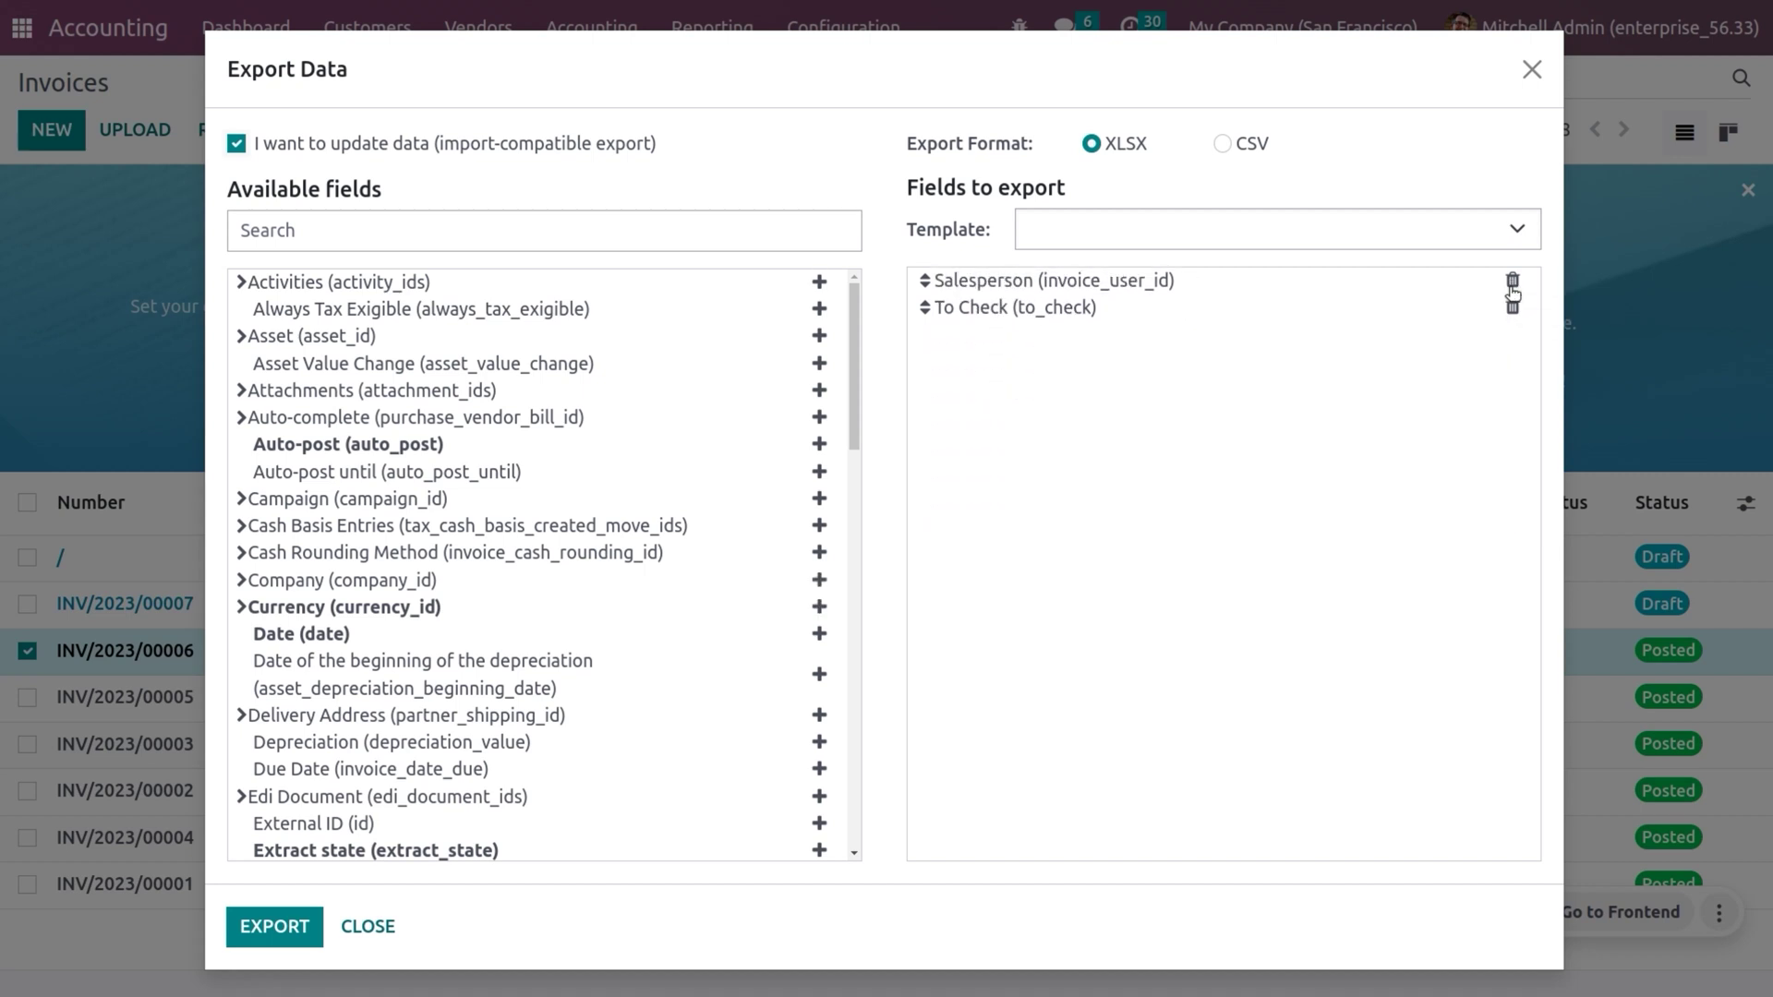
pyautogui.click(1512, 285)
pyautogui.click(1512, 284)
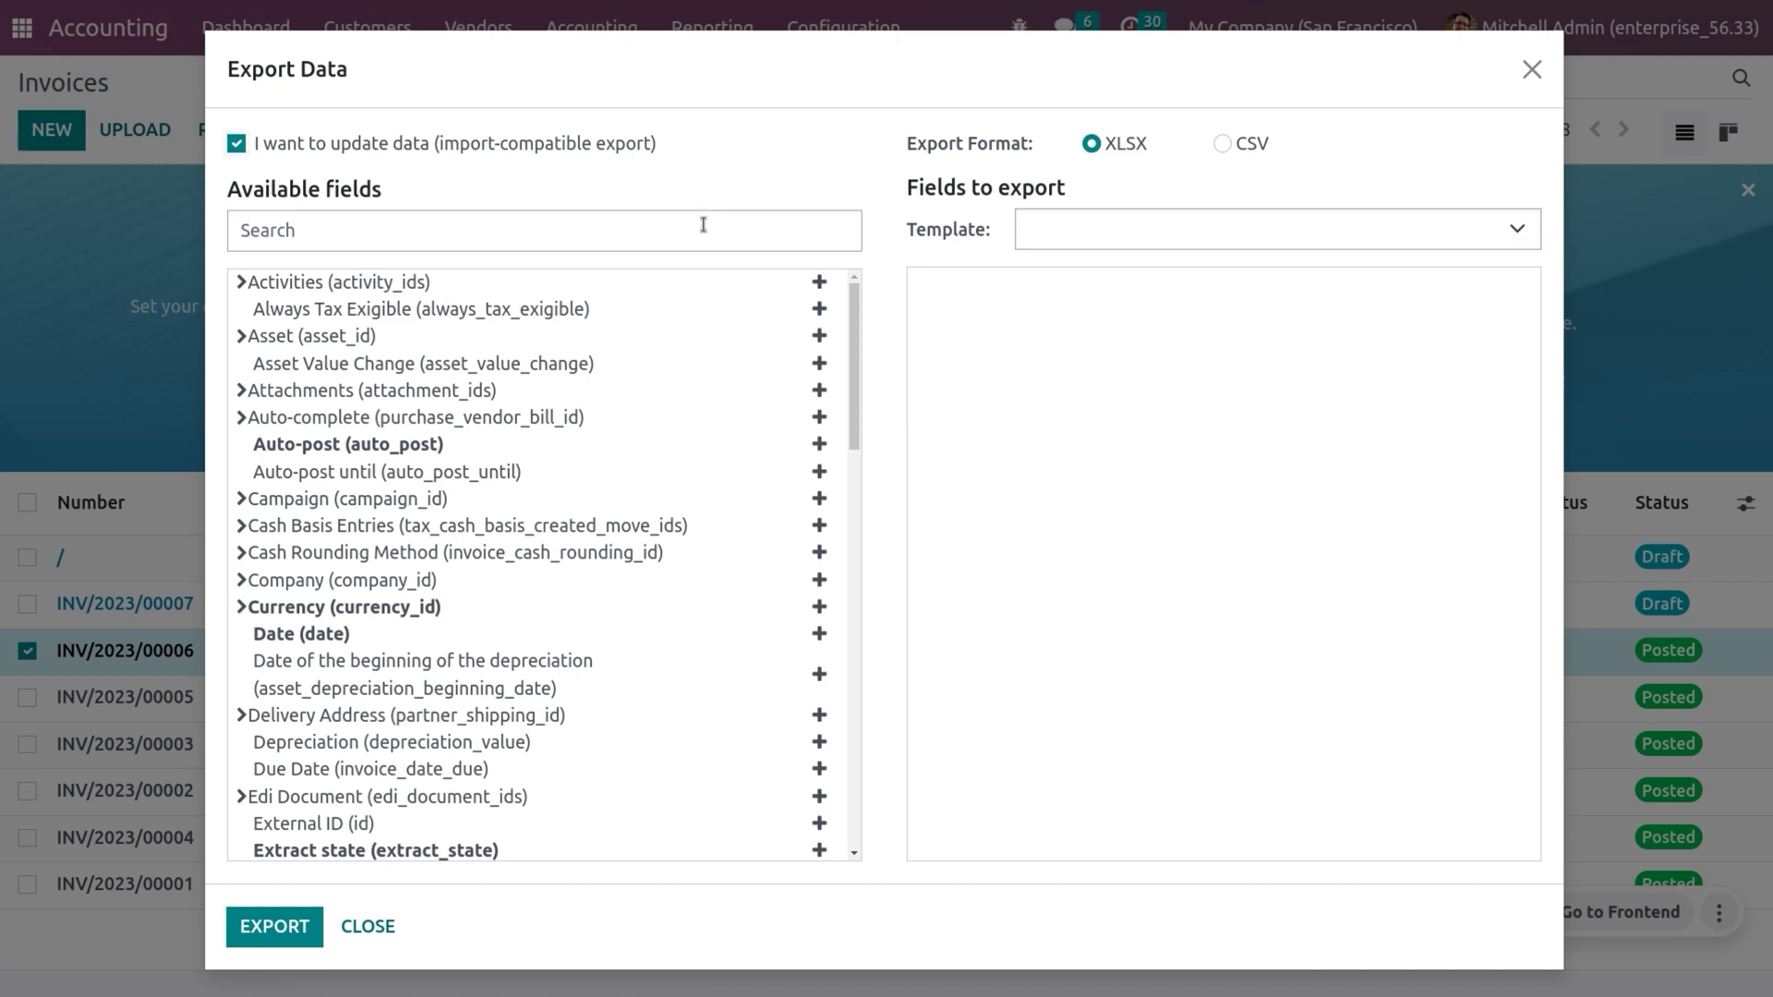
# Step: Add the Partner and Payment Terms fields to the fields to export
pyautogui.write('par')
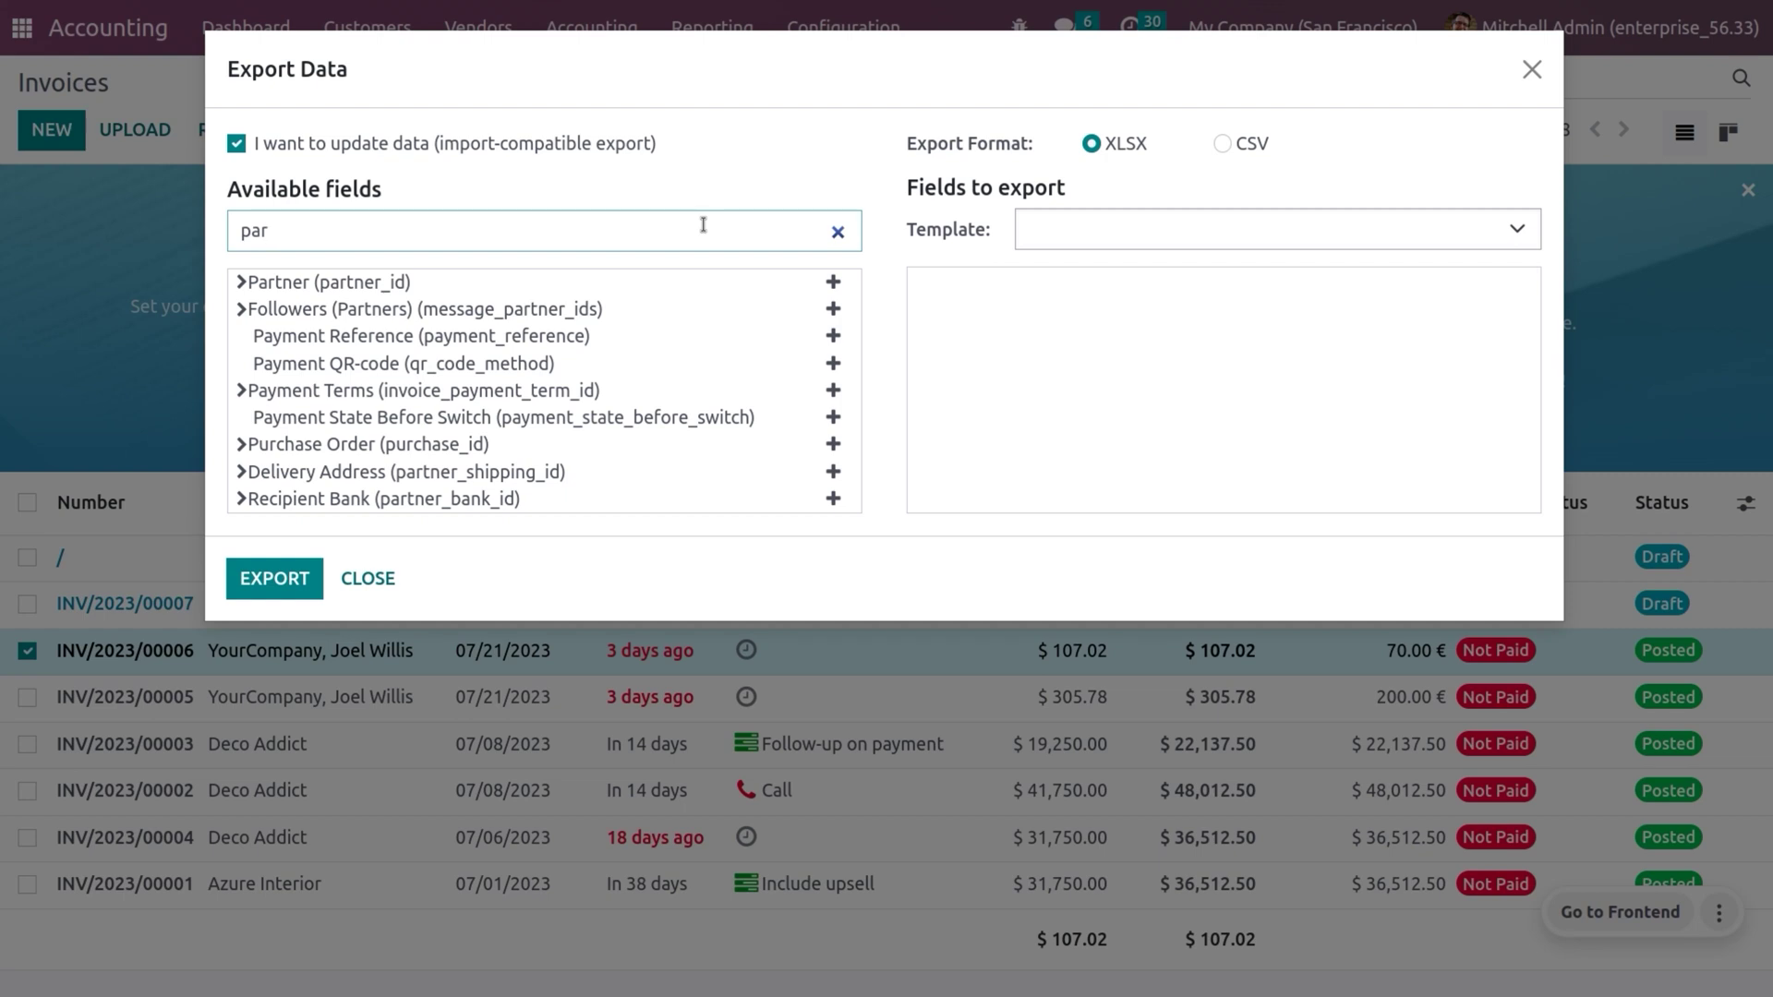
pyautogui.click(835, 283)
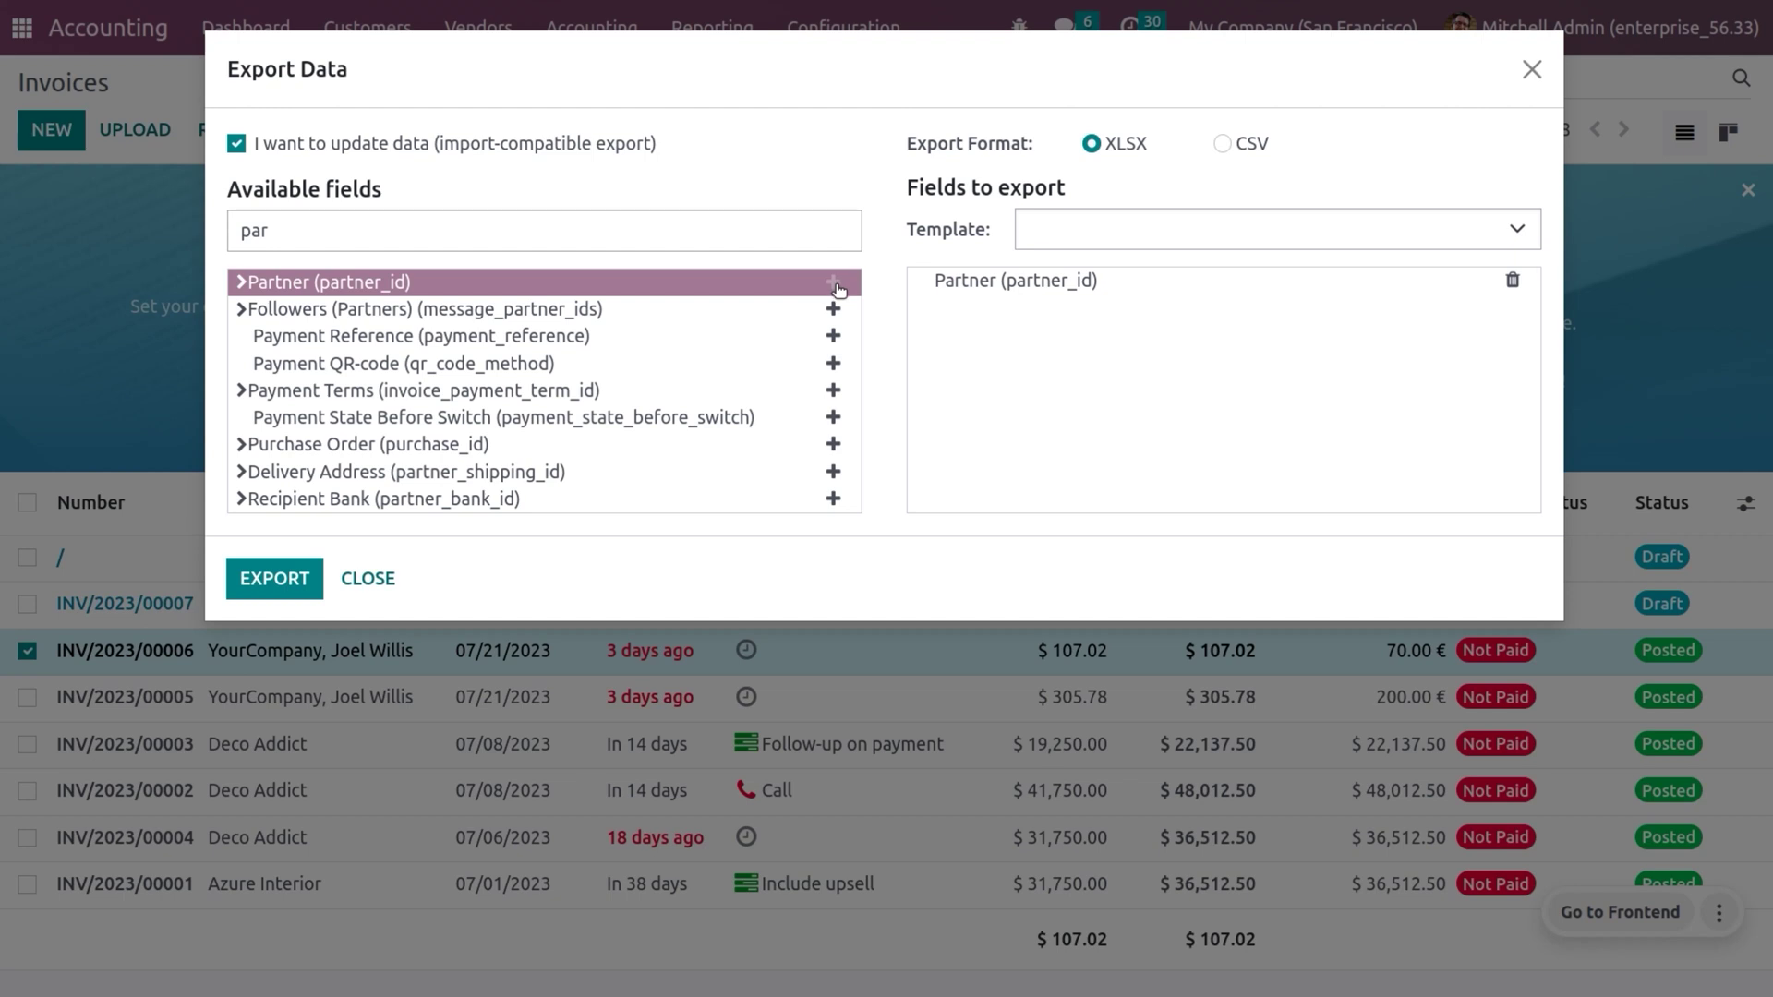
pyautogui.click(658, 229)
pyautogui.press('BackSpace')
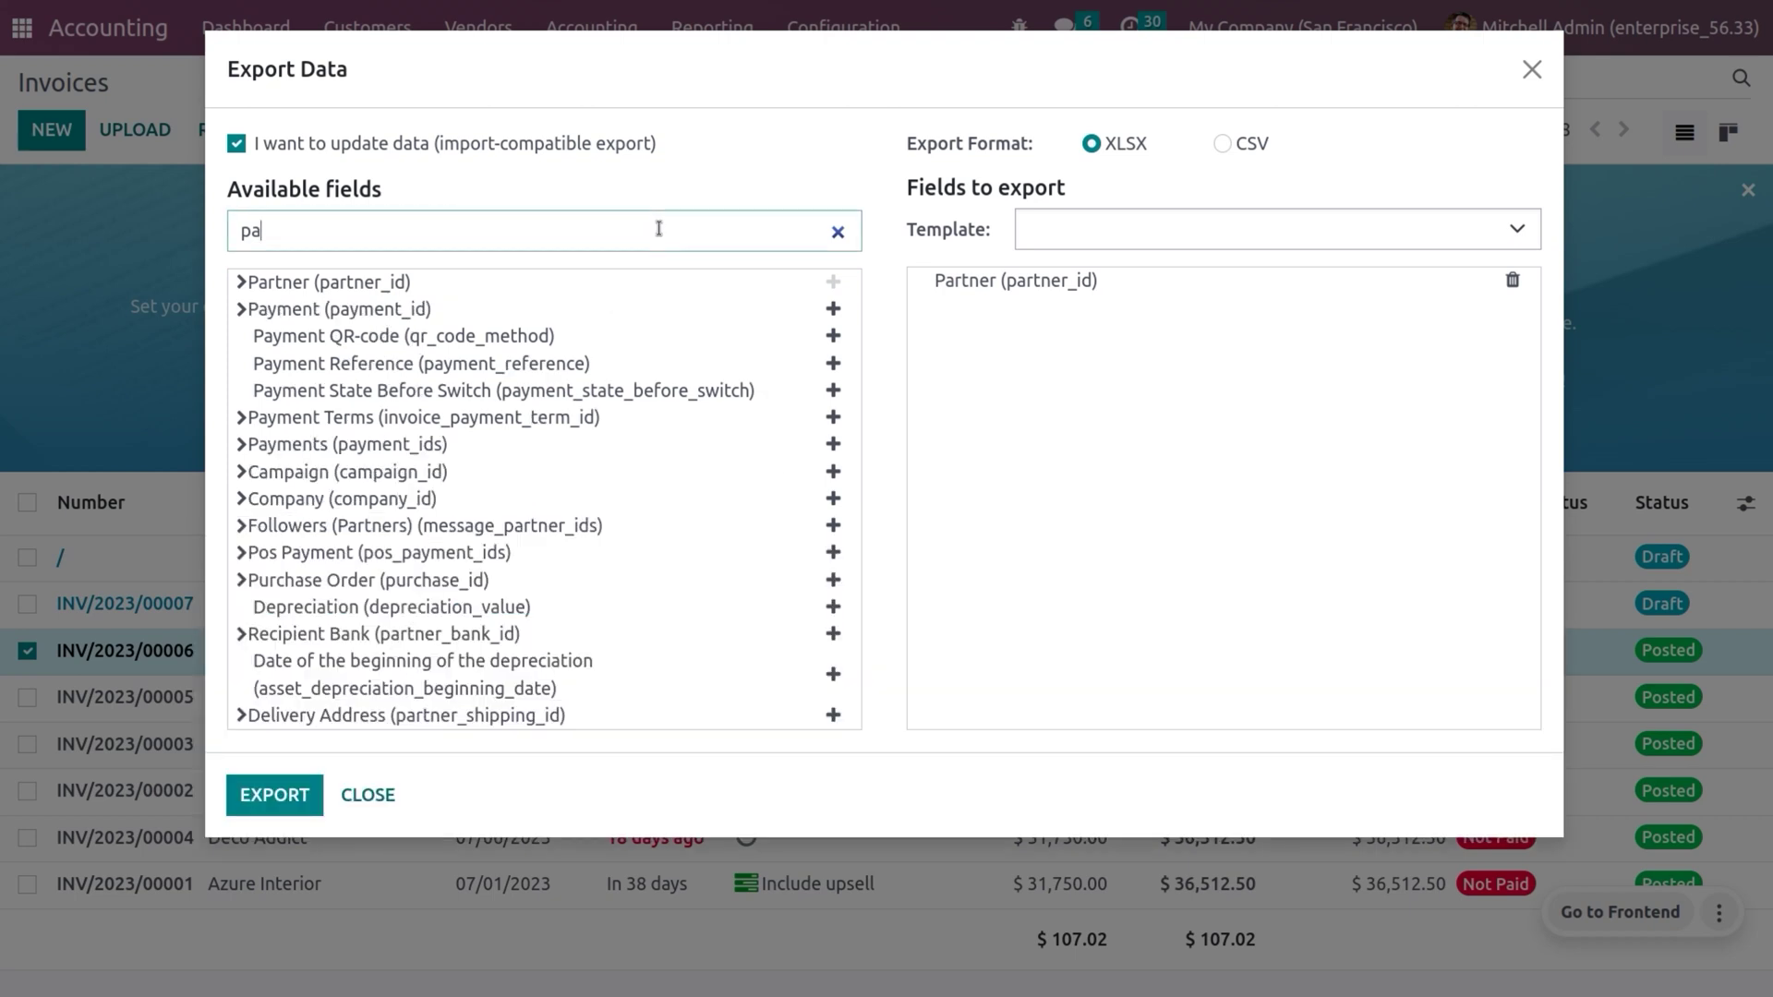
pyautogui.write('ymen')
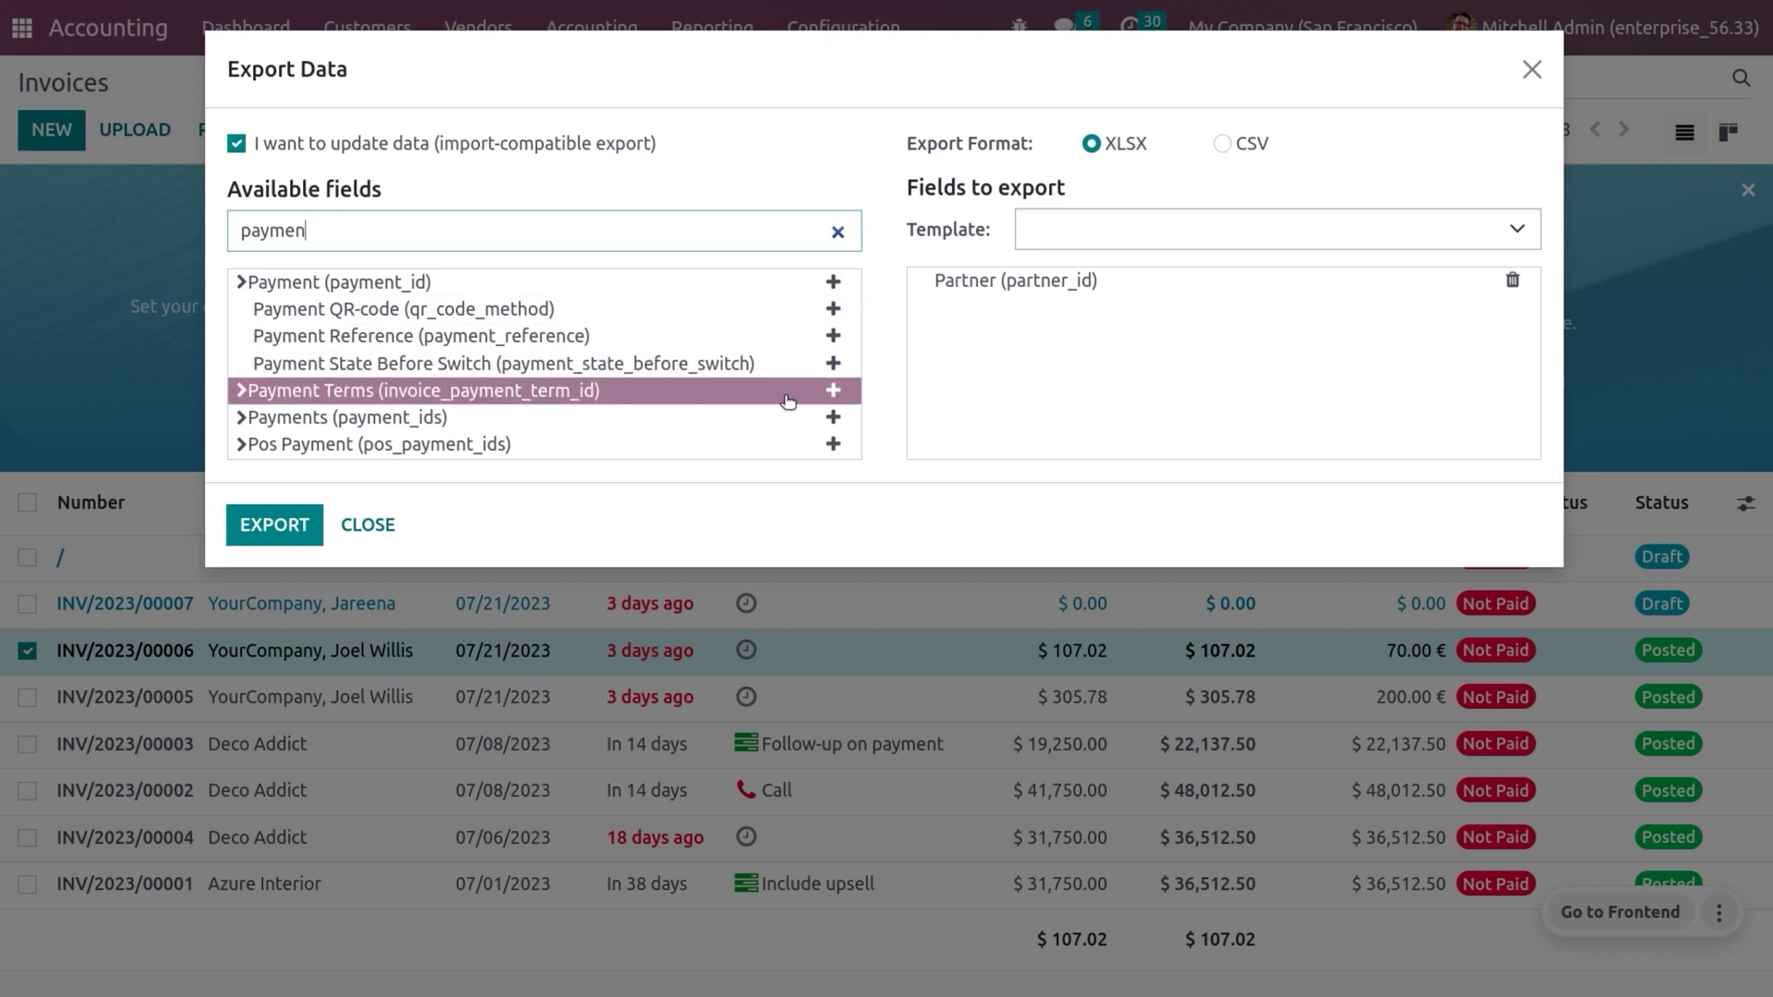
pyautogui.click(833, 390)
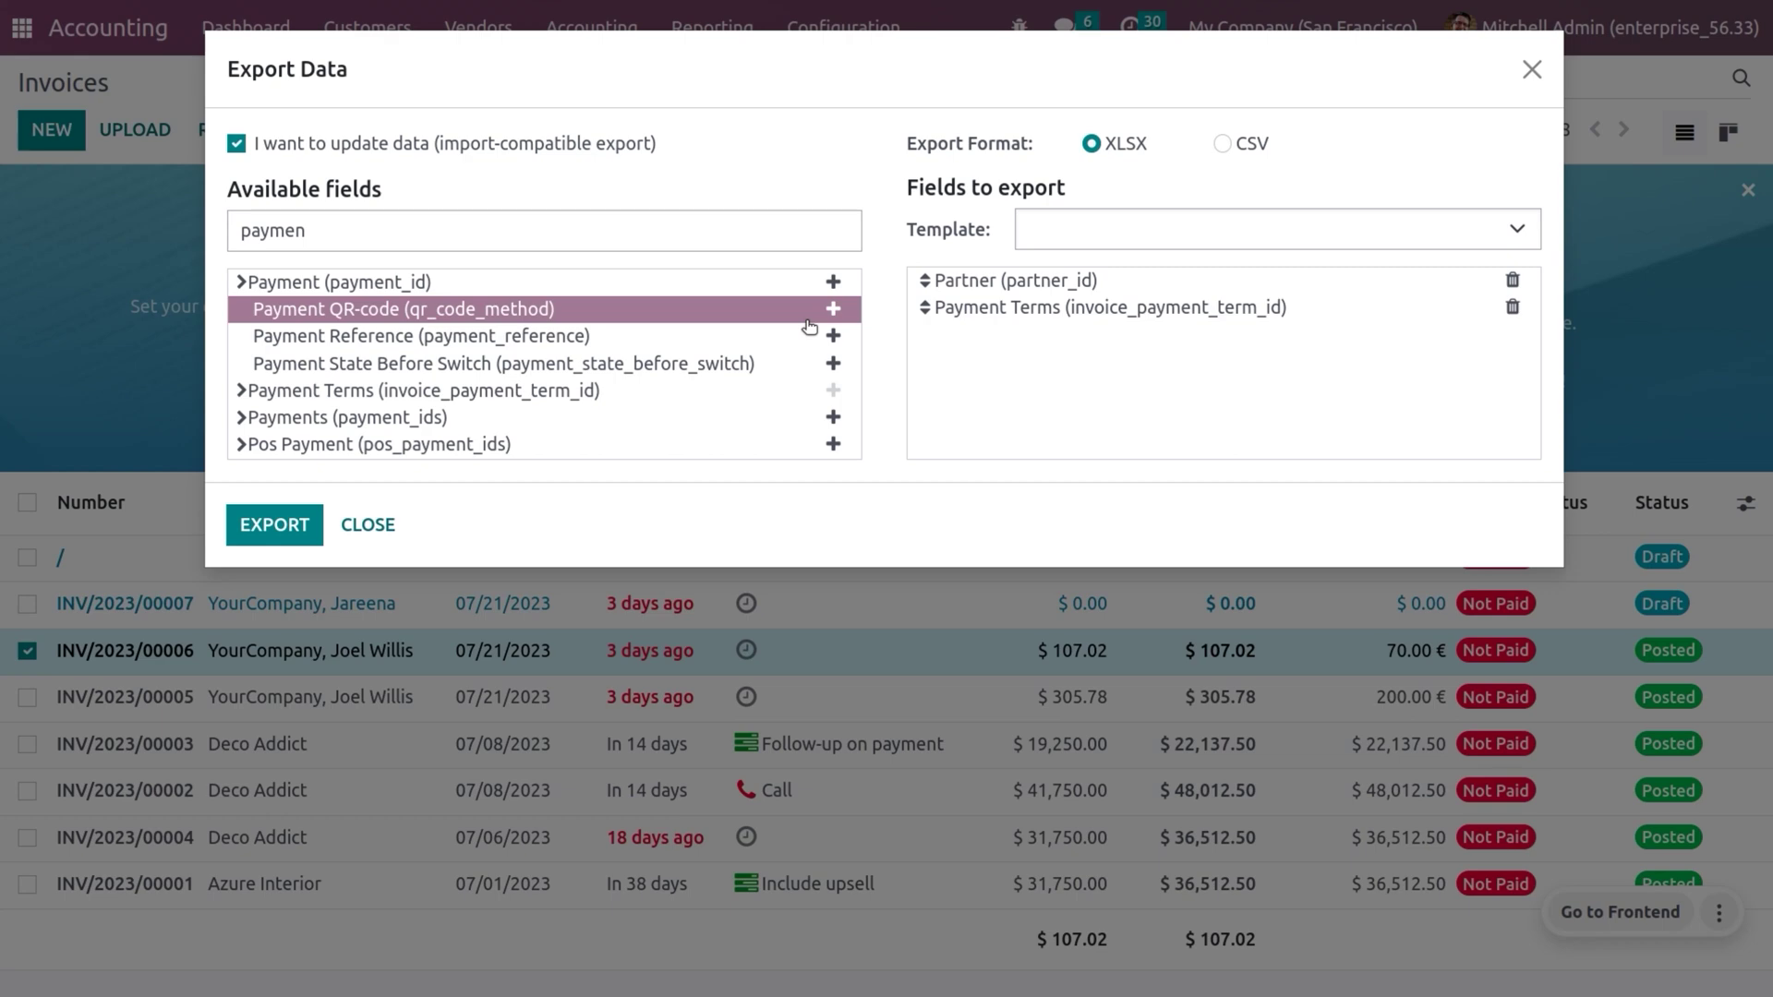
# Step: Find the Journal field by searching for "Jou" and add it to the fields to export
pyautogui.click(622, 231)
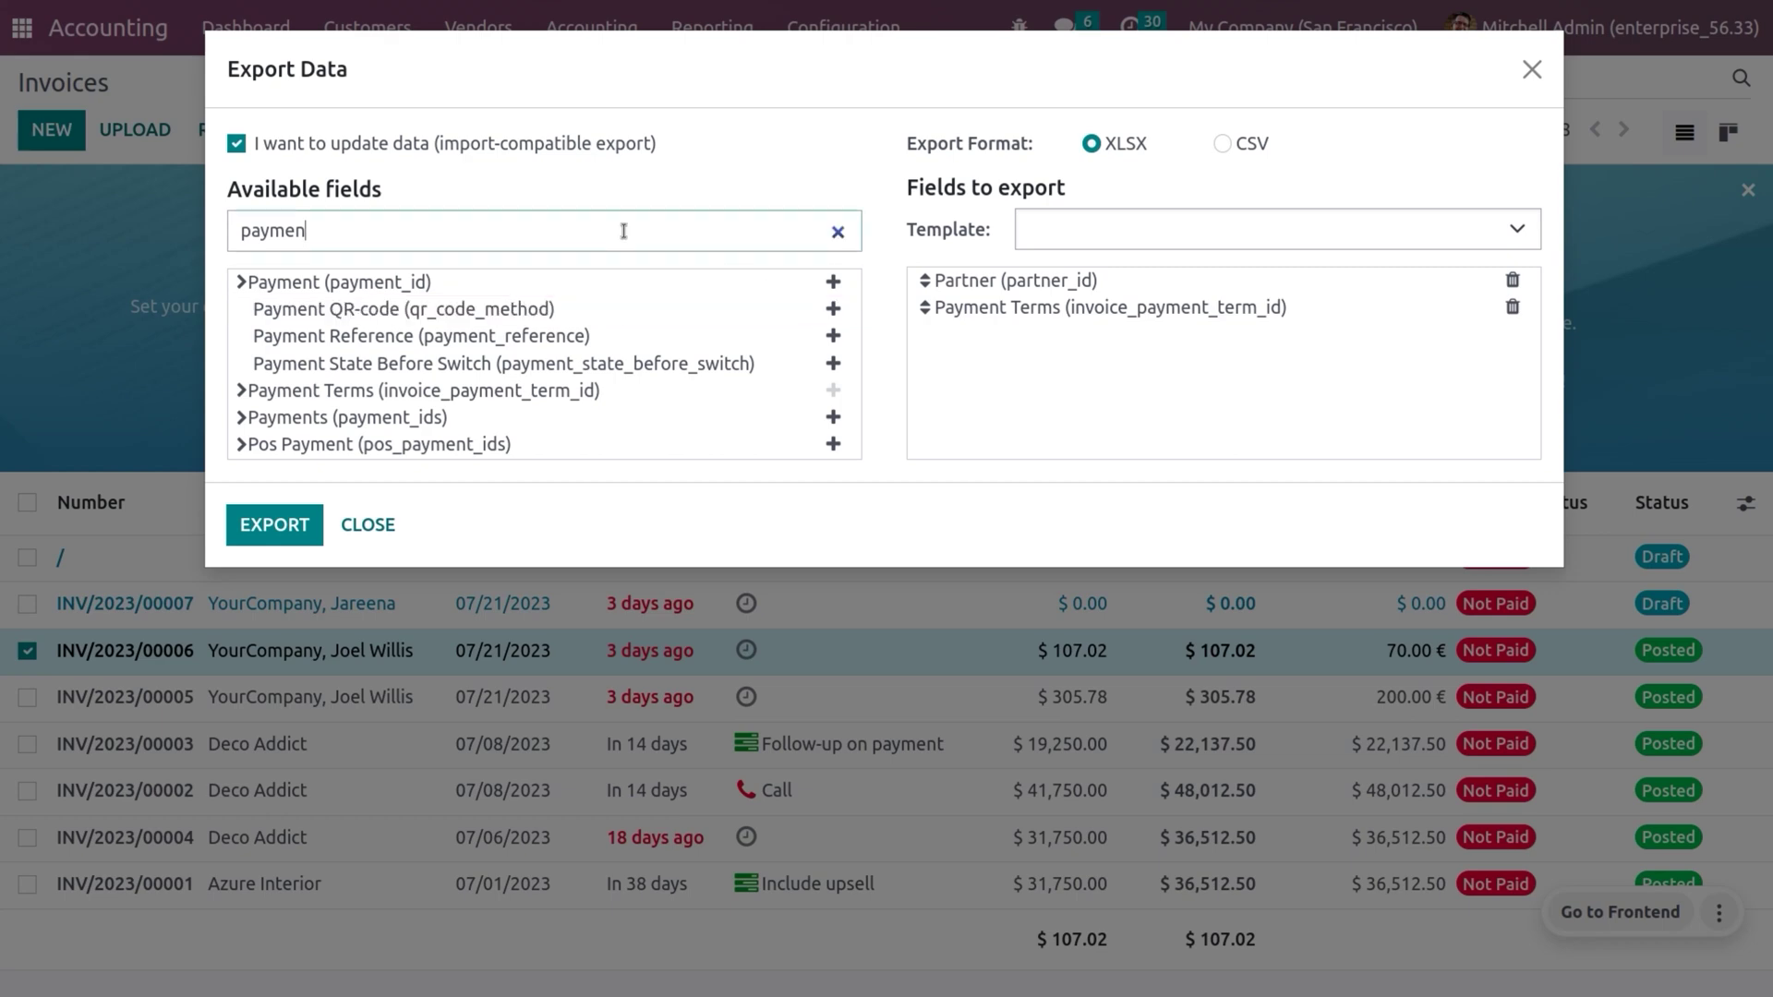
pyautogui.press('BackSpace')
pyautogui.press('BackSpace')
pyautogui.press('BackSpace')
pyautogui.press('BackSpace')
pyautogui.press('BackSpace')
pyautogui.press('BackSpace')
pyautogui.write('Jou')
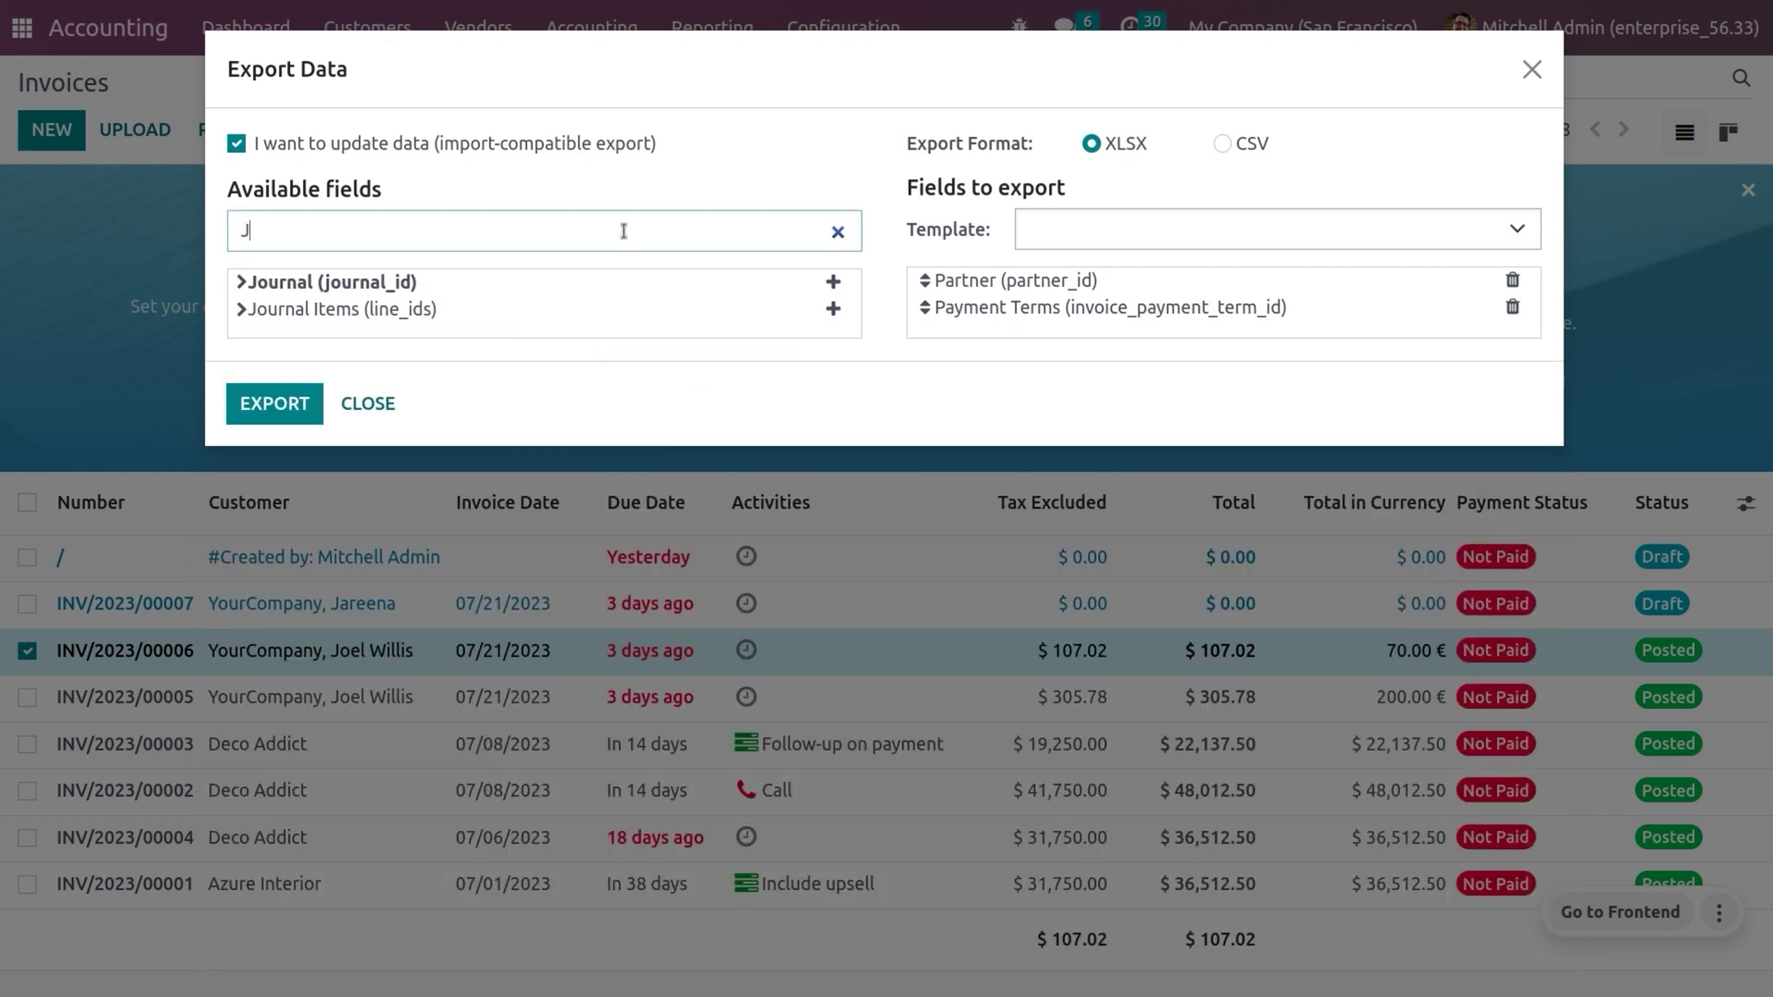
pyautogui.click(835, 283)
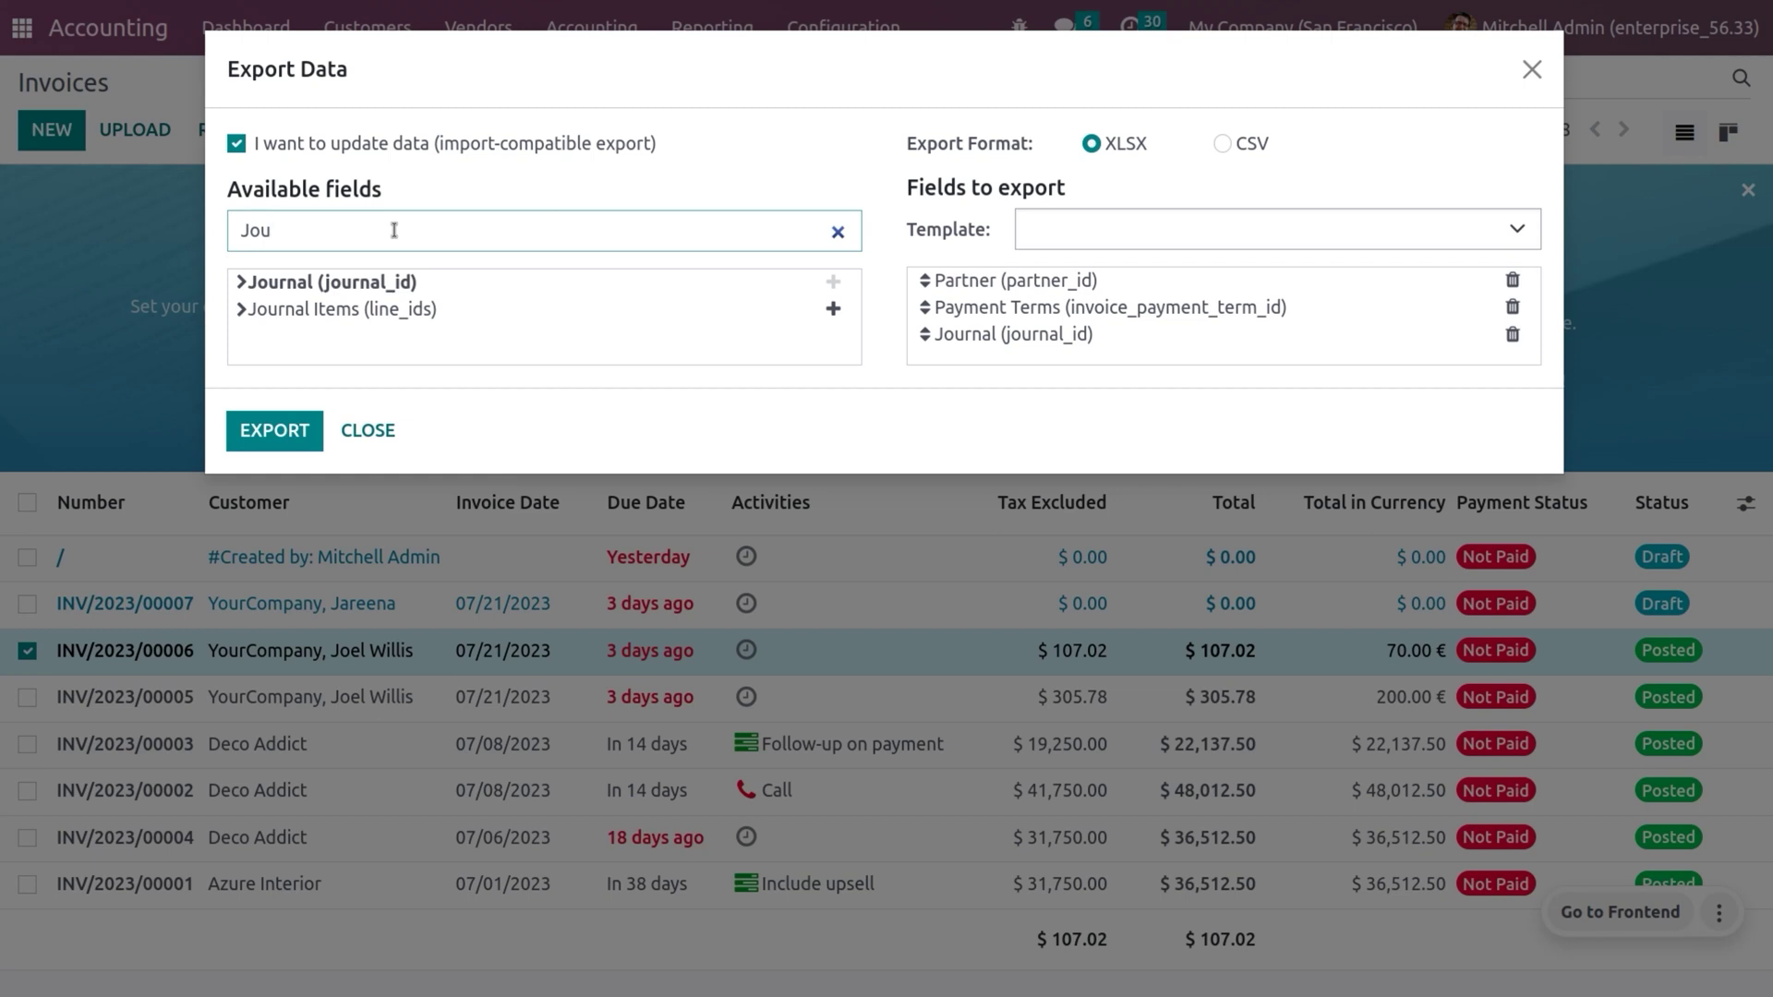
# Step: Search the available fields for "curr" and add the Currency/Currency subfield to the export
pyautogui.press('BackSpace')
pyautogui.press('BackSpace')
pyautogui.press('BackSpace')
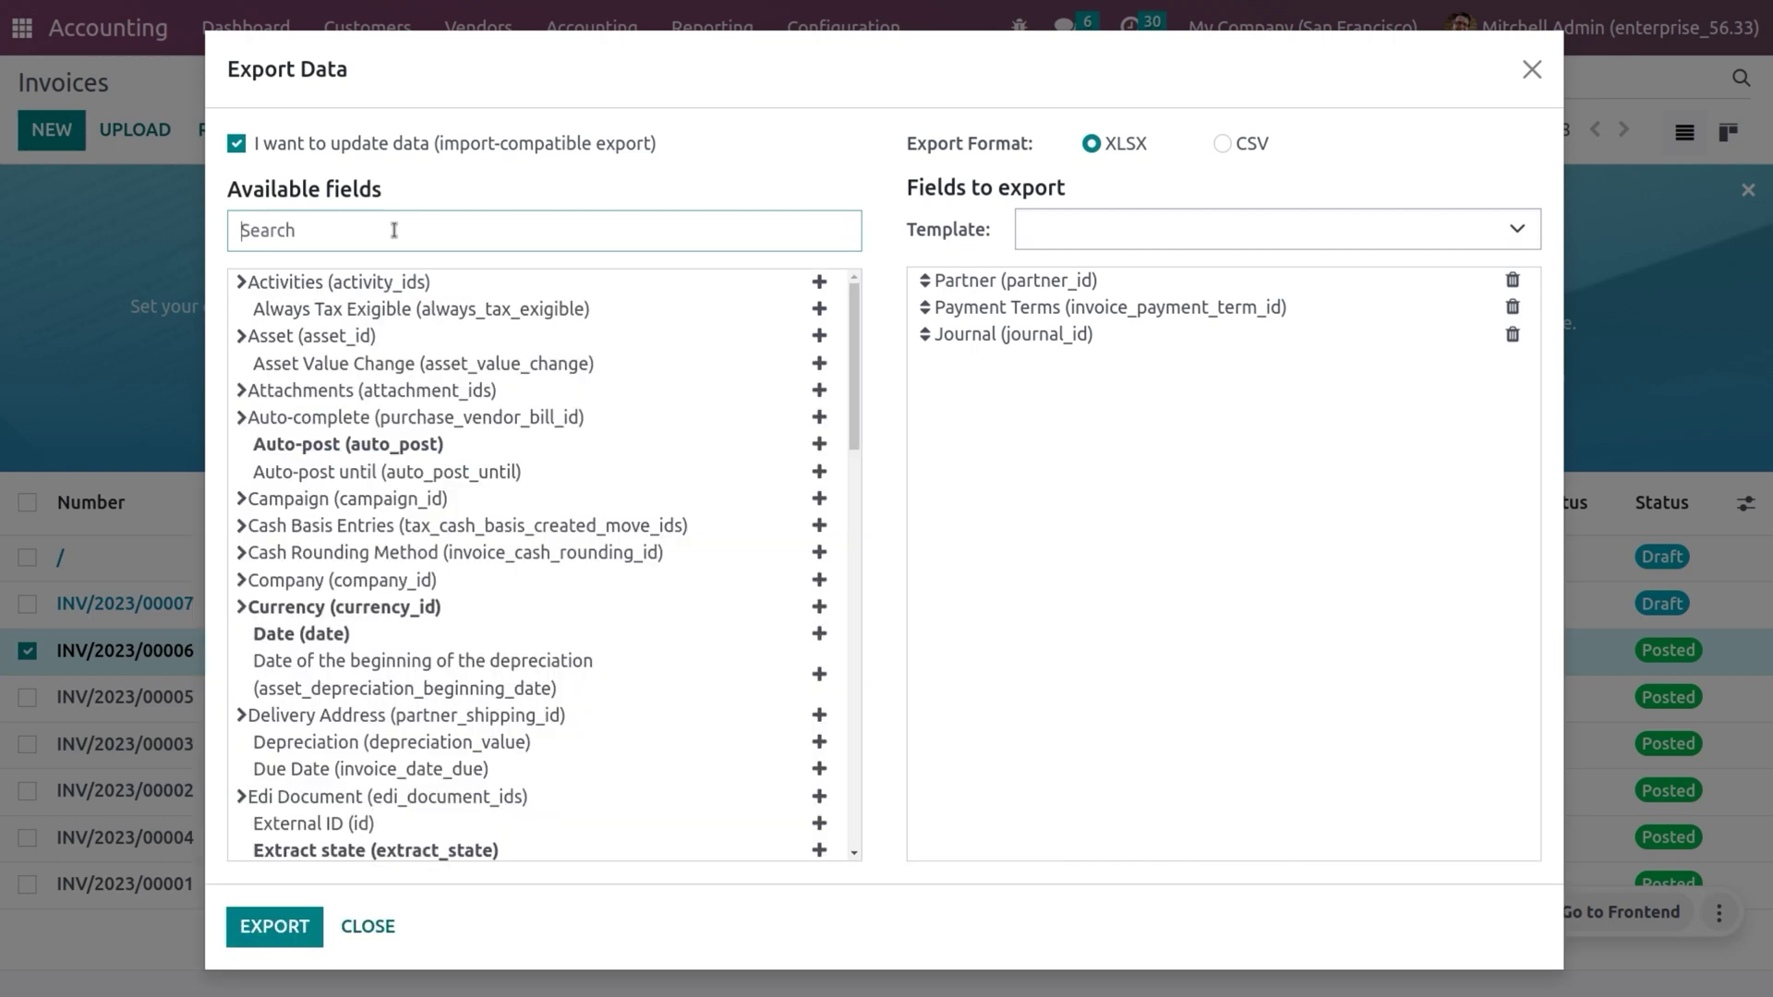
pyautogui.write('curr')
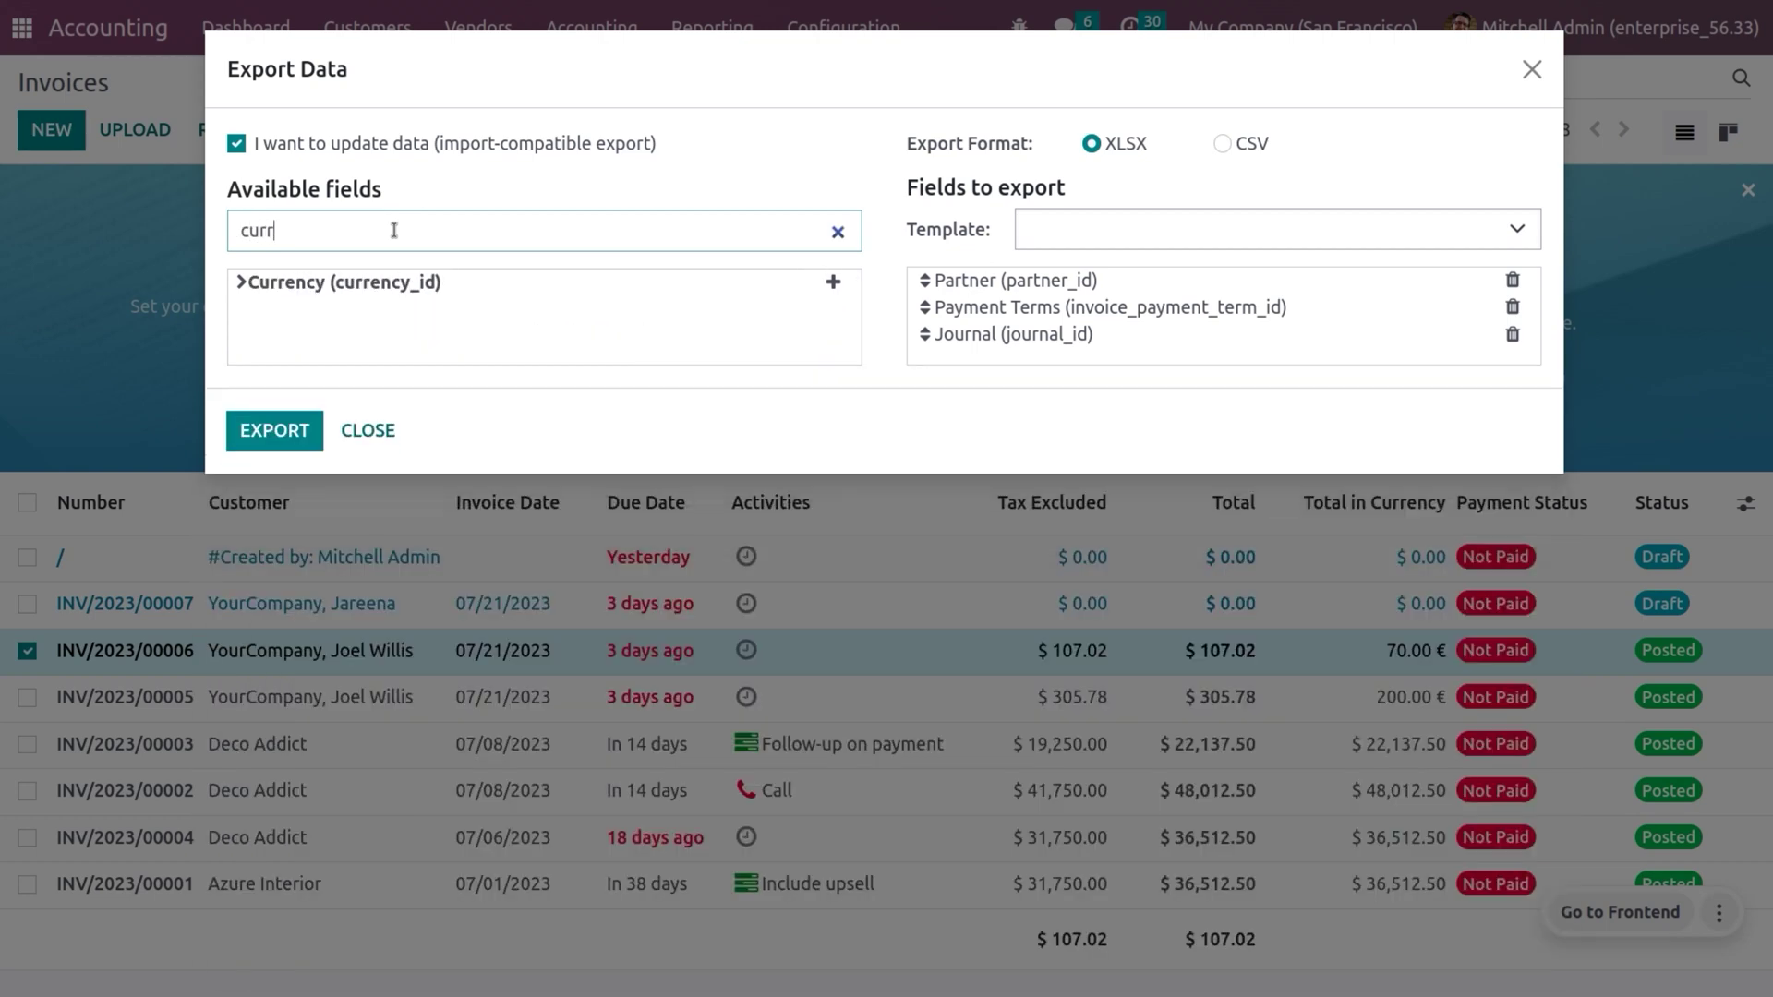
pyautogui.click(842, 286)
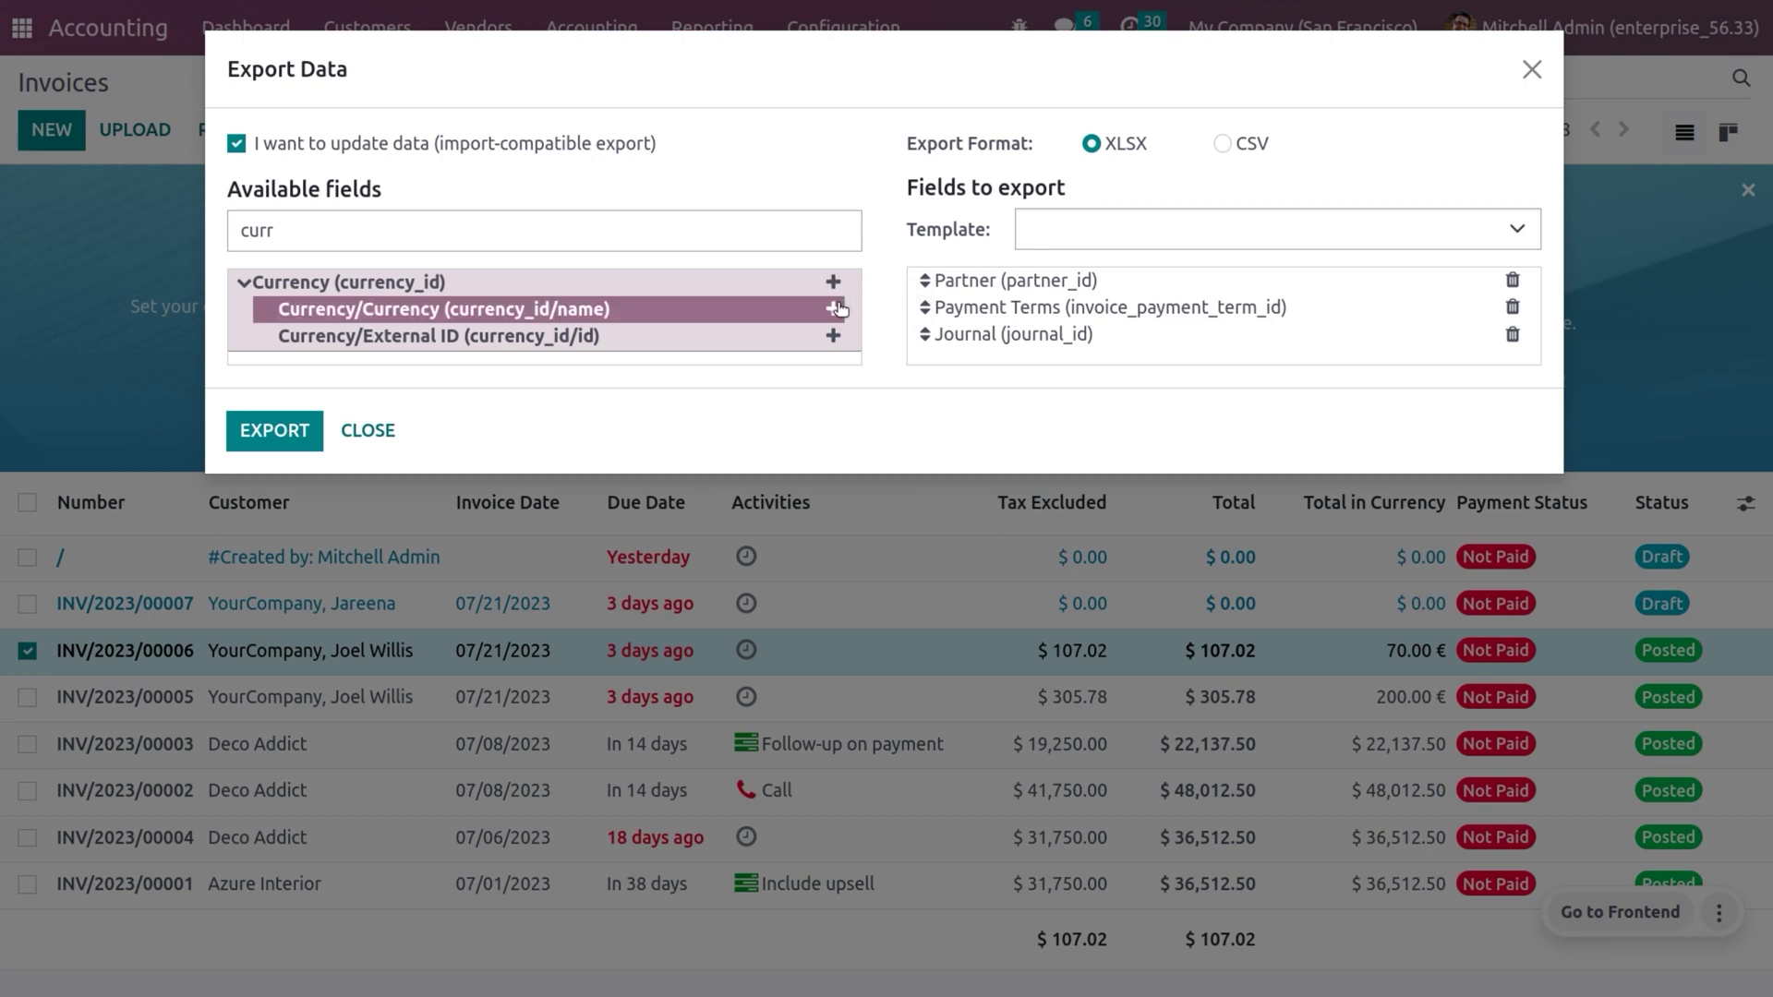
pyautogui.click(833, 310)
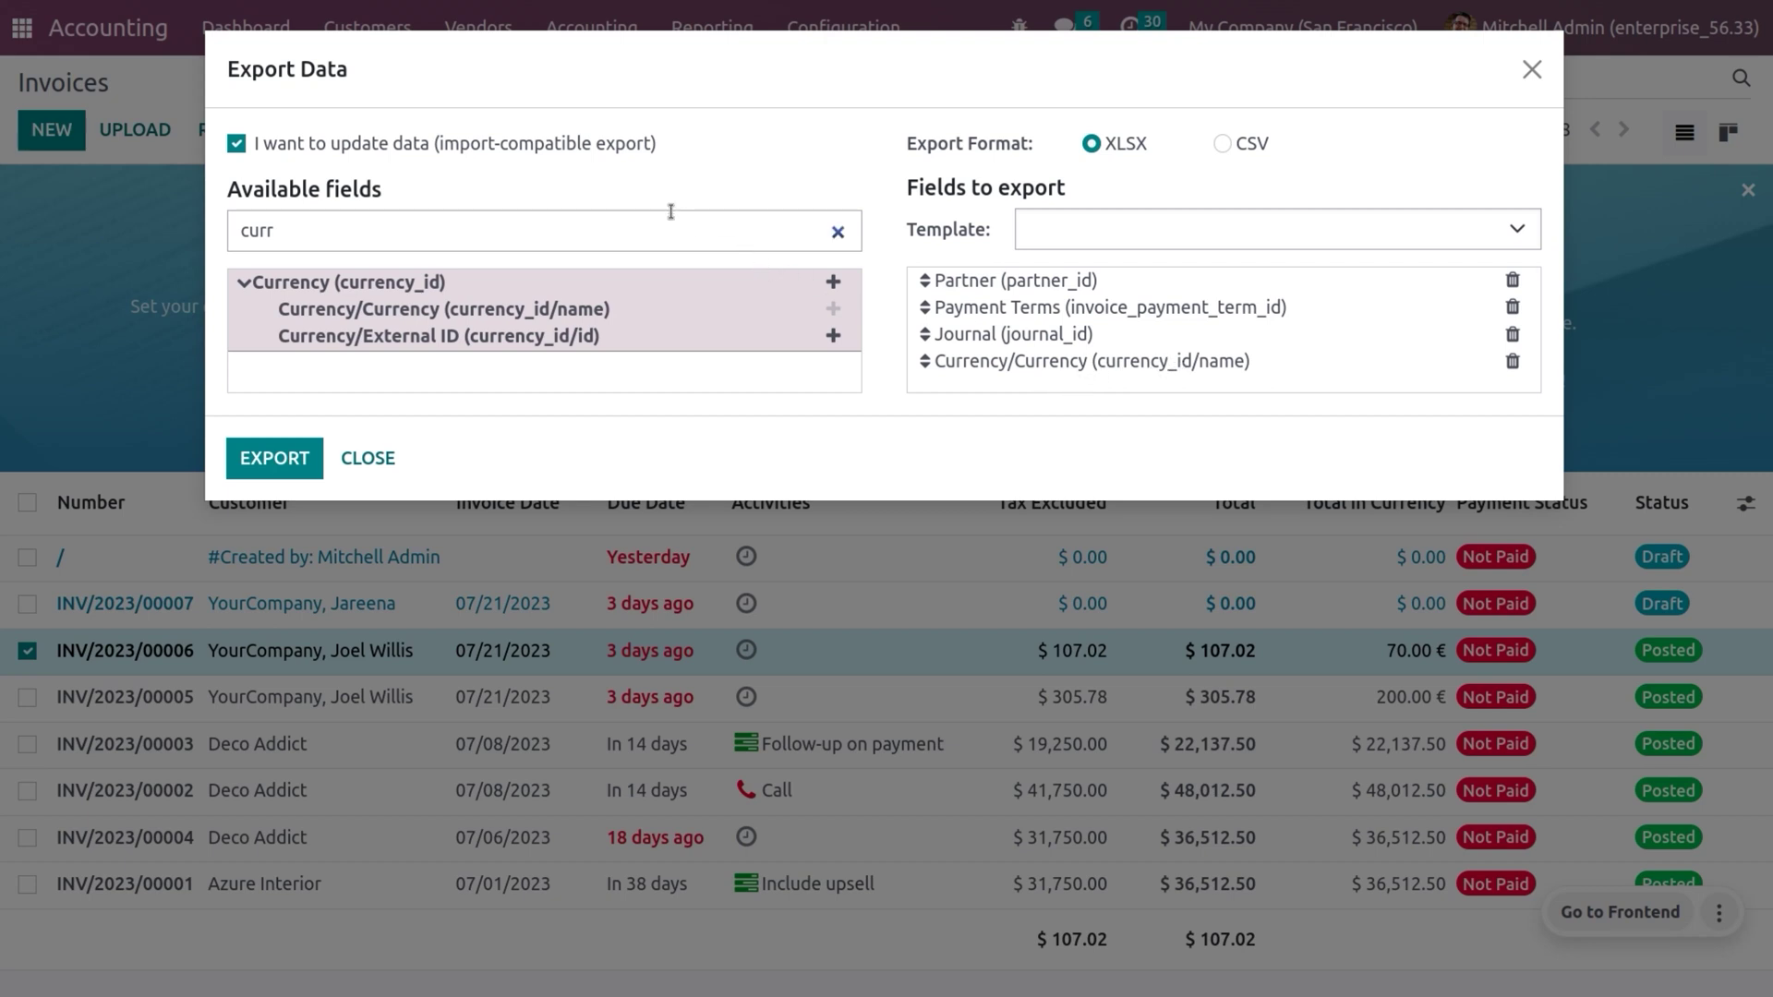
# Step: Search for "invoice" and add the Invoice lines/Account subfield to the export, leaving out the parent Invoice lines field
pyautogui.click(597, 226)
pyautogui.press('BackSpace')
pyautogui.press('BackSpace')
pyautogui.press('BackSpace')
pyautogui.press('BackSpace')
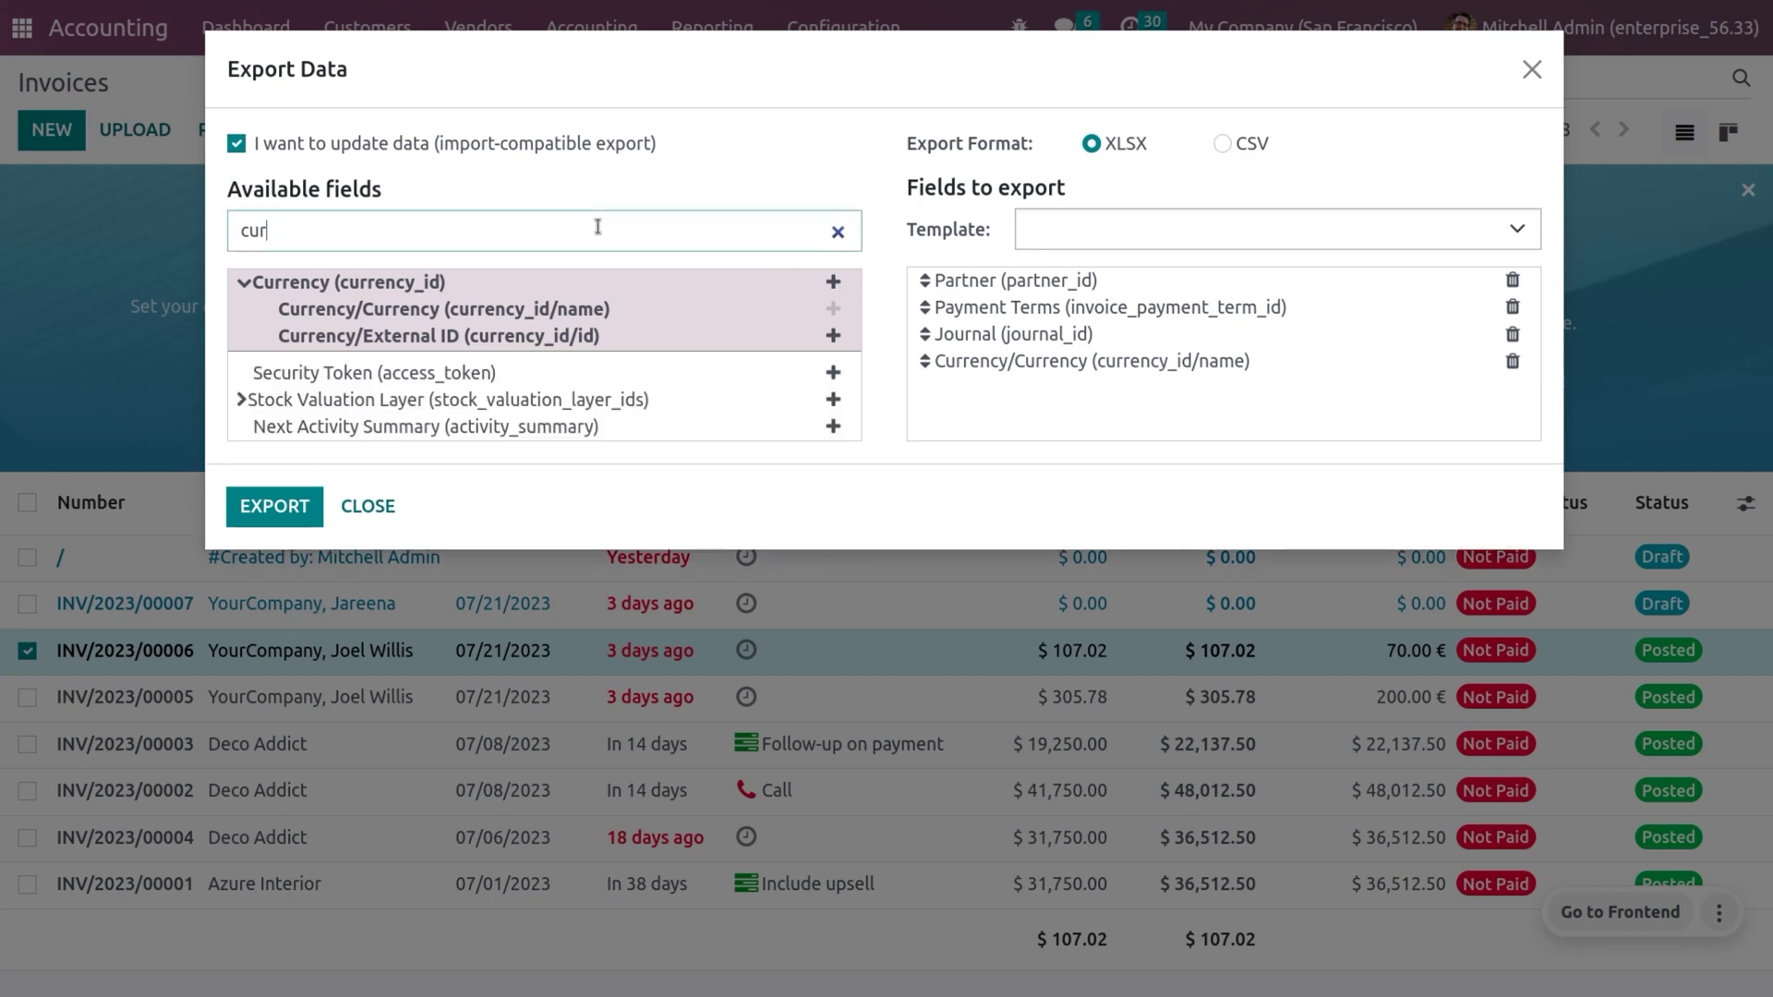
pyautogui.write('in')
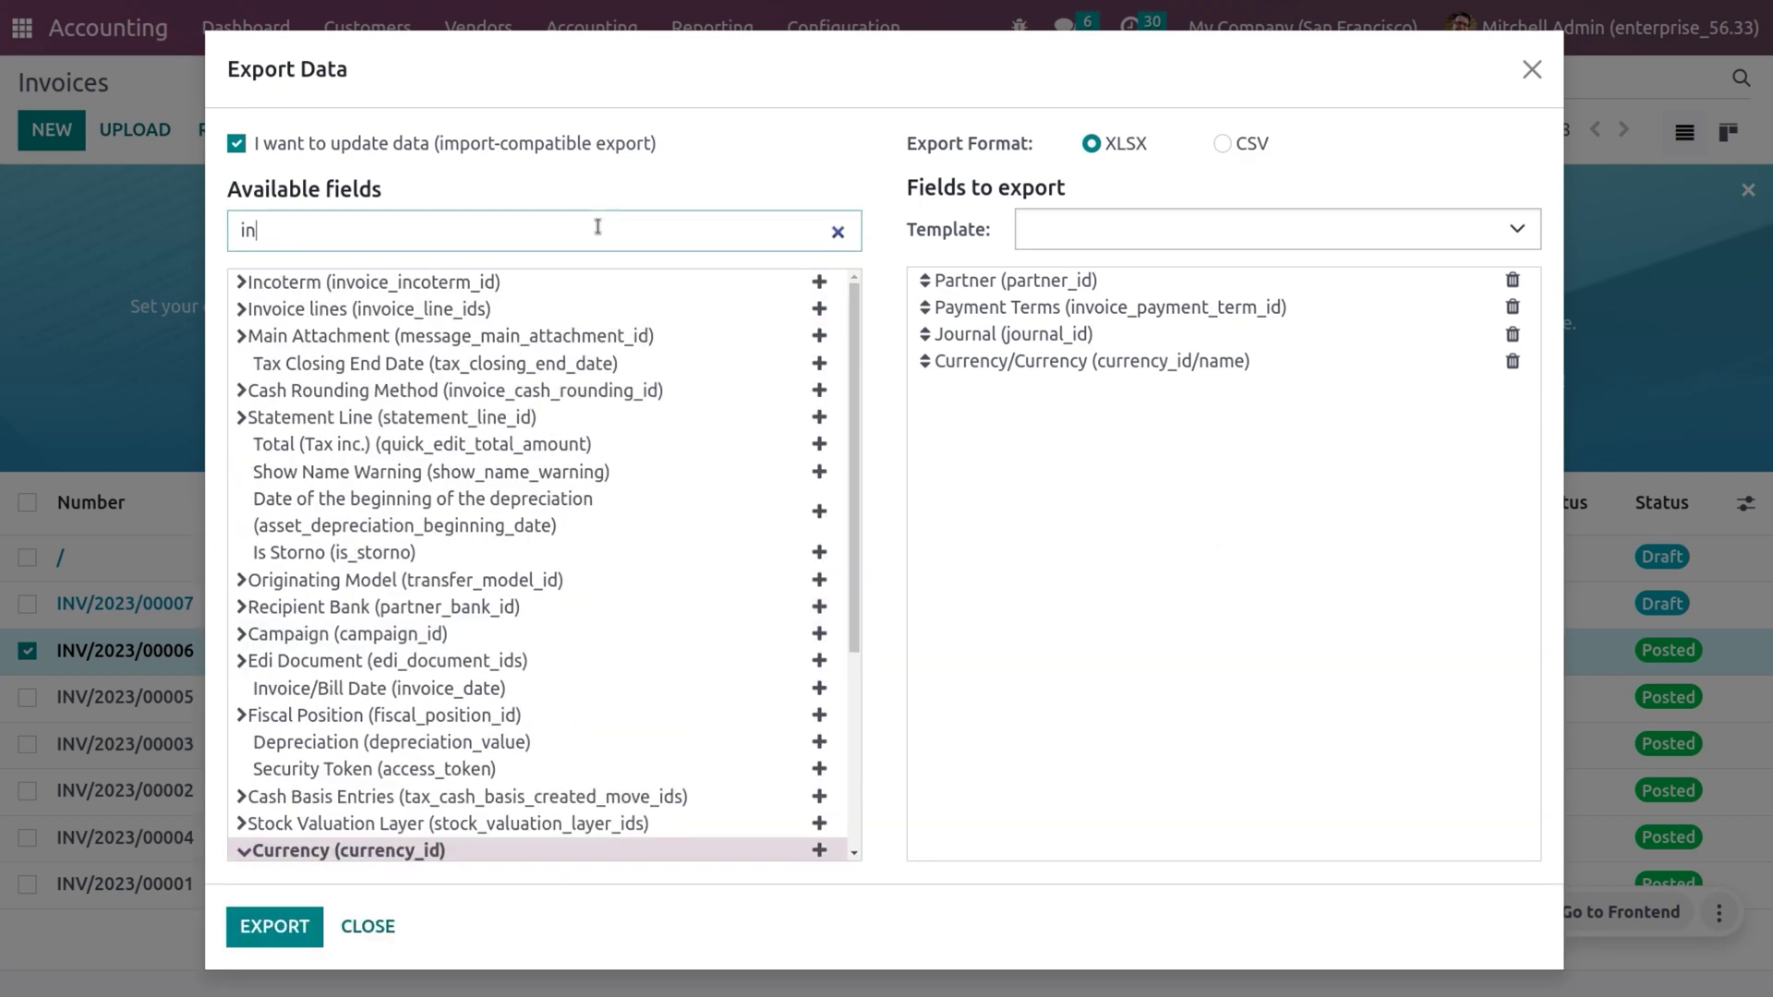
pyautogui.write('voice')
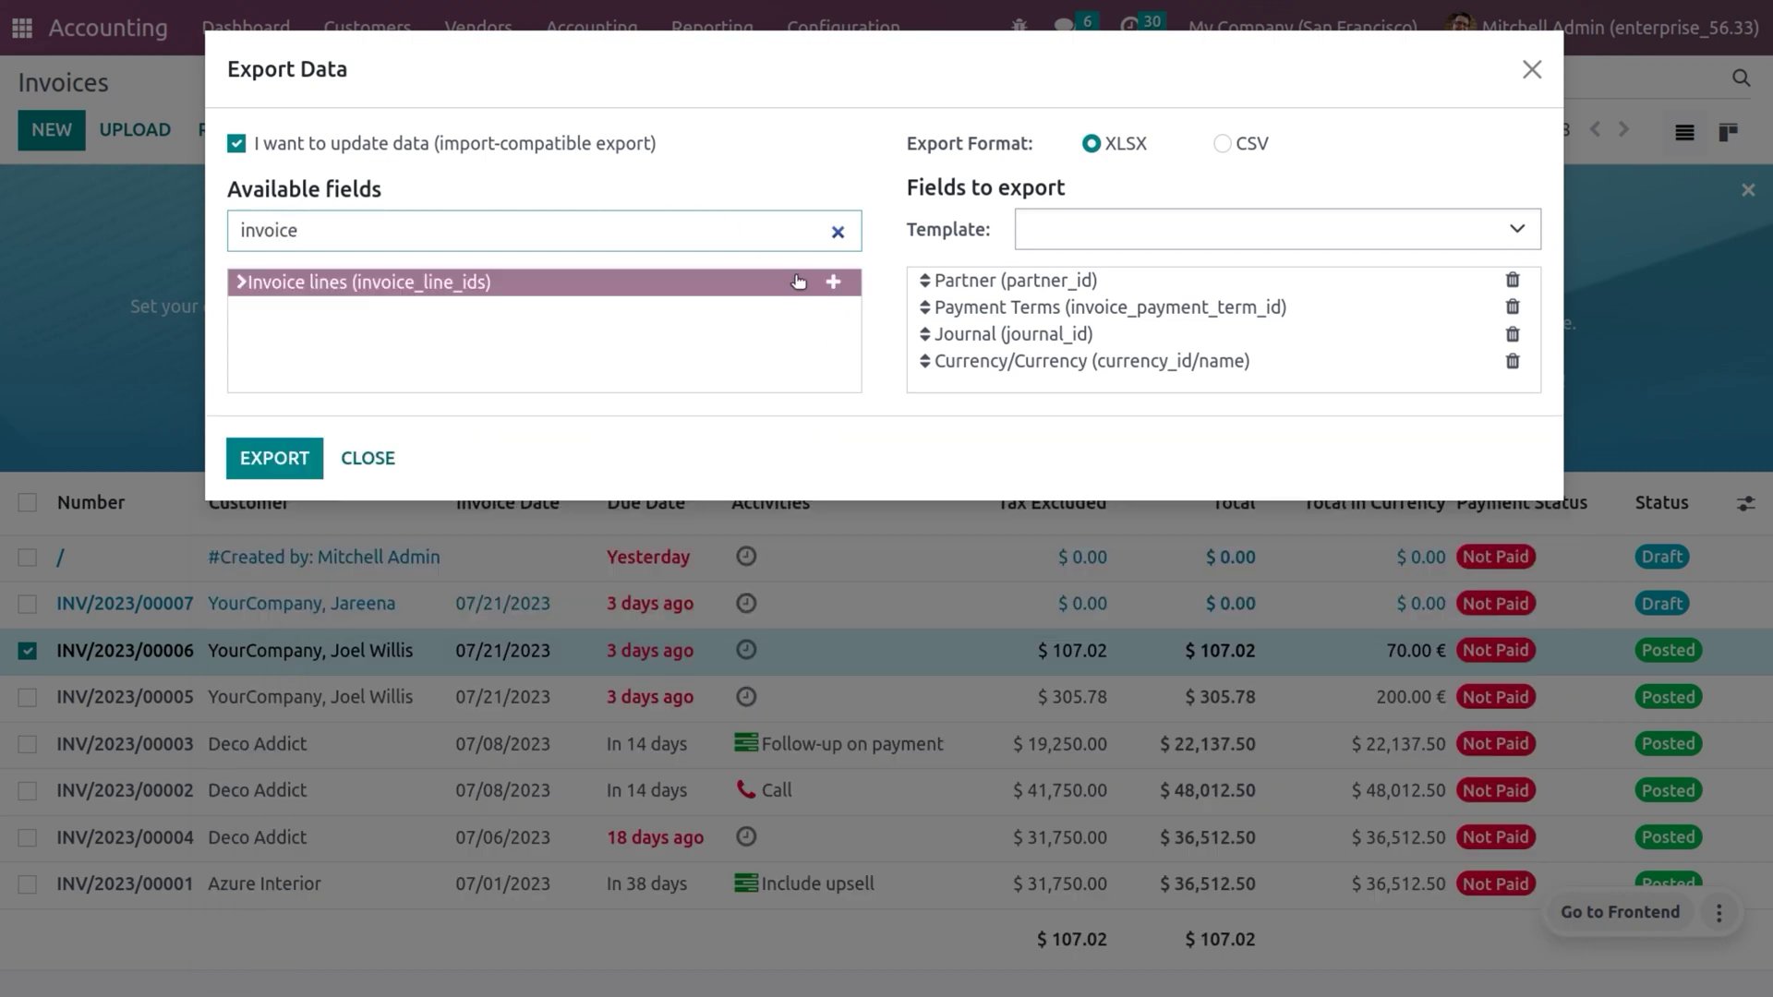
pyautogui.click(833, 282)
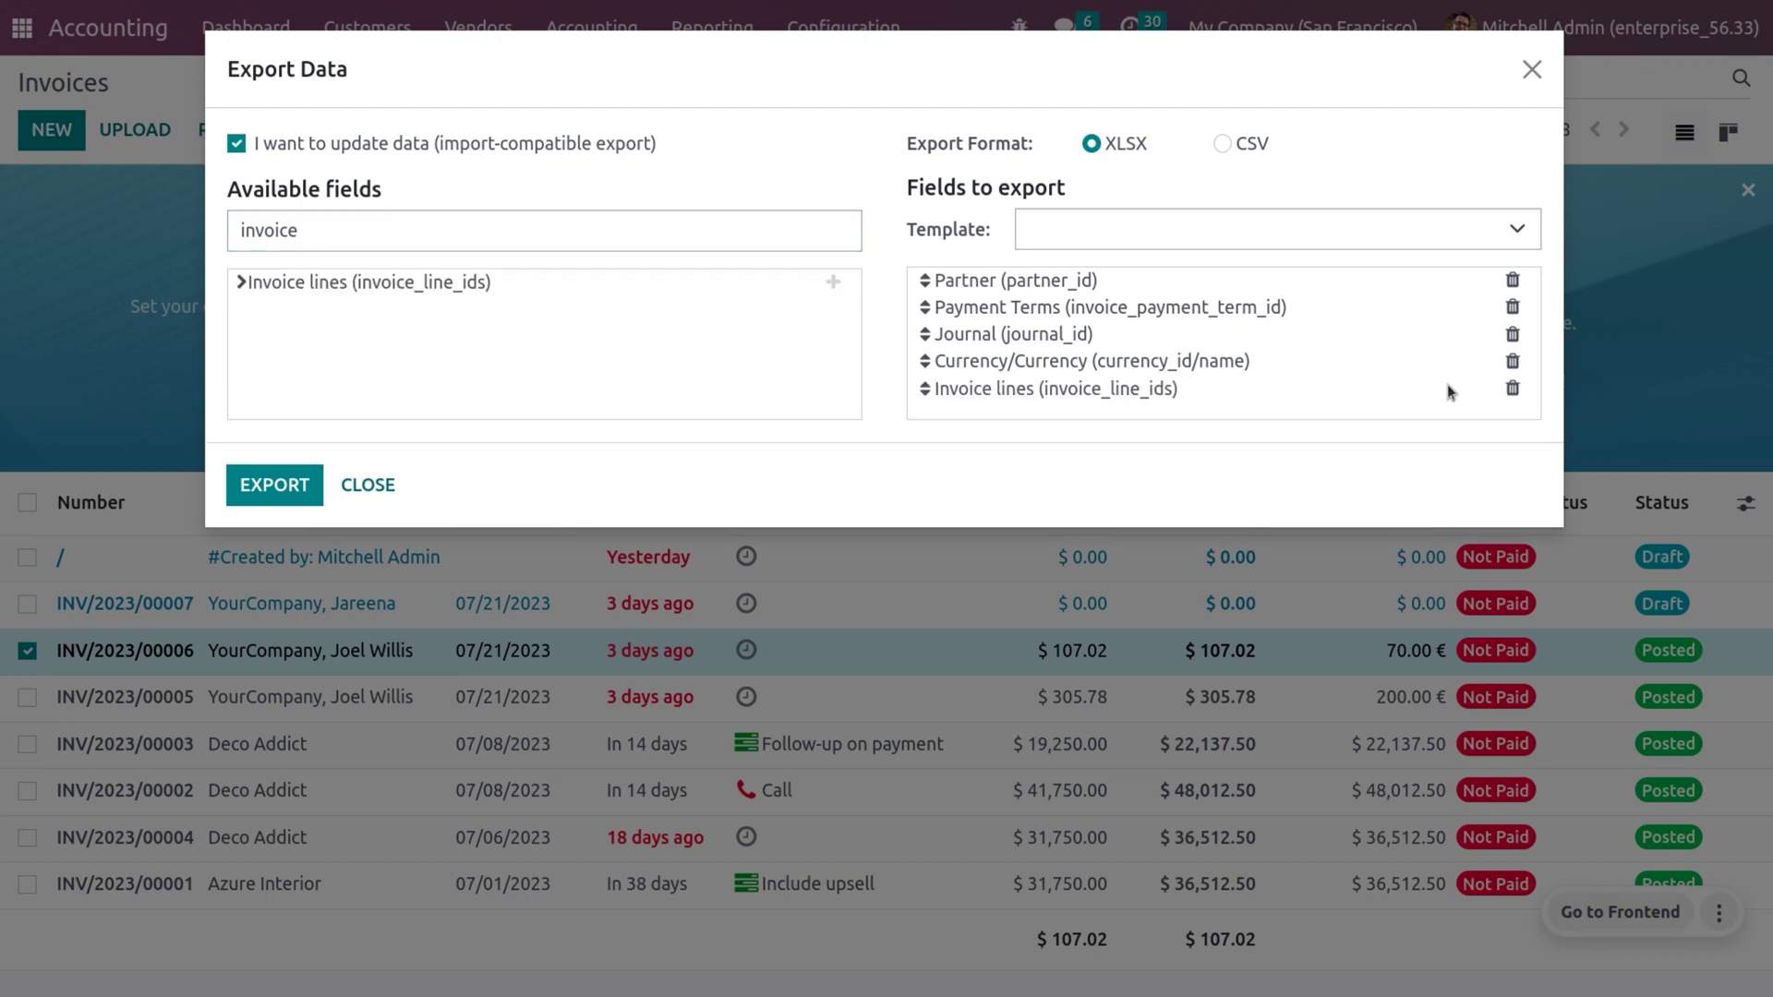
pyautogui.click(1512, 389)
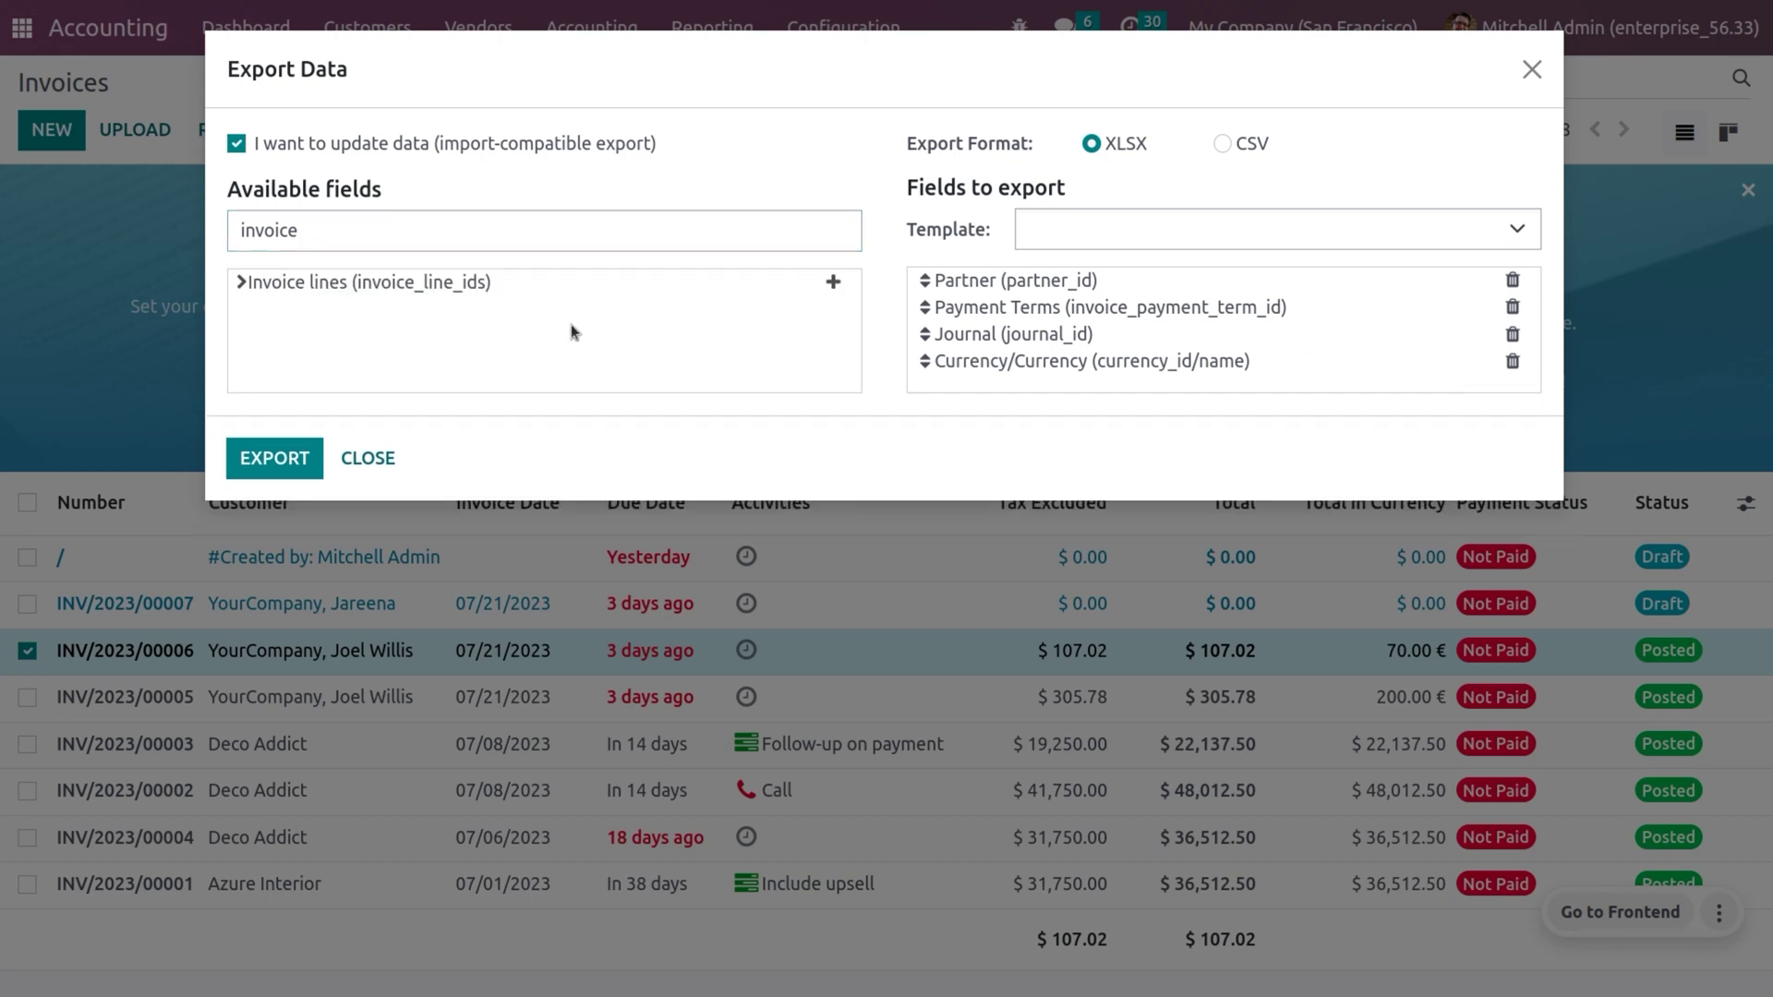
pyautogui.click(241, 283)
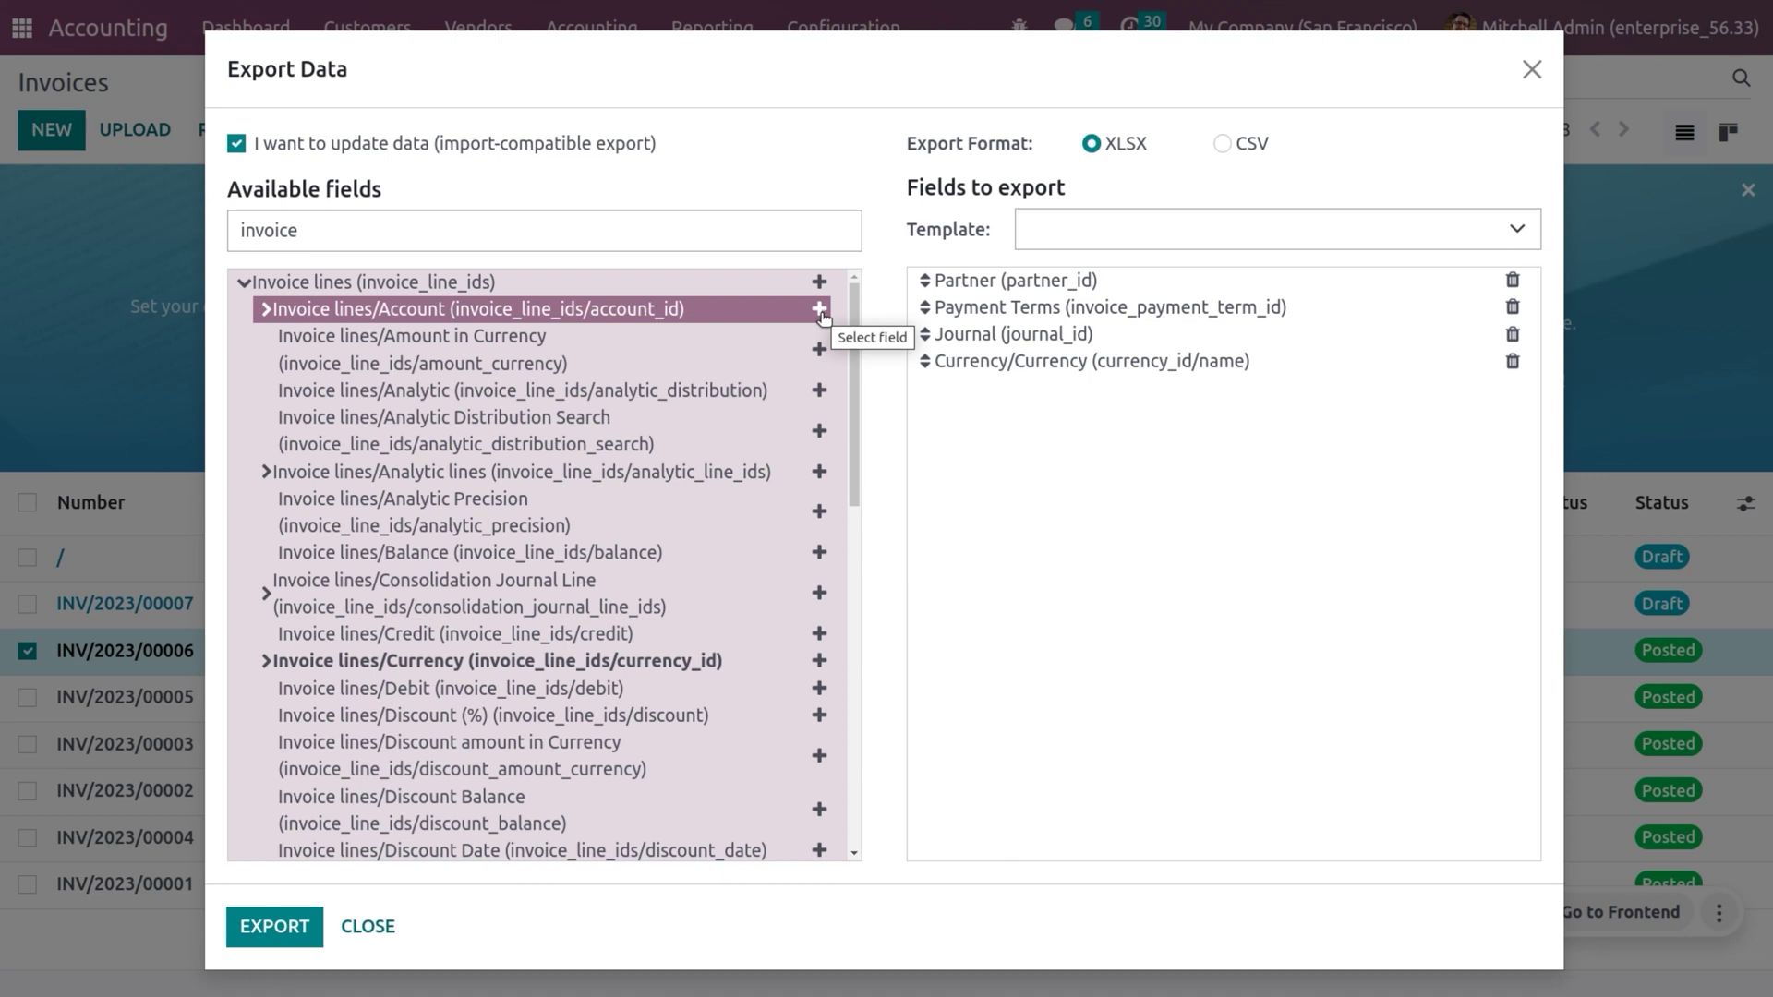
pyautogui.click(820, 310)
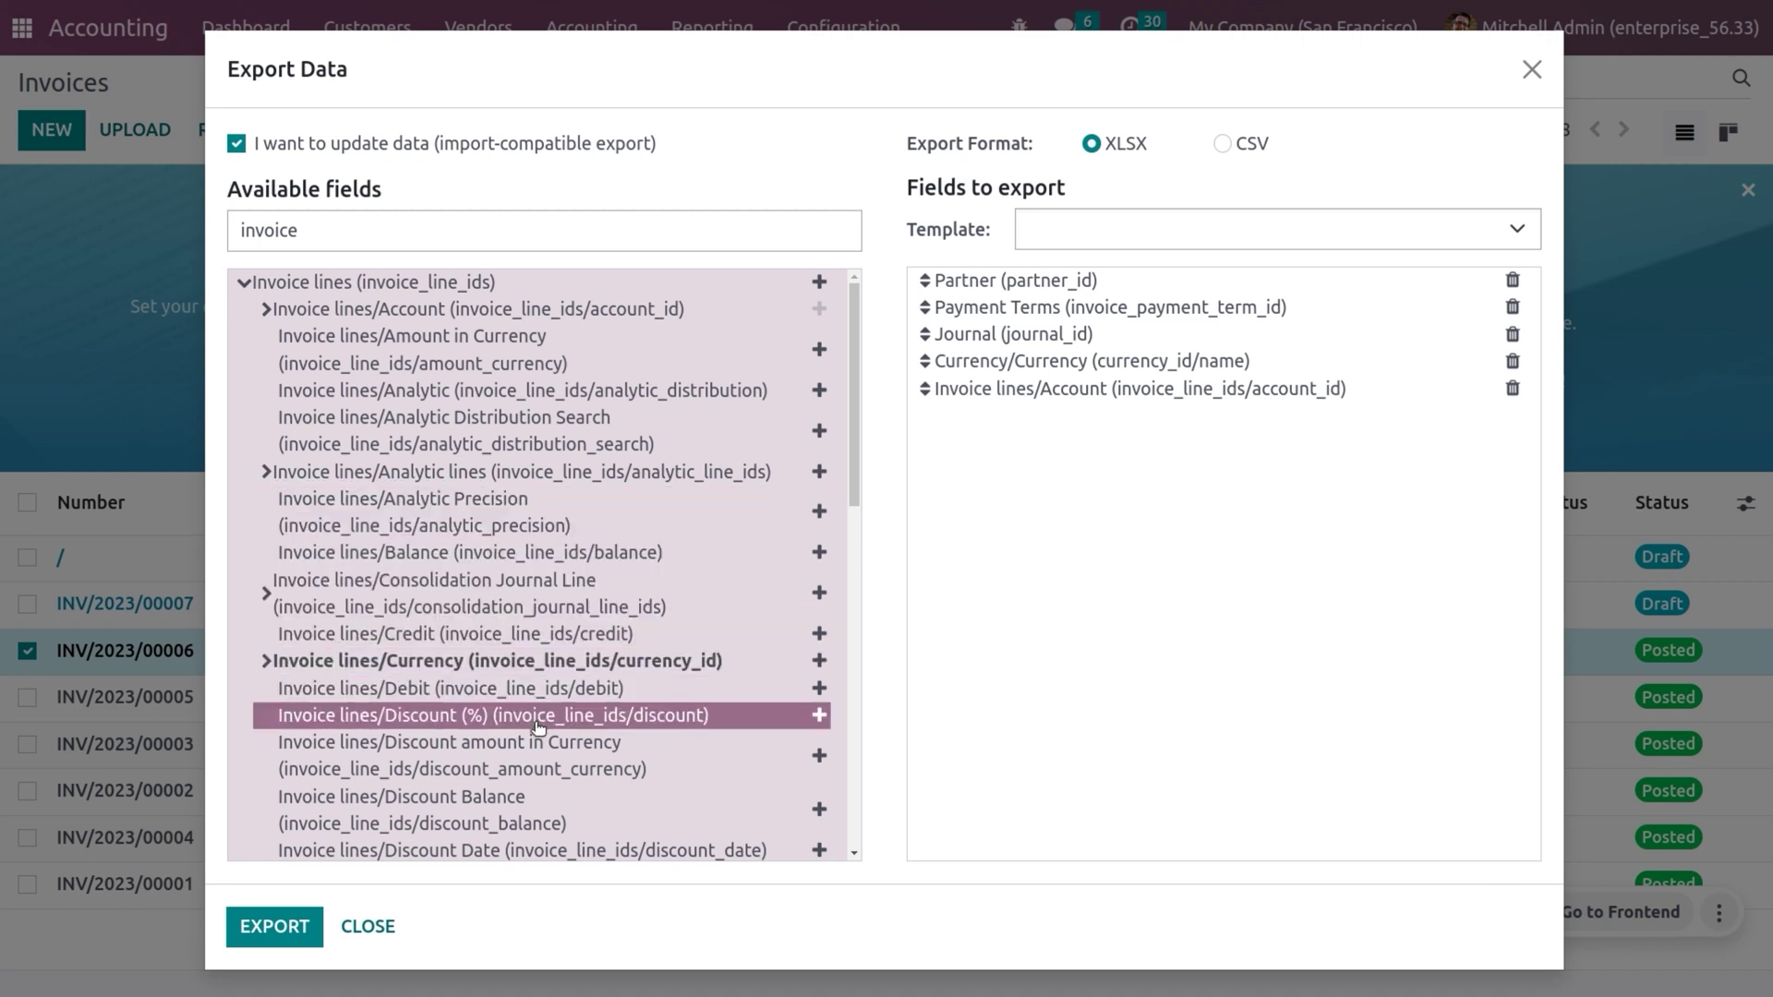
# Step: Add the Invoice lines/Product subfield to the export and place it directly above Invoice lines/Account
pyautogui.scroll(-2, 538, 724)
pyautogui.scroll(-2, 538, 726)
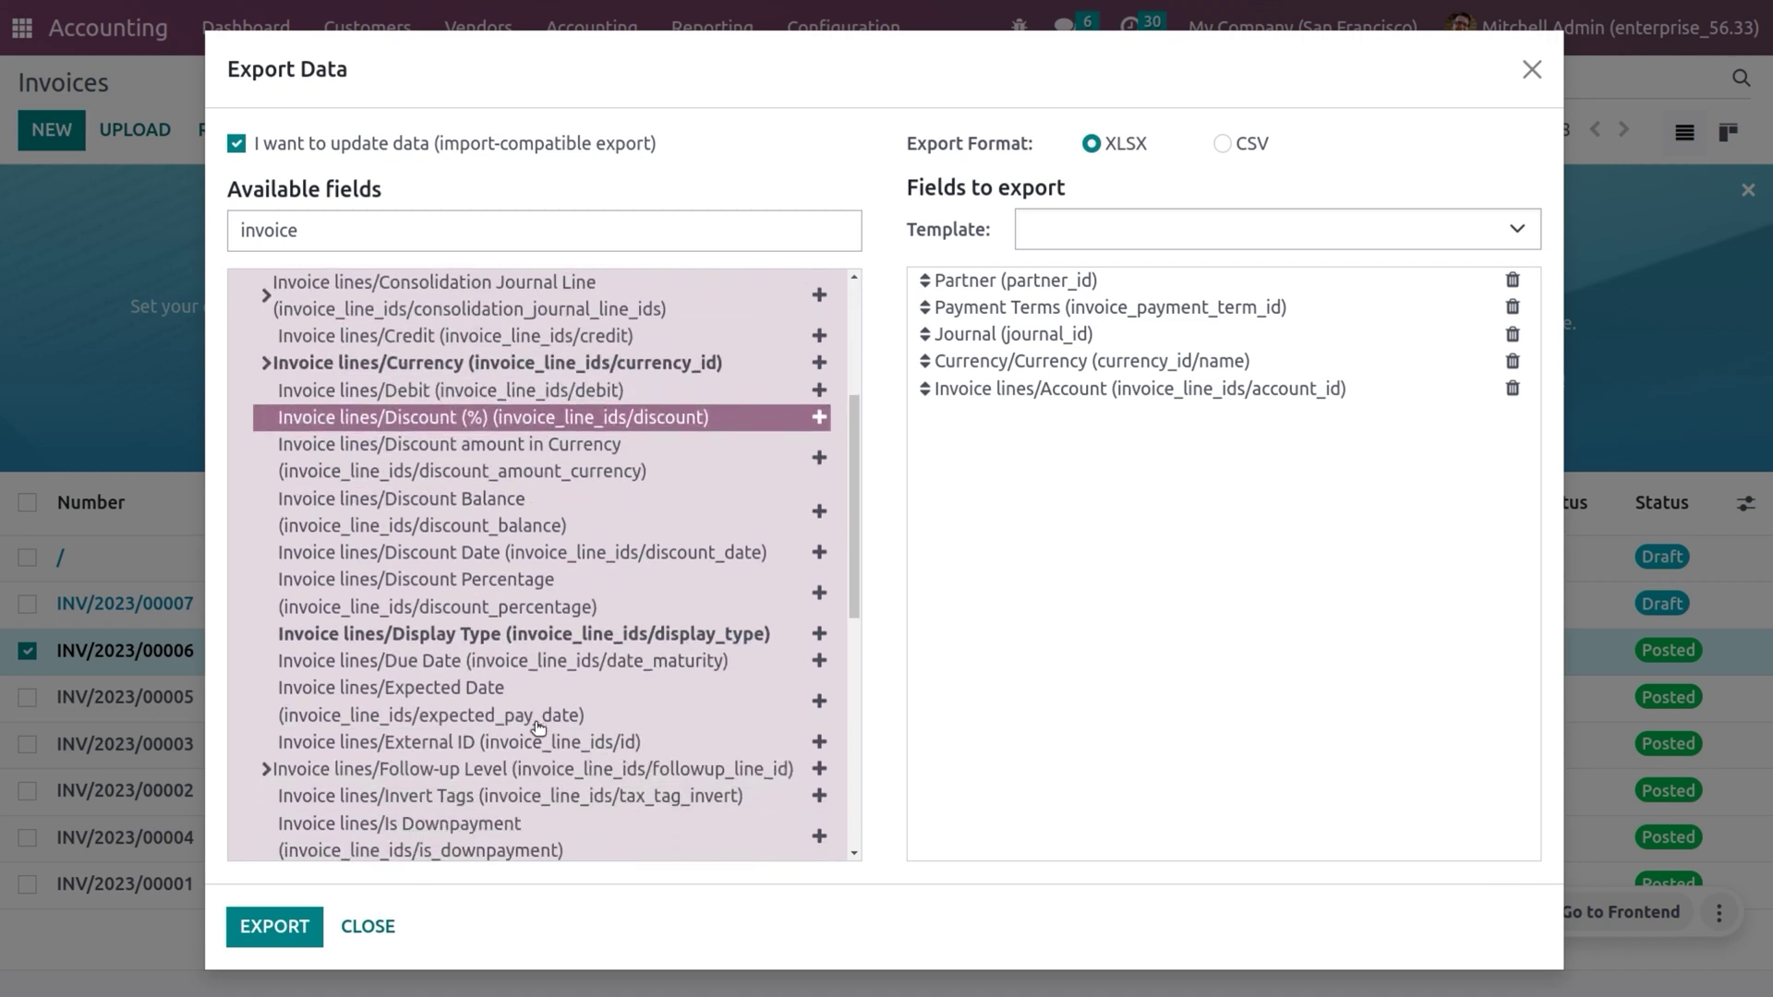
pyautogui.scroll(-3, 538, 727)
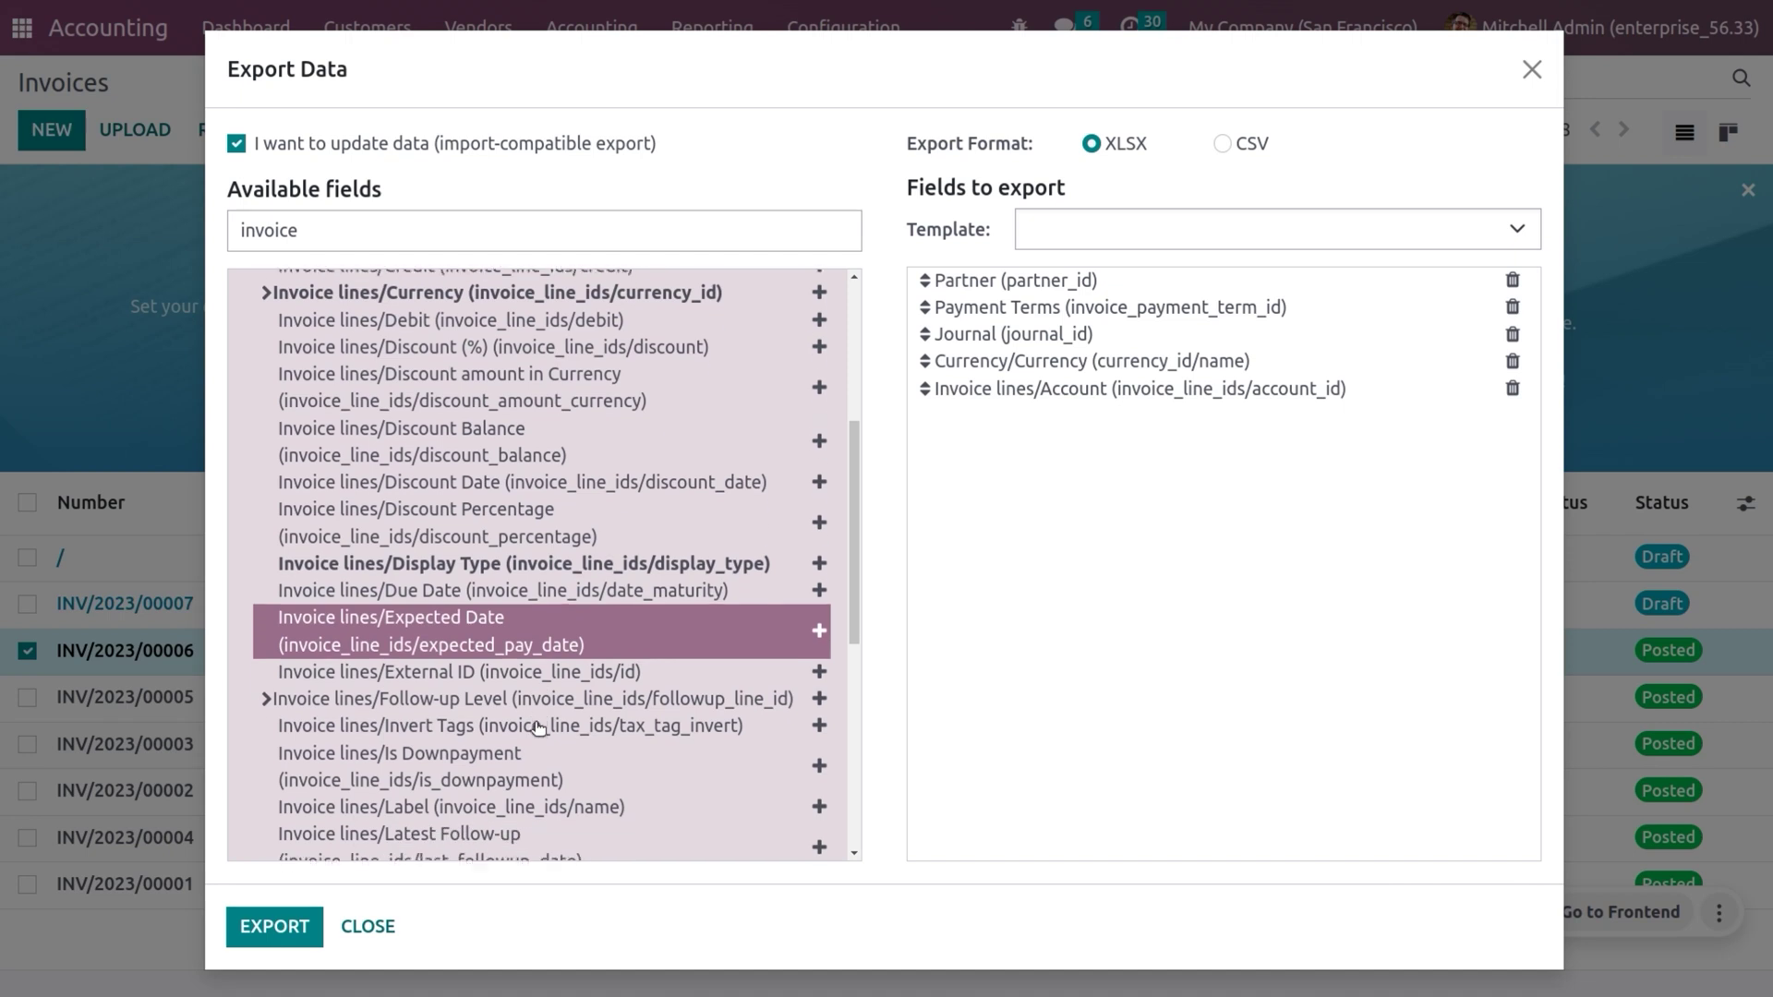
pyautogui.scroll(-2, 538, 727)
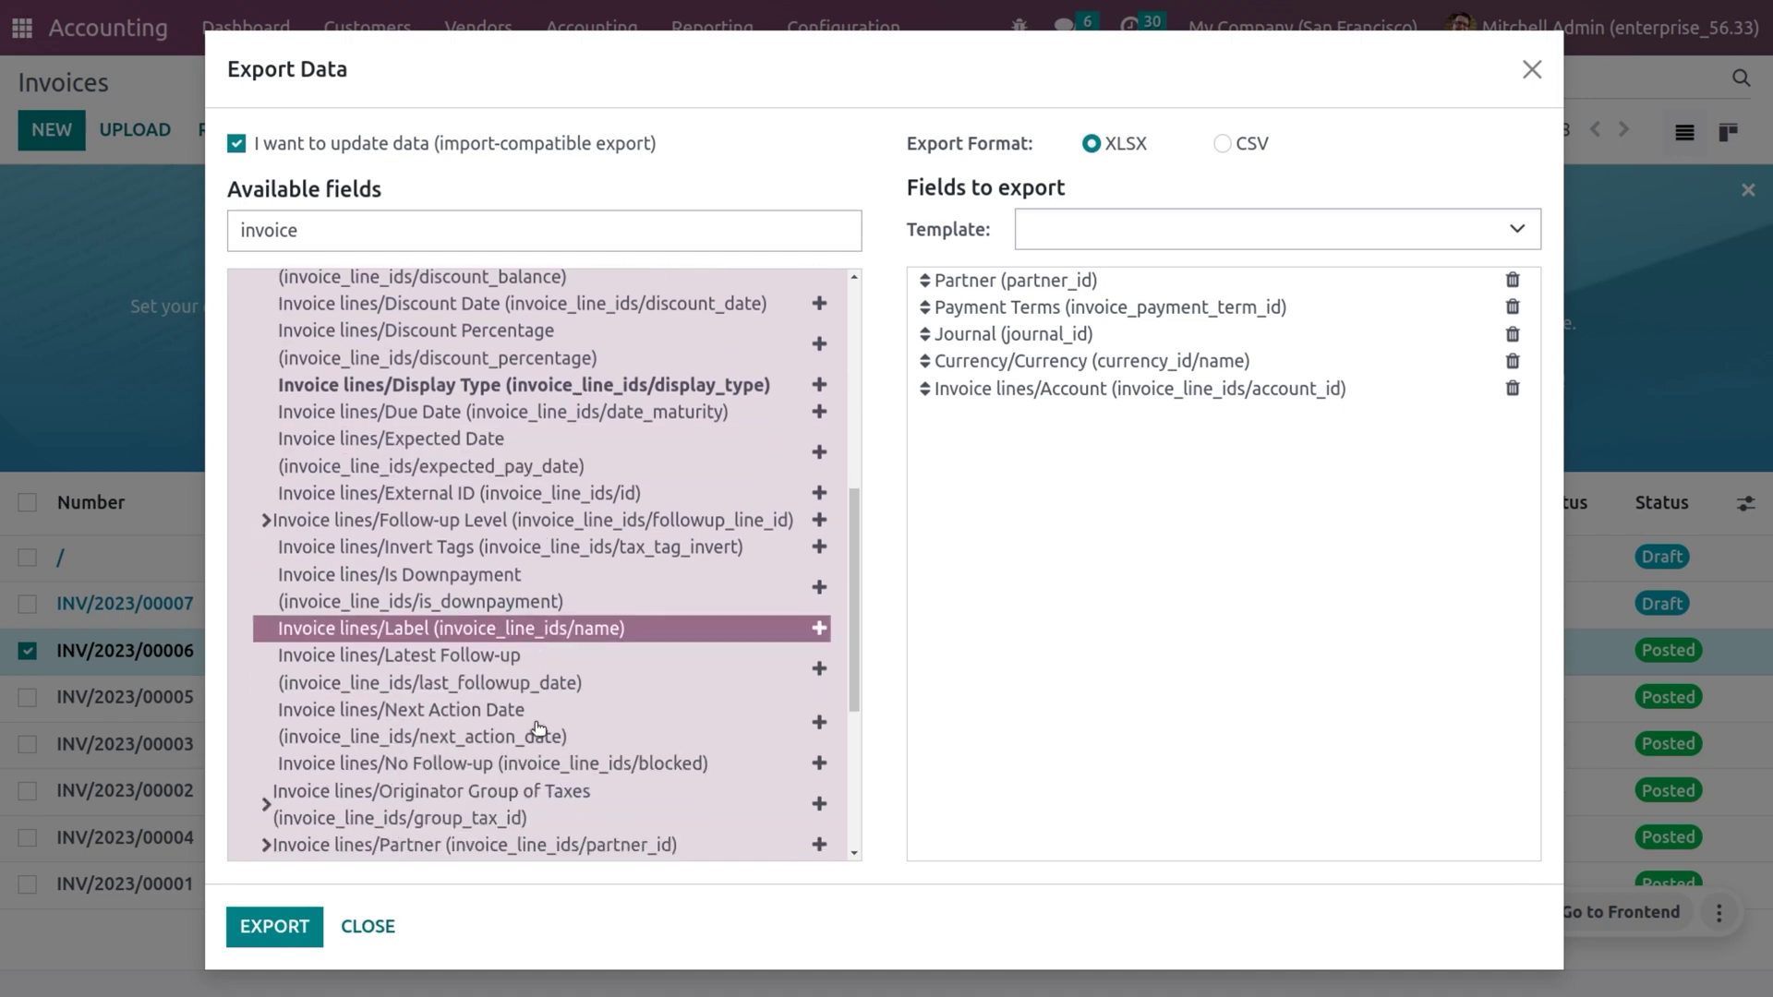
pyautogui.scroll(-2, 538, 726)
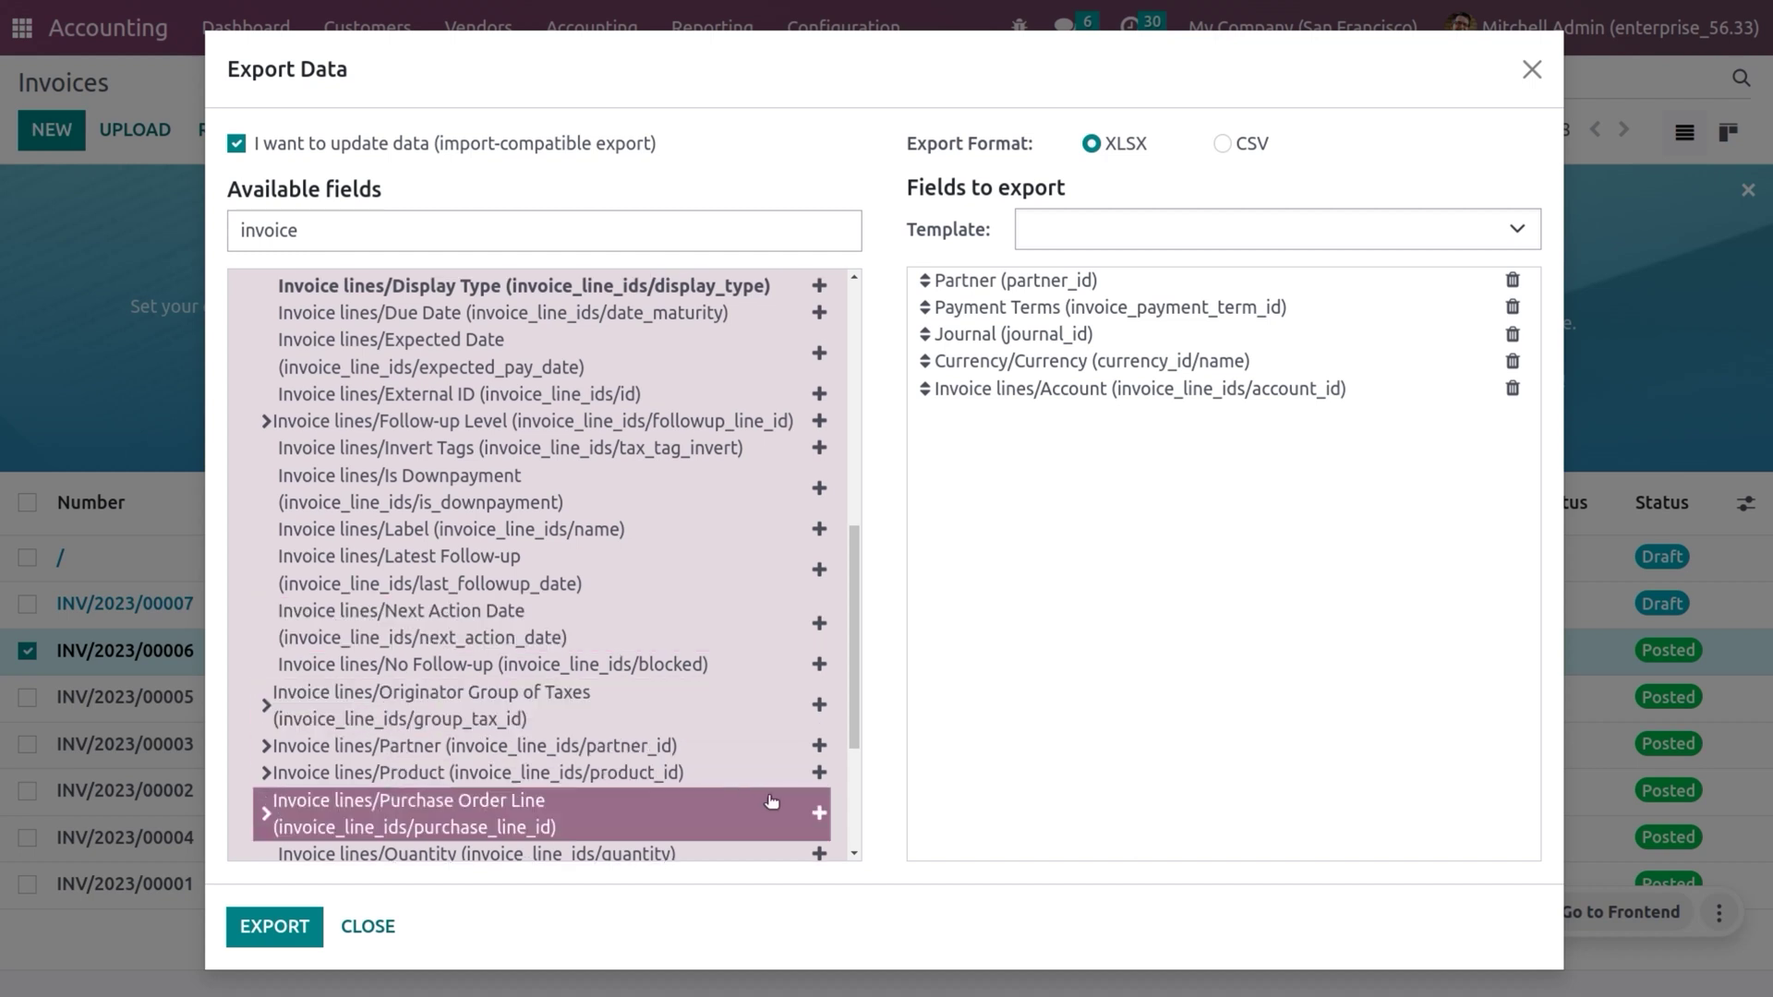
pyautogui.click(820, 773)
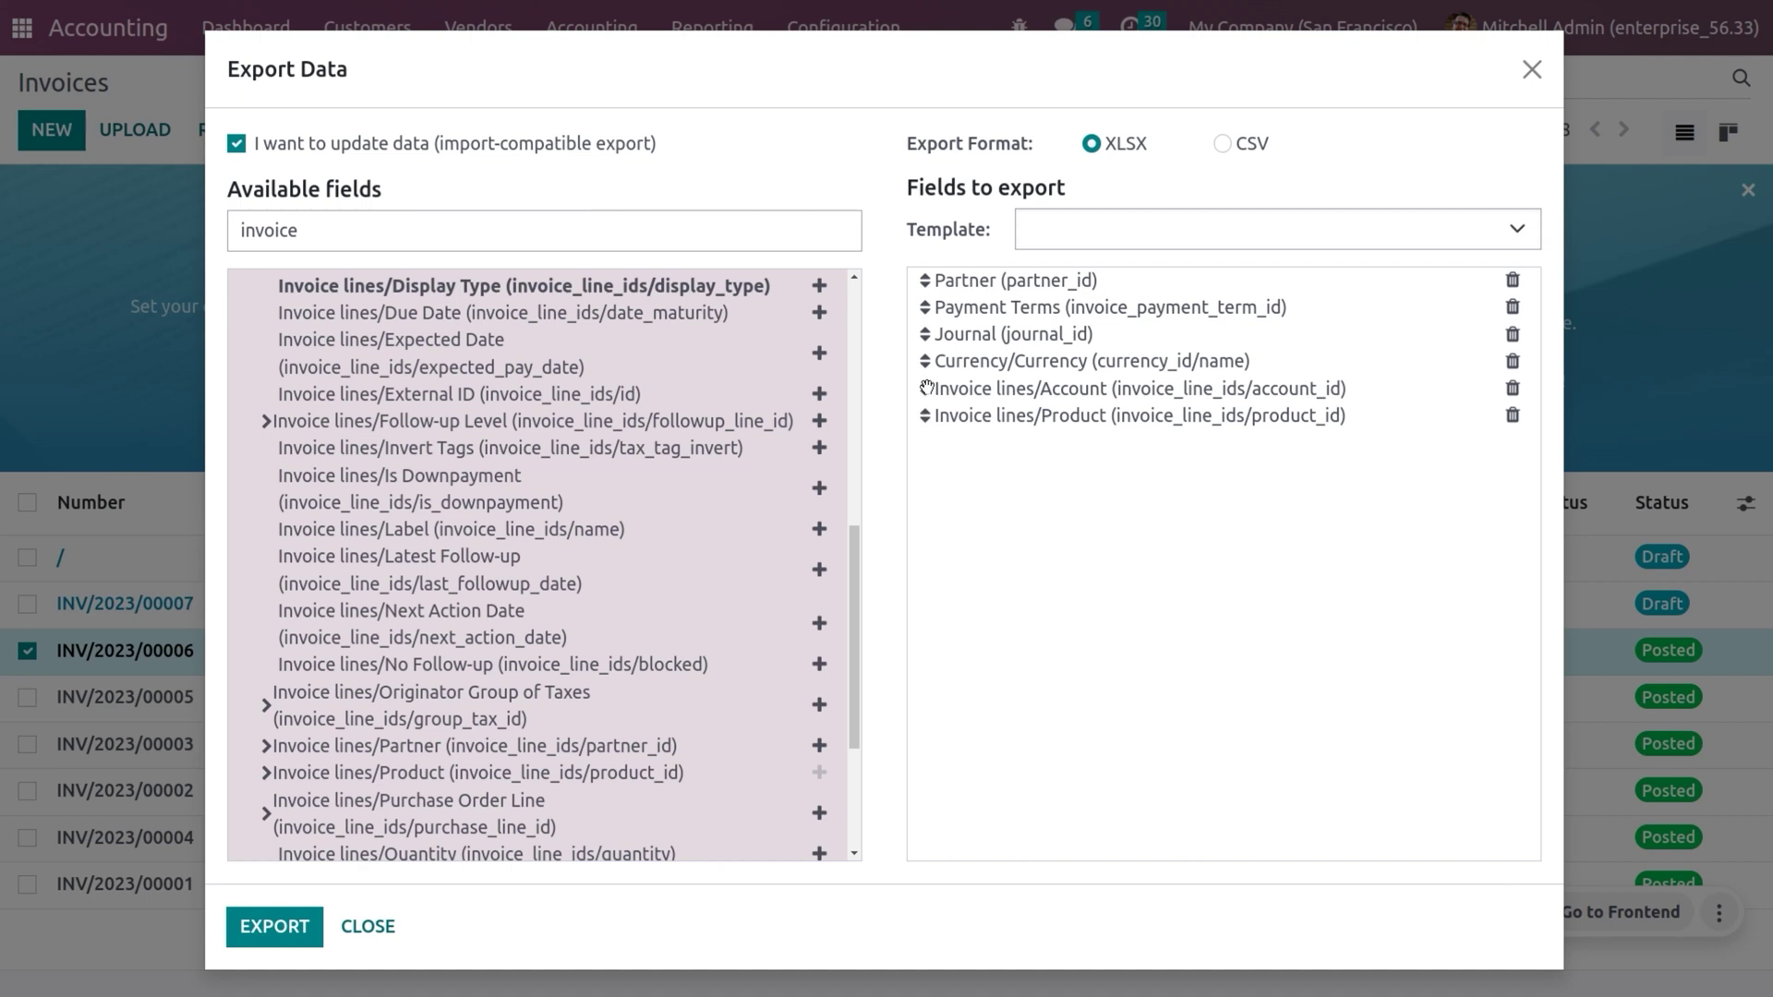
pyautogui.moveTo(926, 388); pyautogui.dragTo(930, 445)
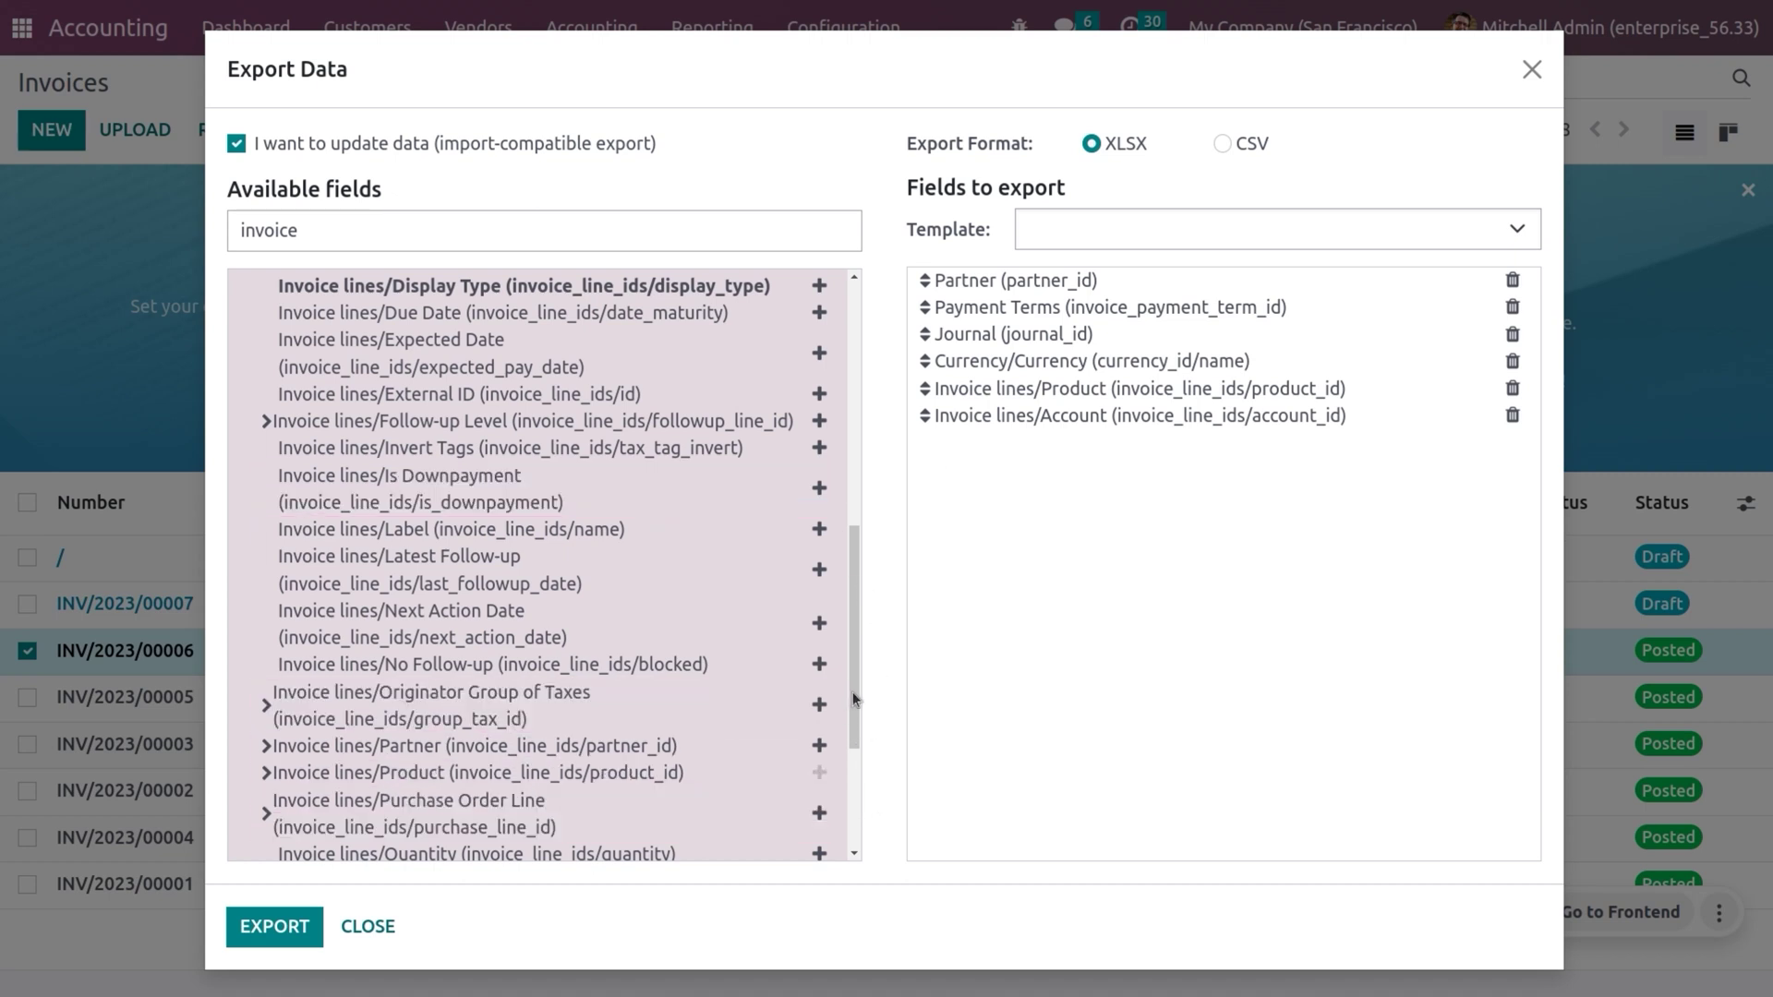
# Step: Add the Invoice lines subfields Quantity, Unit of Measure and Unit Price to the fields to export
pyautogui.moveTo(851, 690); pyautogui.dragTo(852, 717)
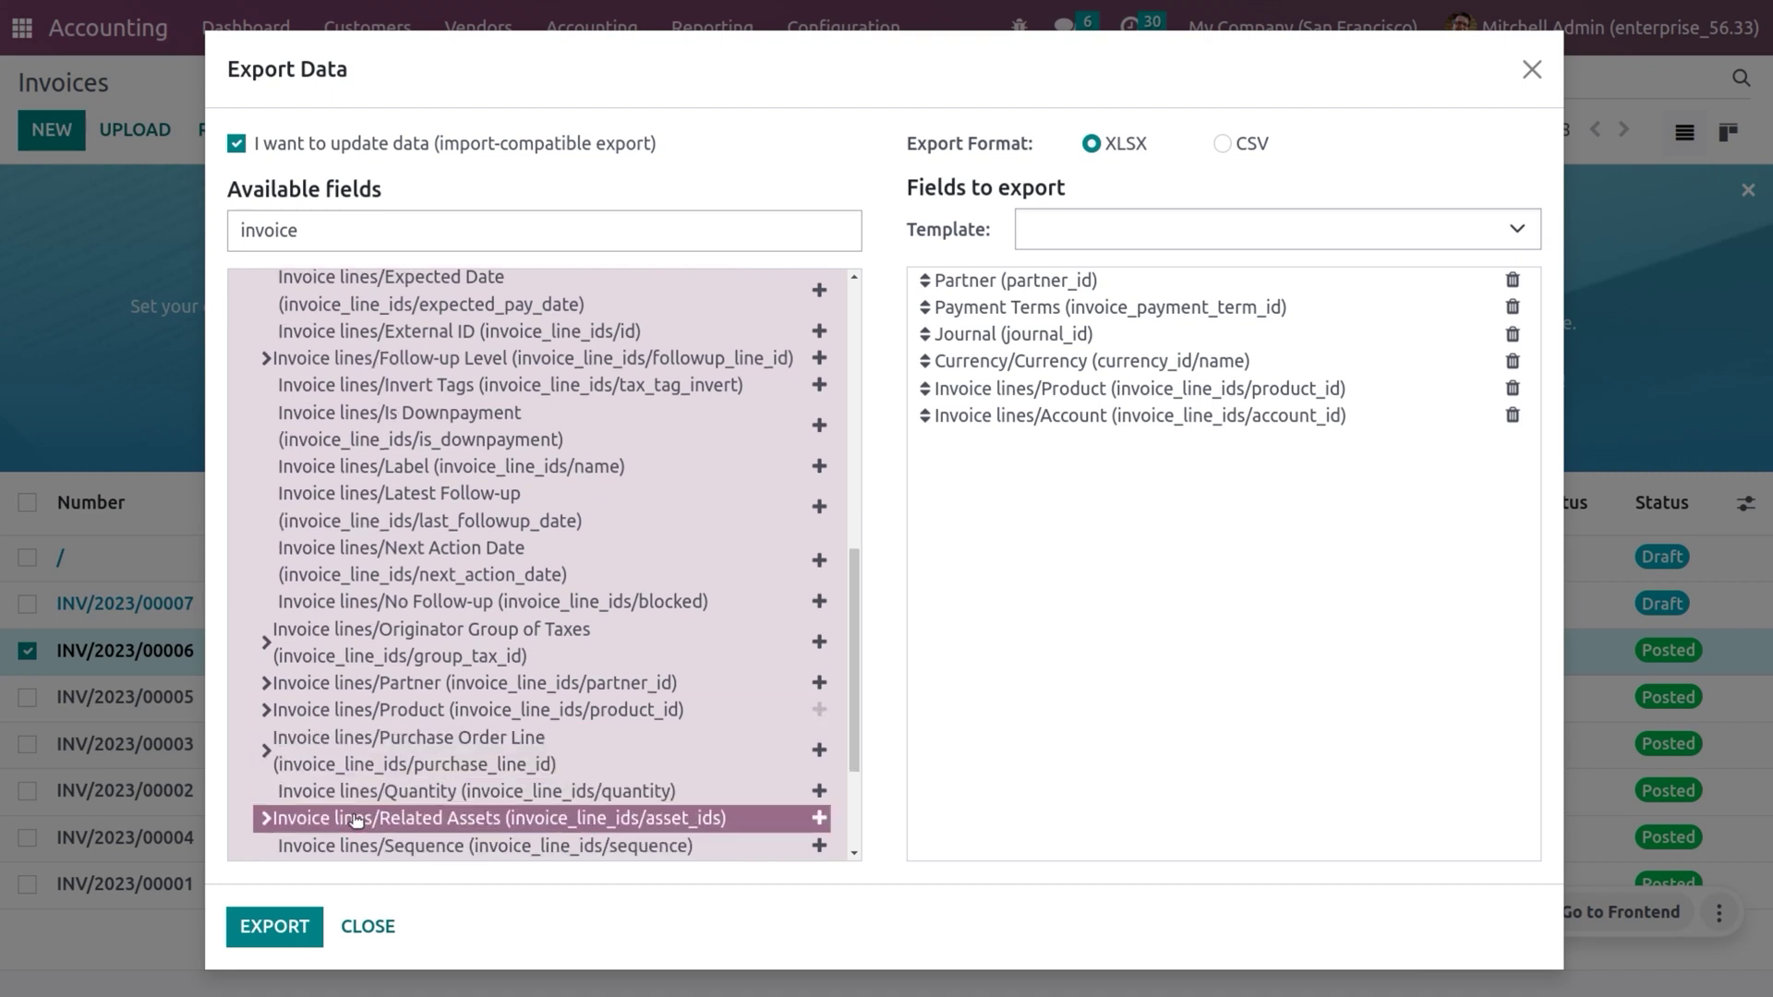
pyautogui.click(819, 792)
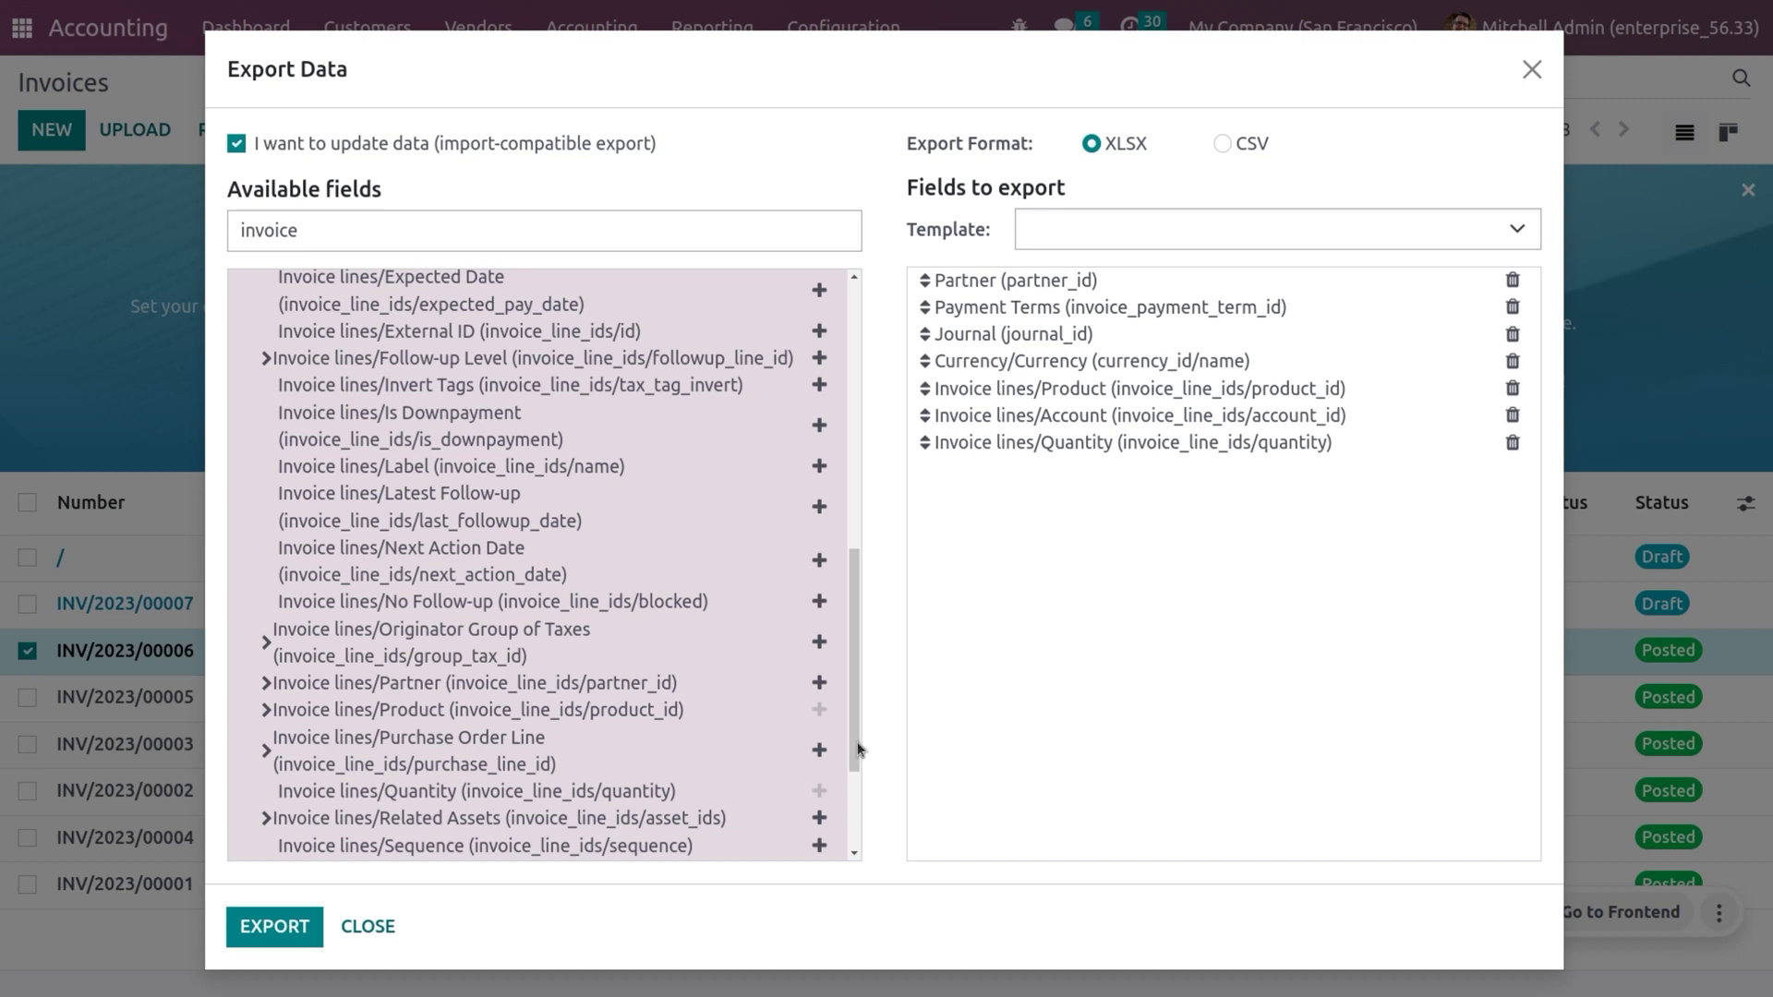
pyautogui.moveTo(855, 745); pyautogui.dragTo(872, 827)
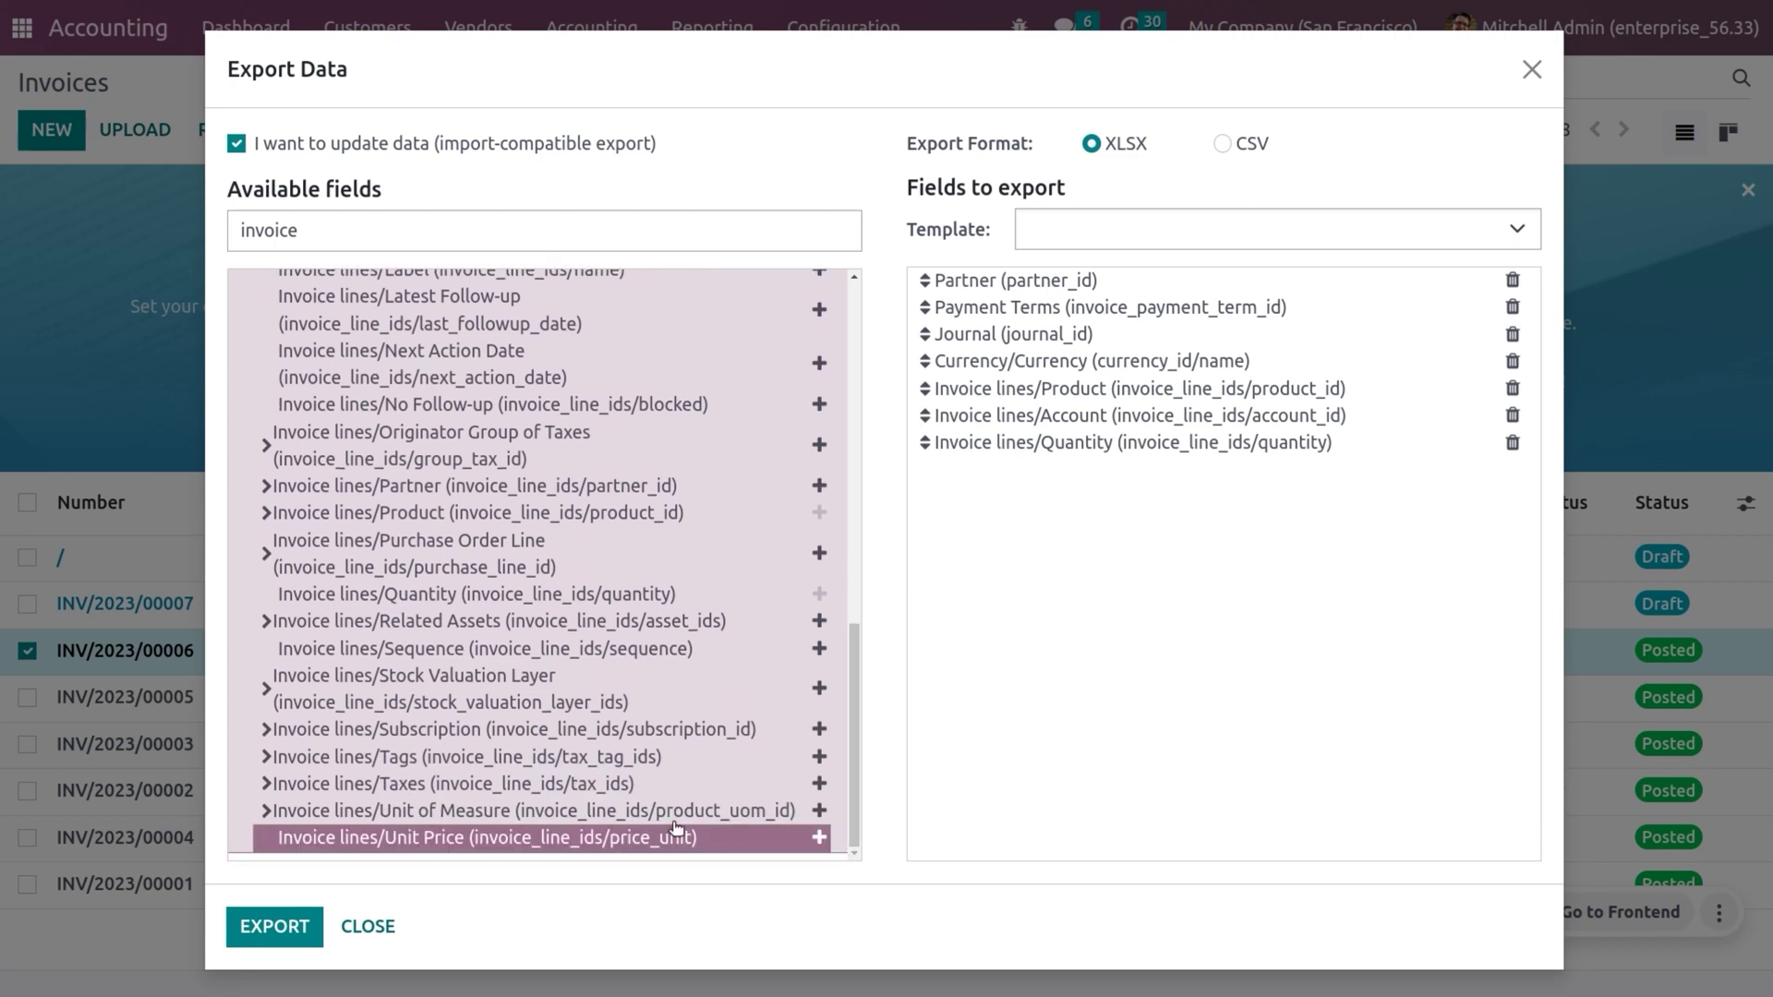
pyautogui.click(820, 812)
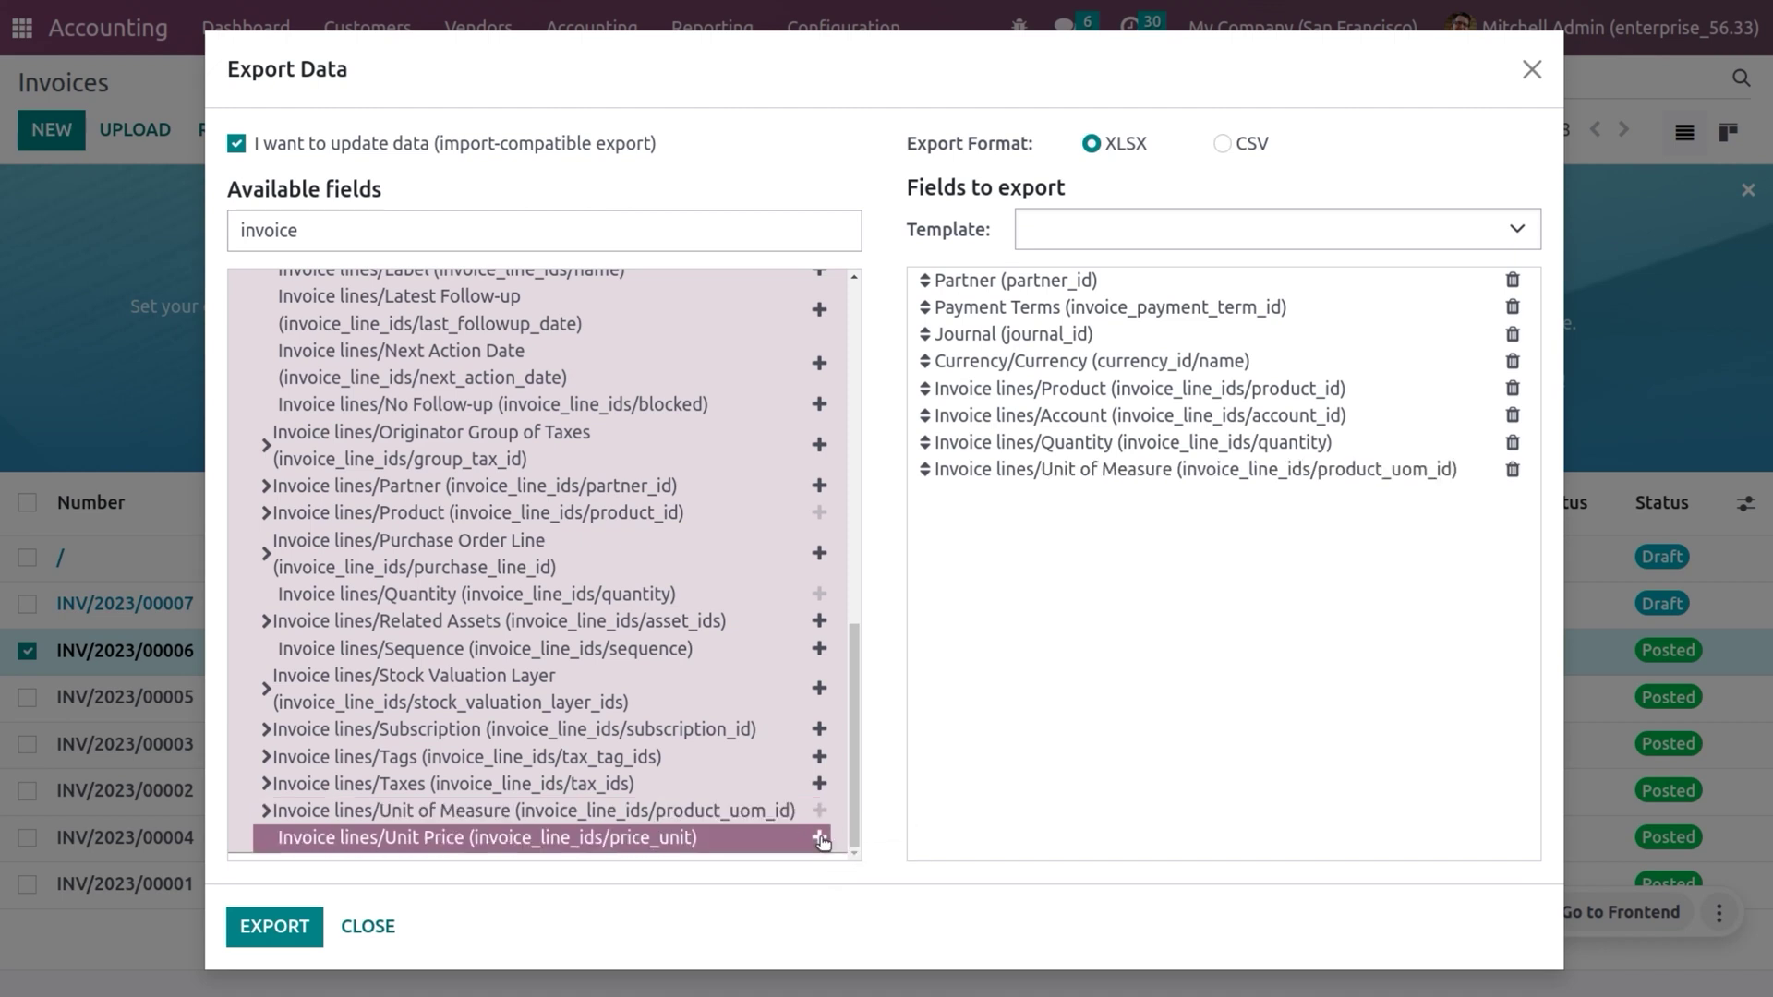
pyautogui.click(819, 839)
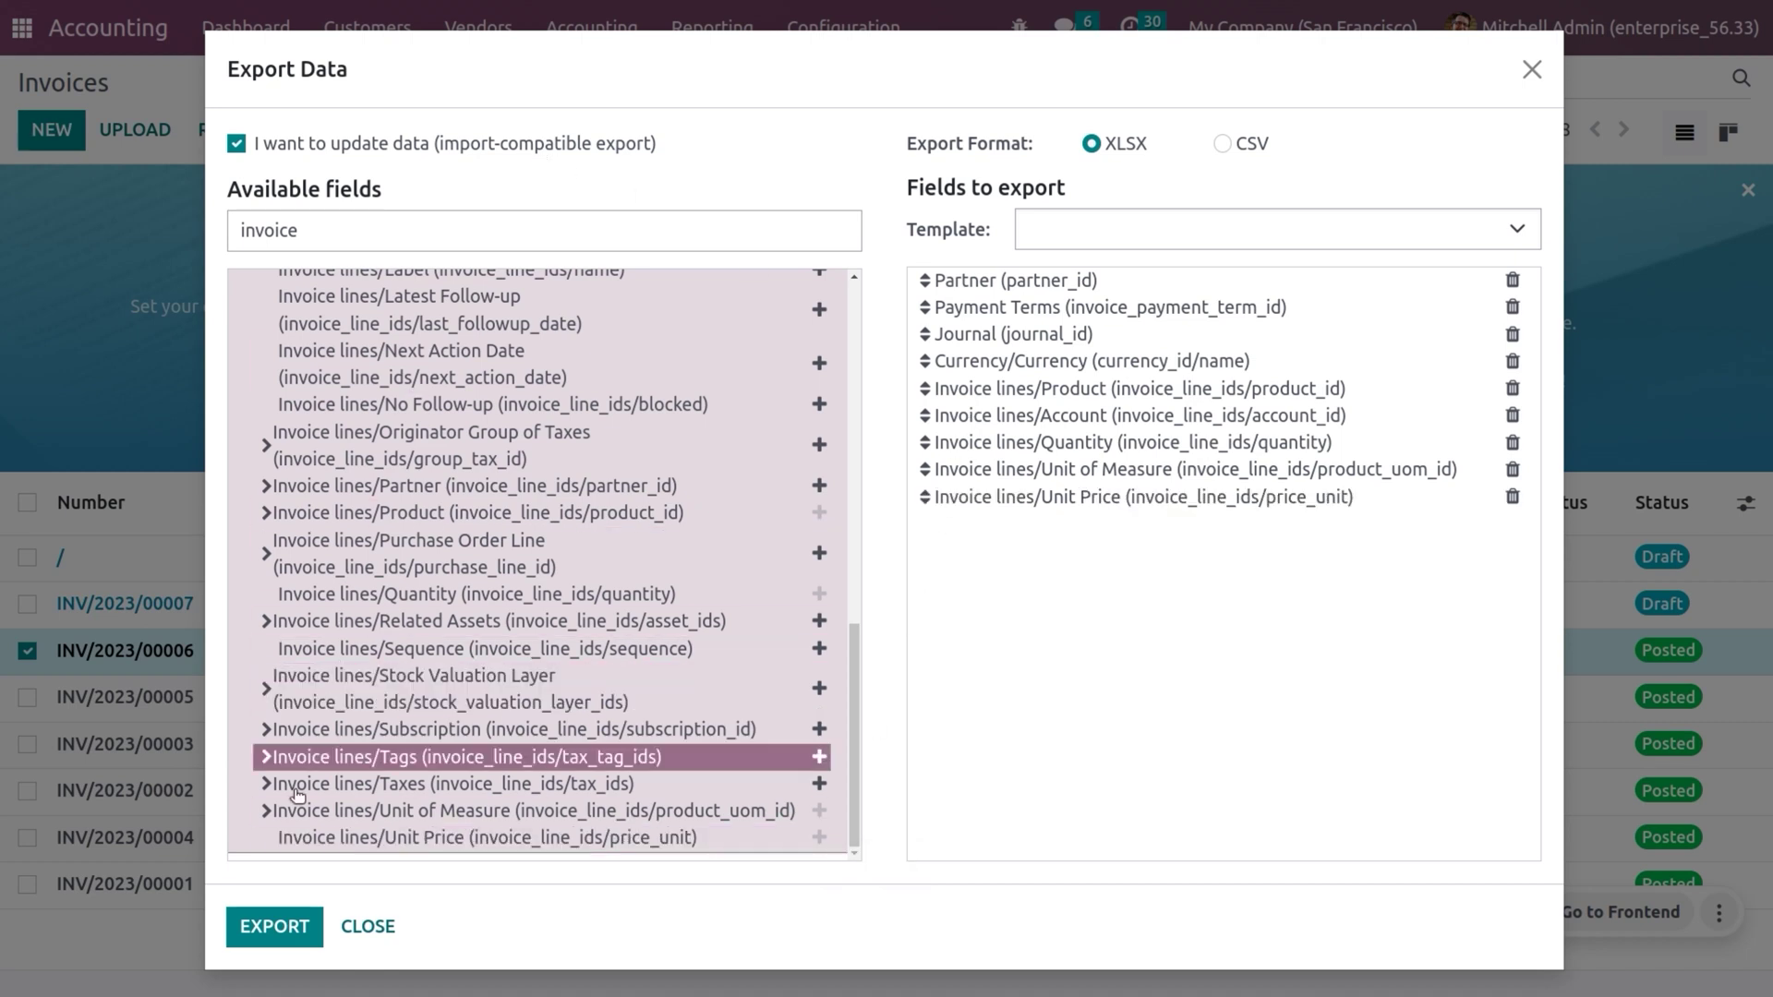
# Step: Export the invoice as XLSX and delete the id column from the exported sheet in LibreOffice Calc
pyautogui.click(271, 935)
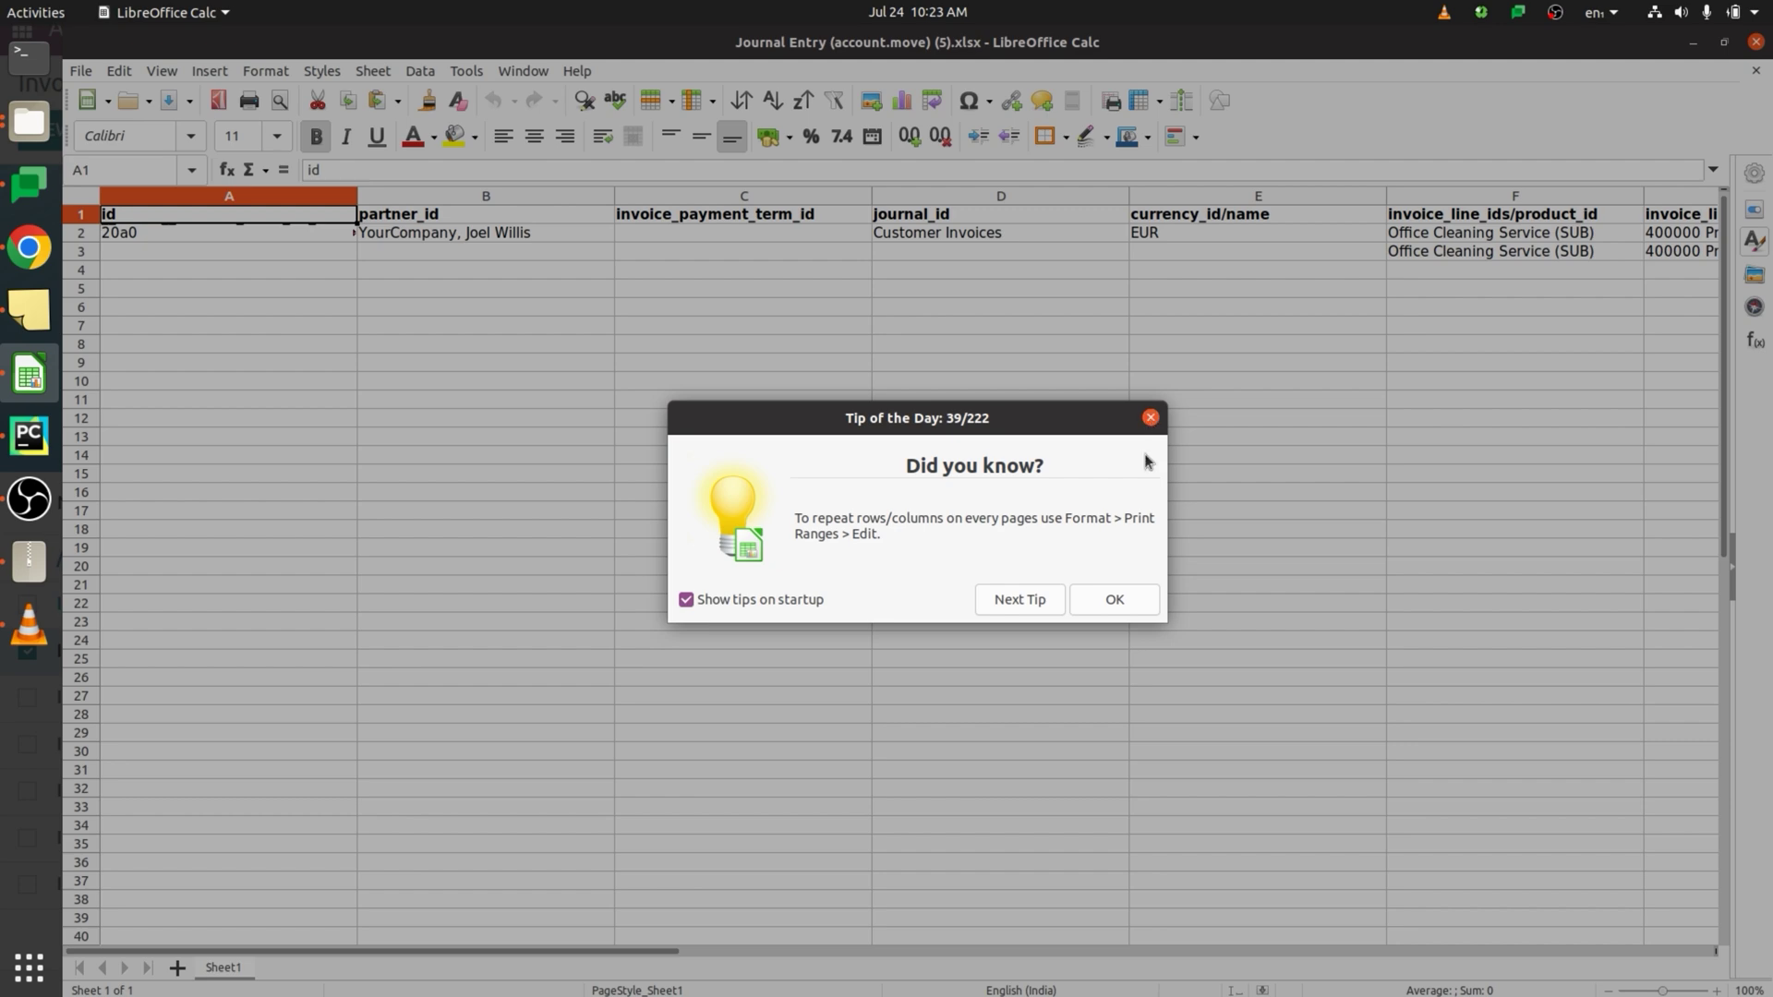
pyautogui.click(1150, 418)
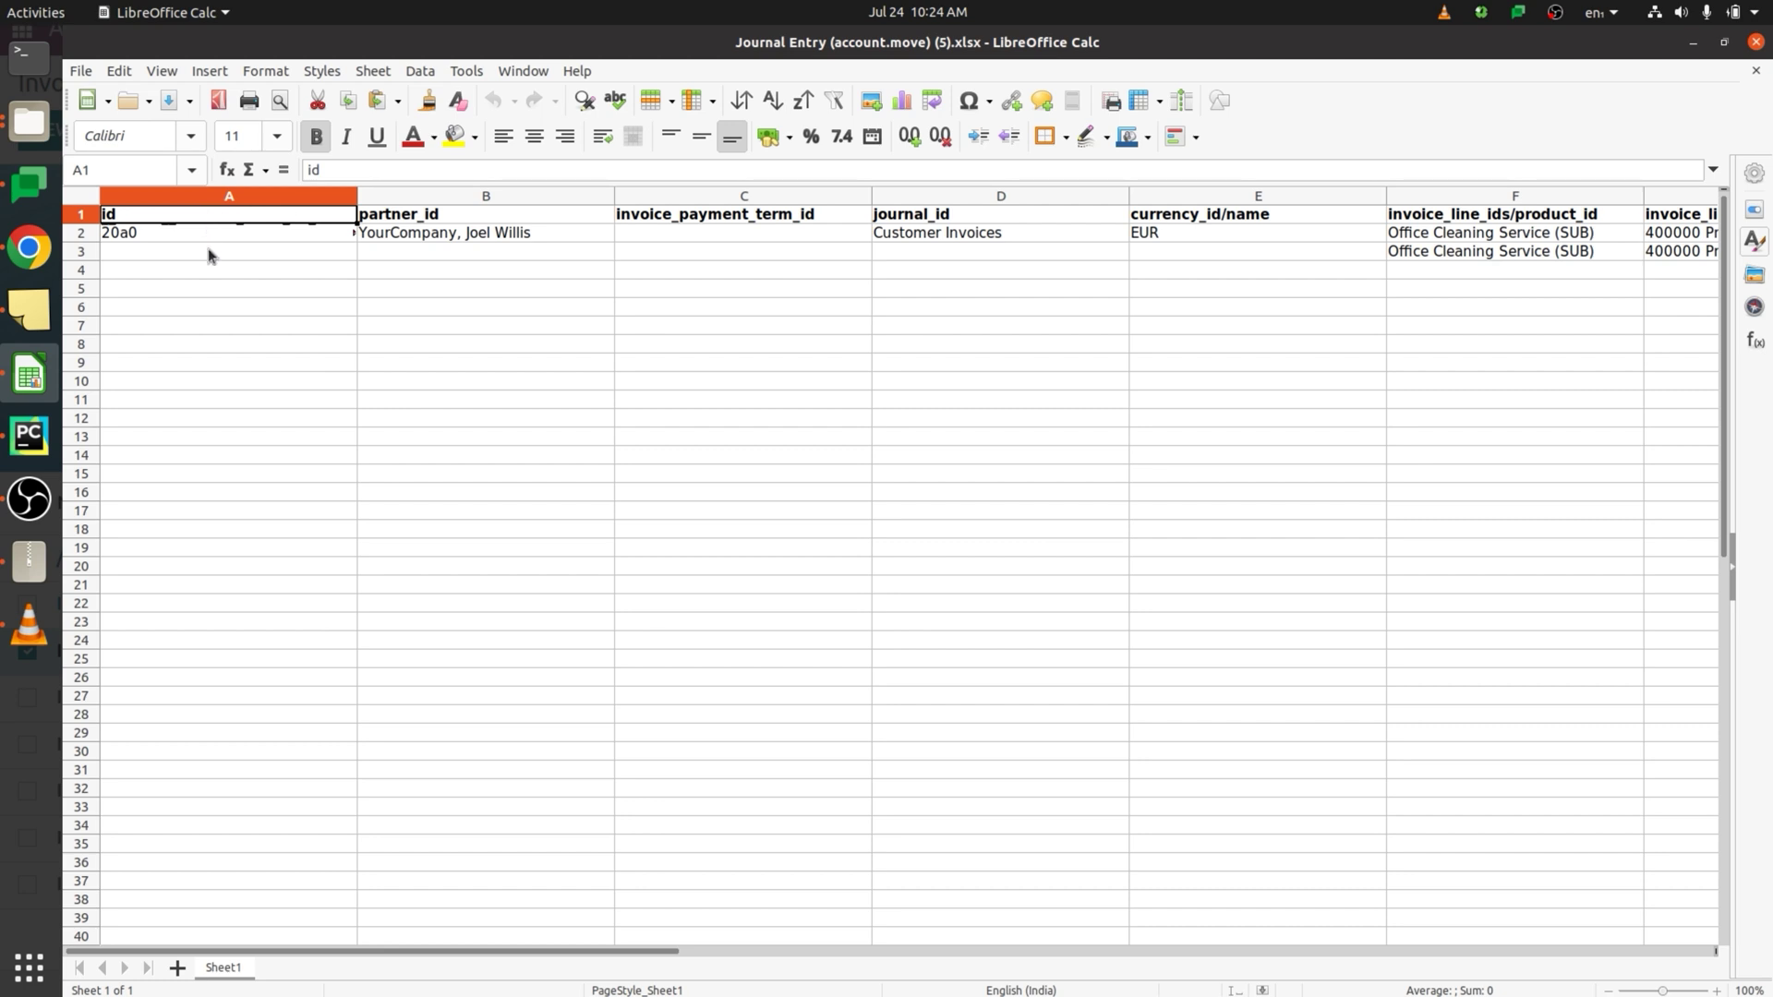
pyautogui.click(205, 196)
pyautogui.rightClick(205, 196)
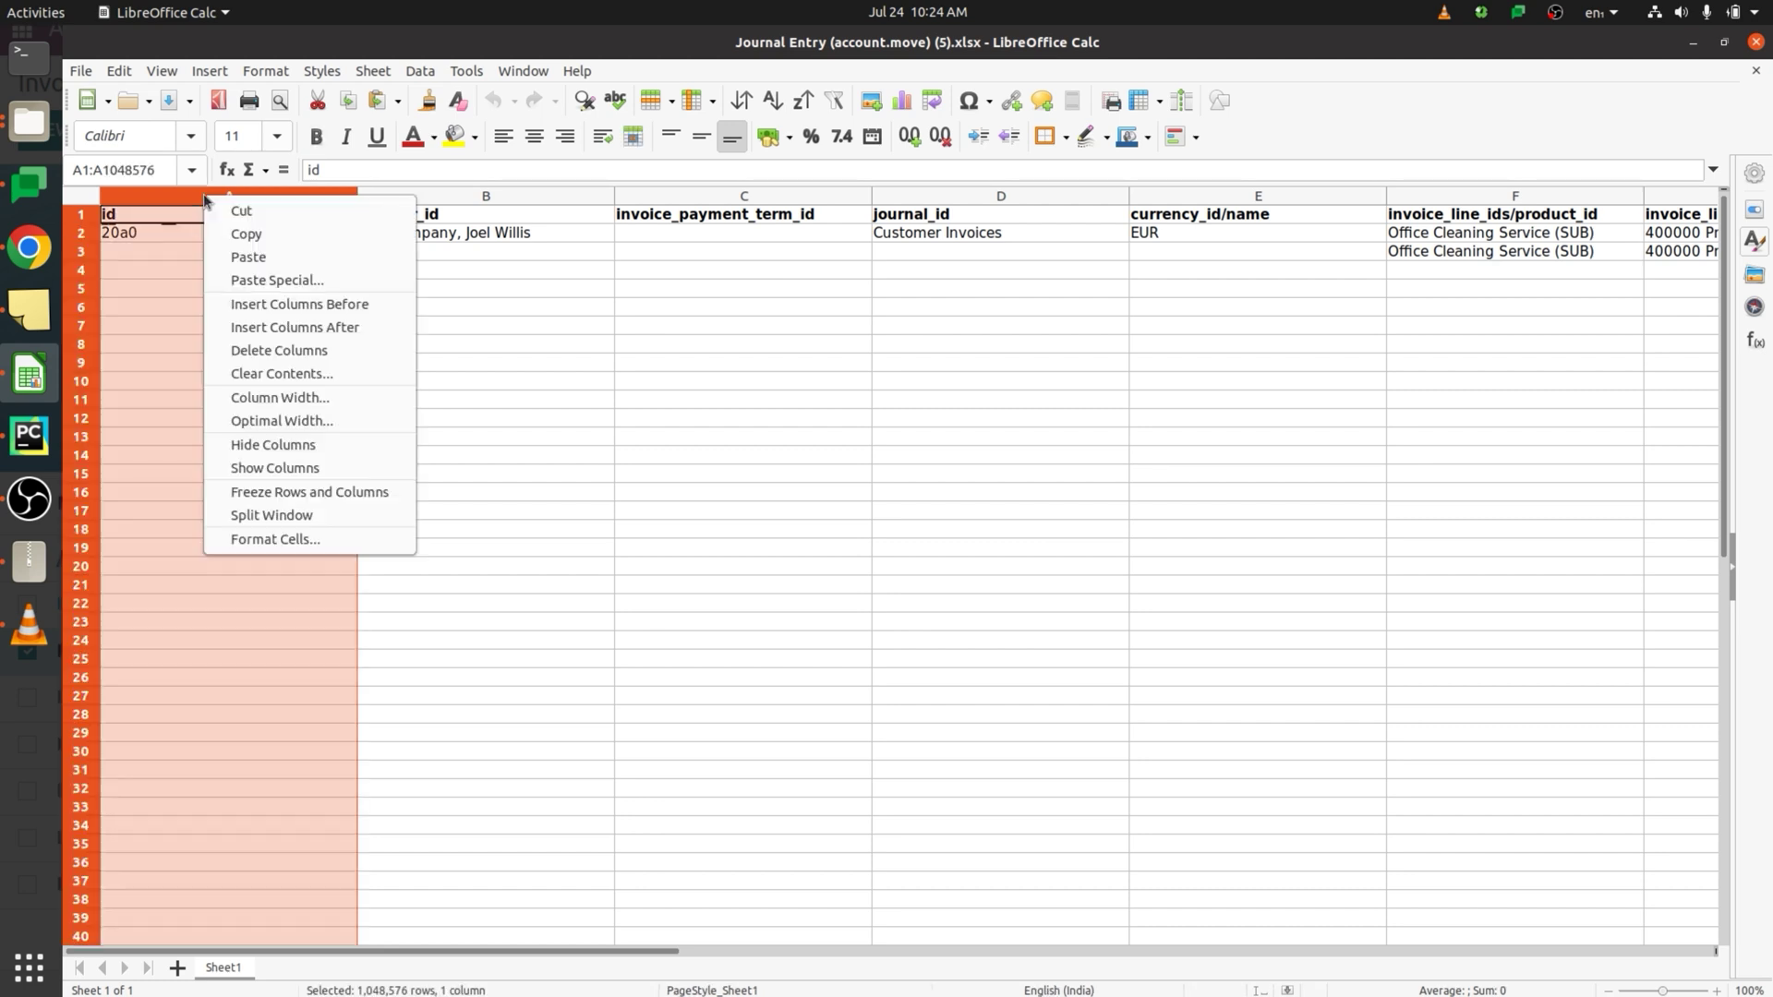
pyautogui.click(290, 351)
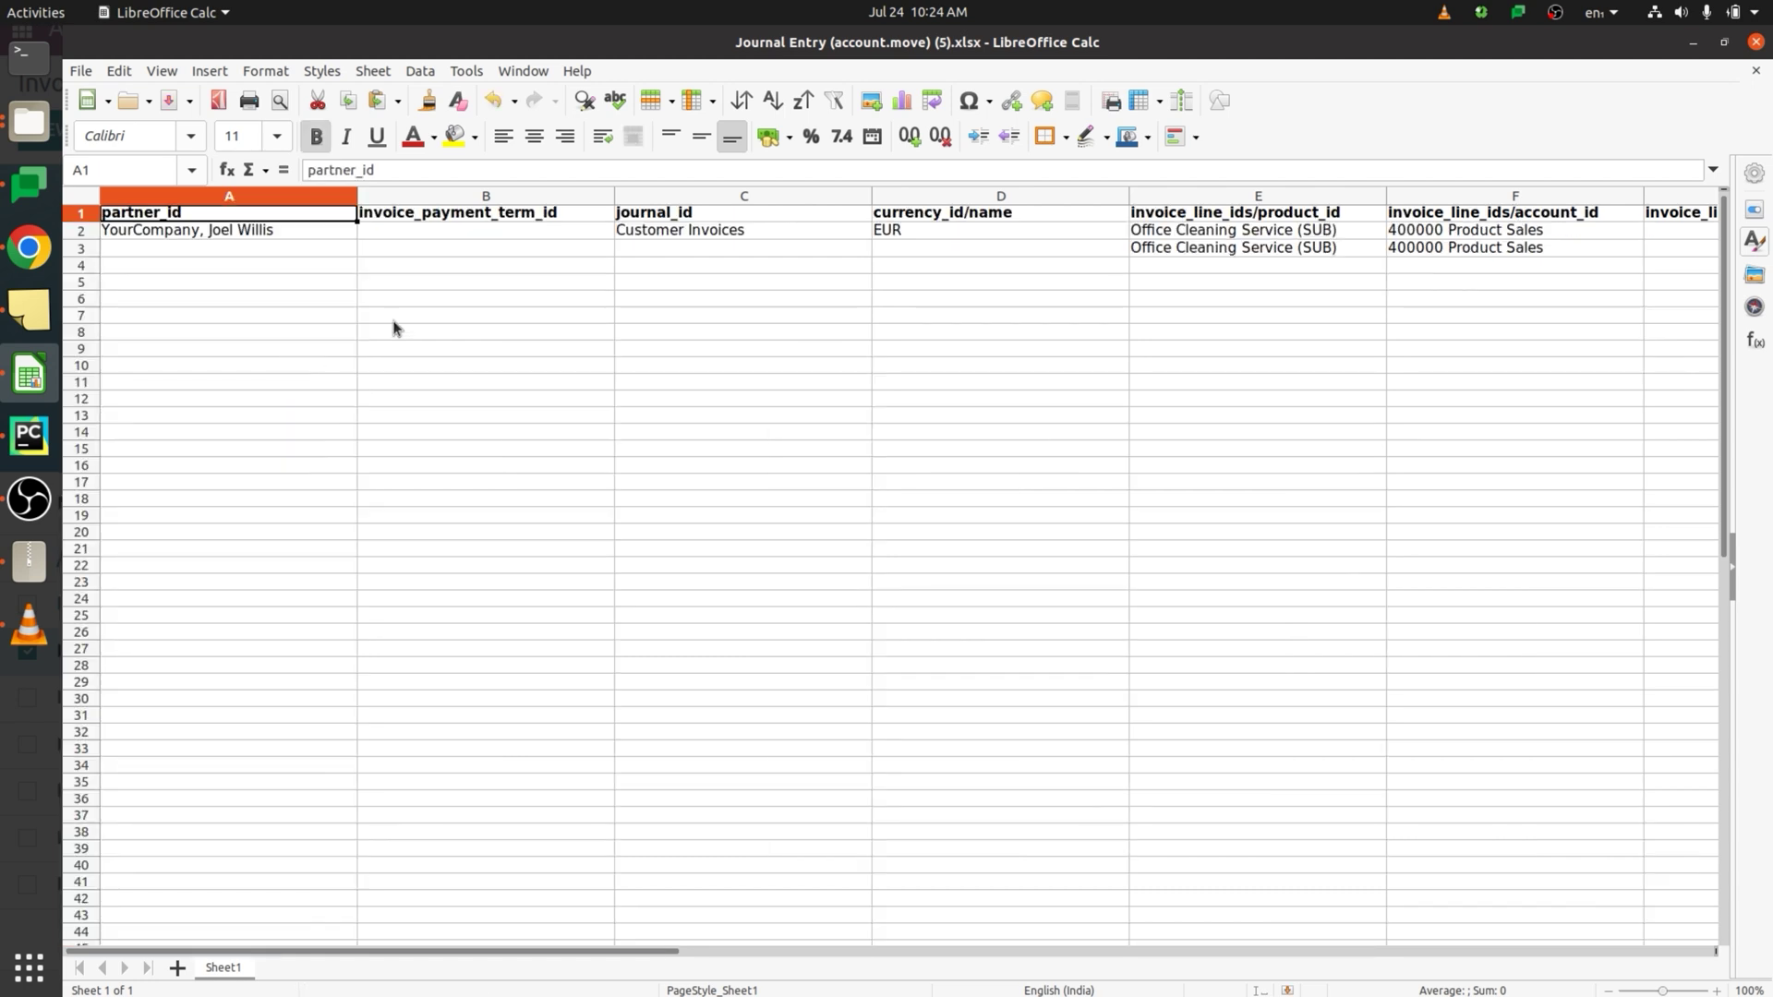
# Step: Replace the contact's name in the partner_id cell of row 2 with another name, keeping the "YourCompany," prefix
pyautogui.click(308, 239)
pyautogui.doubleClick(307, 239)
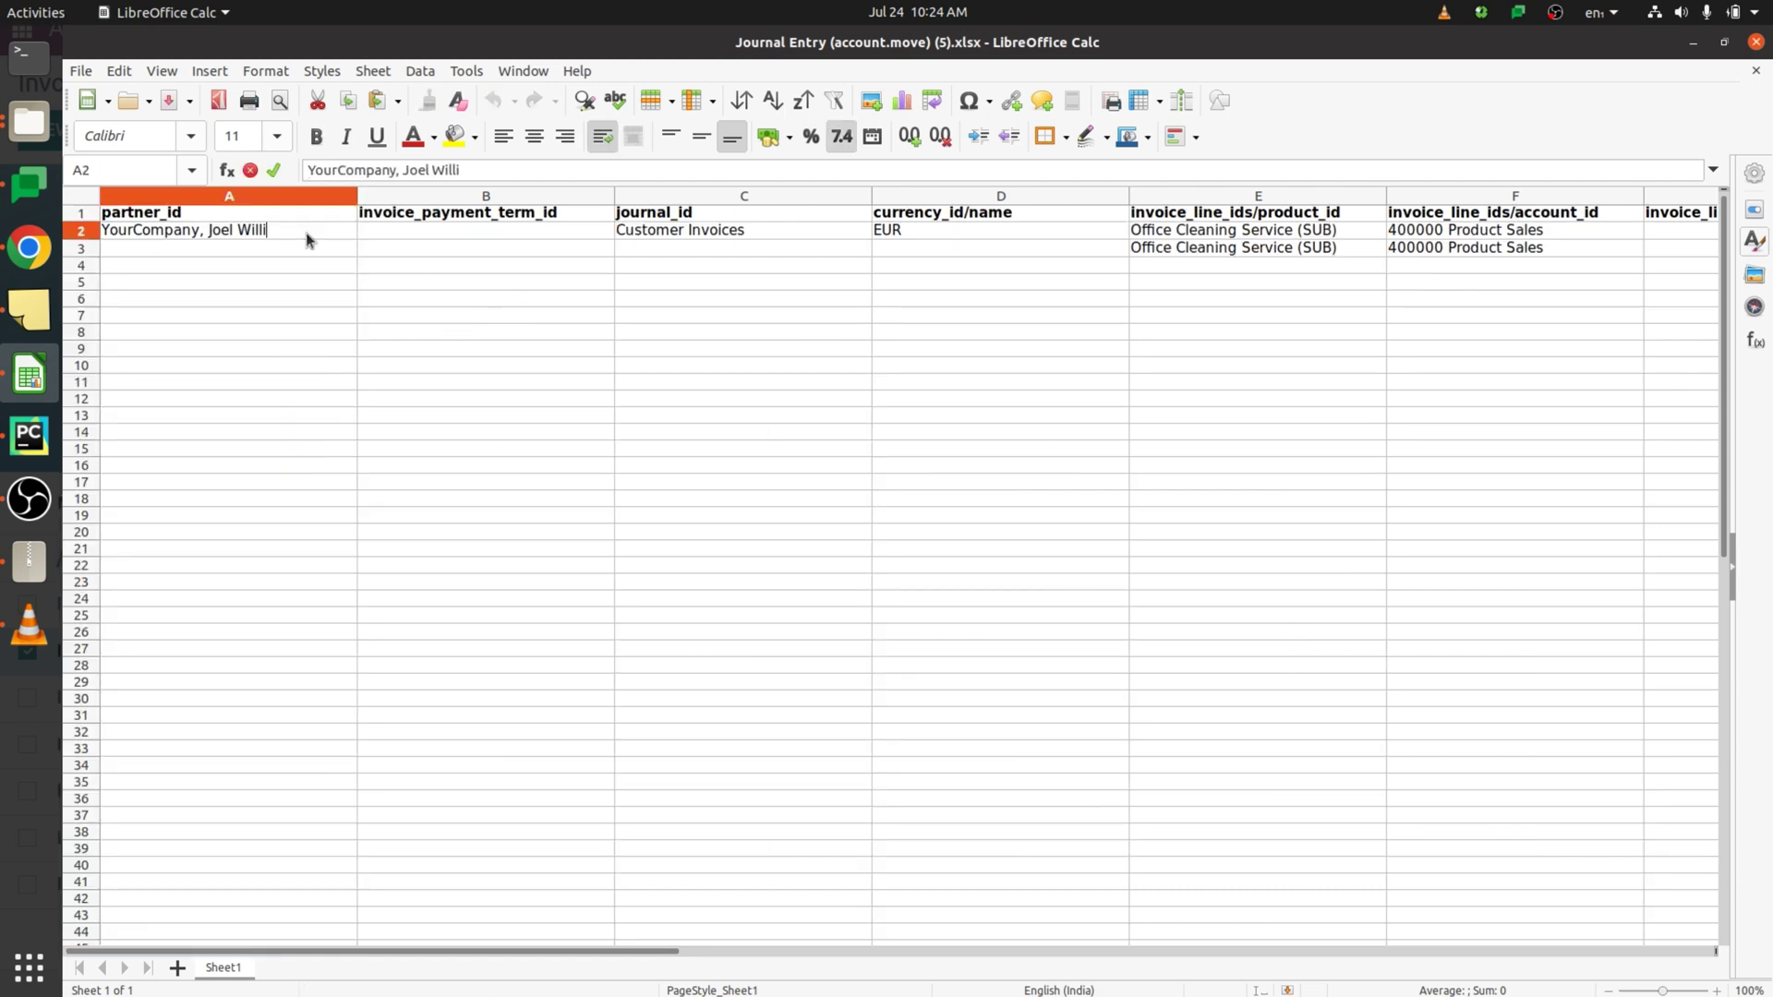
pyautogui.press('BackSpace')
pyautogui.press('BackSpace')
pyautogui.press('BackSpace')
pyautogui.press('BackSpace')
pyautogui.press('BackSpace')
pyautogui.press('BackSpace')
pyautogui.press('BackSpace')
pyautogui.press('BackSpace')
pyautogui.press('BackSpace')
pyautogui.write('bby')
# Step: Enter "15 days" as the invoice_payment_term_id value in row 2
pyautogui.click(441, 238)
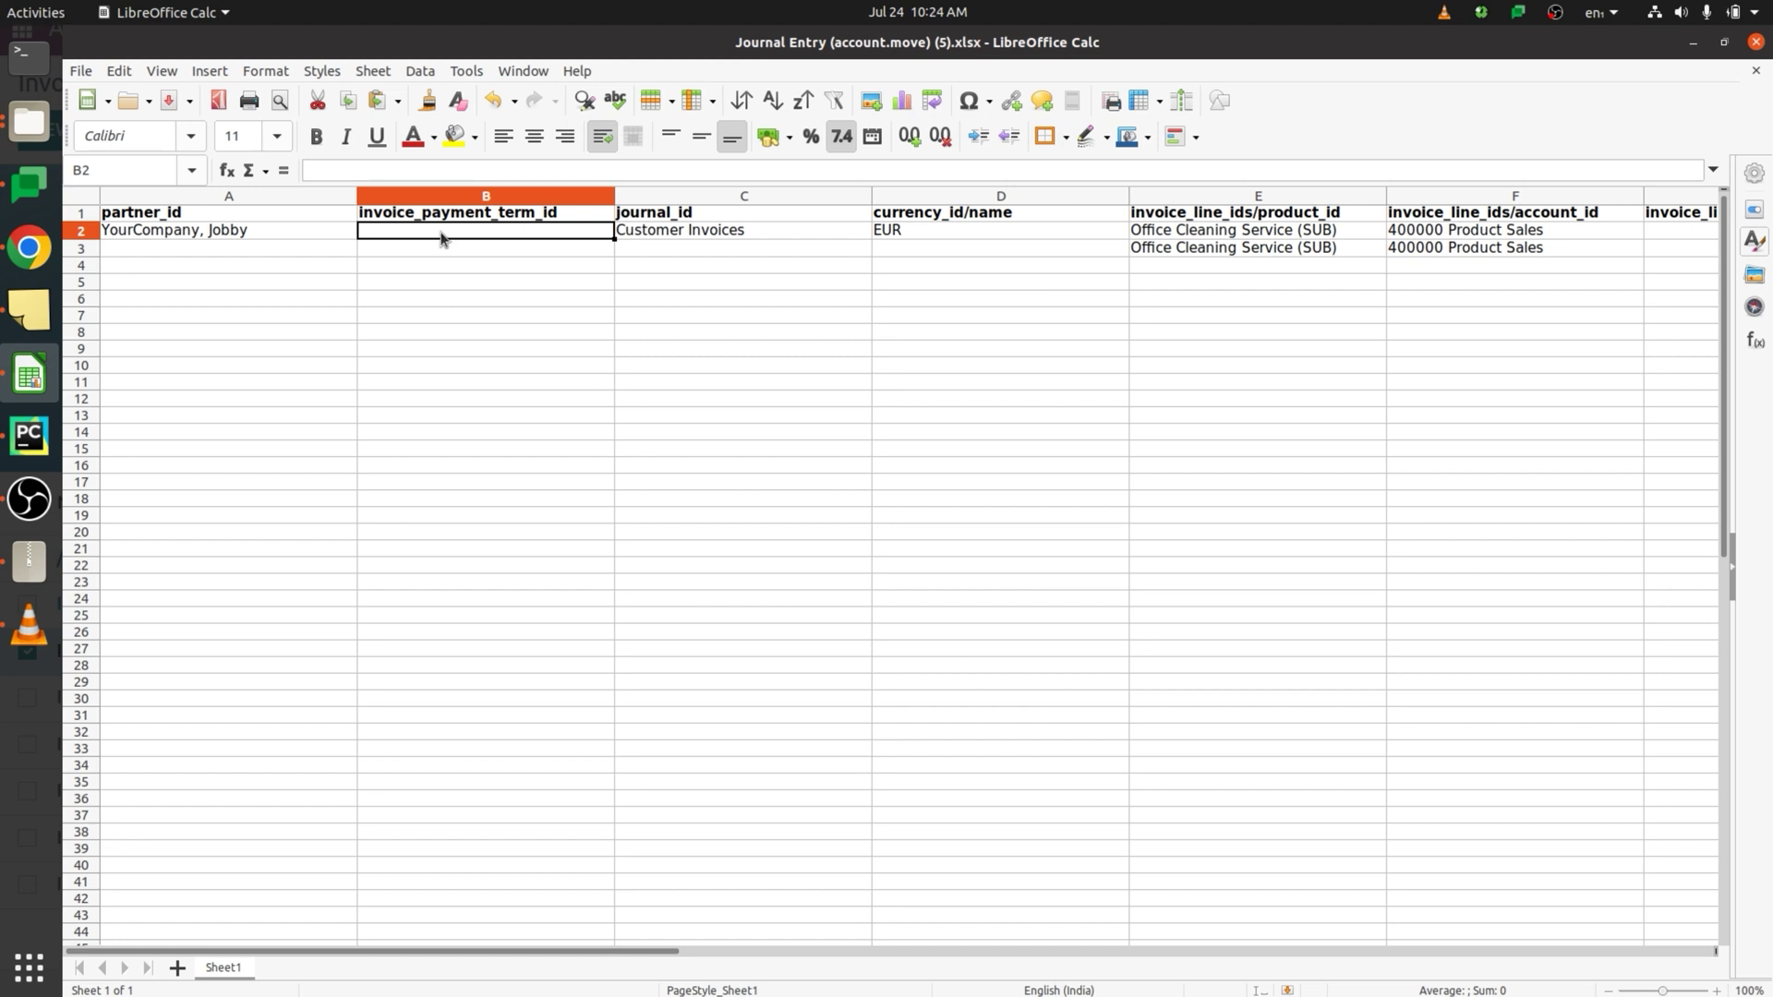
pyautogui.write('15 day')
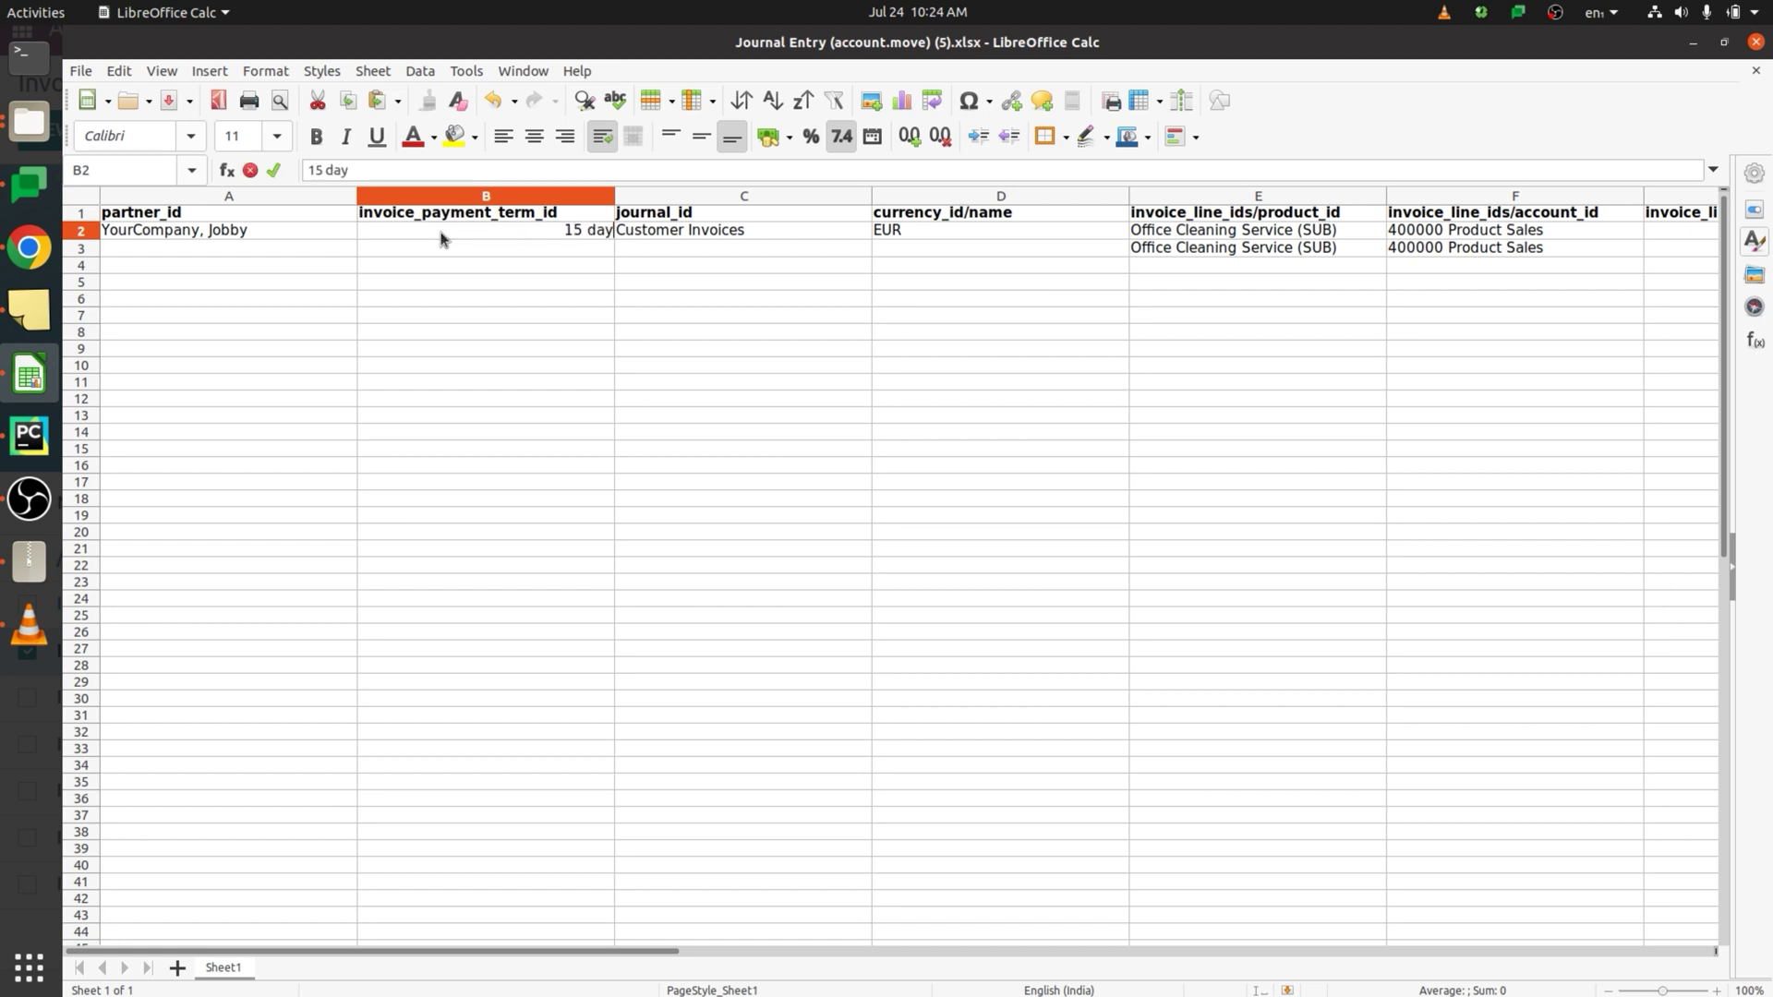
pyautogui.write('s')
# Step: Start a new invoice line in row 4 with product "Mic" and account "400000 Product Sales"
pyautogui.click(1161, 273)
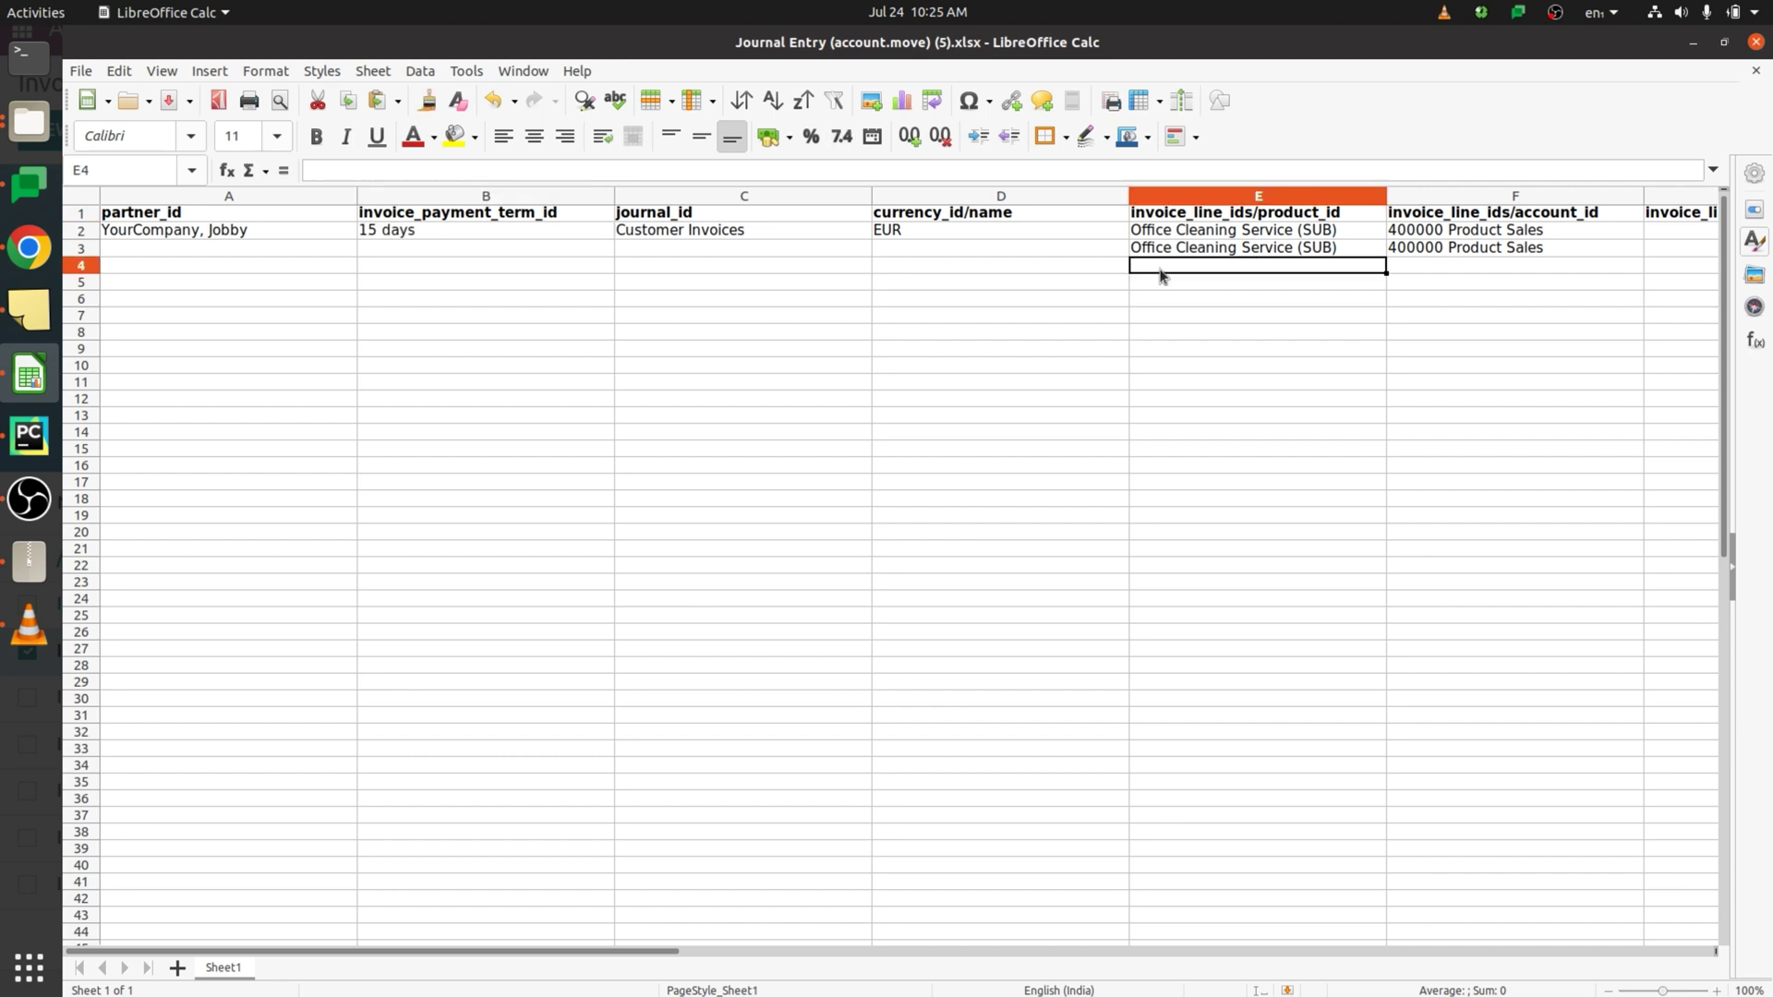
pyautogui.write('Mic')
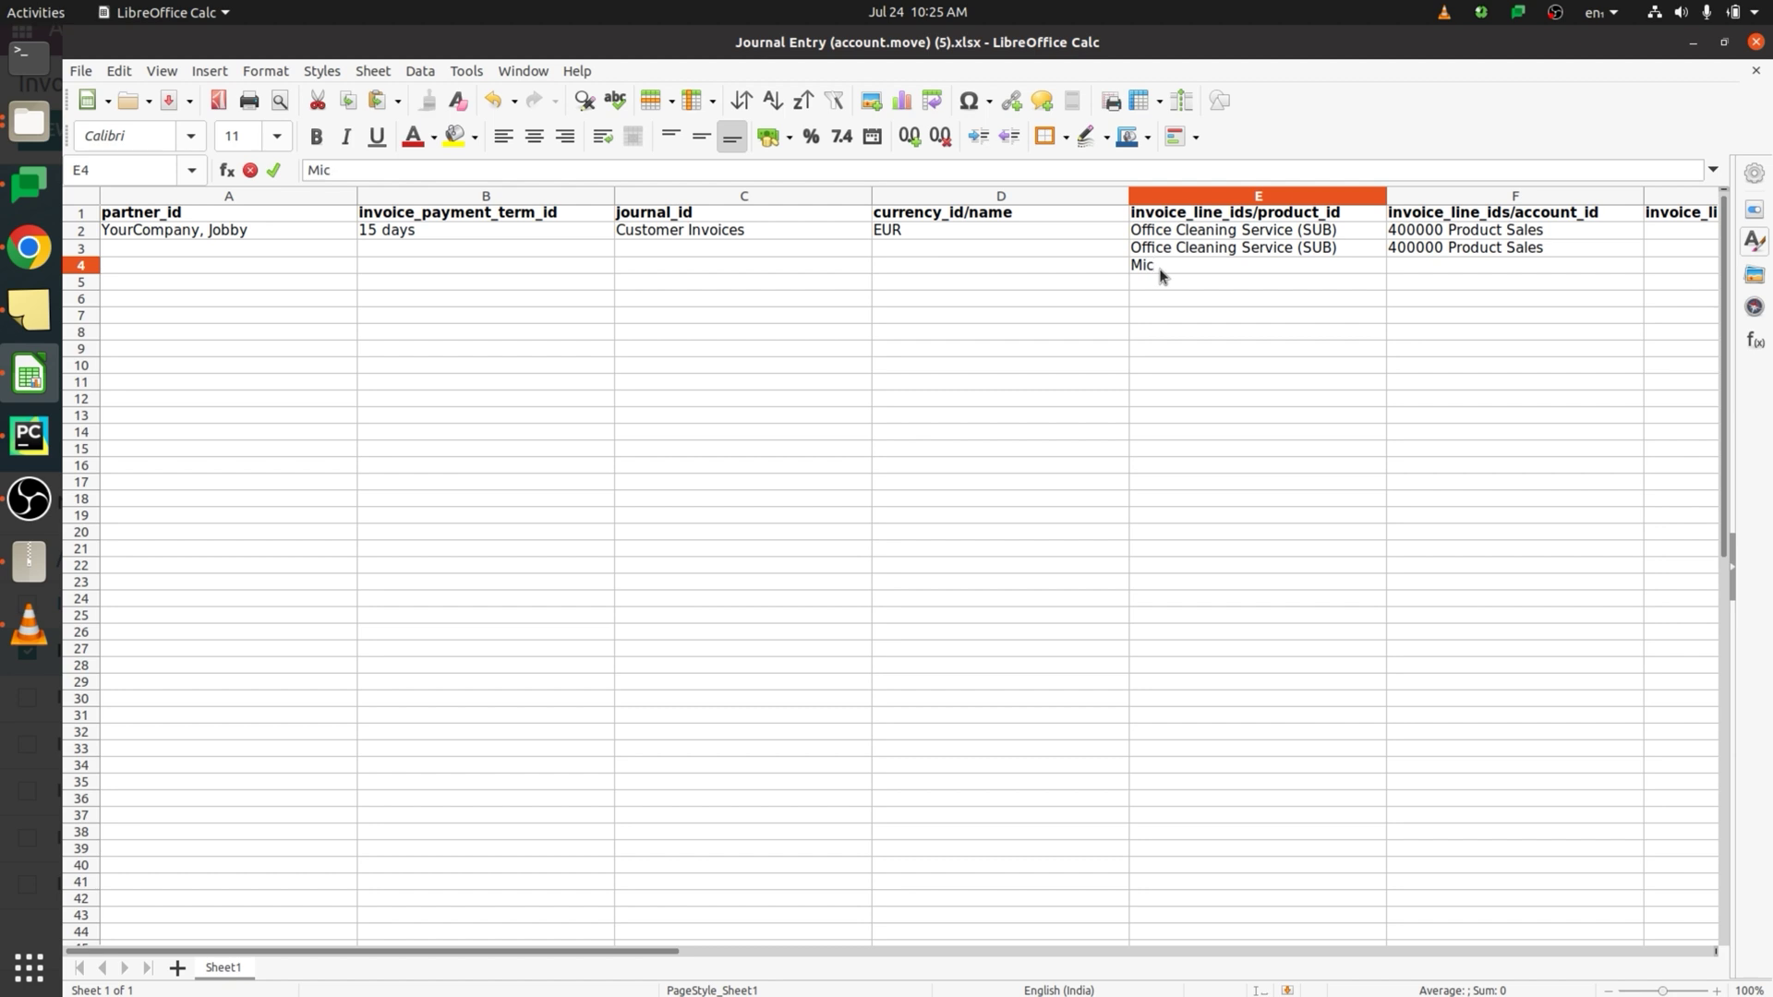
pyautogui.click(1431, 266)
pyautogui.write('4')
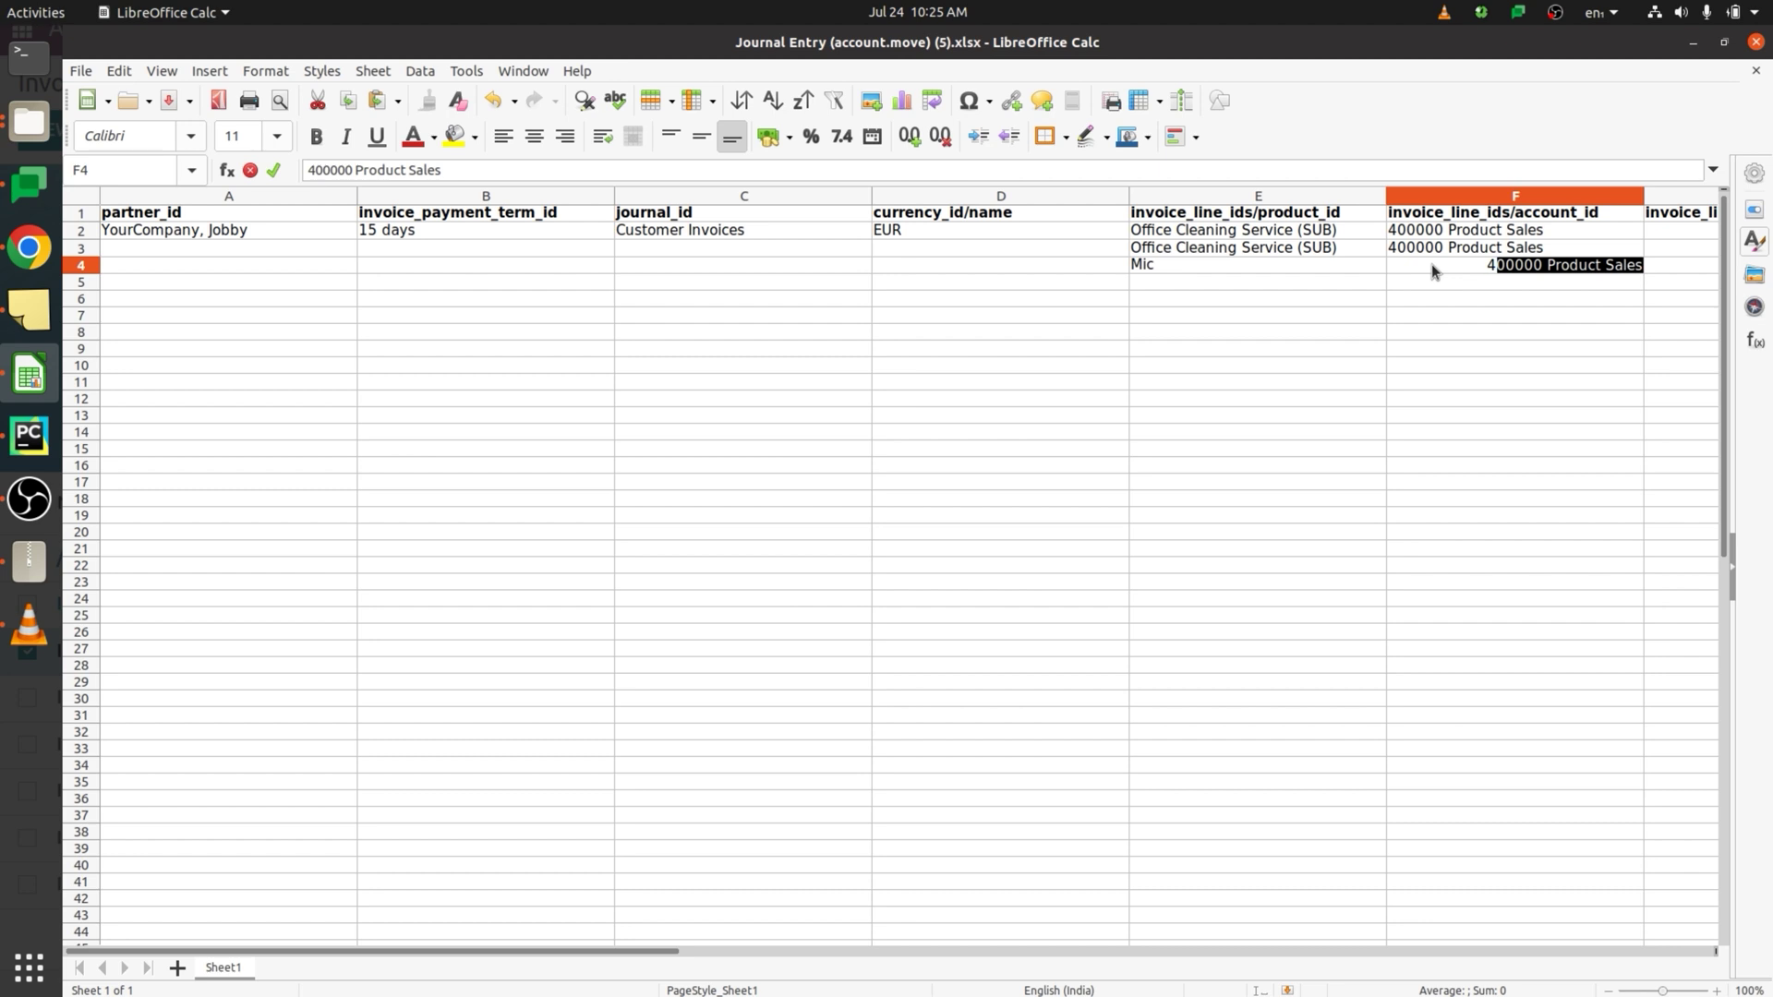
pyautogui.press('Tab')
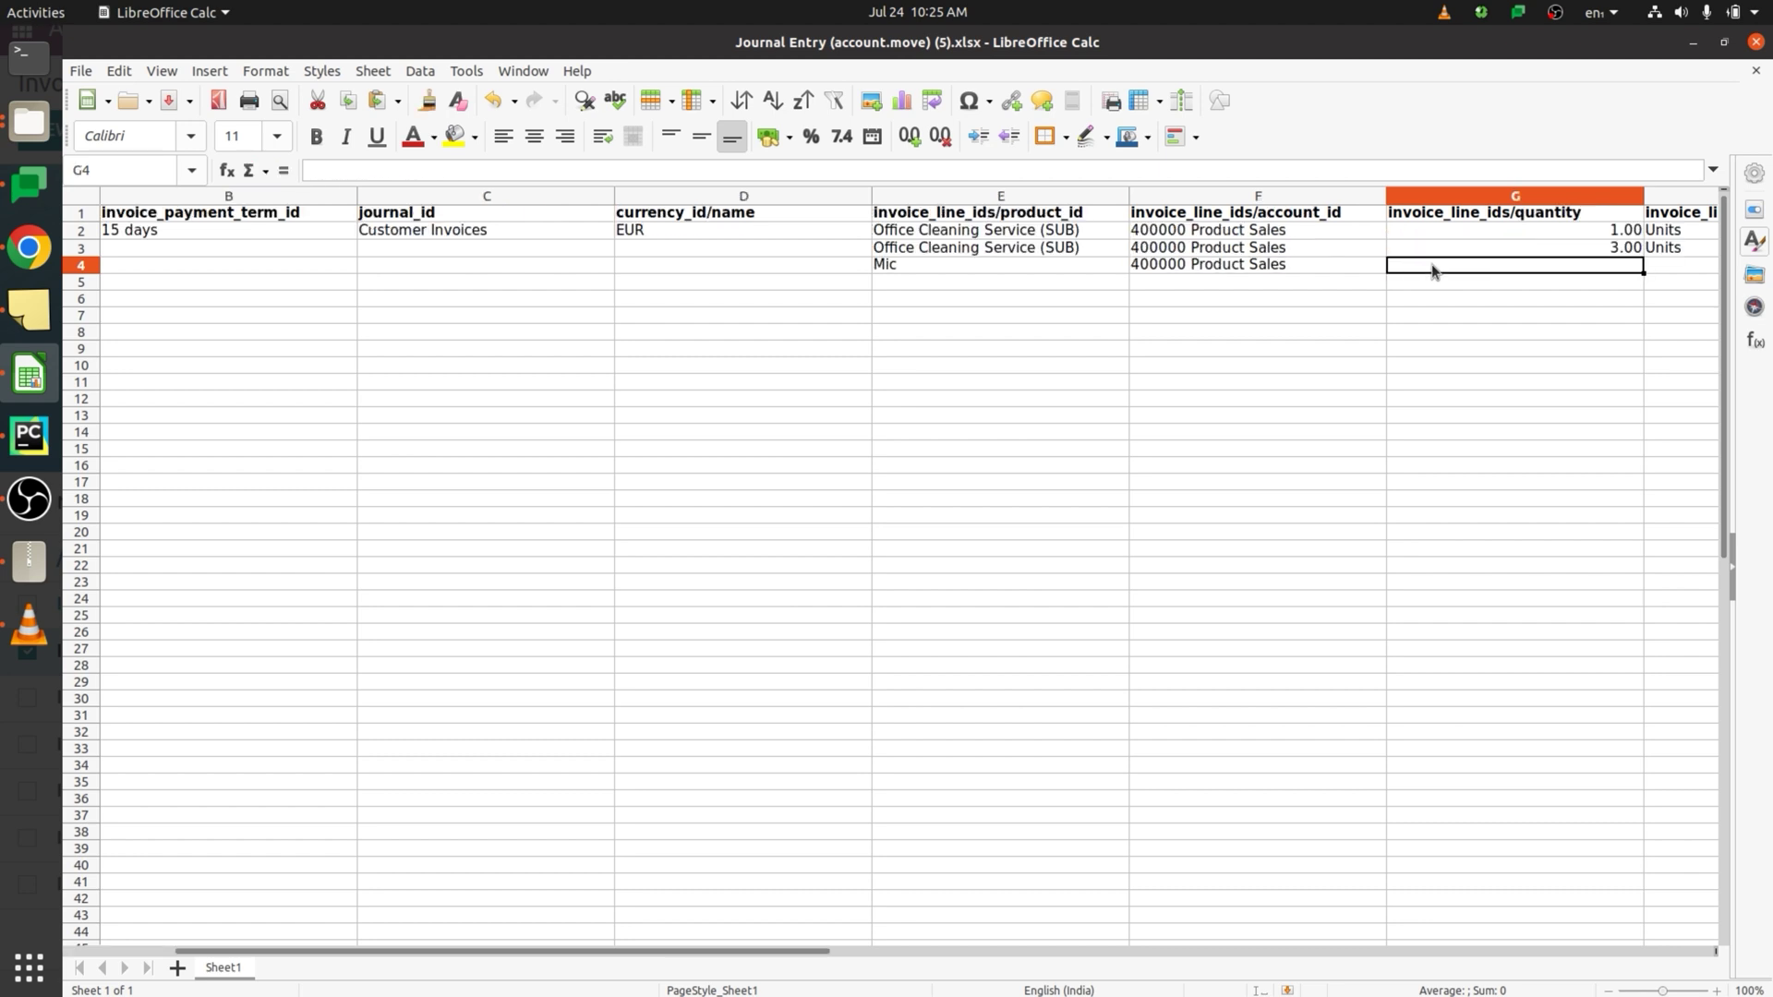
# Step: Complete the invoice line in row 4 with quantity 5, unit of measure "Units" and unit price 60
pyautogui.write('5')
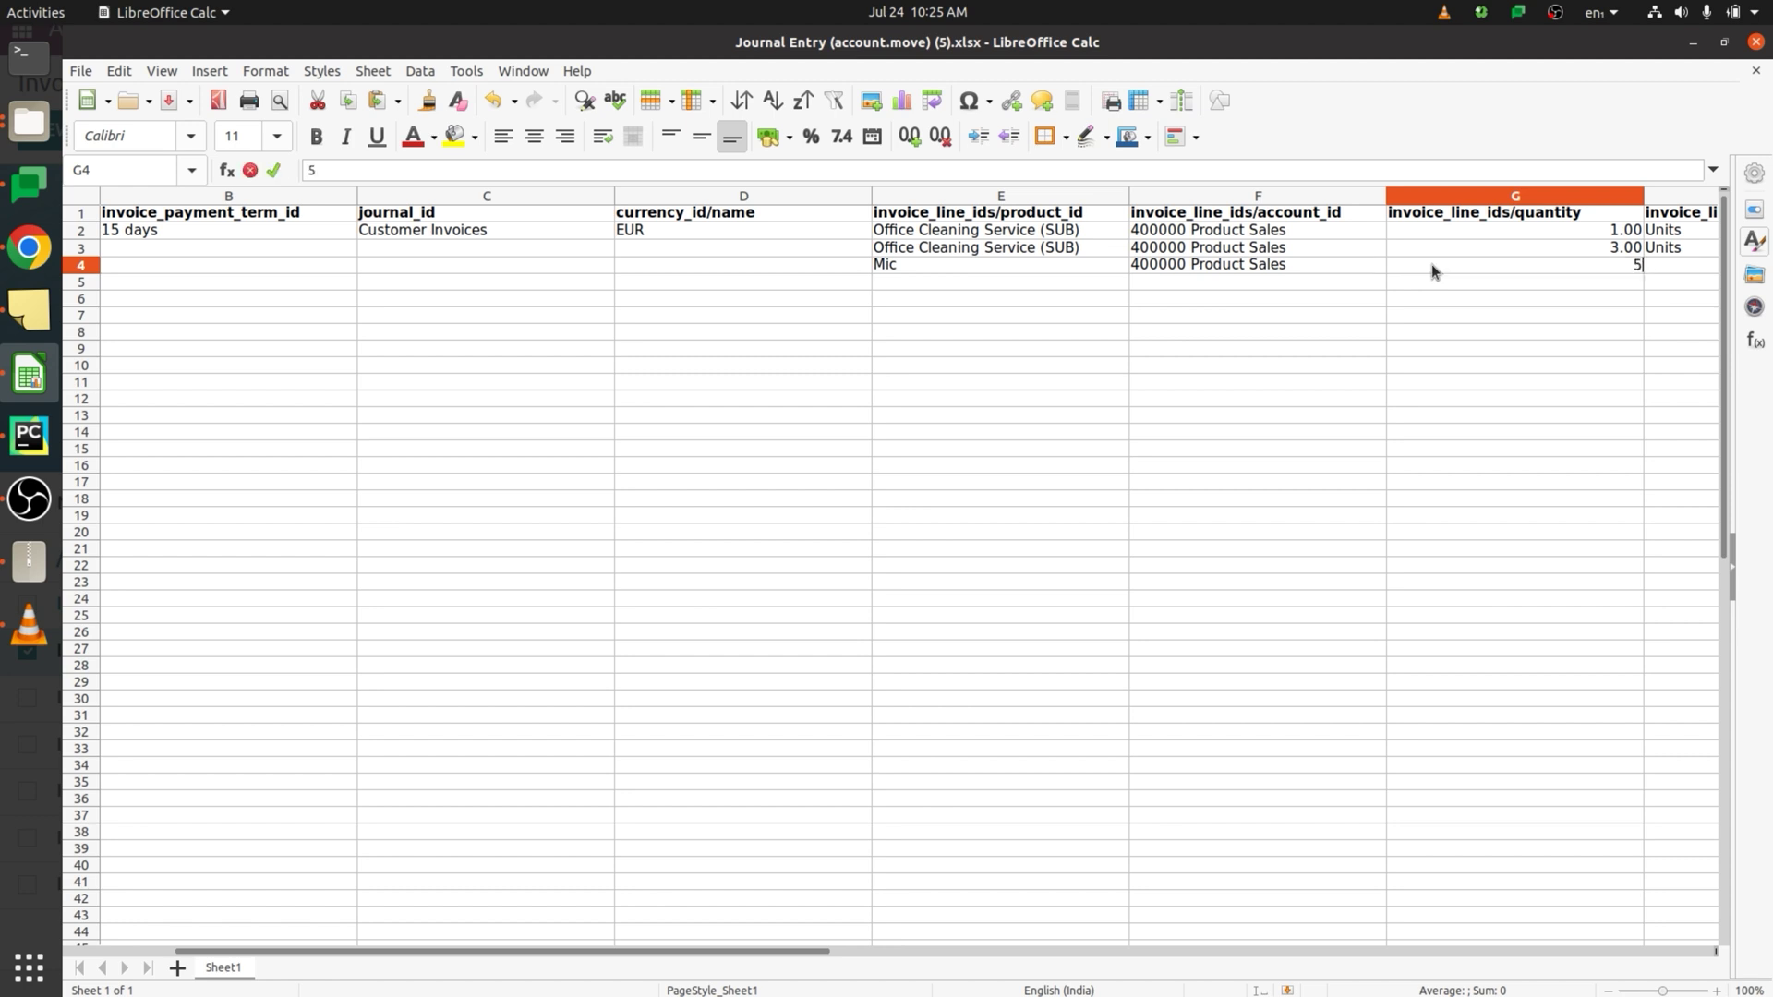
pyautogui.press('Tab')
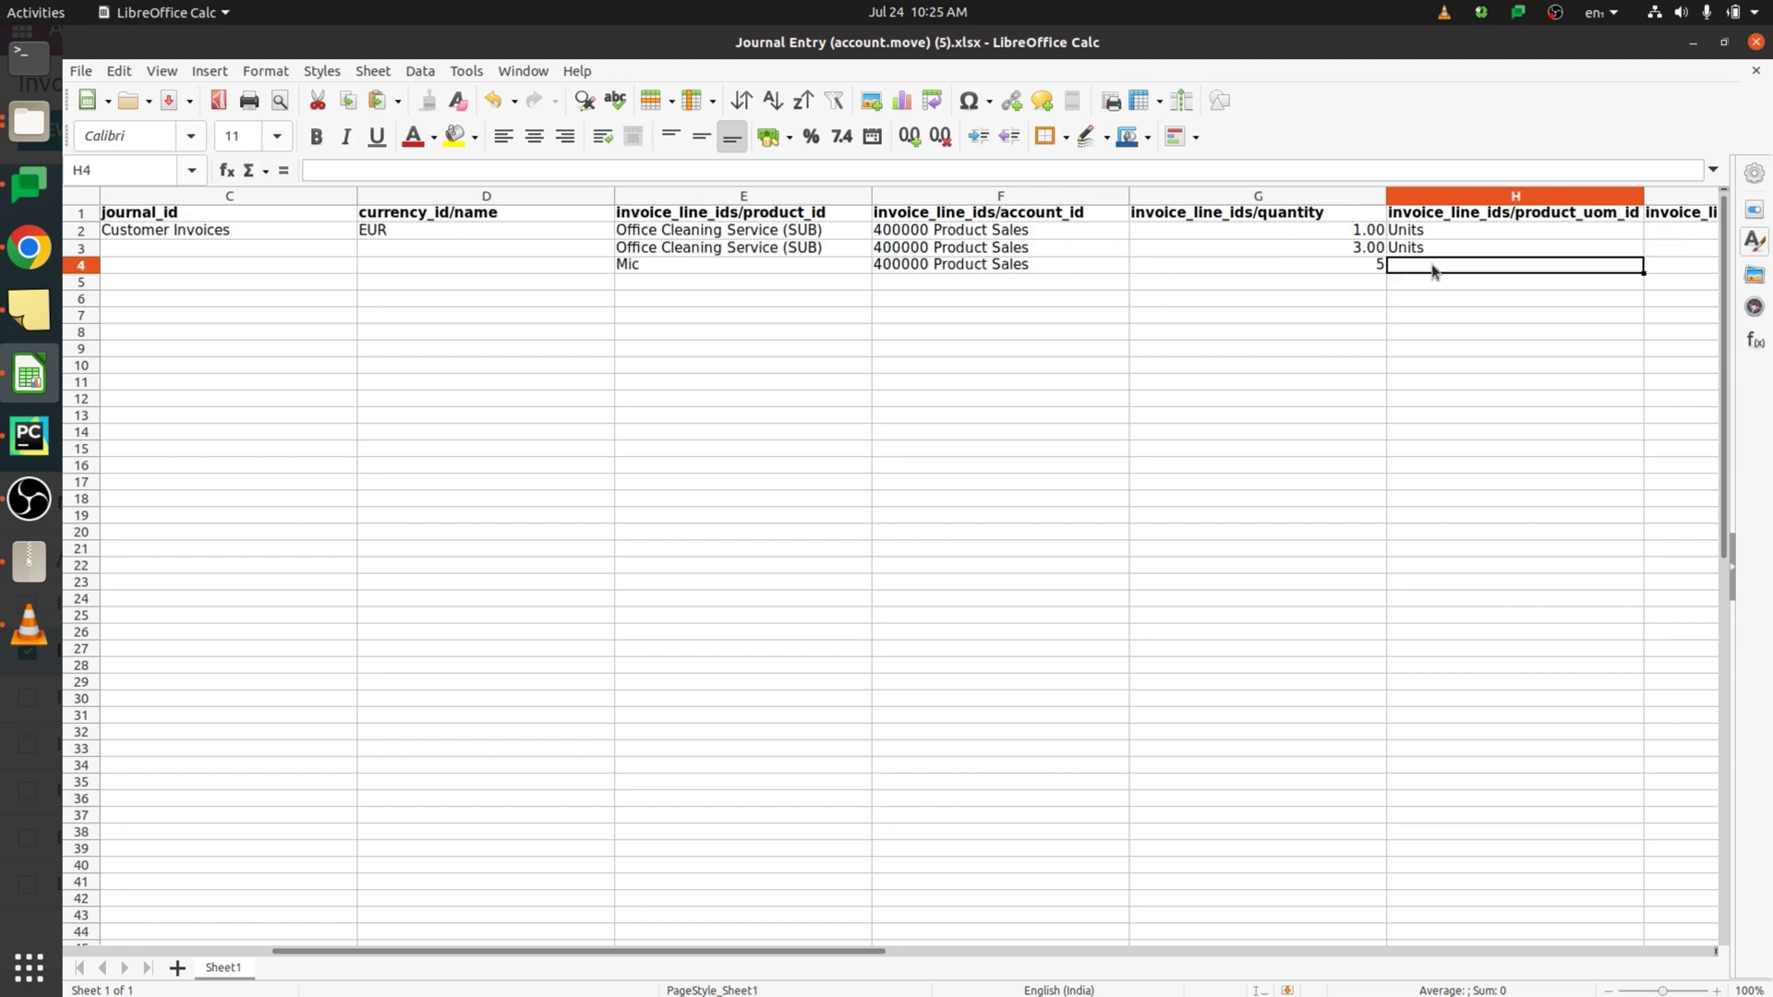
pyautogui.write('u')
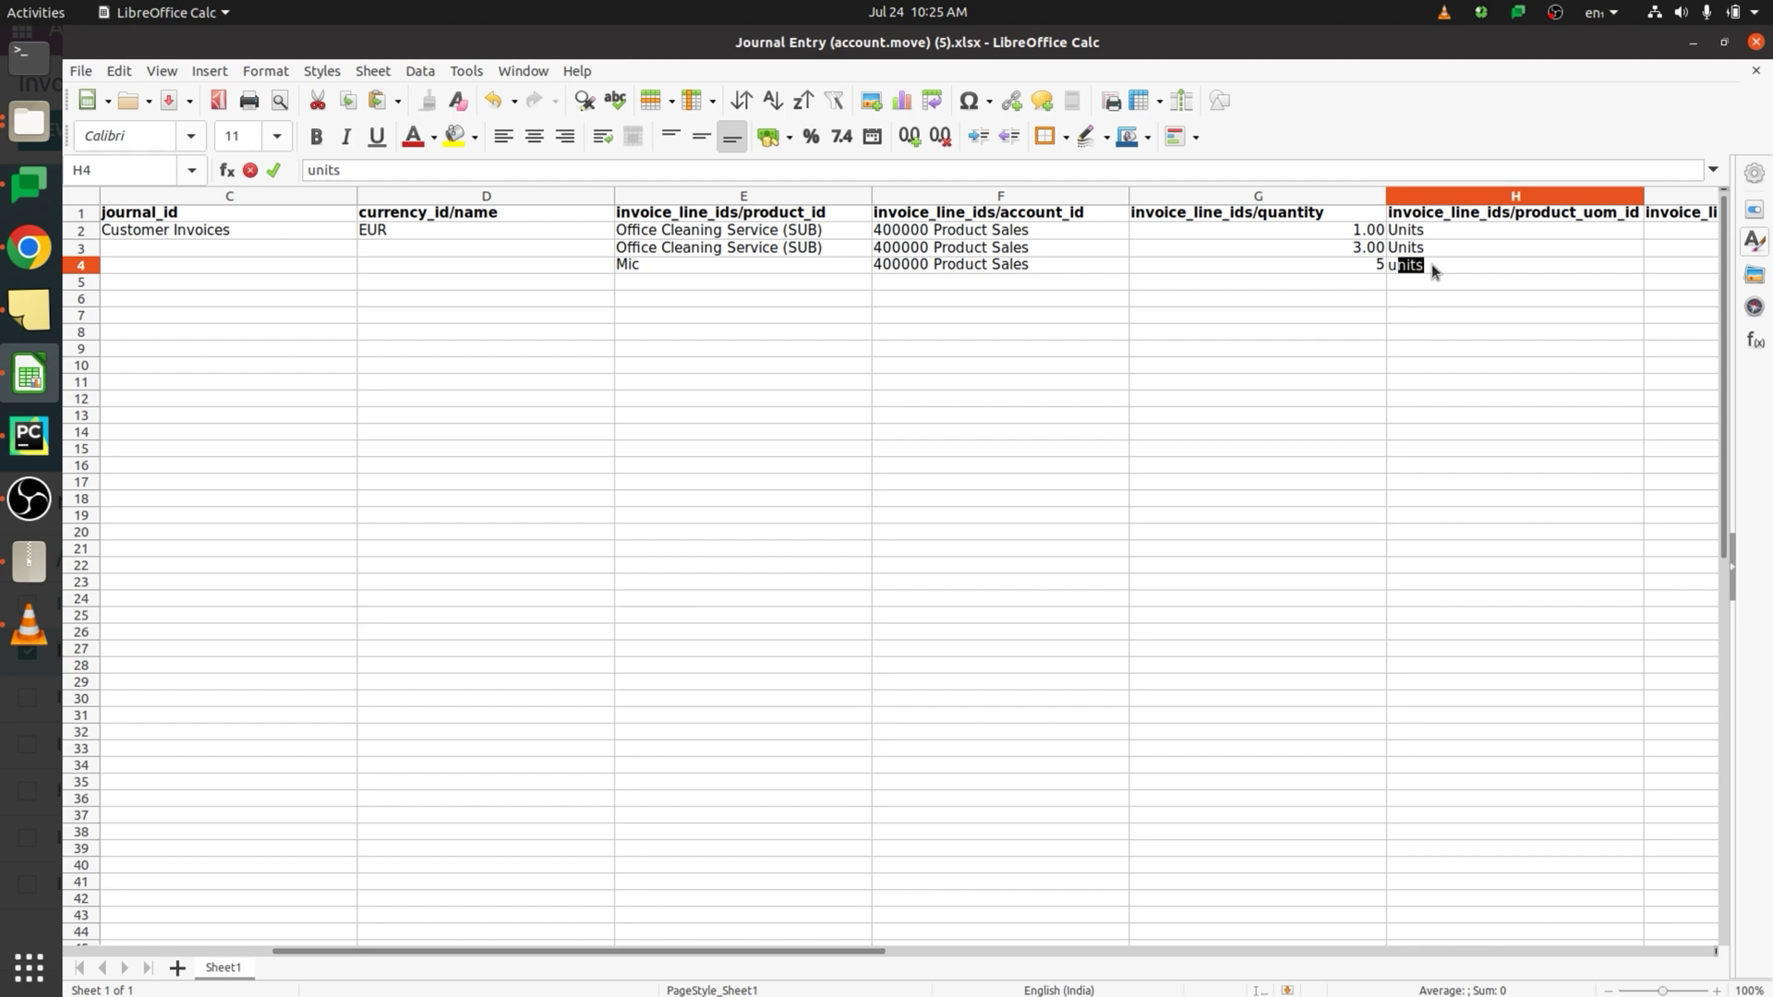
pyautogui.press('Tab')
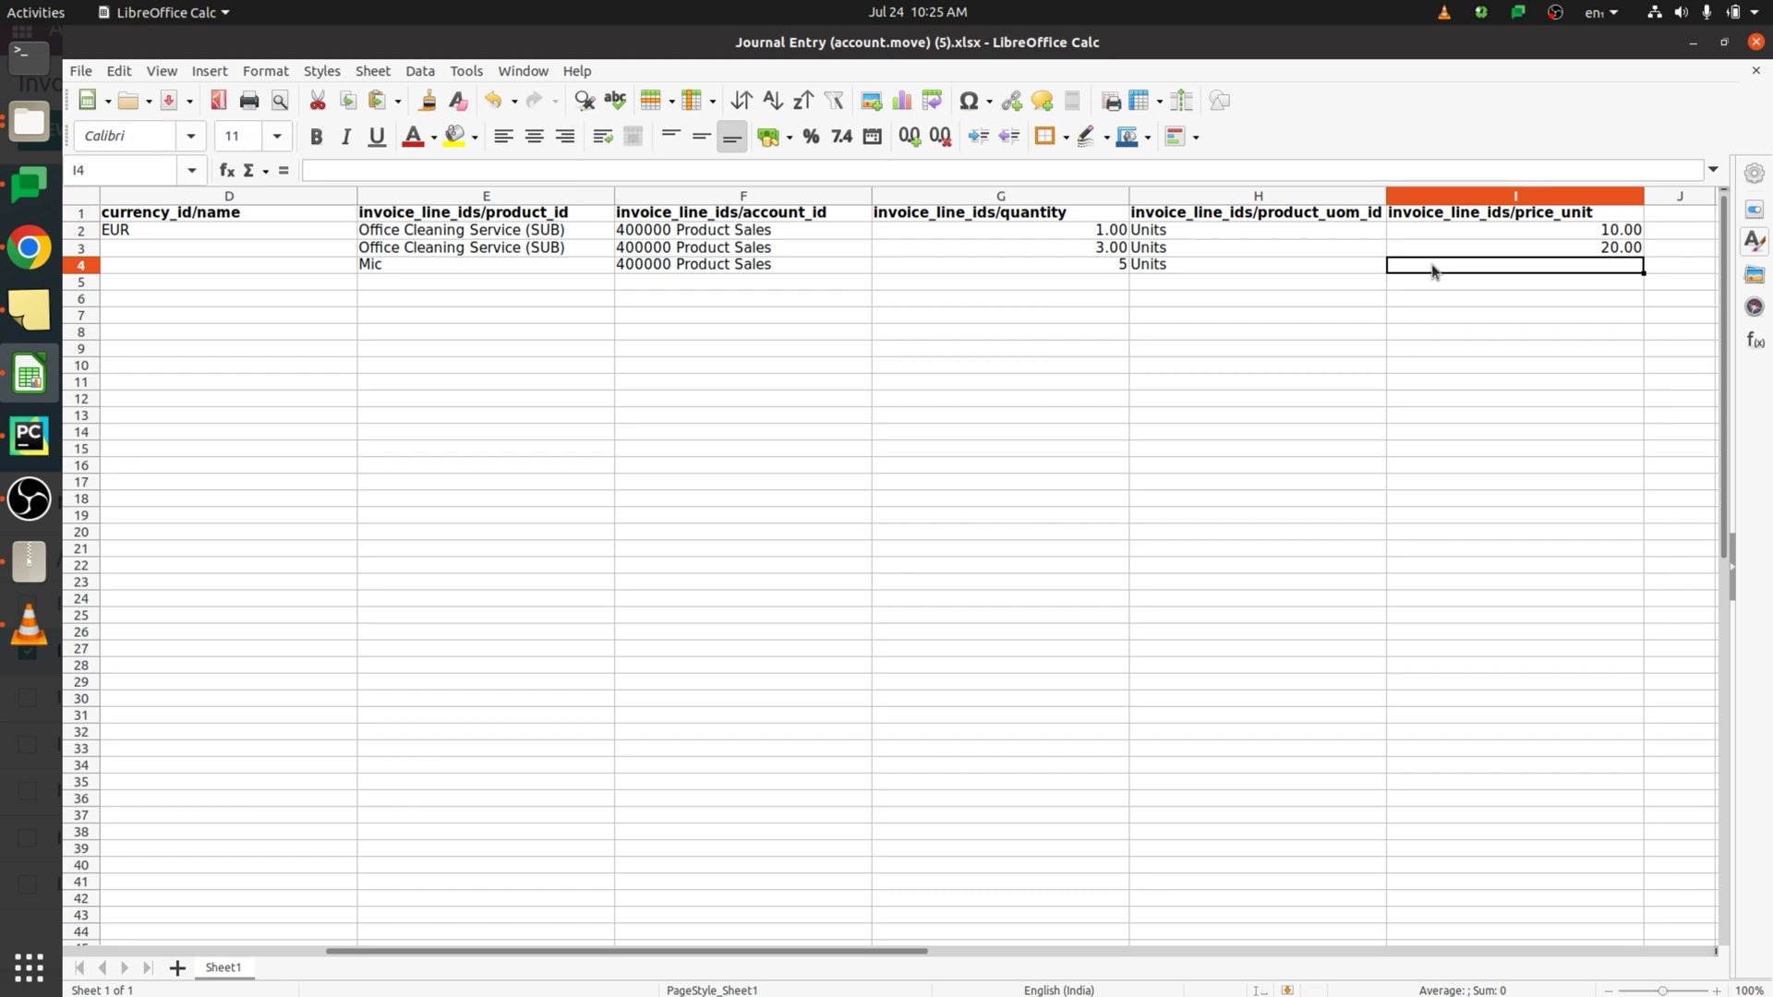
pyautogui.write('6')
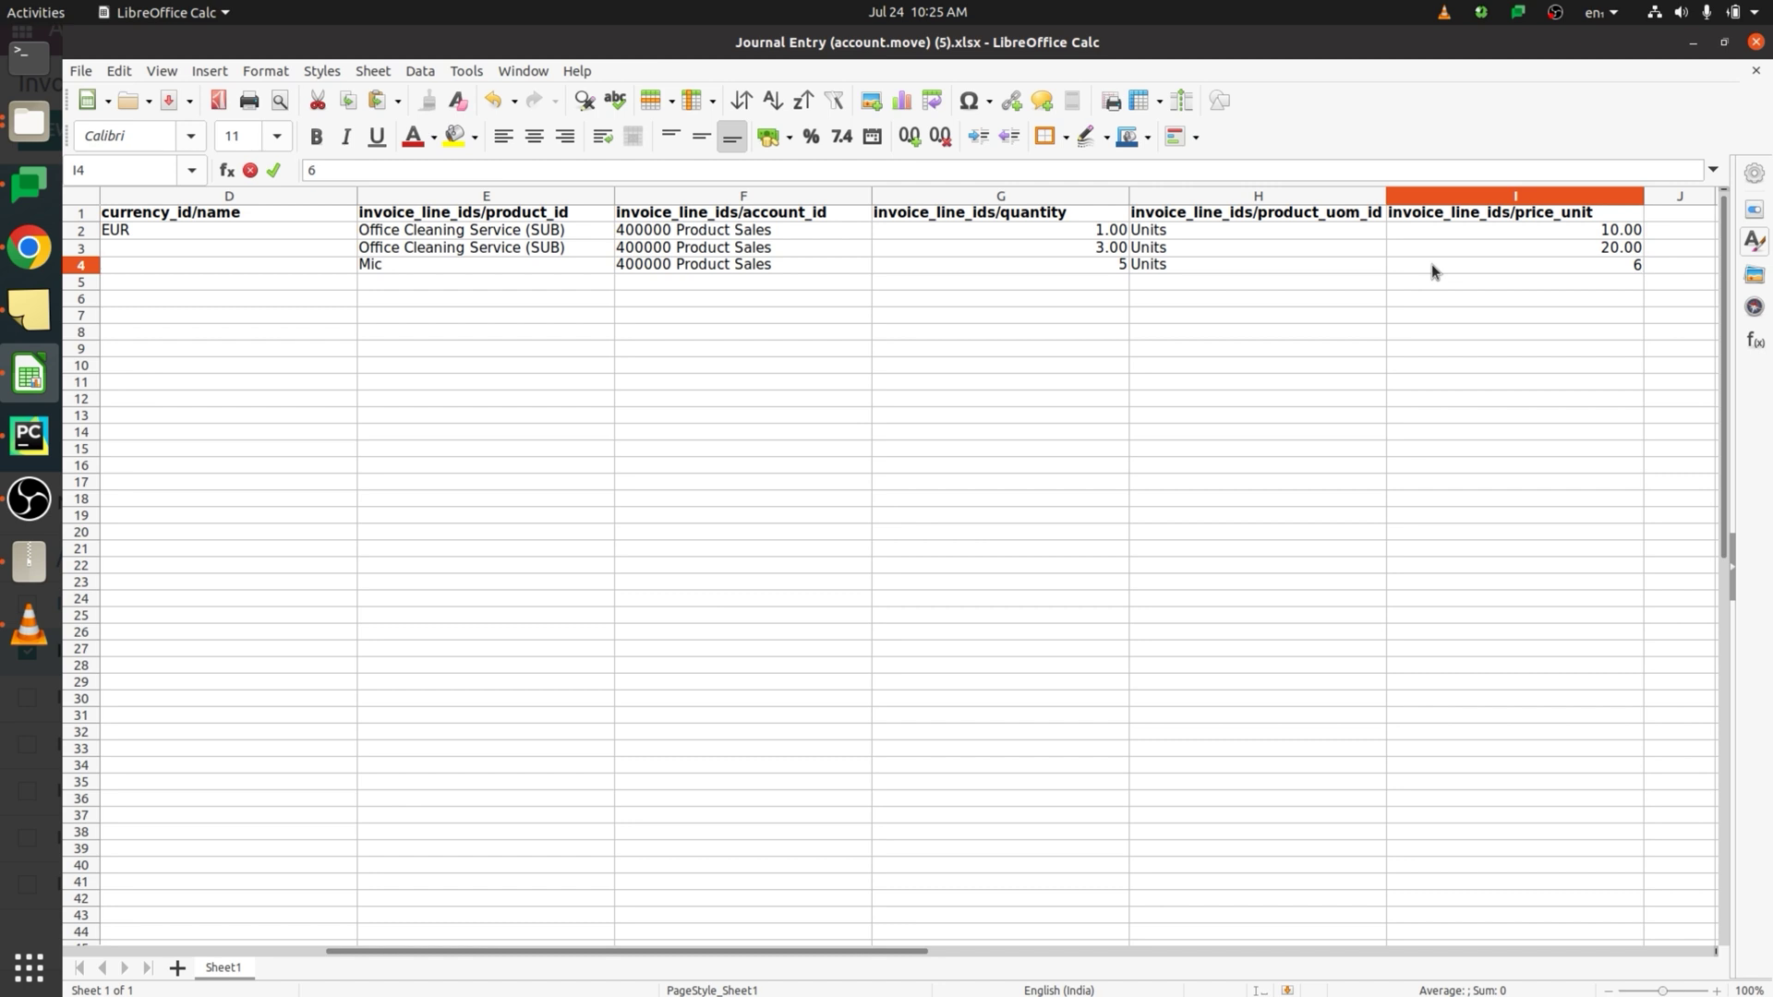
pyautogui.write('0')
pyautogui.press('Tab')
pyautogui.press('Tab')
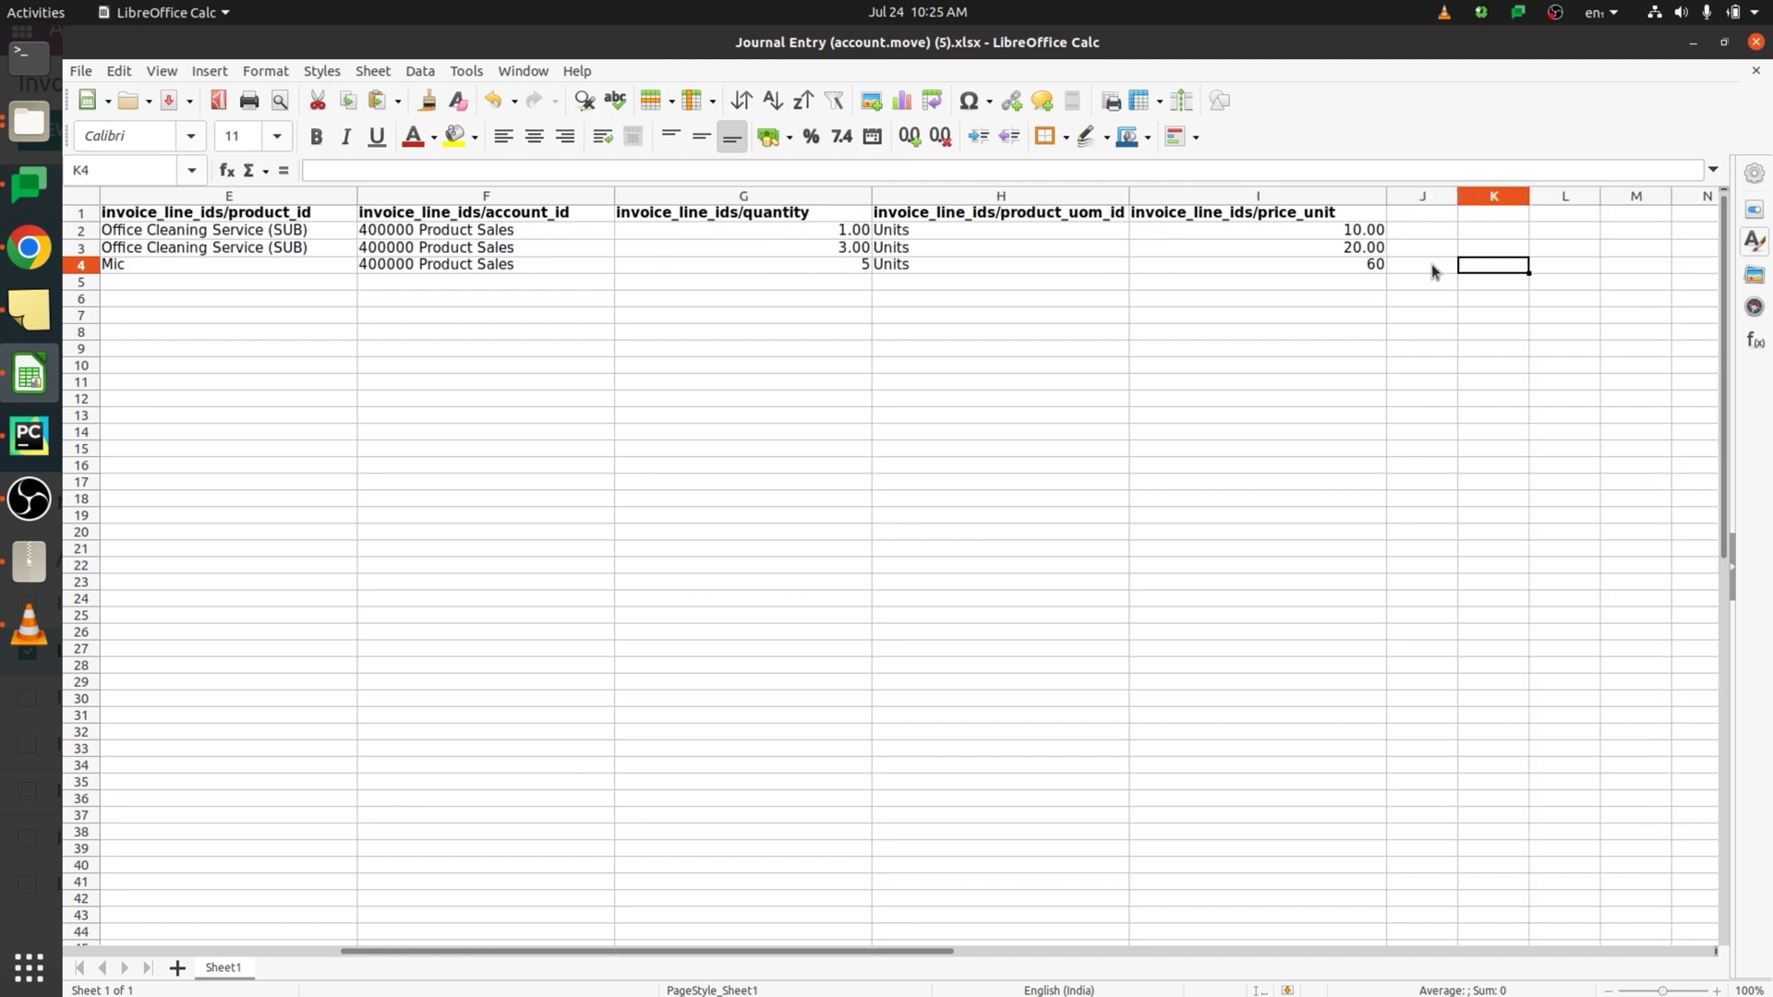
# Step: Save the edited spreadsheet, keeping the Excel 2007–365 format
pyautogui.press('Home')
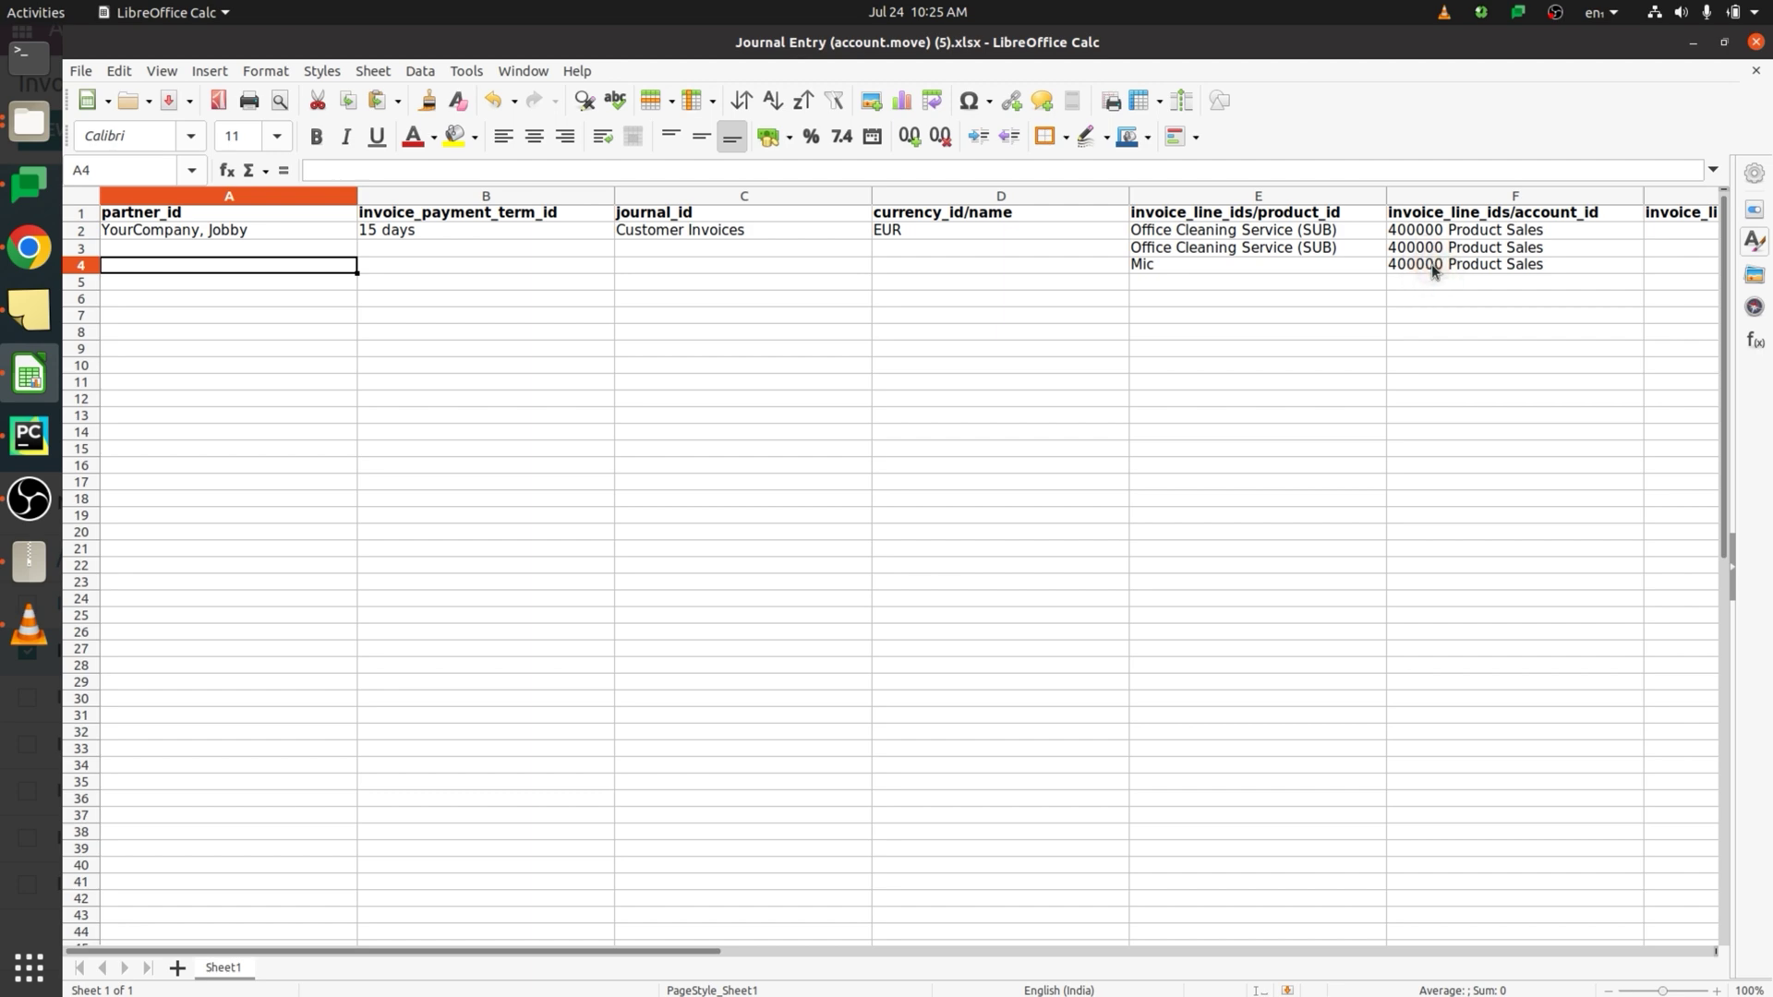
pyautogui.hotkey('ctrl', 's')
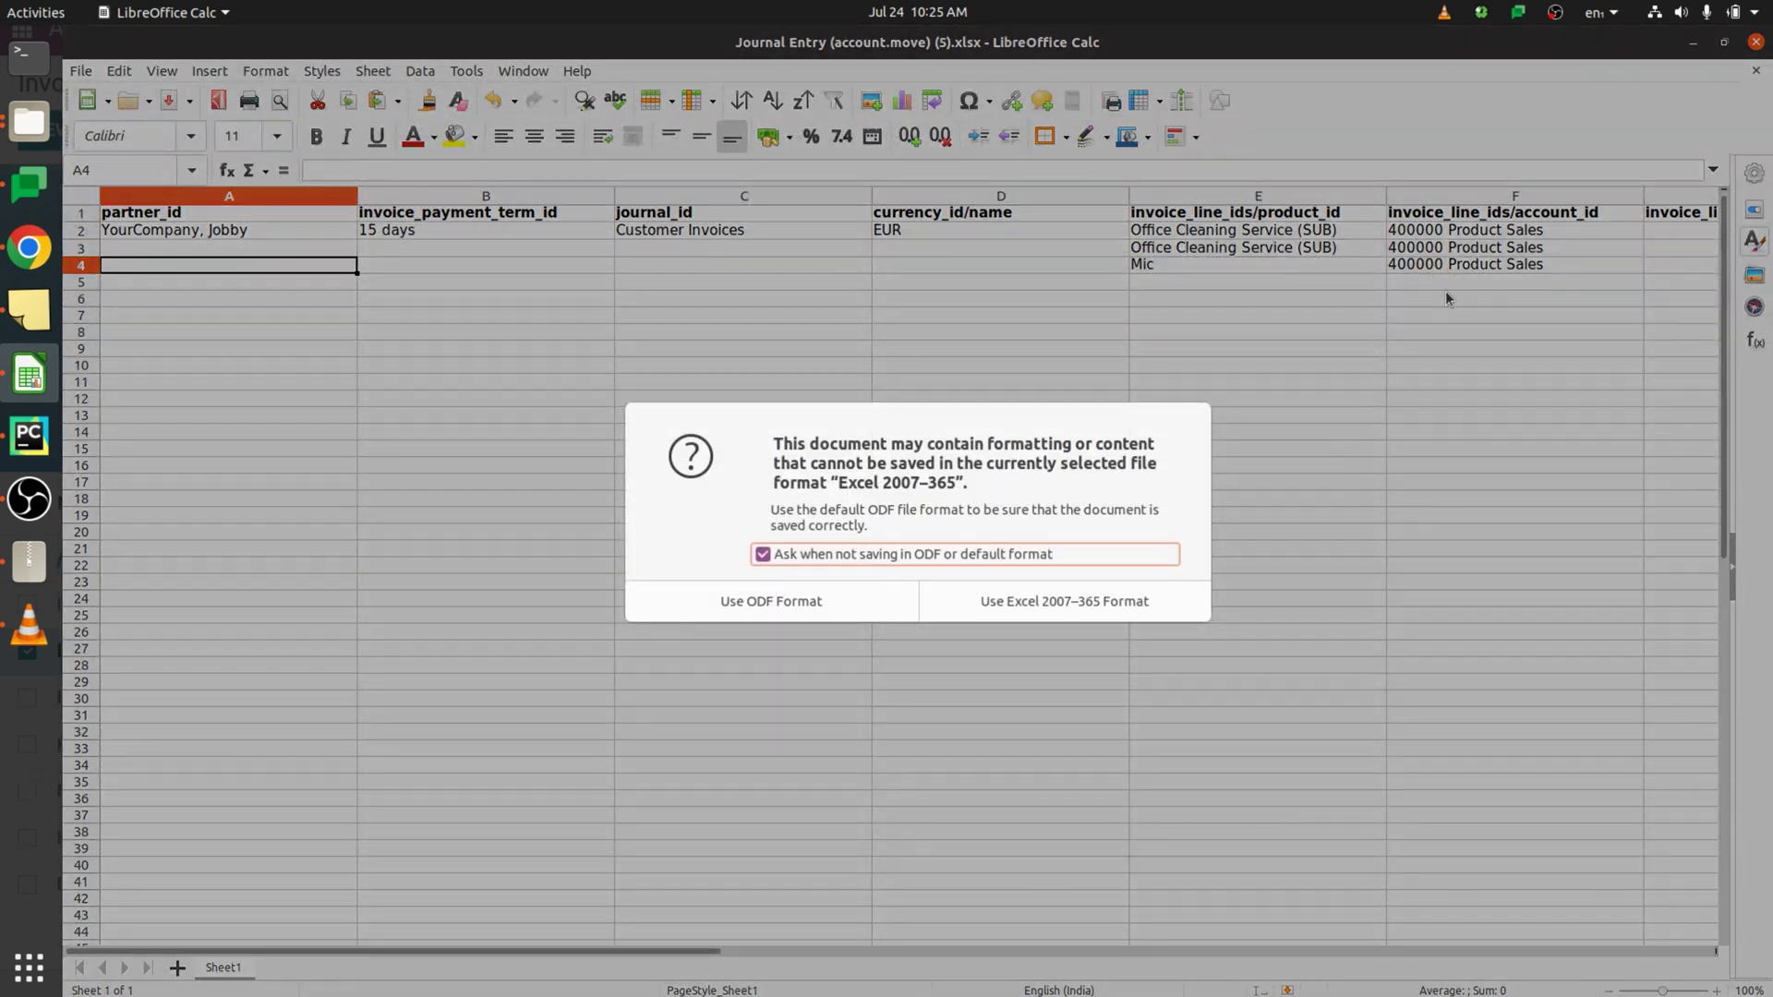
pyautogui.click(1133, 611)
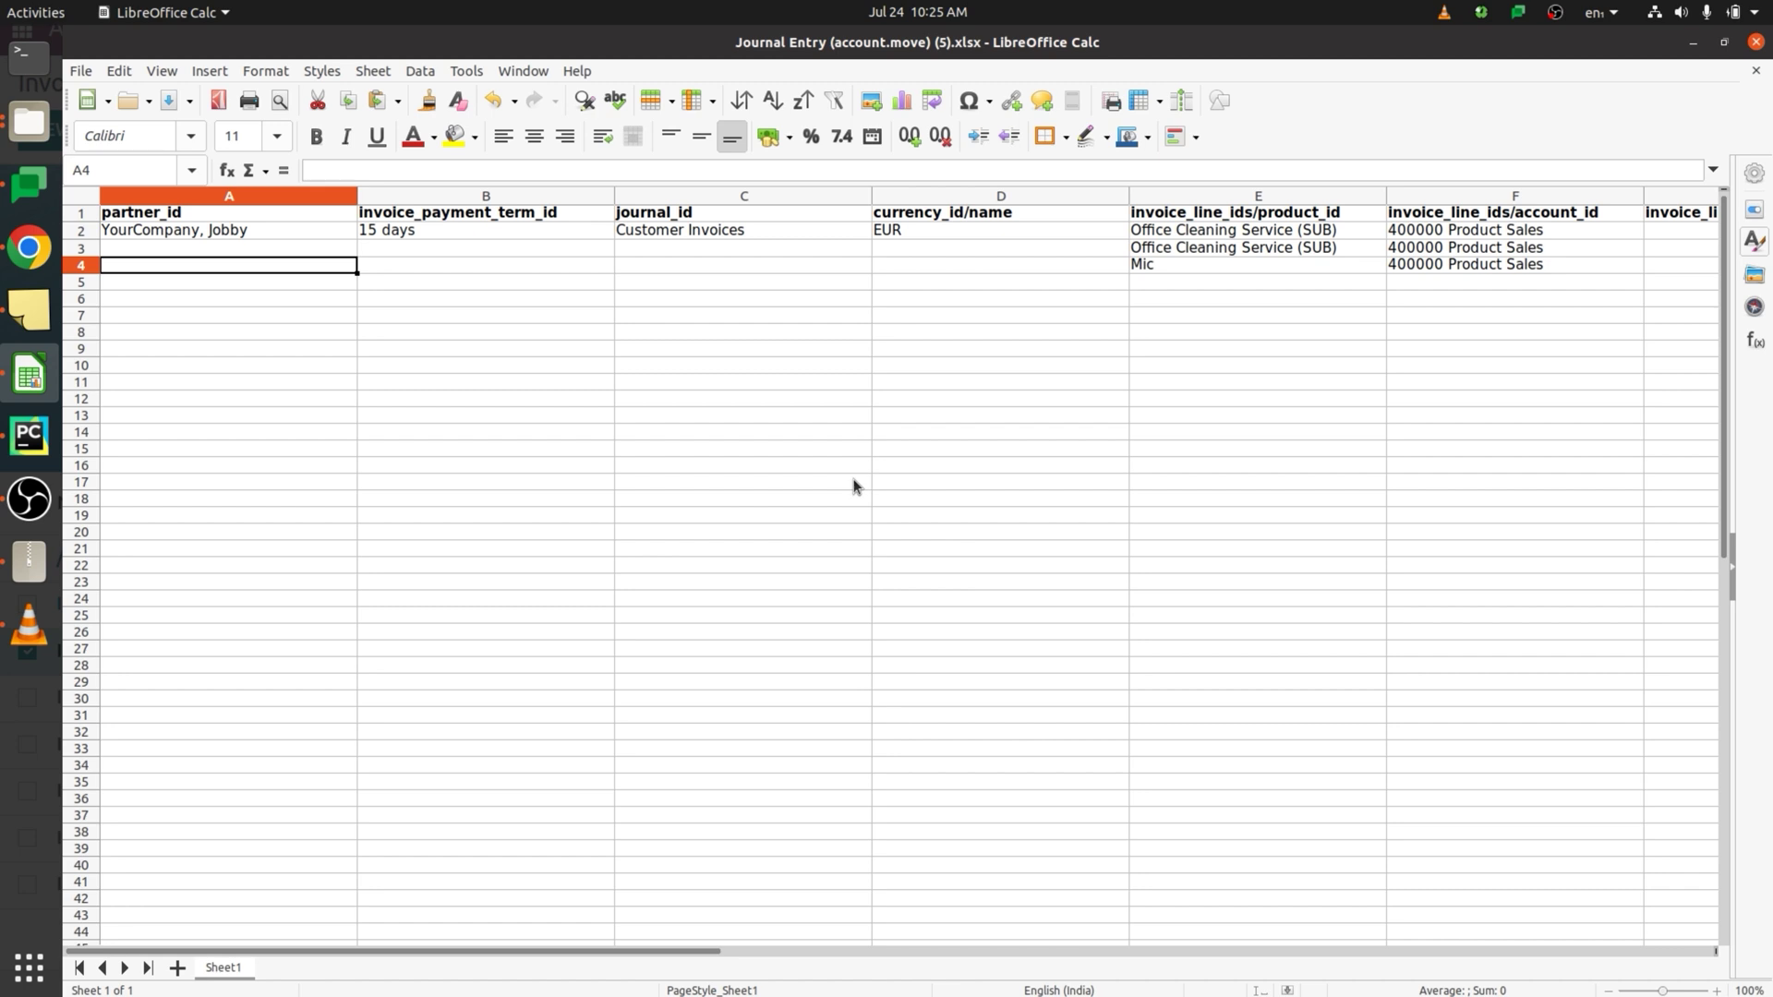
# Step: Switch back to Odoo in Chrome and save the fields to export as a new template named "Customer Invoice"
pyautogui.click(28, 248)
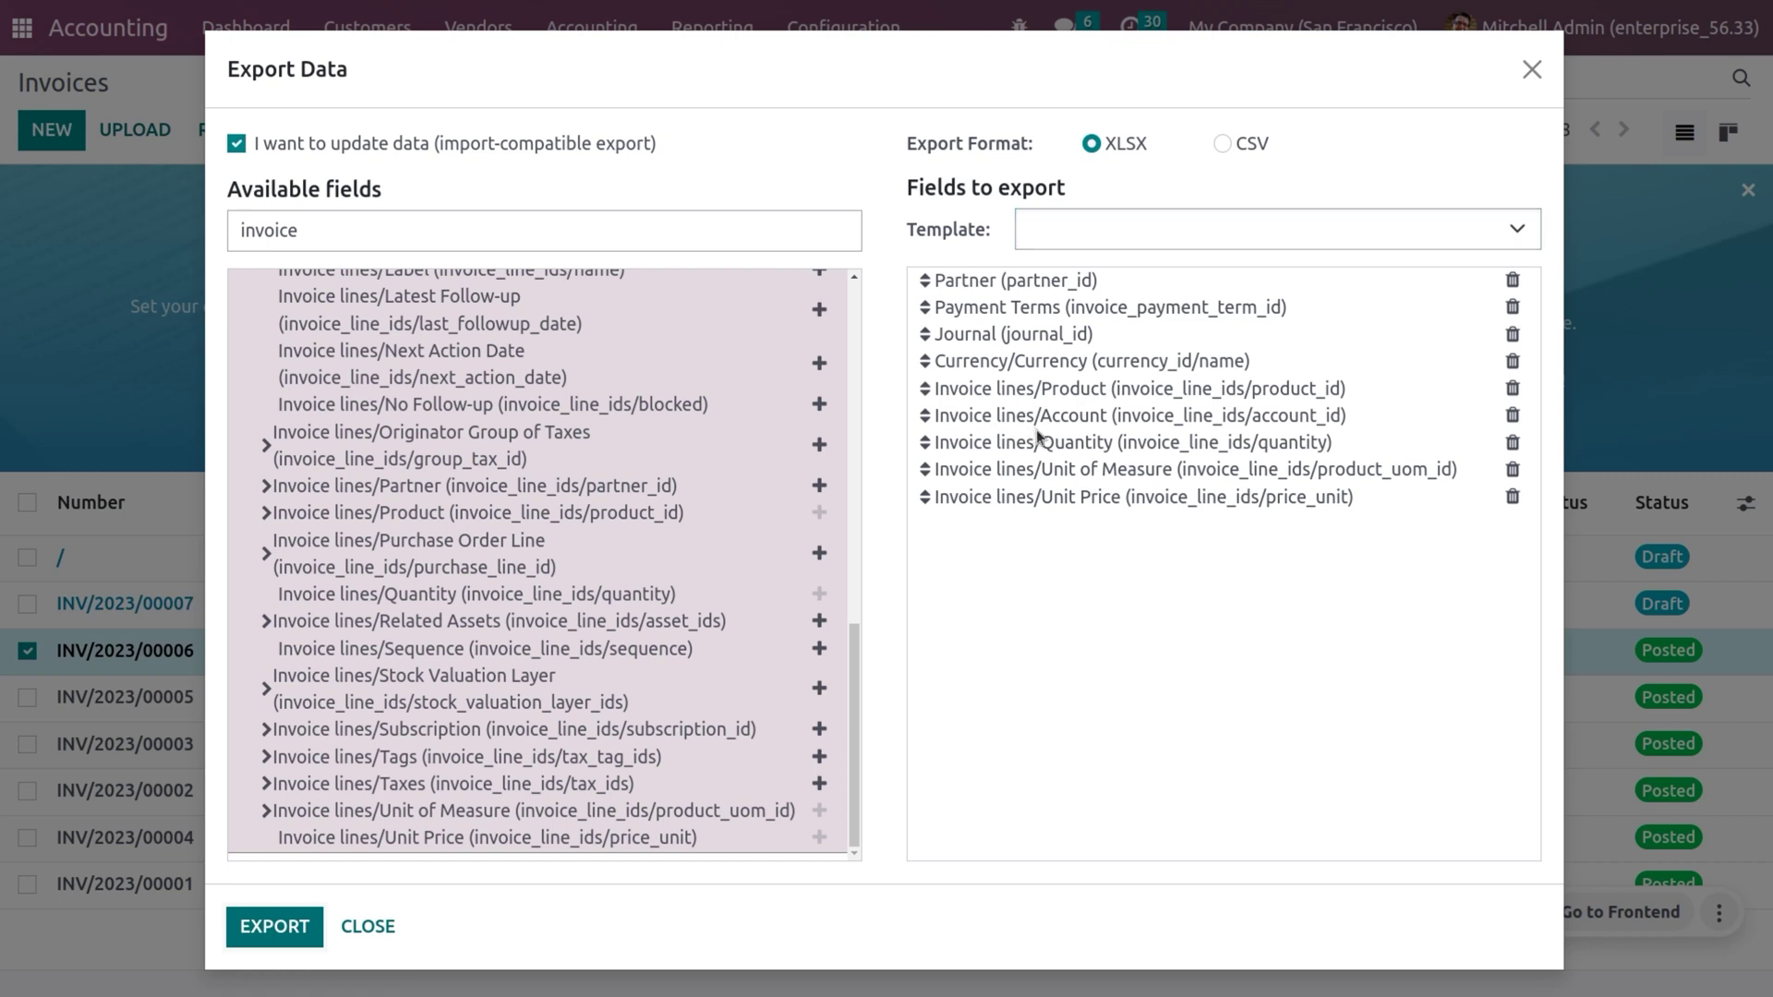
pyautogui.click(1120, 242)
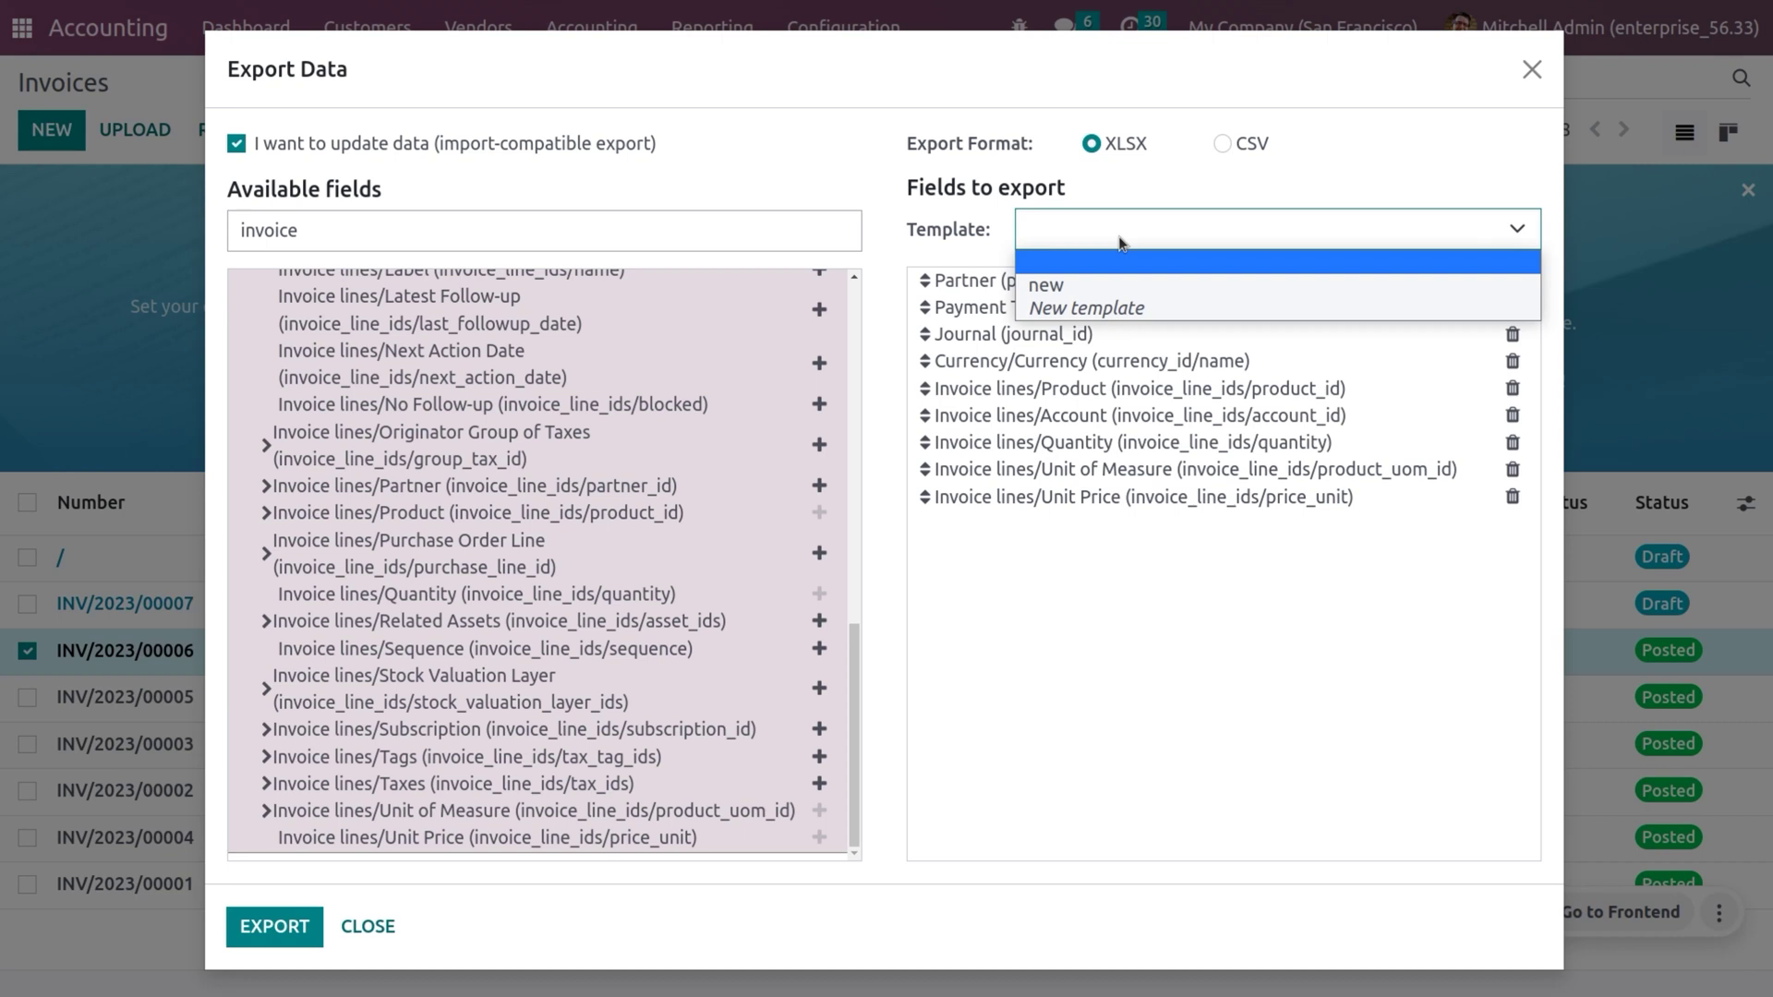
pyautogui.click(1077, 312)
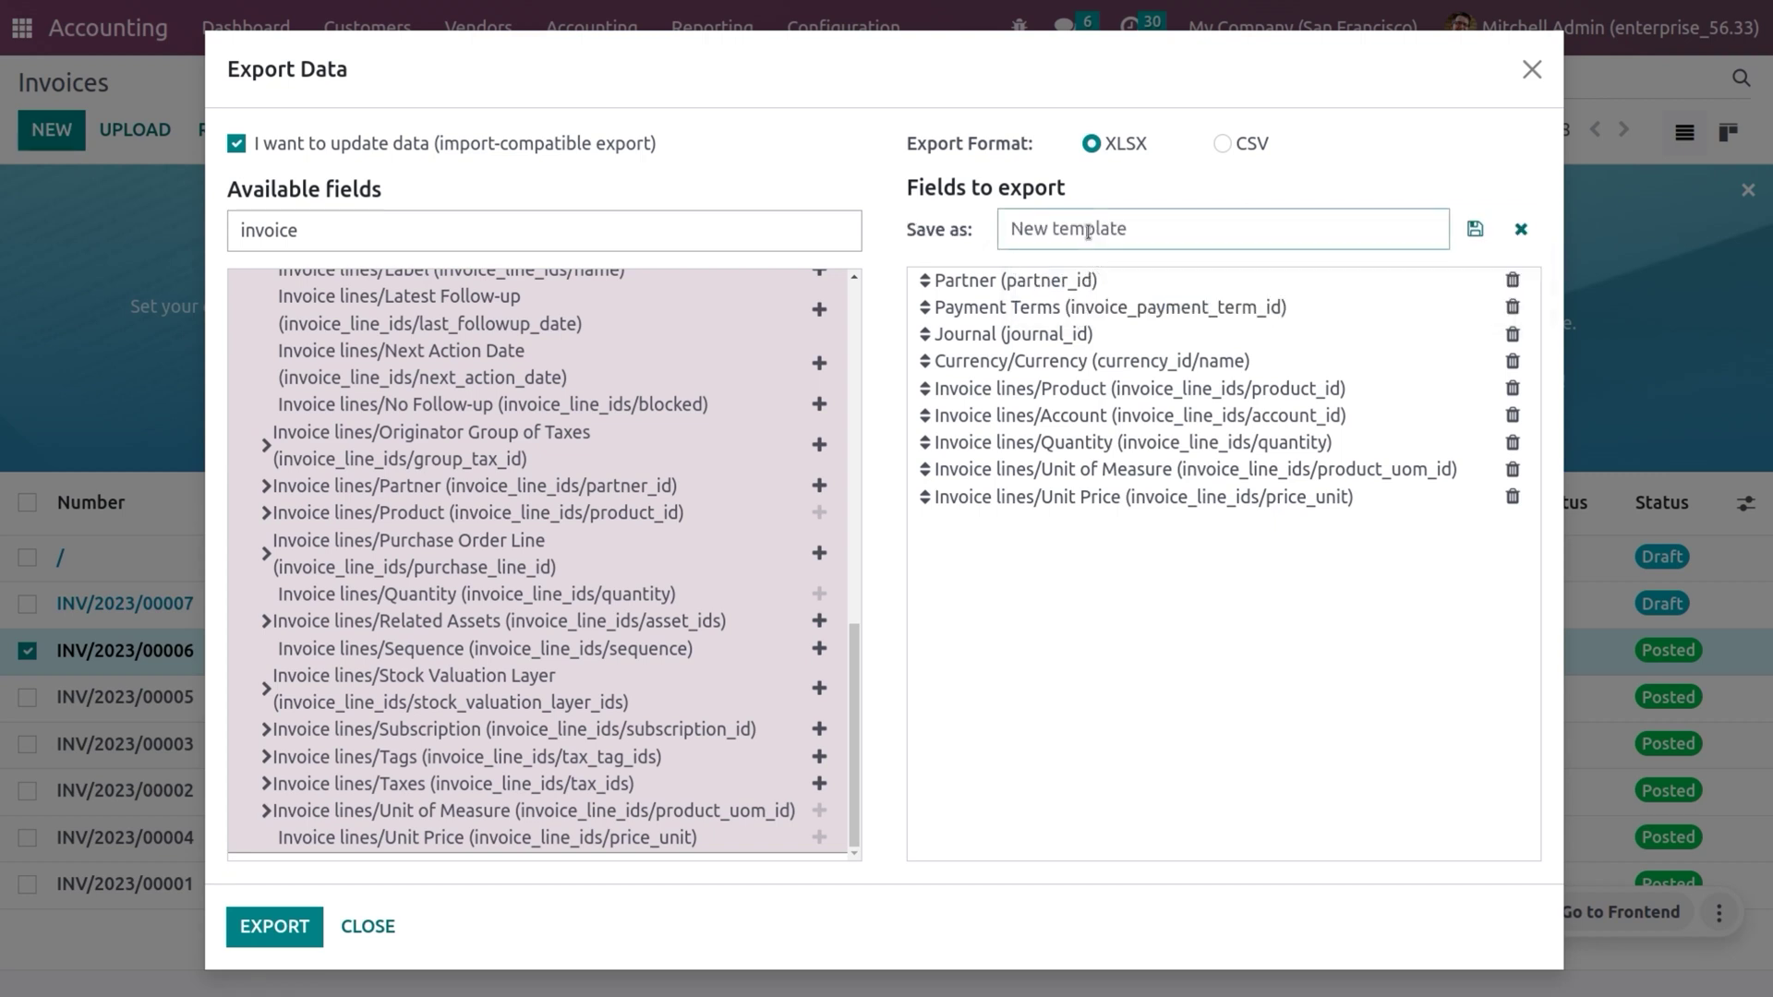
pyautogui.write('Cut')
pyautogui.press('BackSpace')
pyautogui.write('stomer I')
pyautogui.write('nvoice')
pyautogui.click(1474, 229)
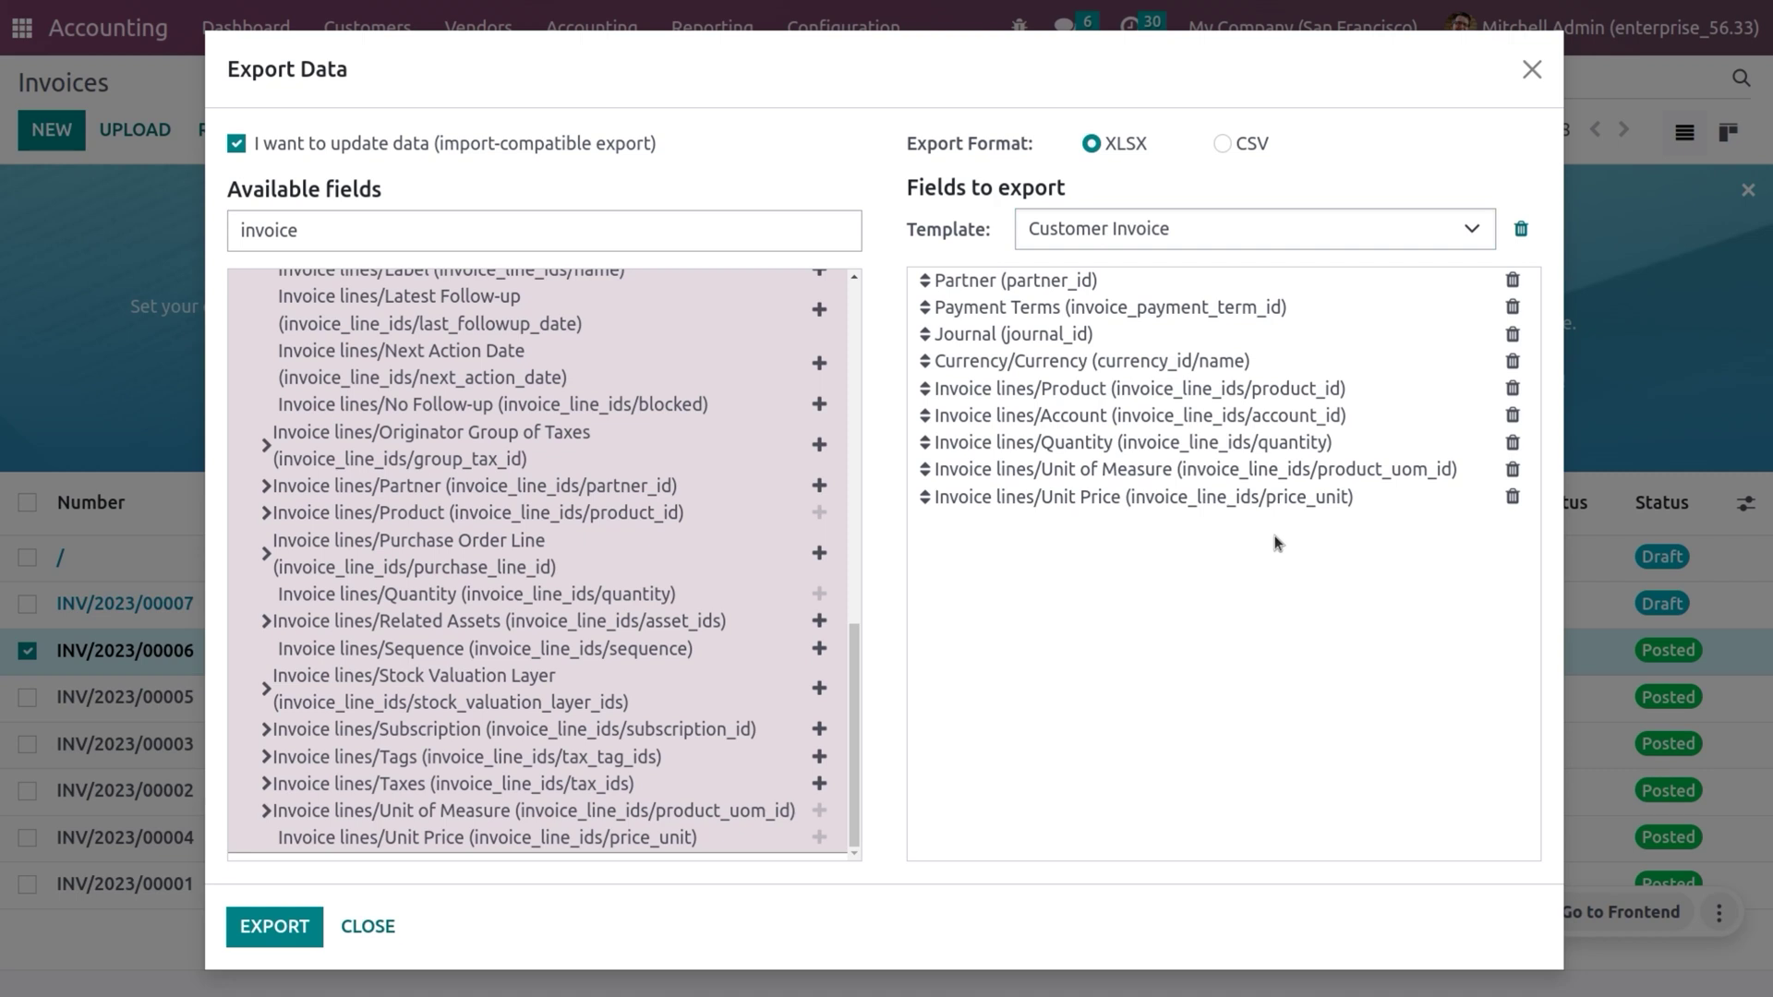
# Step: Review the export templates by loading "new" and switching back to "Customer Invoice", and close the export dialog
pyautogui.click(1123, 231)
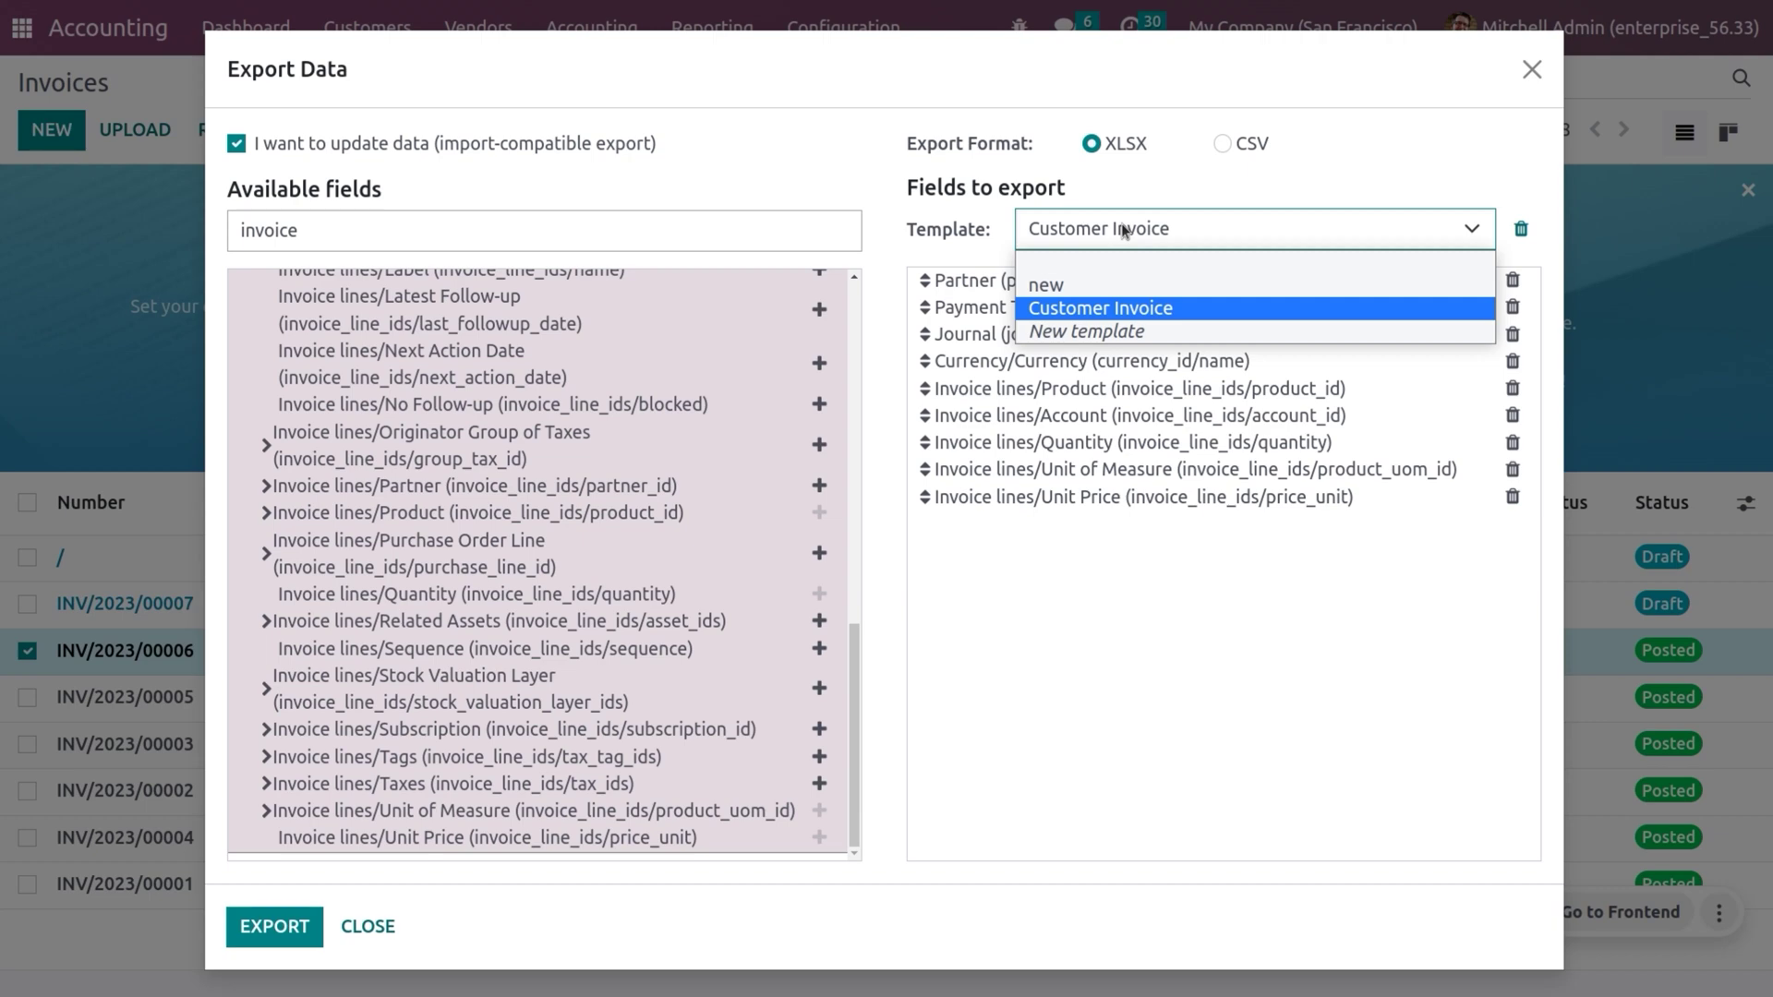
pyautogui.click(1071, 283)
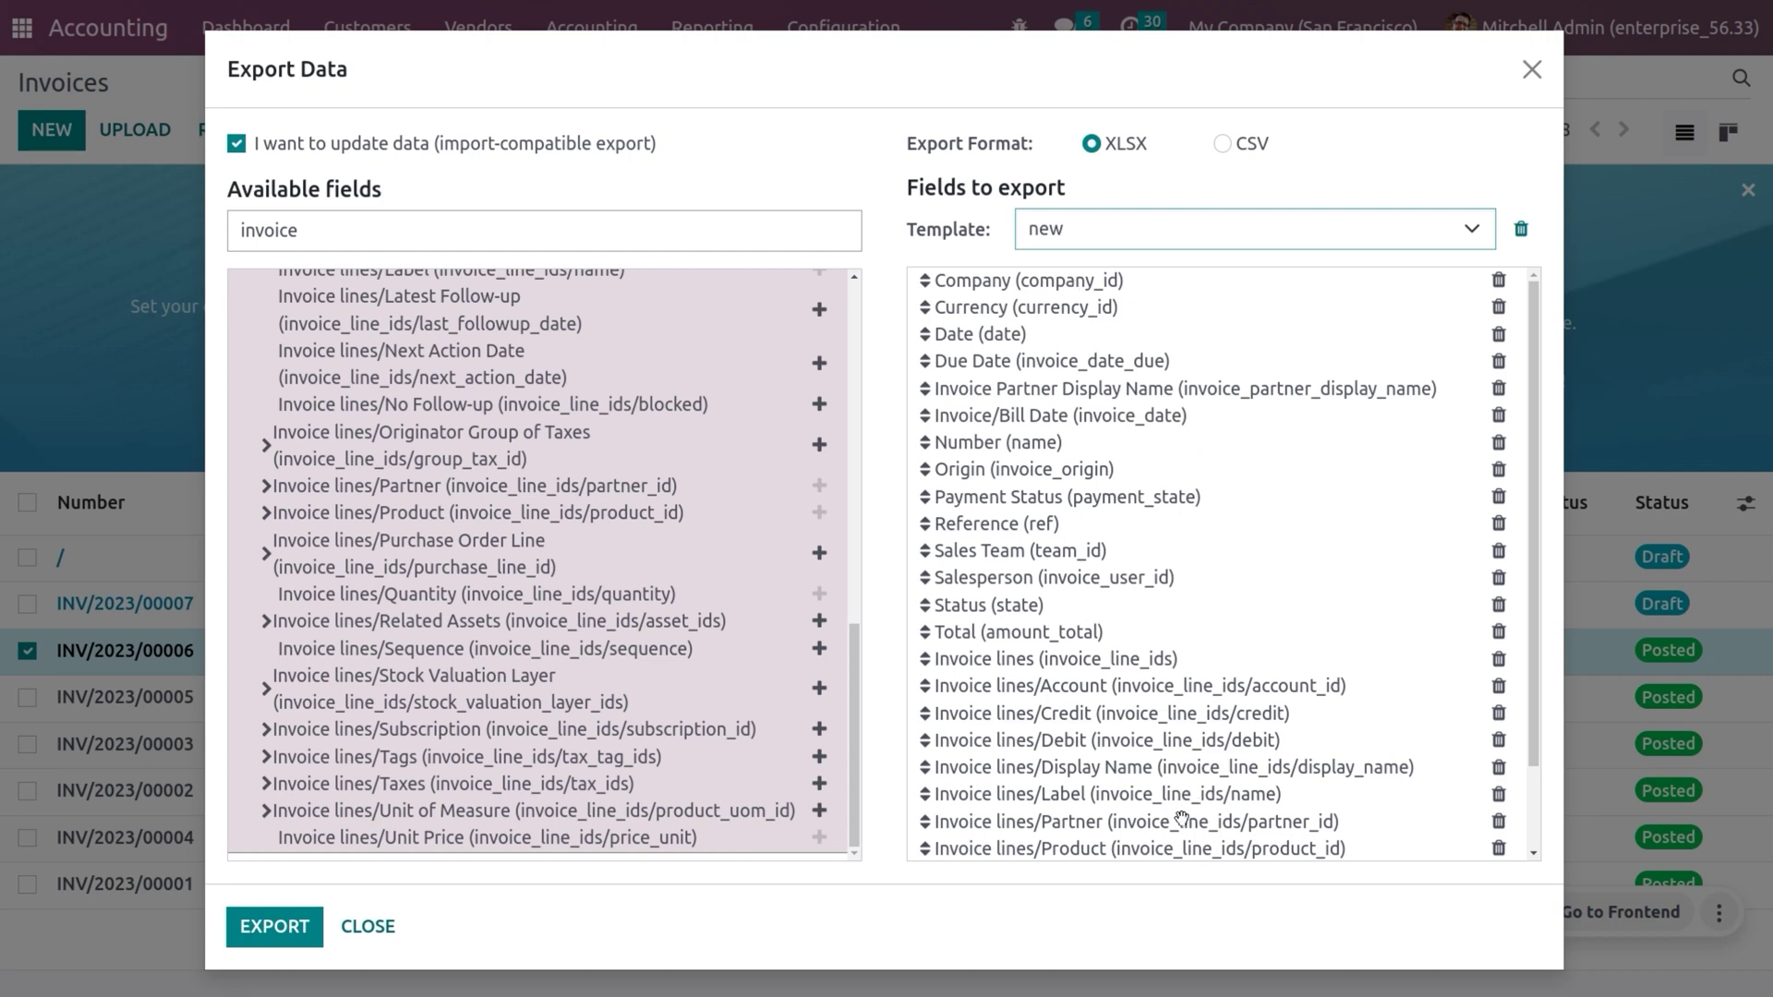
pyautogui.click(1178, 229)
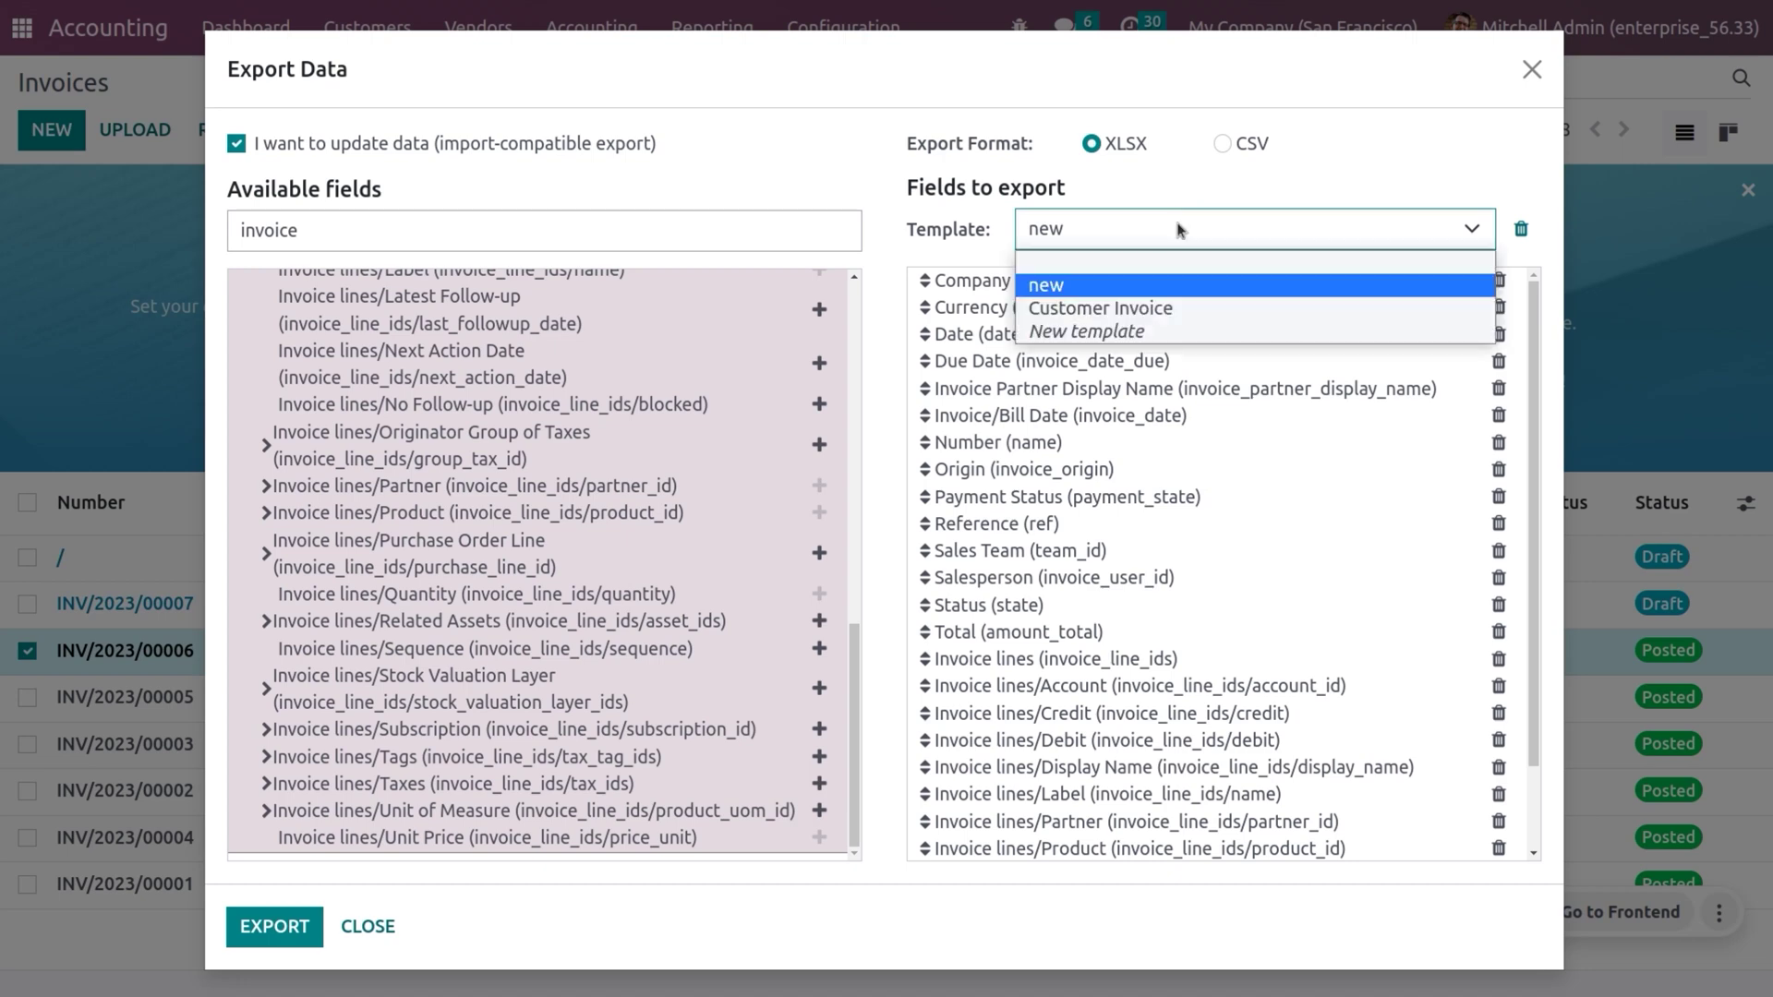
pyautogui.click(1094, 314)
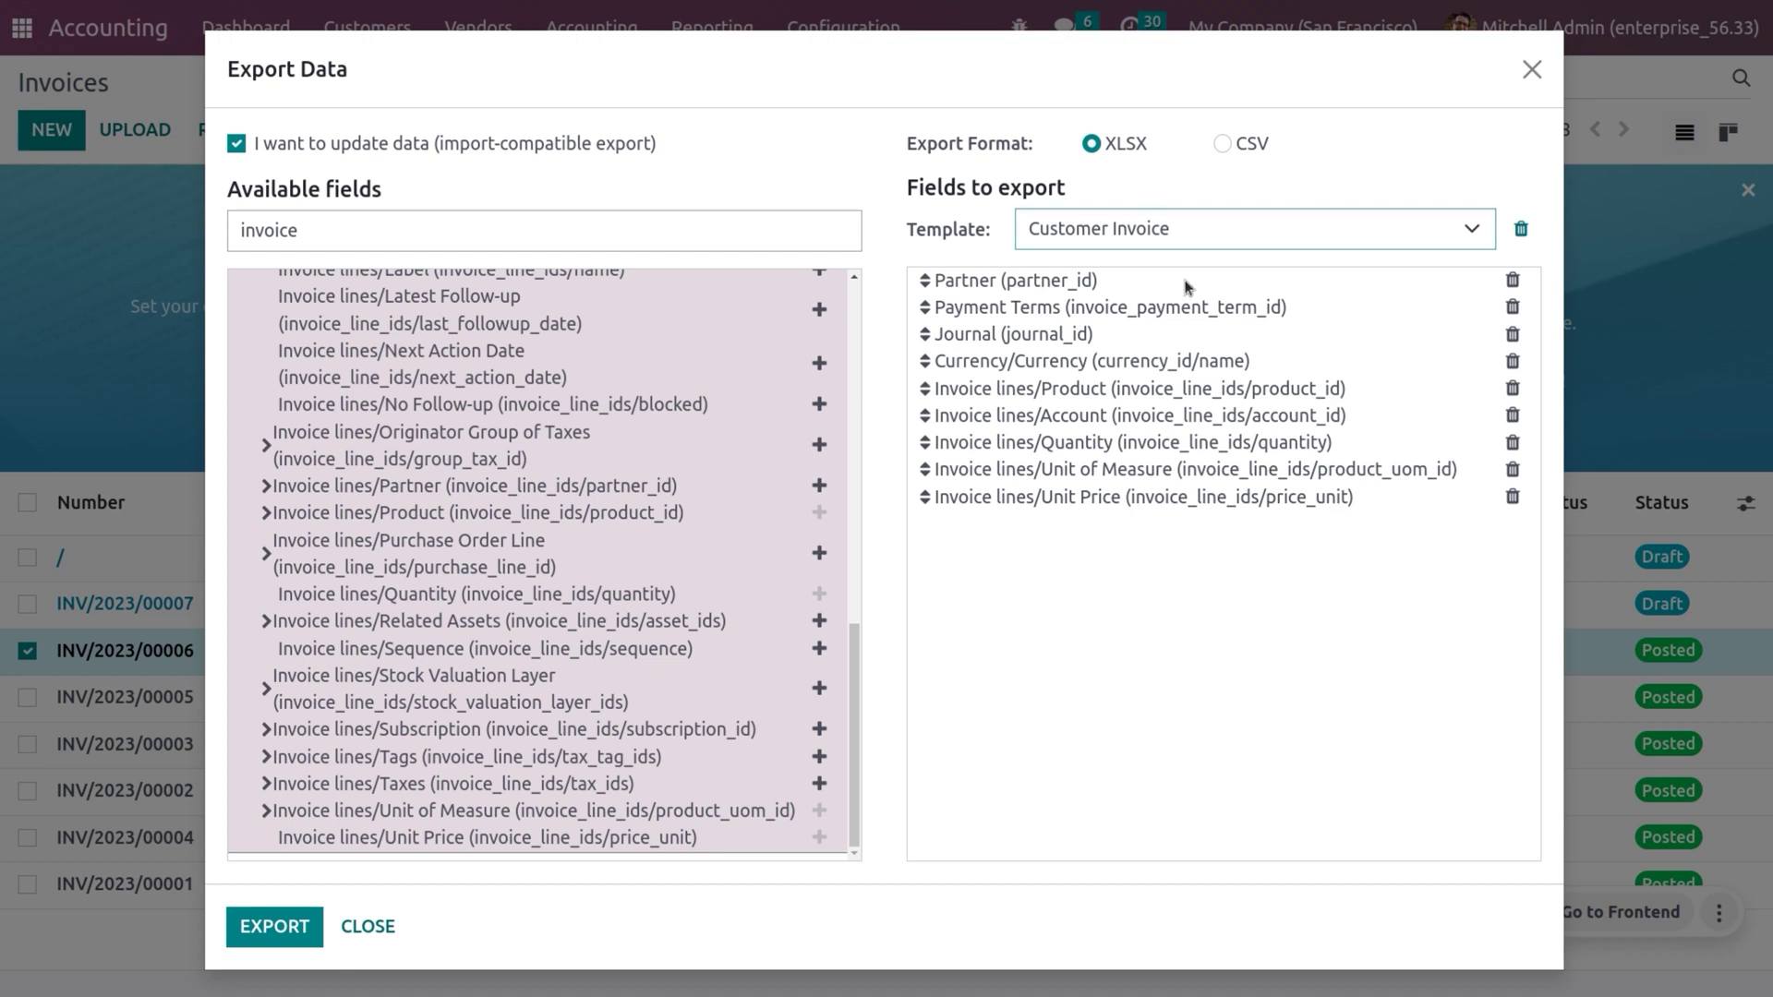
pyautogui.click(354, 935)
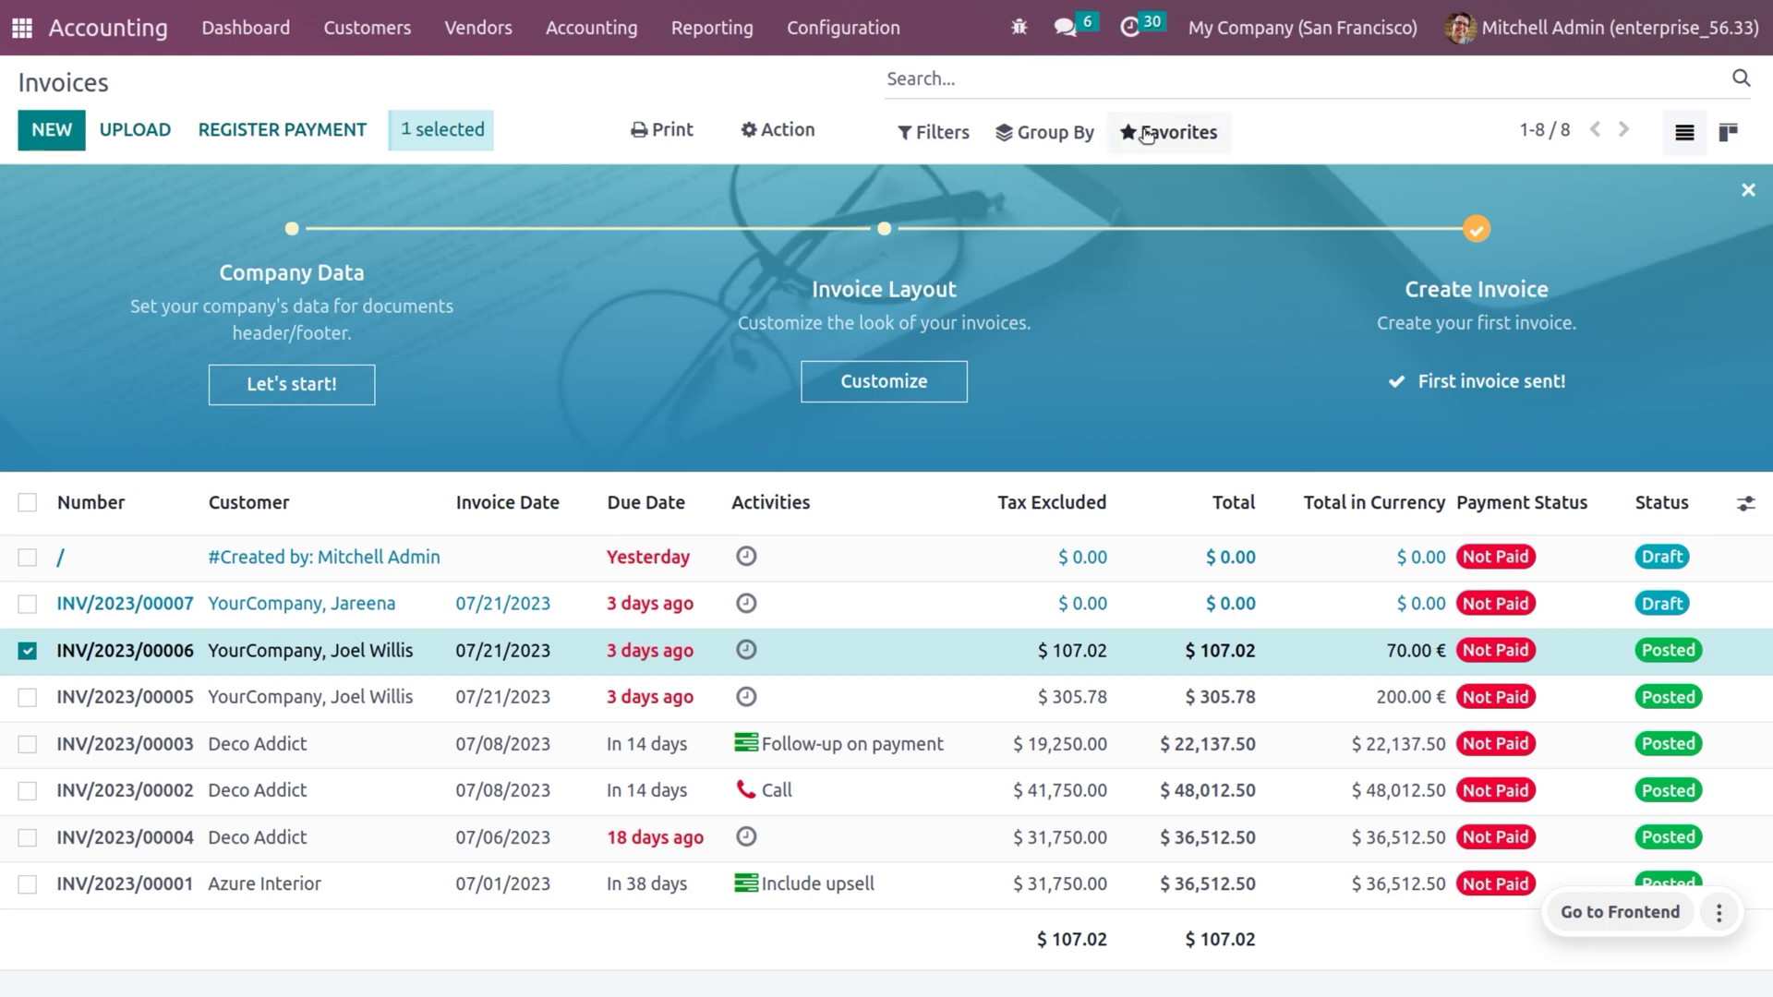
# Step: Start a record import for the invoices and load "Journal Entry (account.move) (5).xlsx" from Downloads
pyautogui.click(1146, 136)
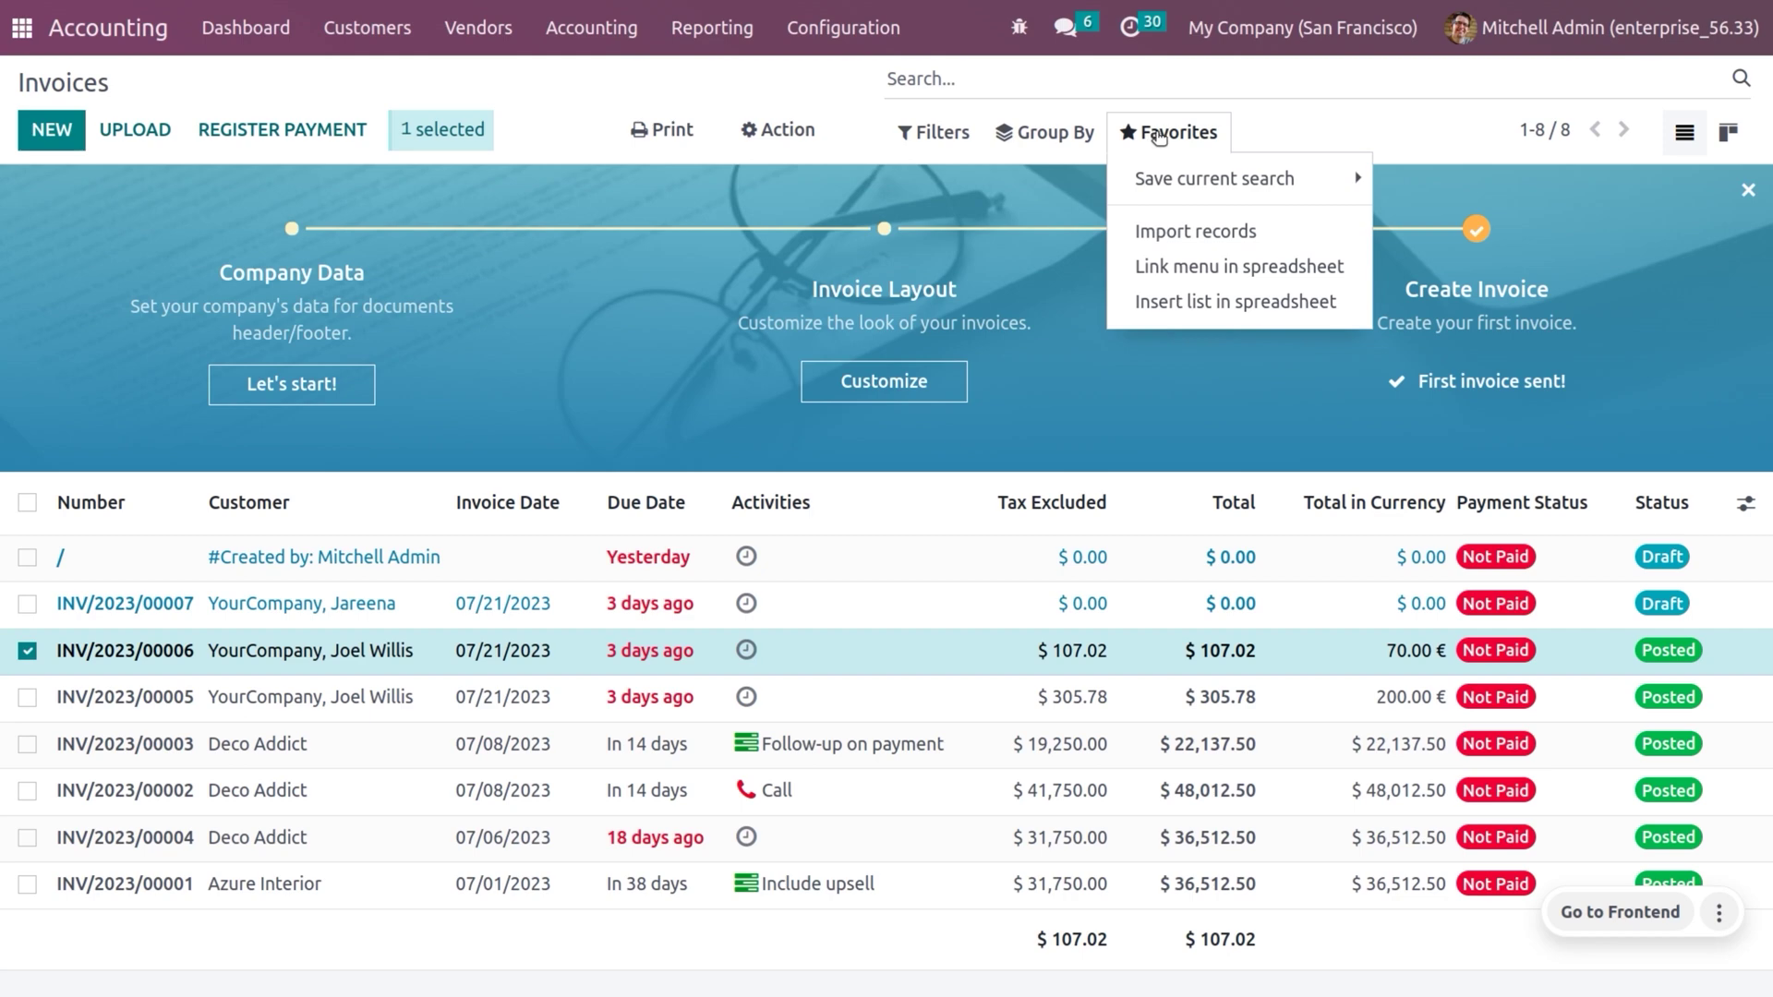
pyautogui.click(1166, 242)
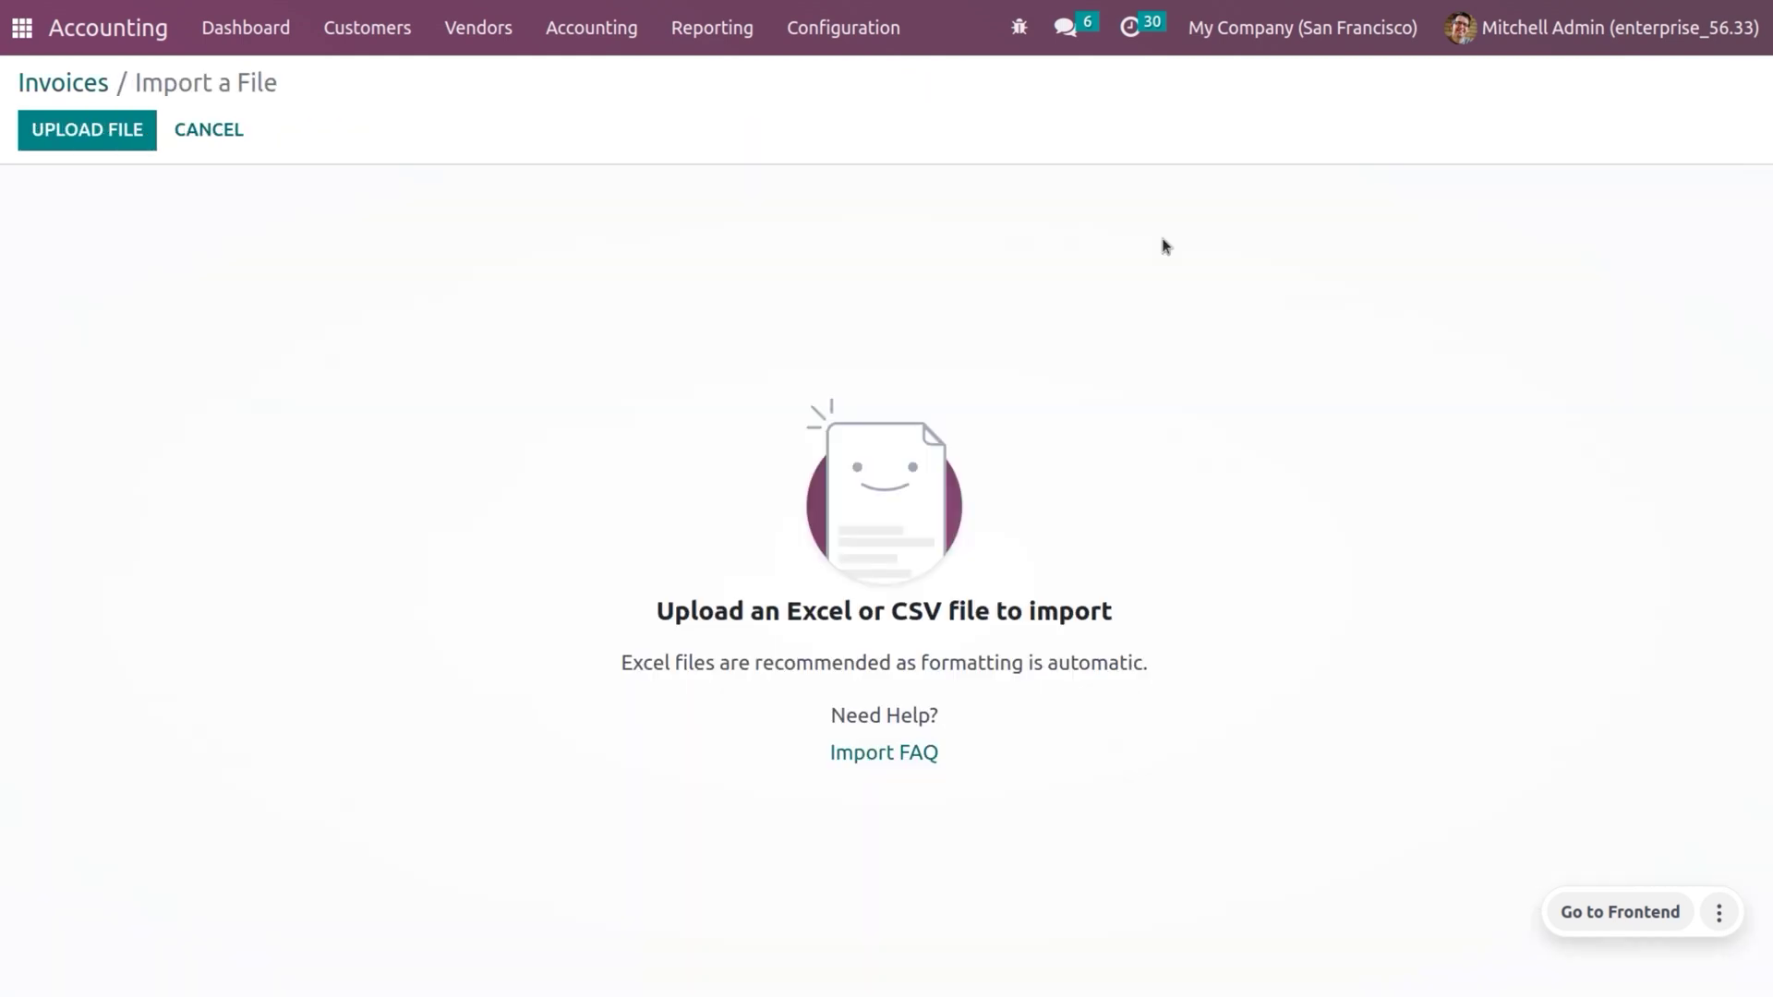
pyautogui.click(71, 140)
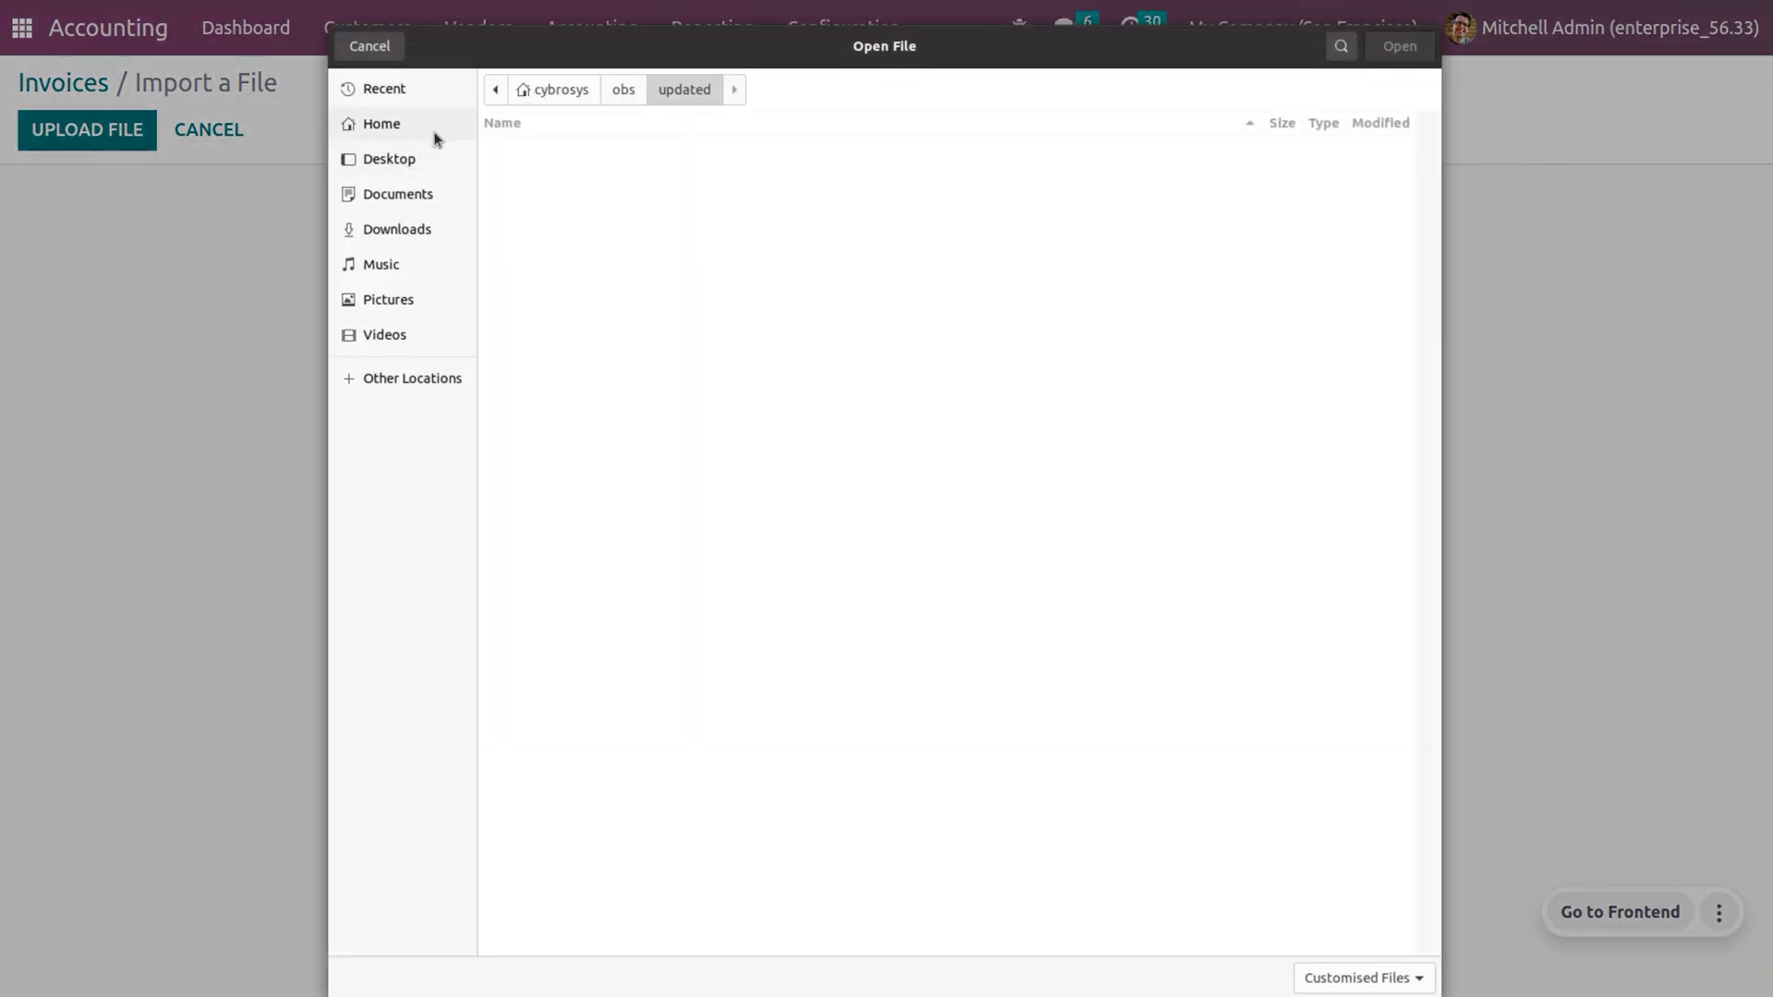
pyautogui.click(431, 226)
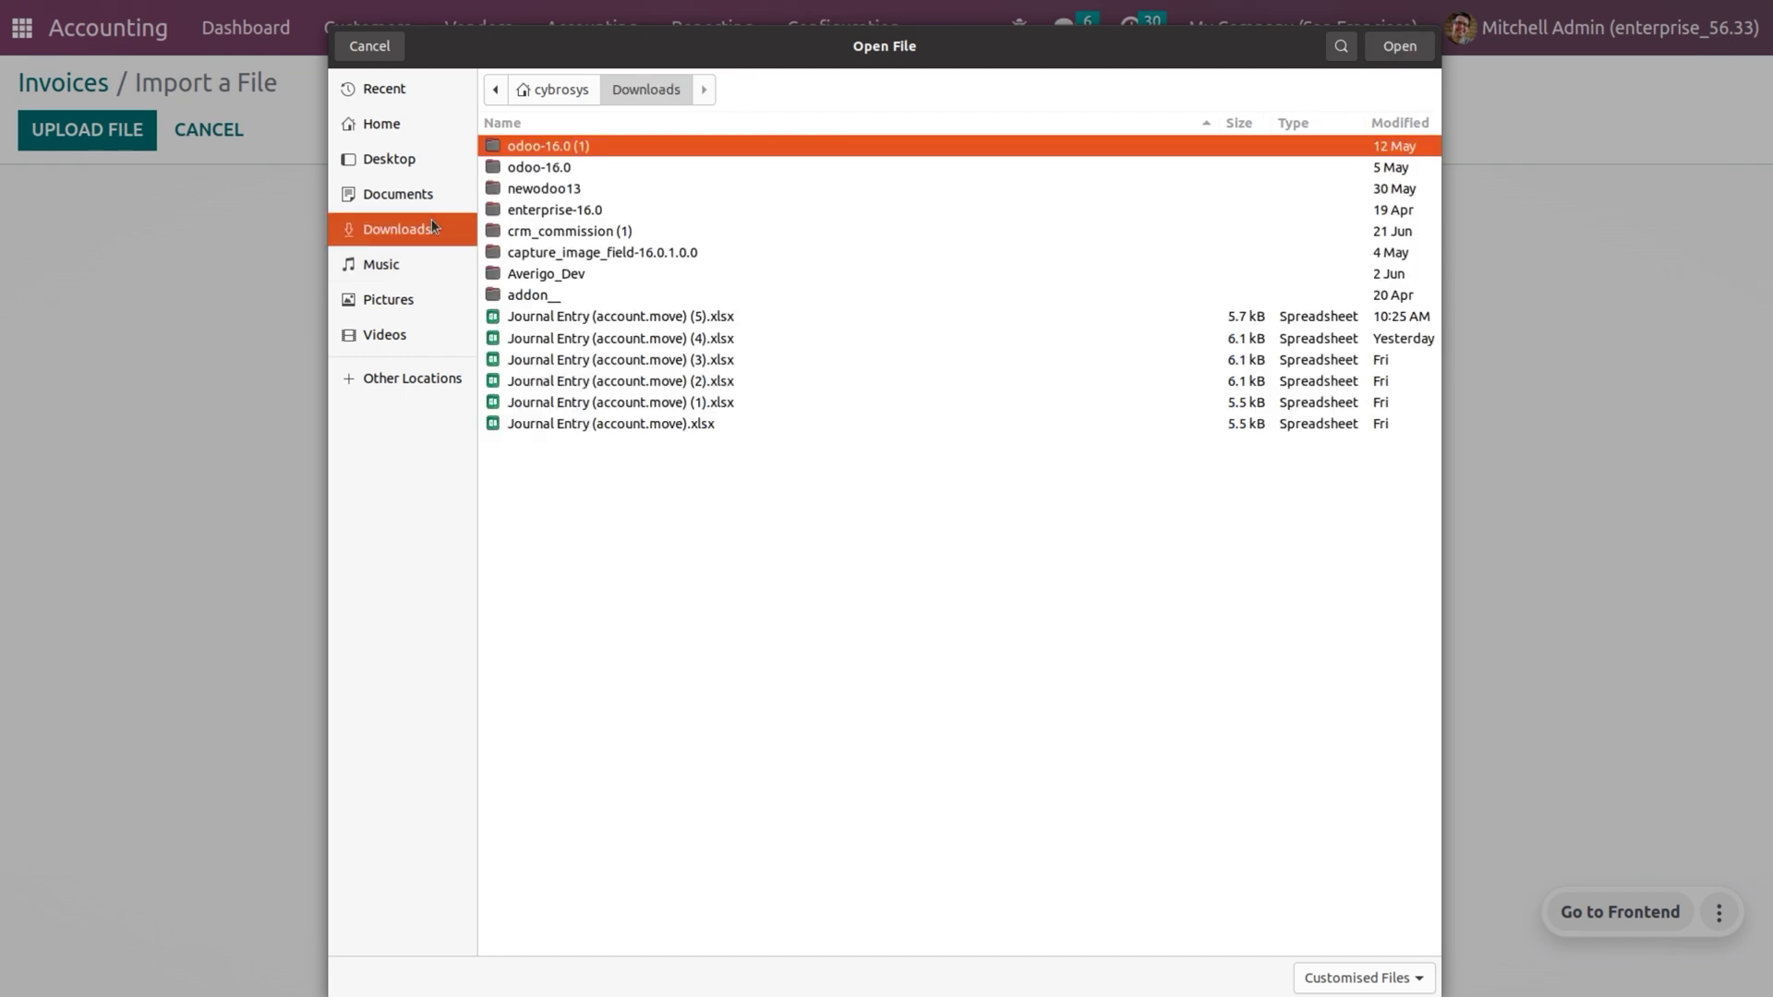
pyautogui.click(825, 321)
pyautogui.click(1400, 48)
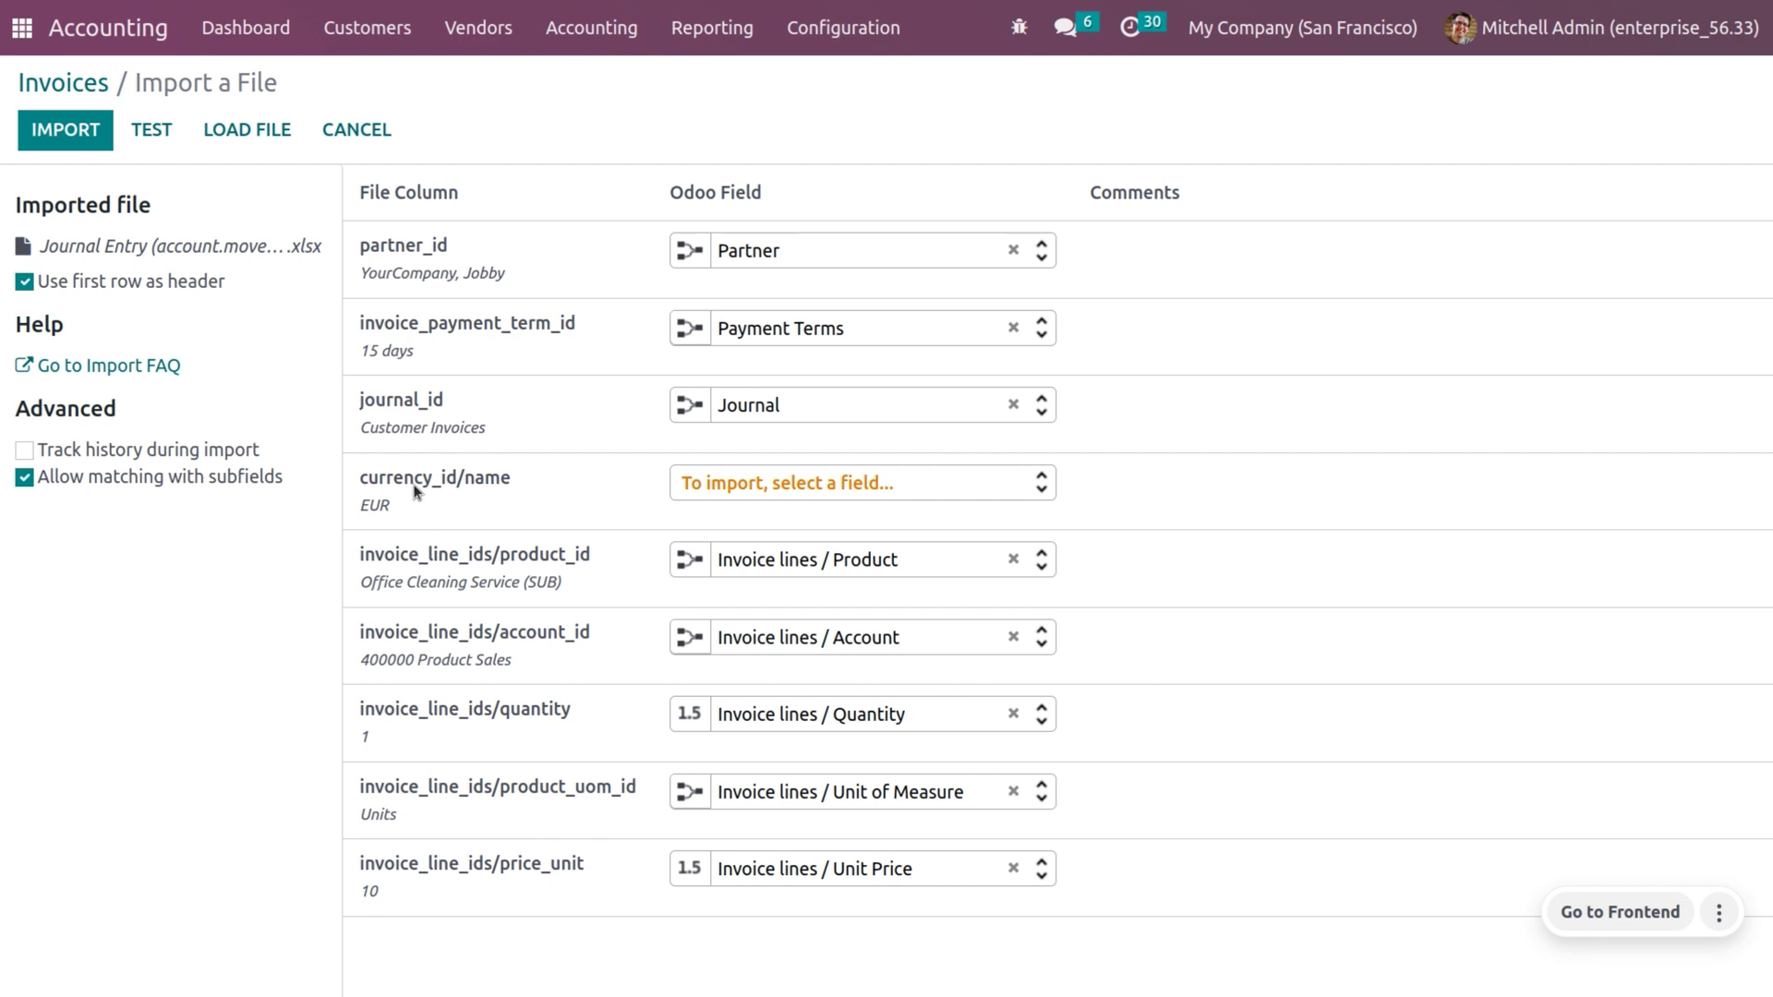
# Step: Map the currency_id/name column to the Currency field and test the import
pyautogui.click(767, 488)
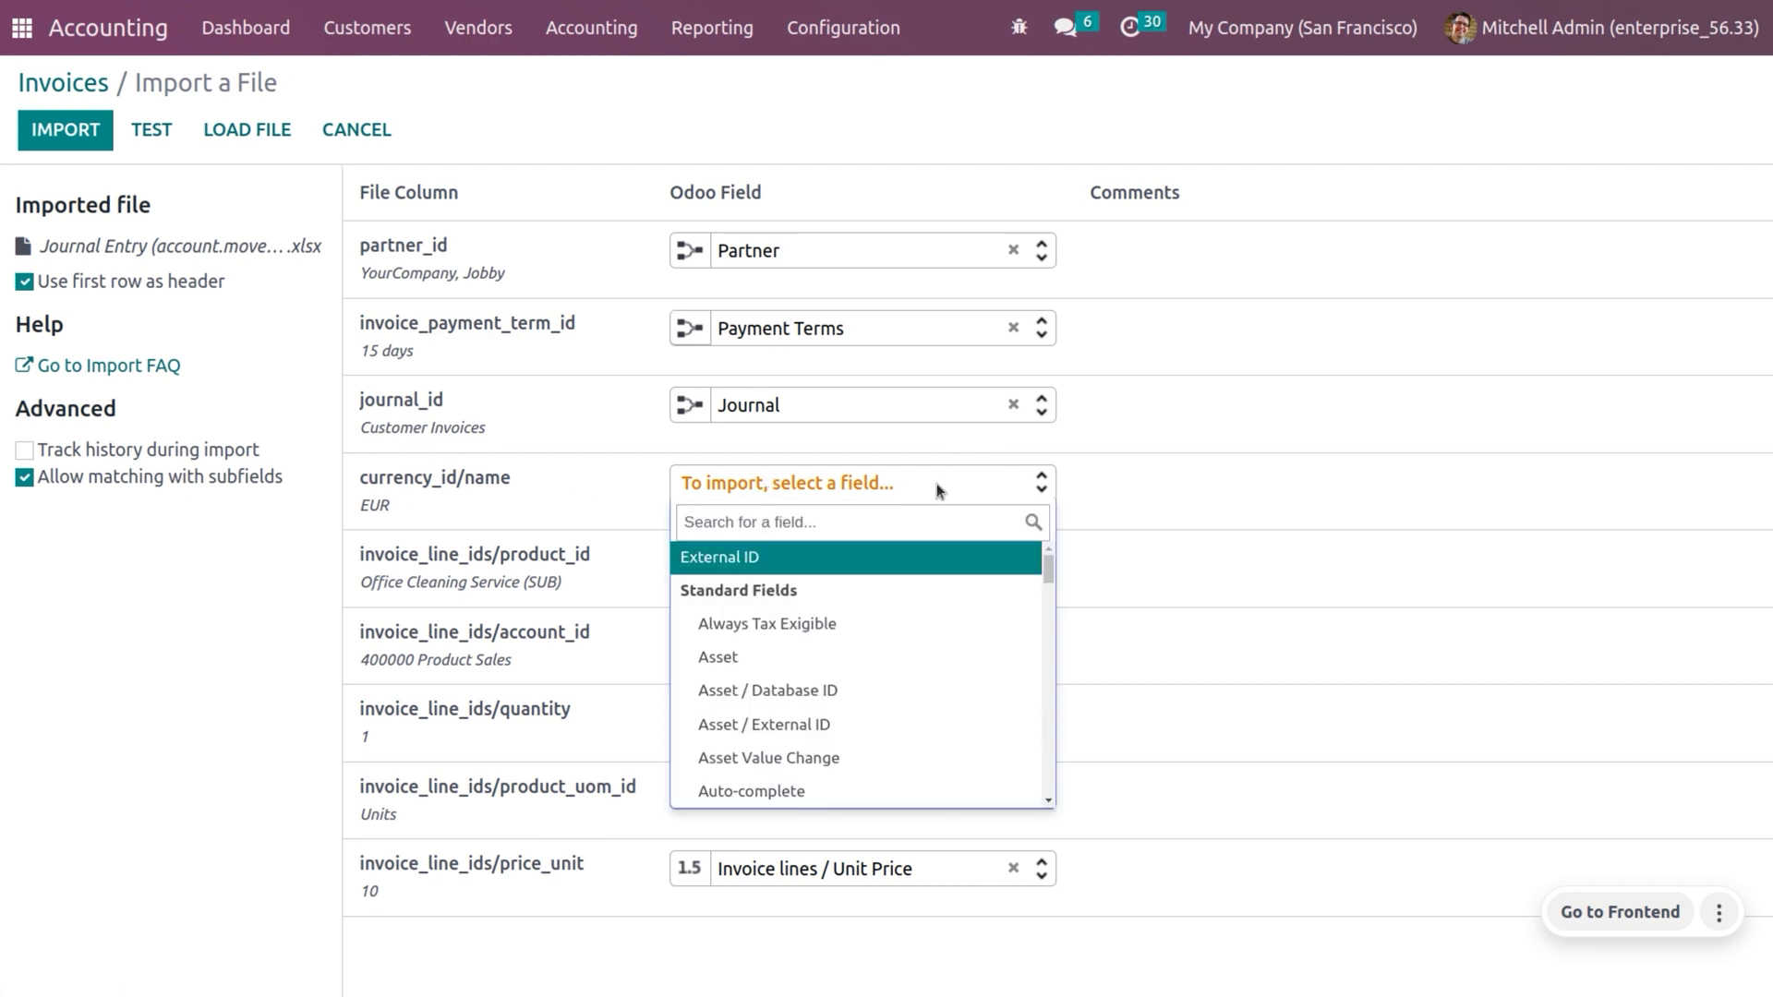
pyautogui.write('curre')
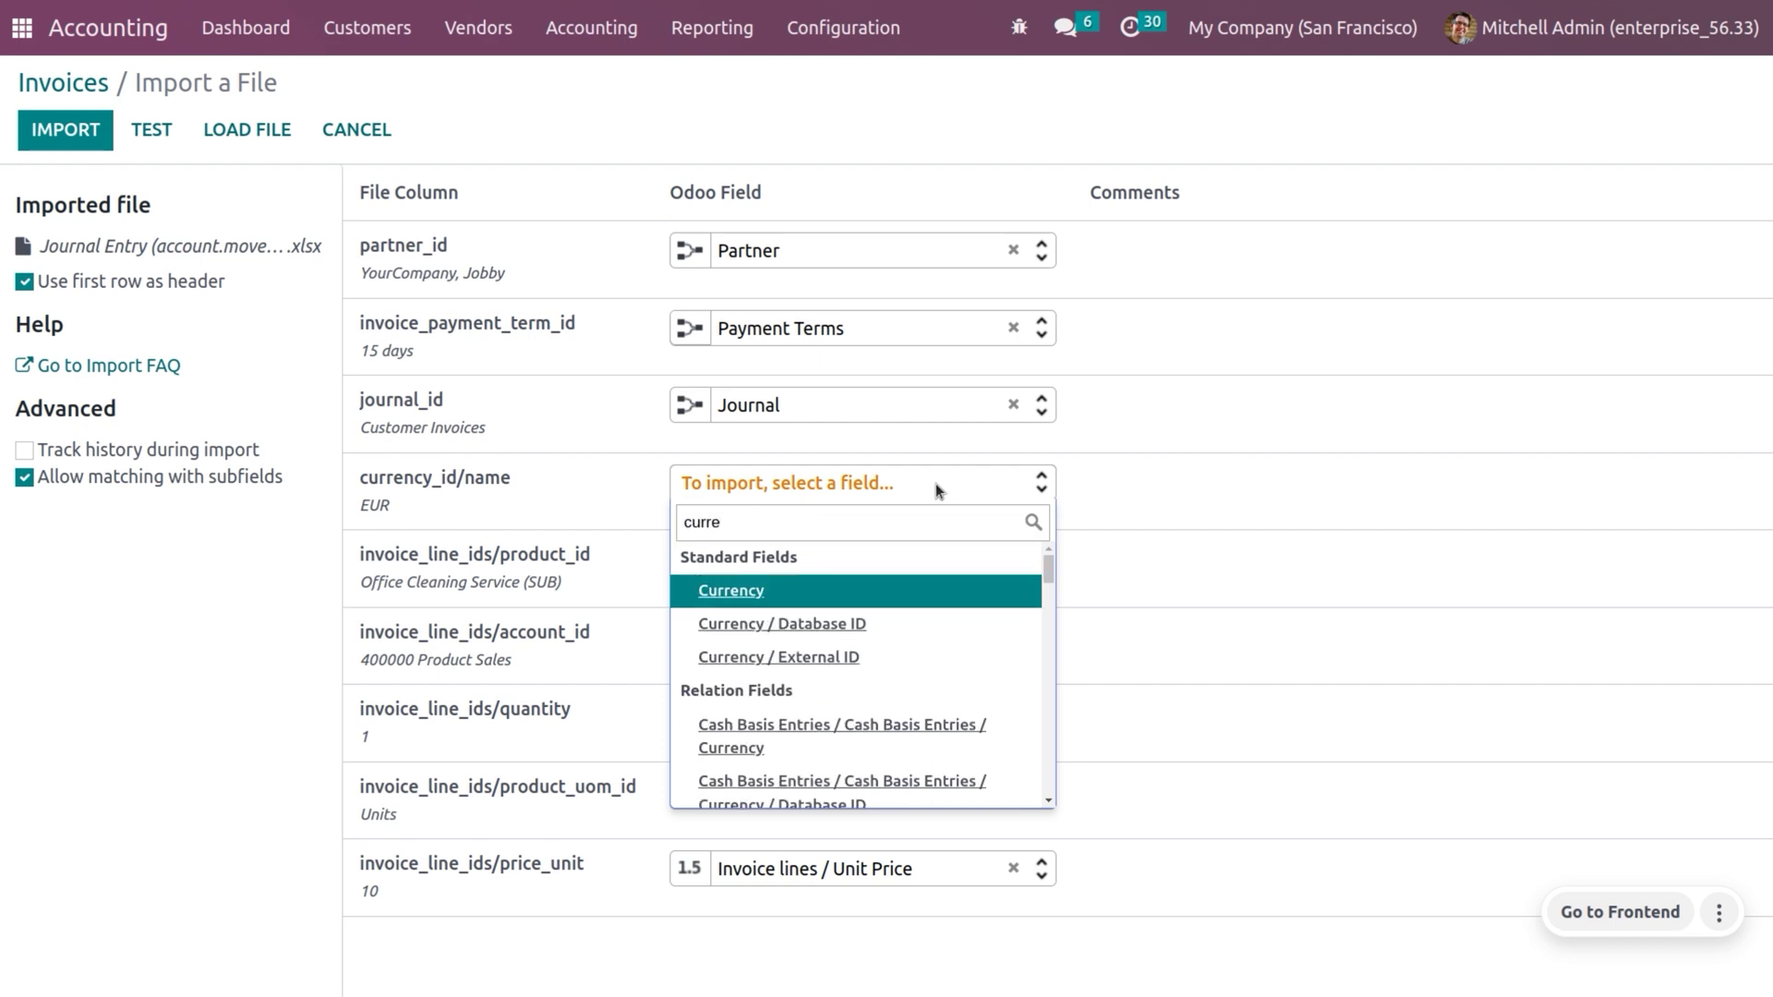
pyautogui.press('Return')
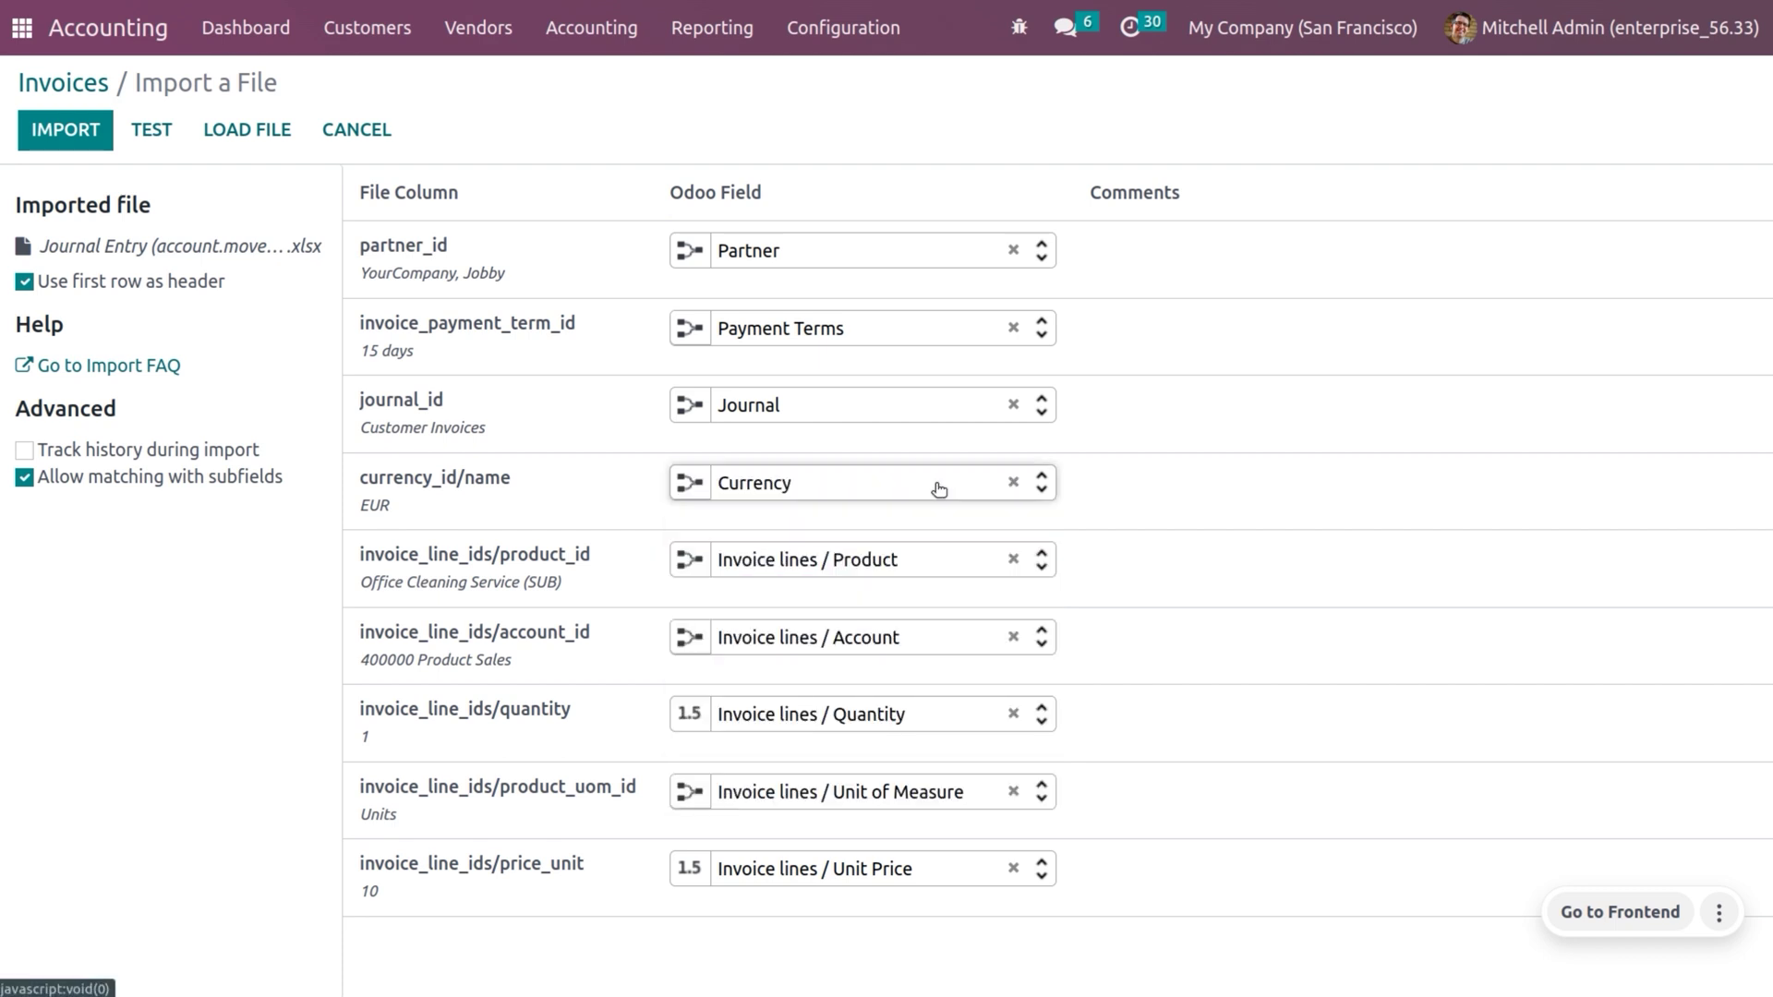
pyautogui.click(171, 118)
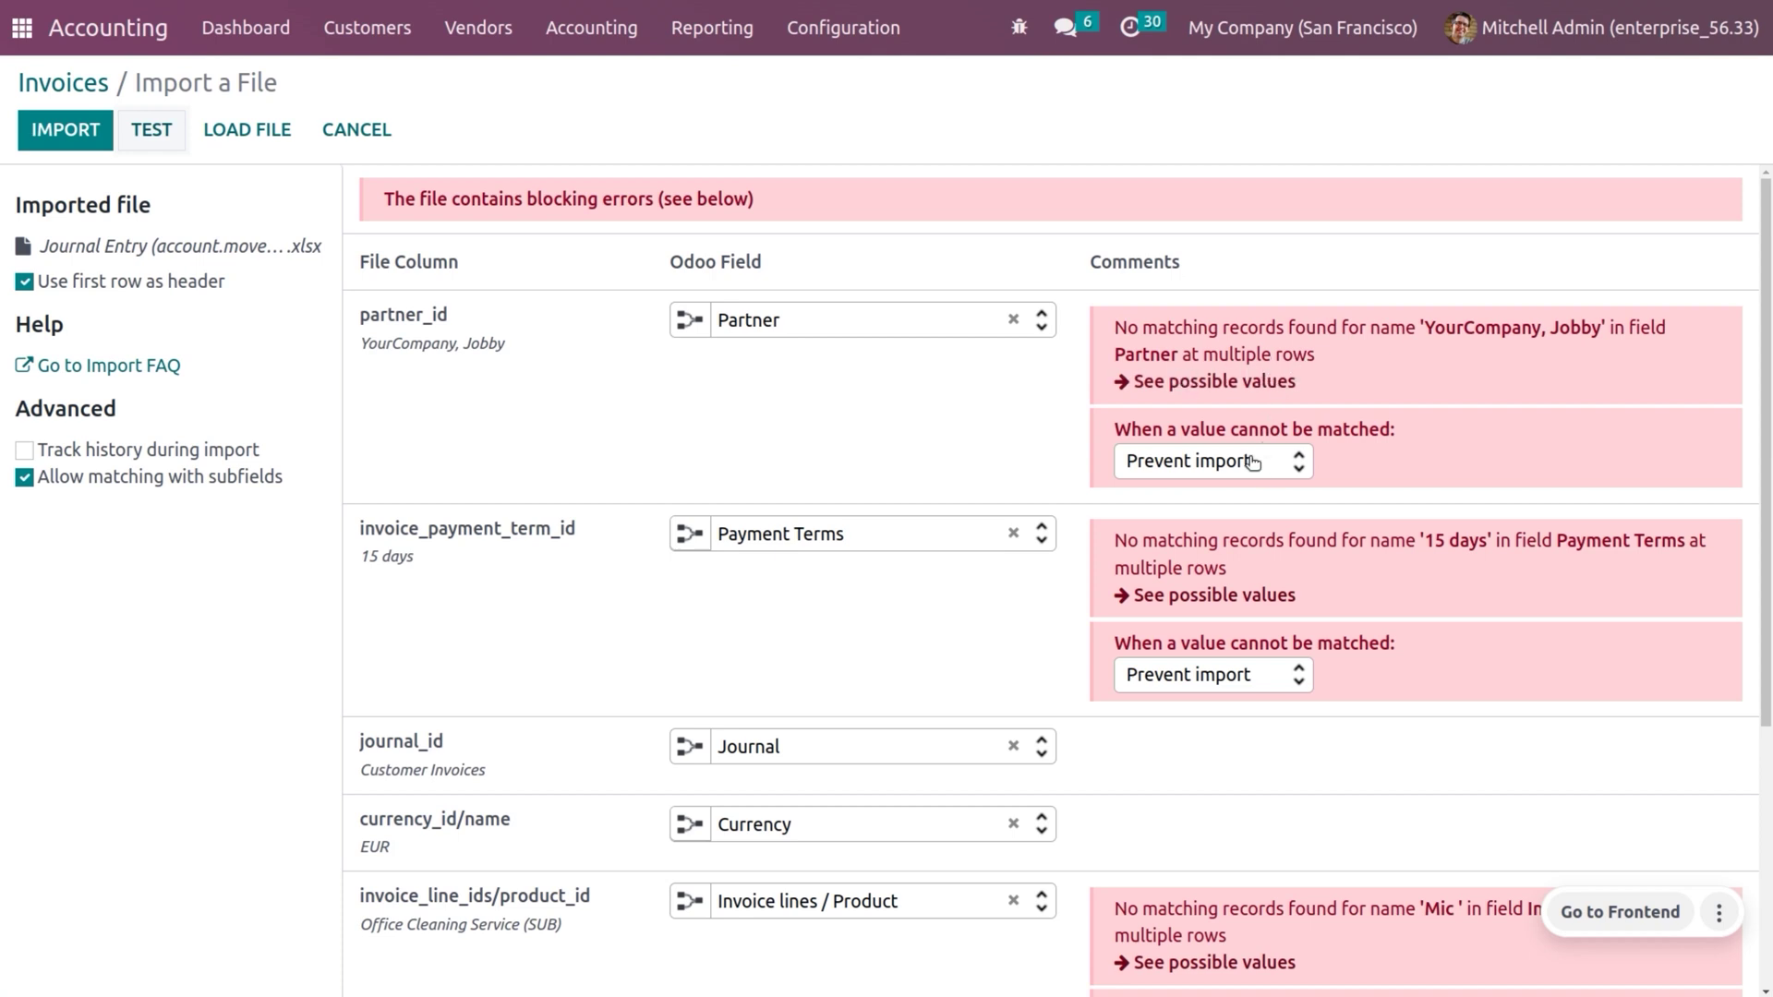
# Step: Set unmatched values to "Create new values" for the Partner, Payment Terms and Invoice lines / Product columns
pyautogui.click(1298, 467)
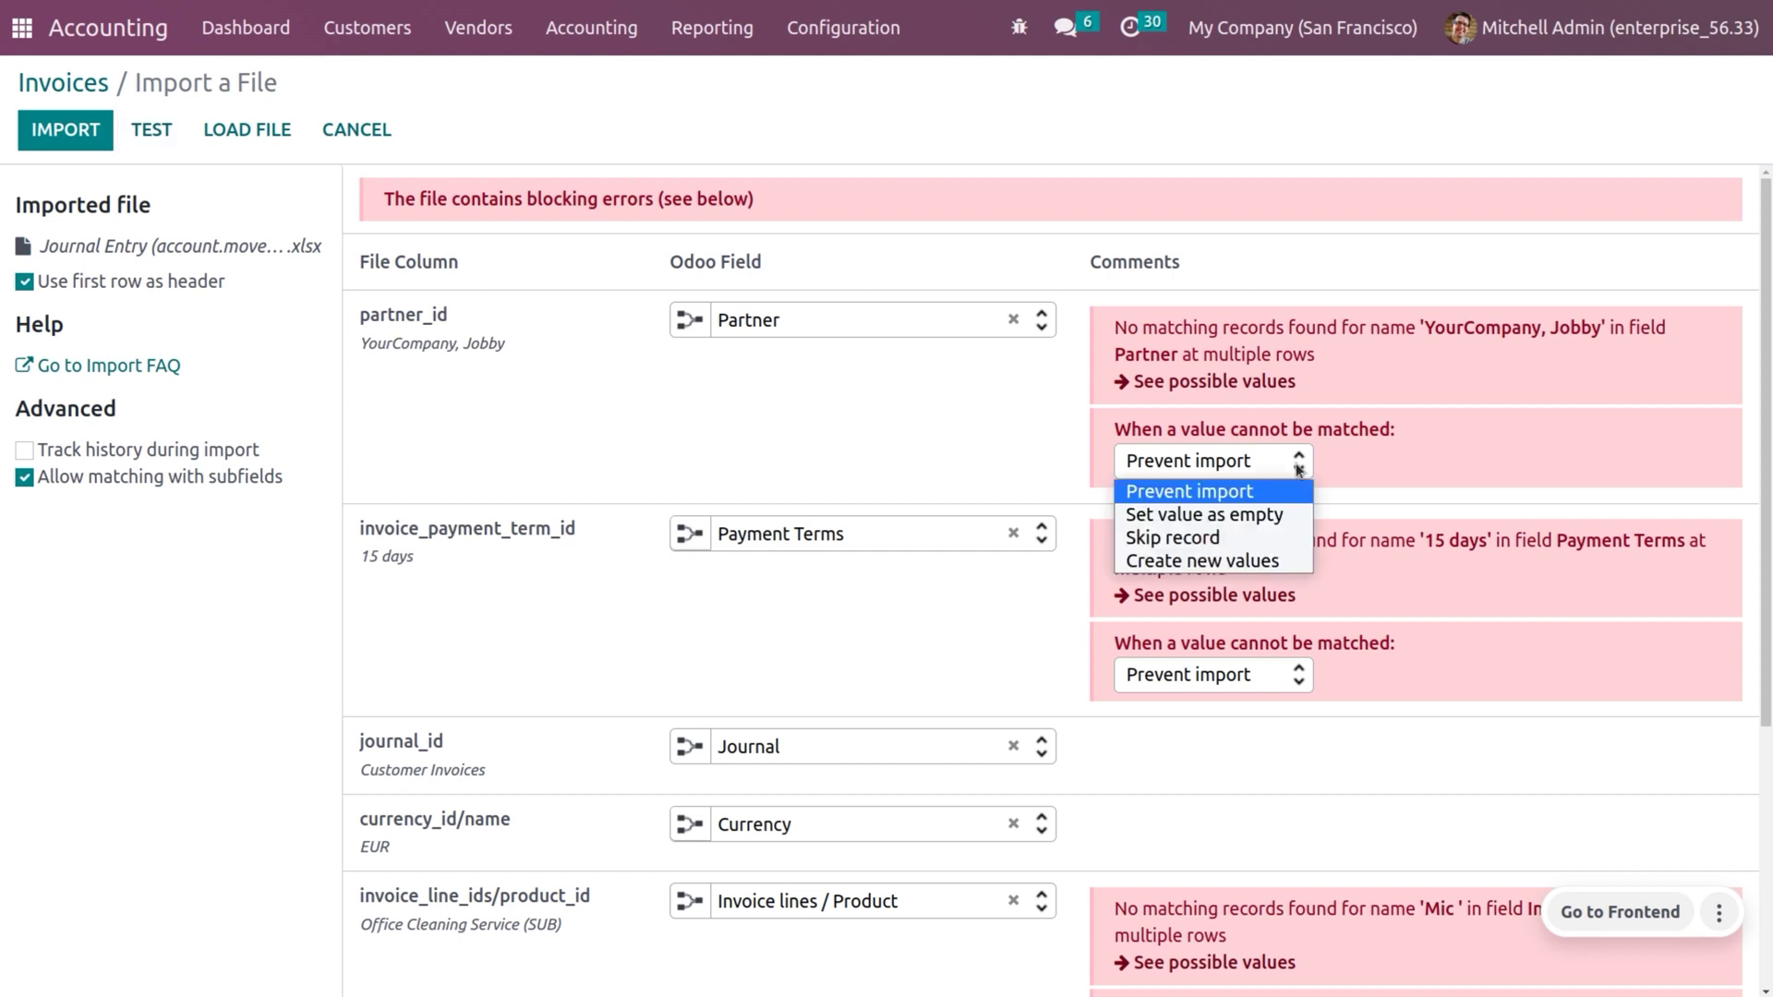
pyautogui.click(1215, 561)
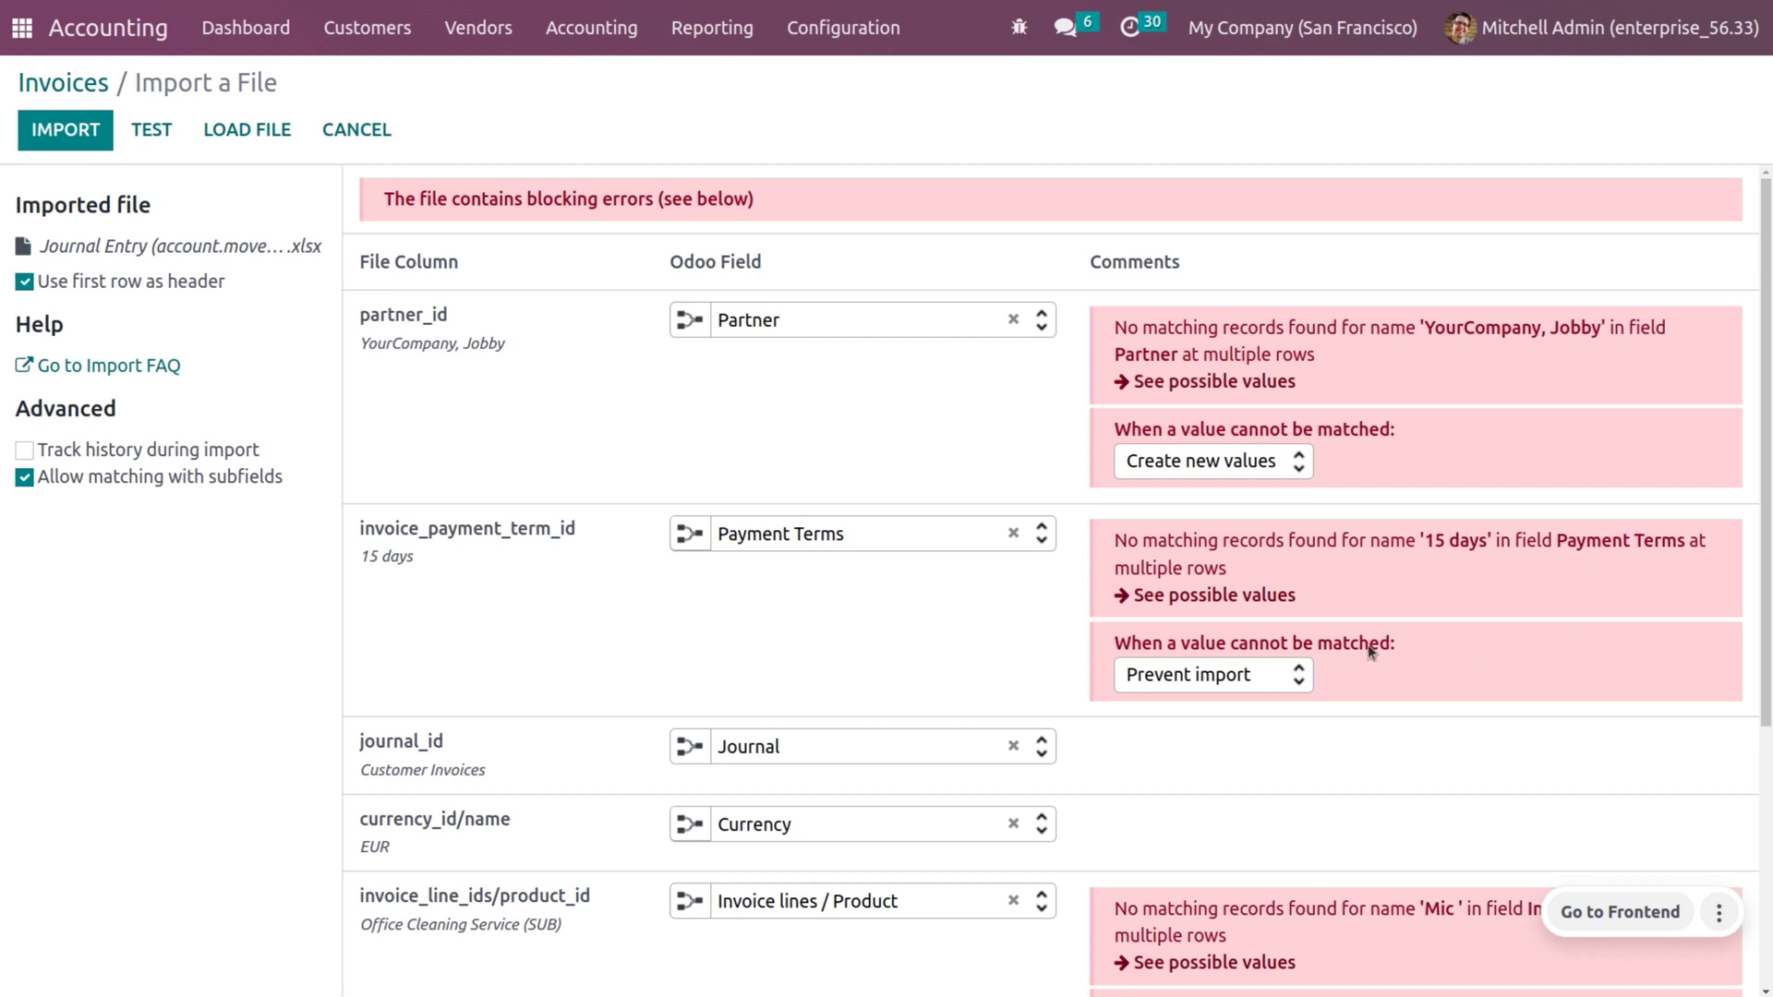
pyautogui.click(1289, 679)
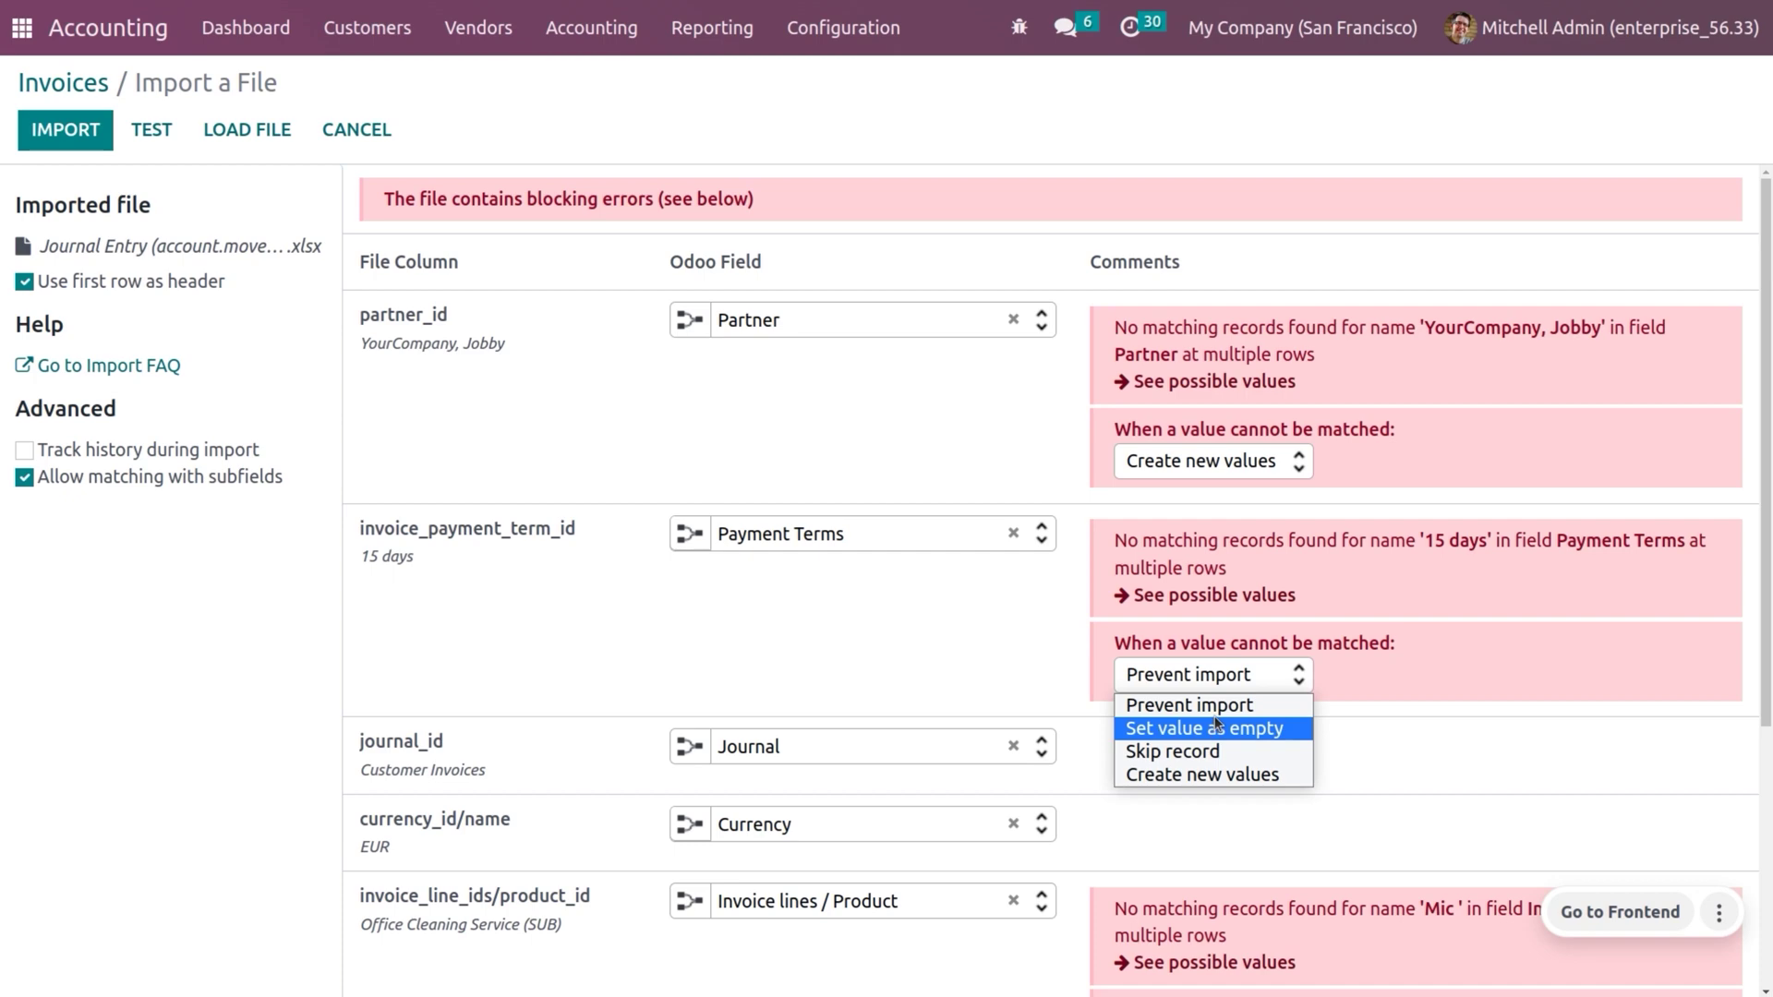
pyautogui.click(1228, 772)
pyautogui.scroll(-2, 1230, 776)
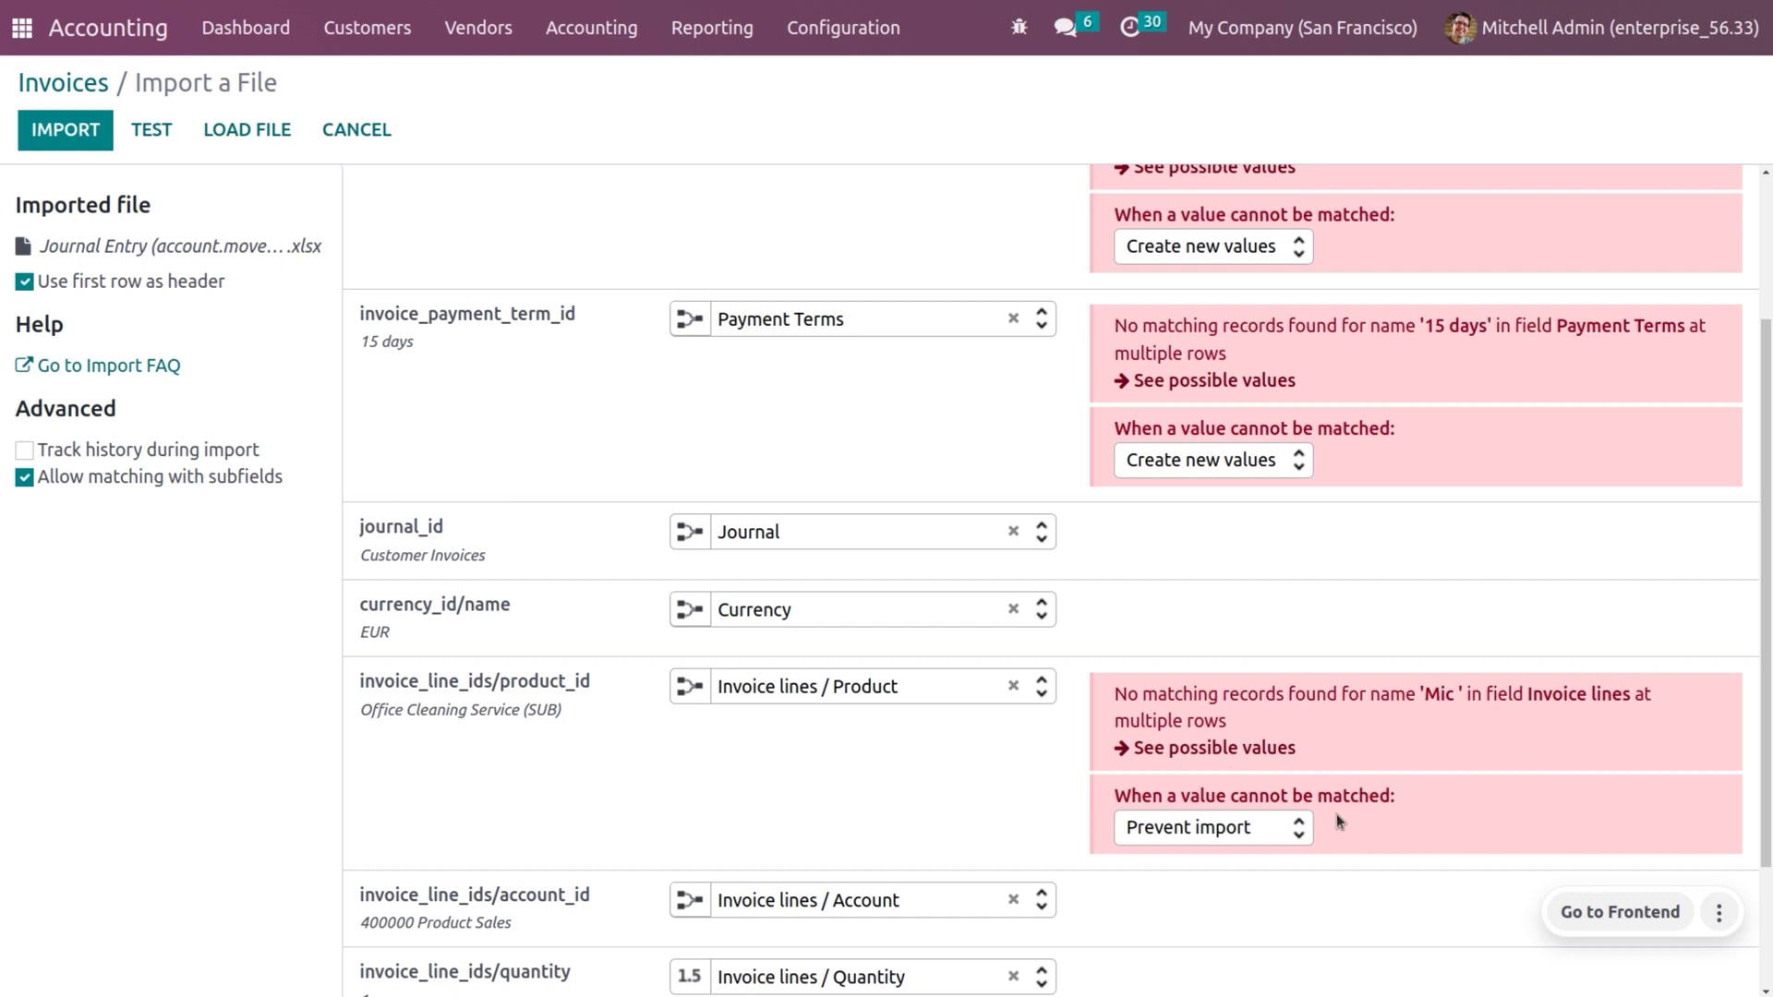
pyautogui.click(1296, 834)
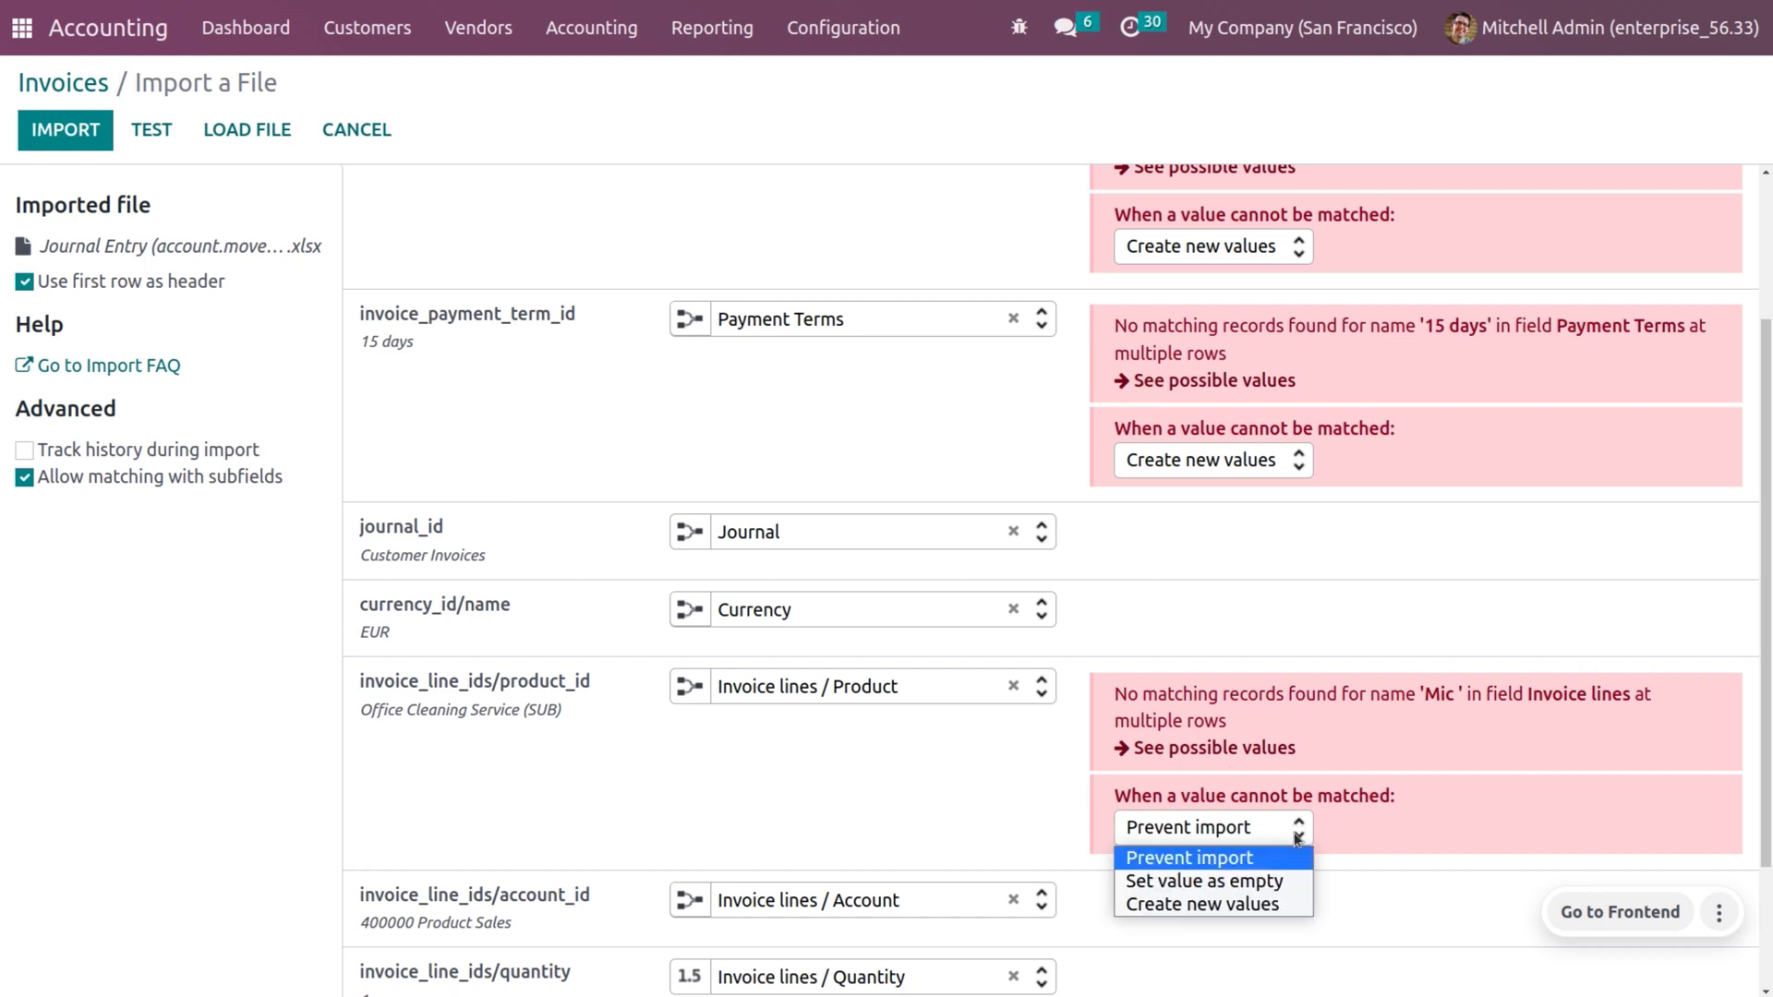
pyautogui.click(1253, 905)
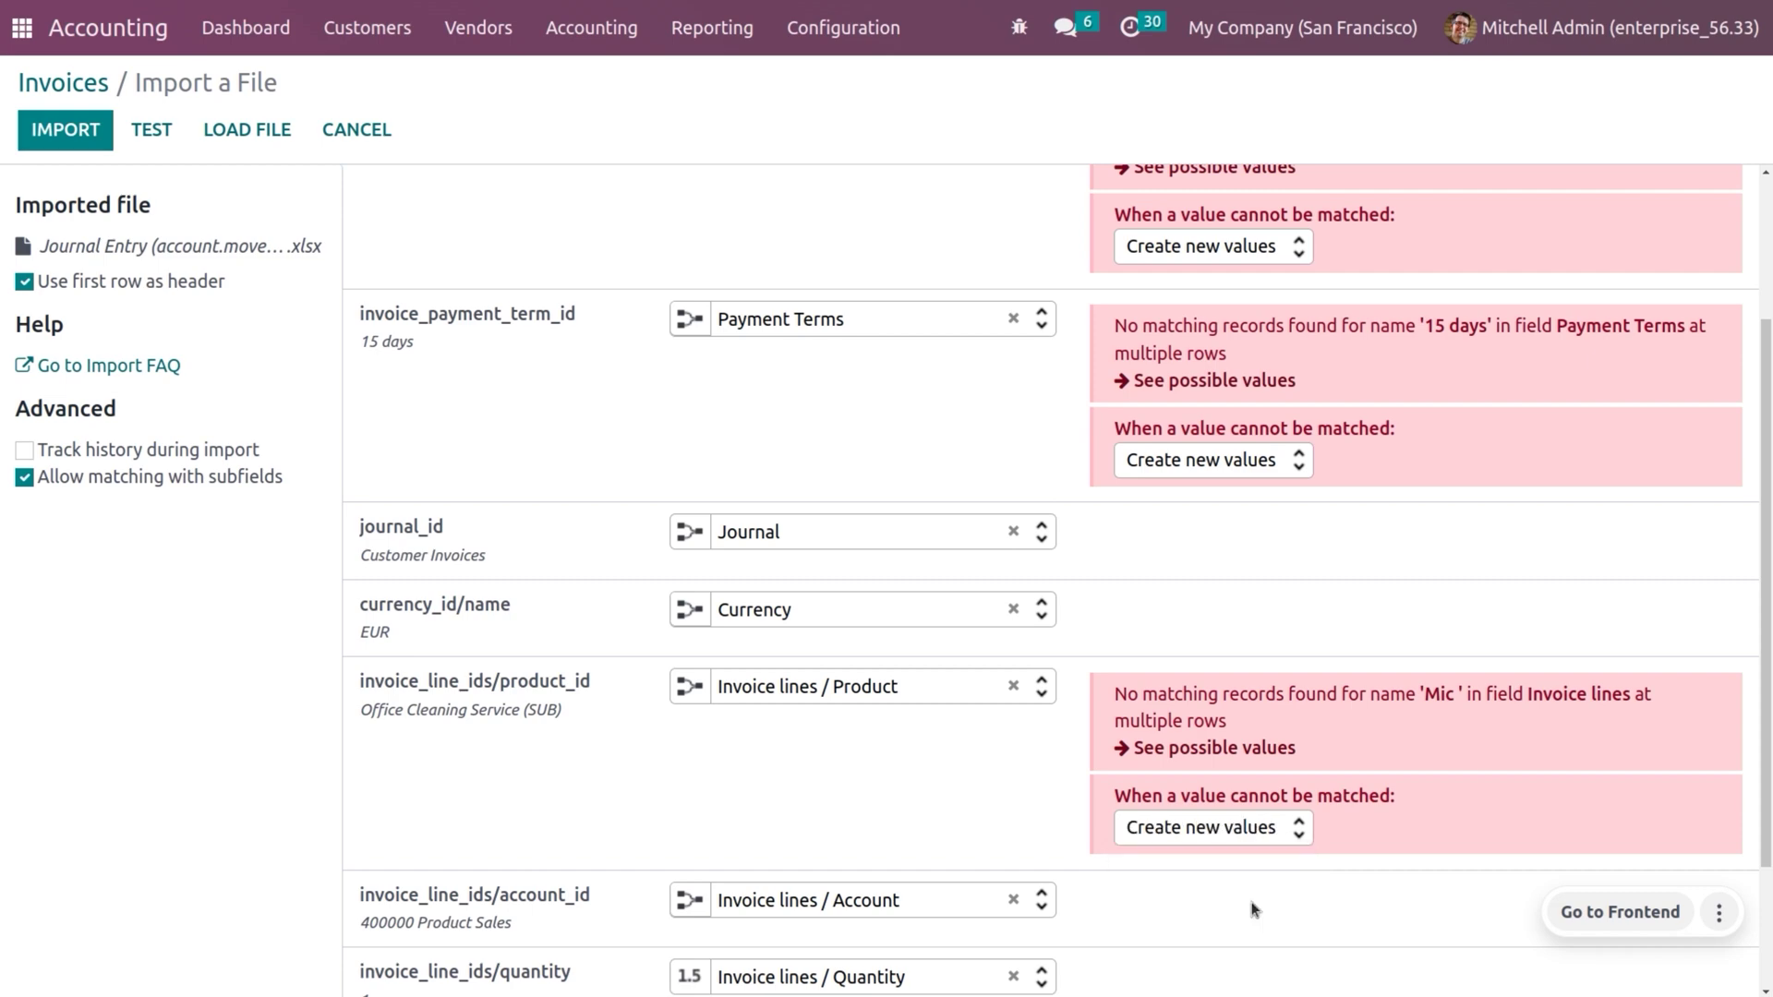
# Step: Test the import again with the adjusted matching options and import the file
pyautogui.scroll(-2, 1252, 909)
pyautogui.scroll(4, 902, 494)
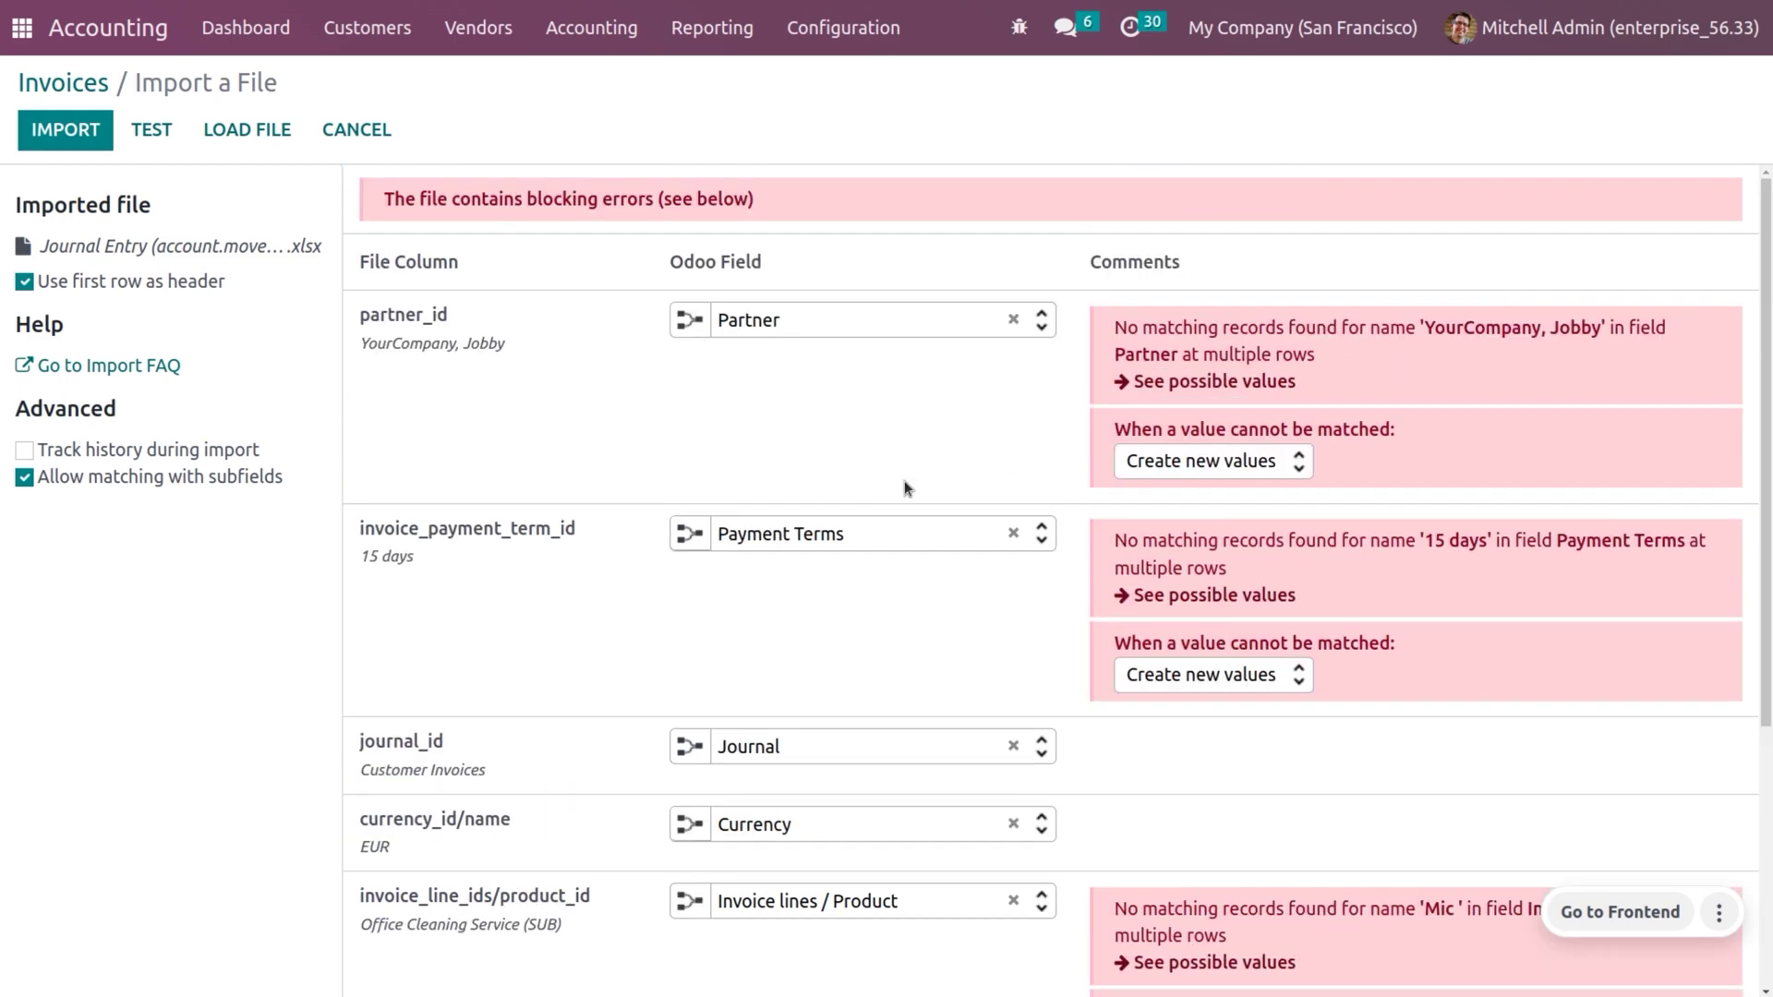
pyautogui.click(152, 132)
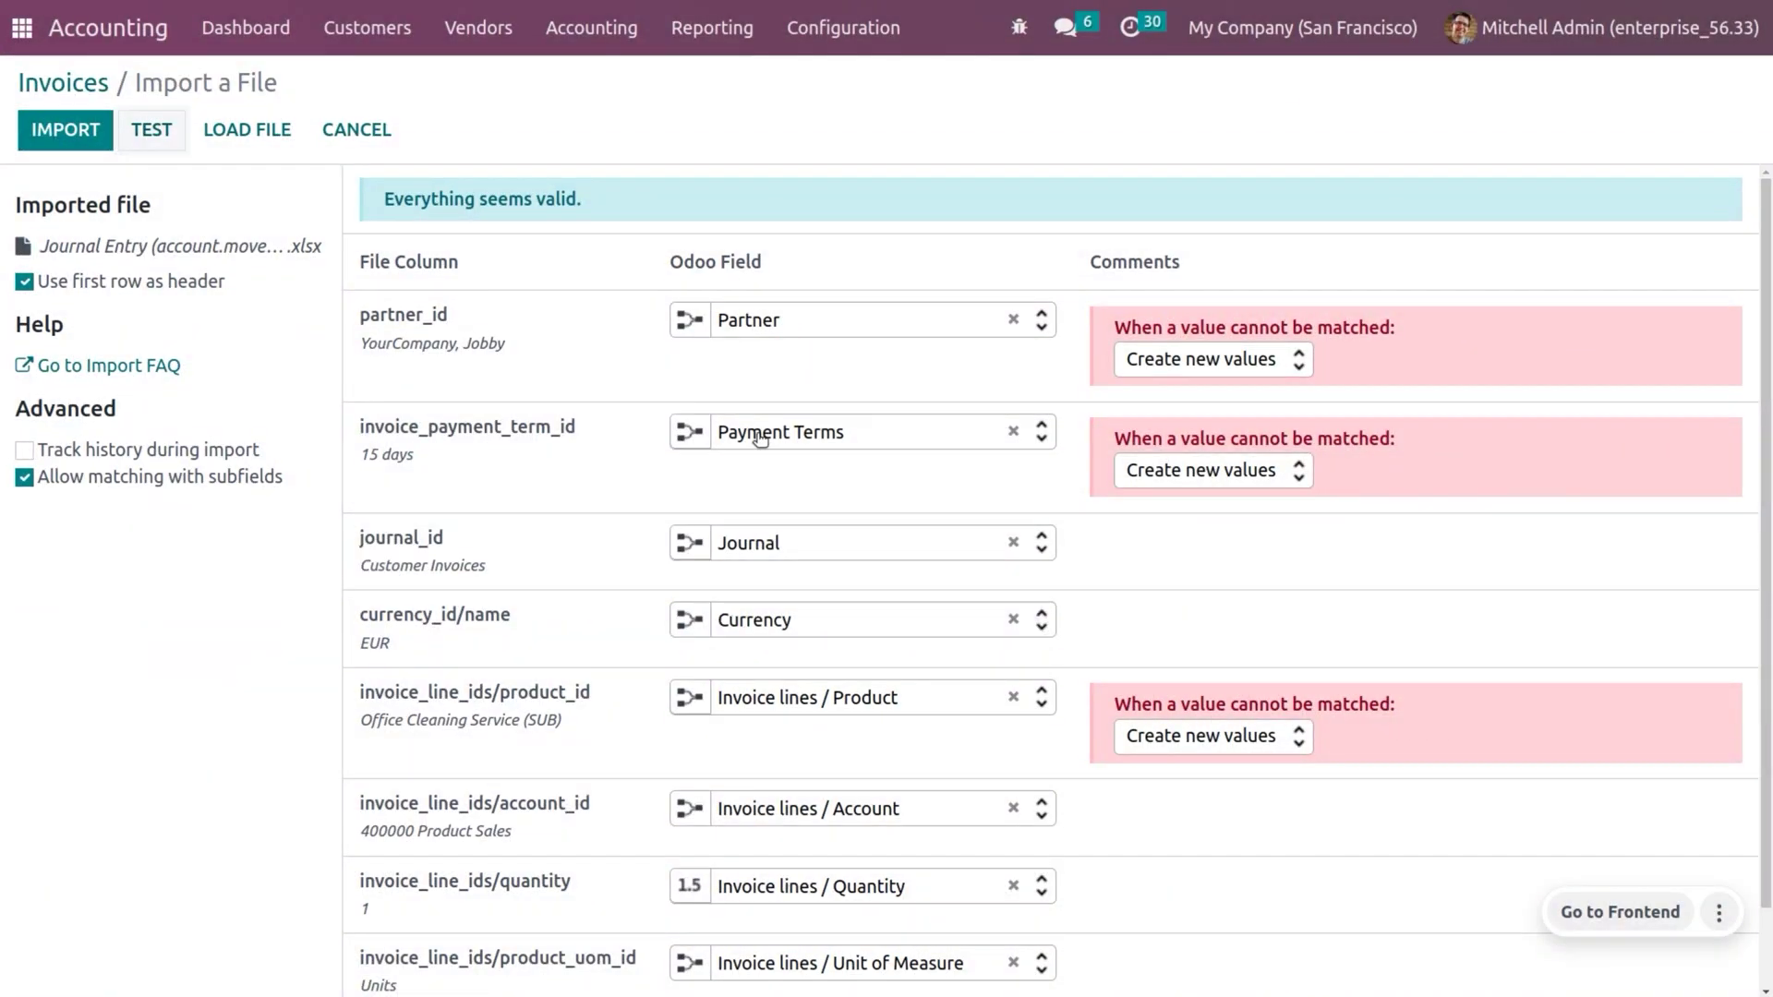
pyautogui.moveTo(759, 439)
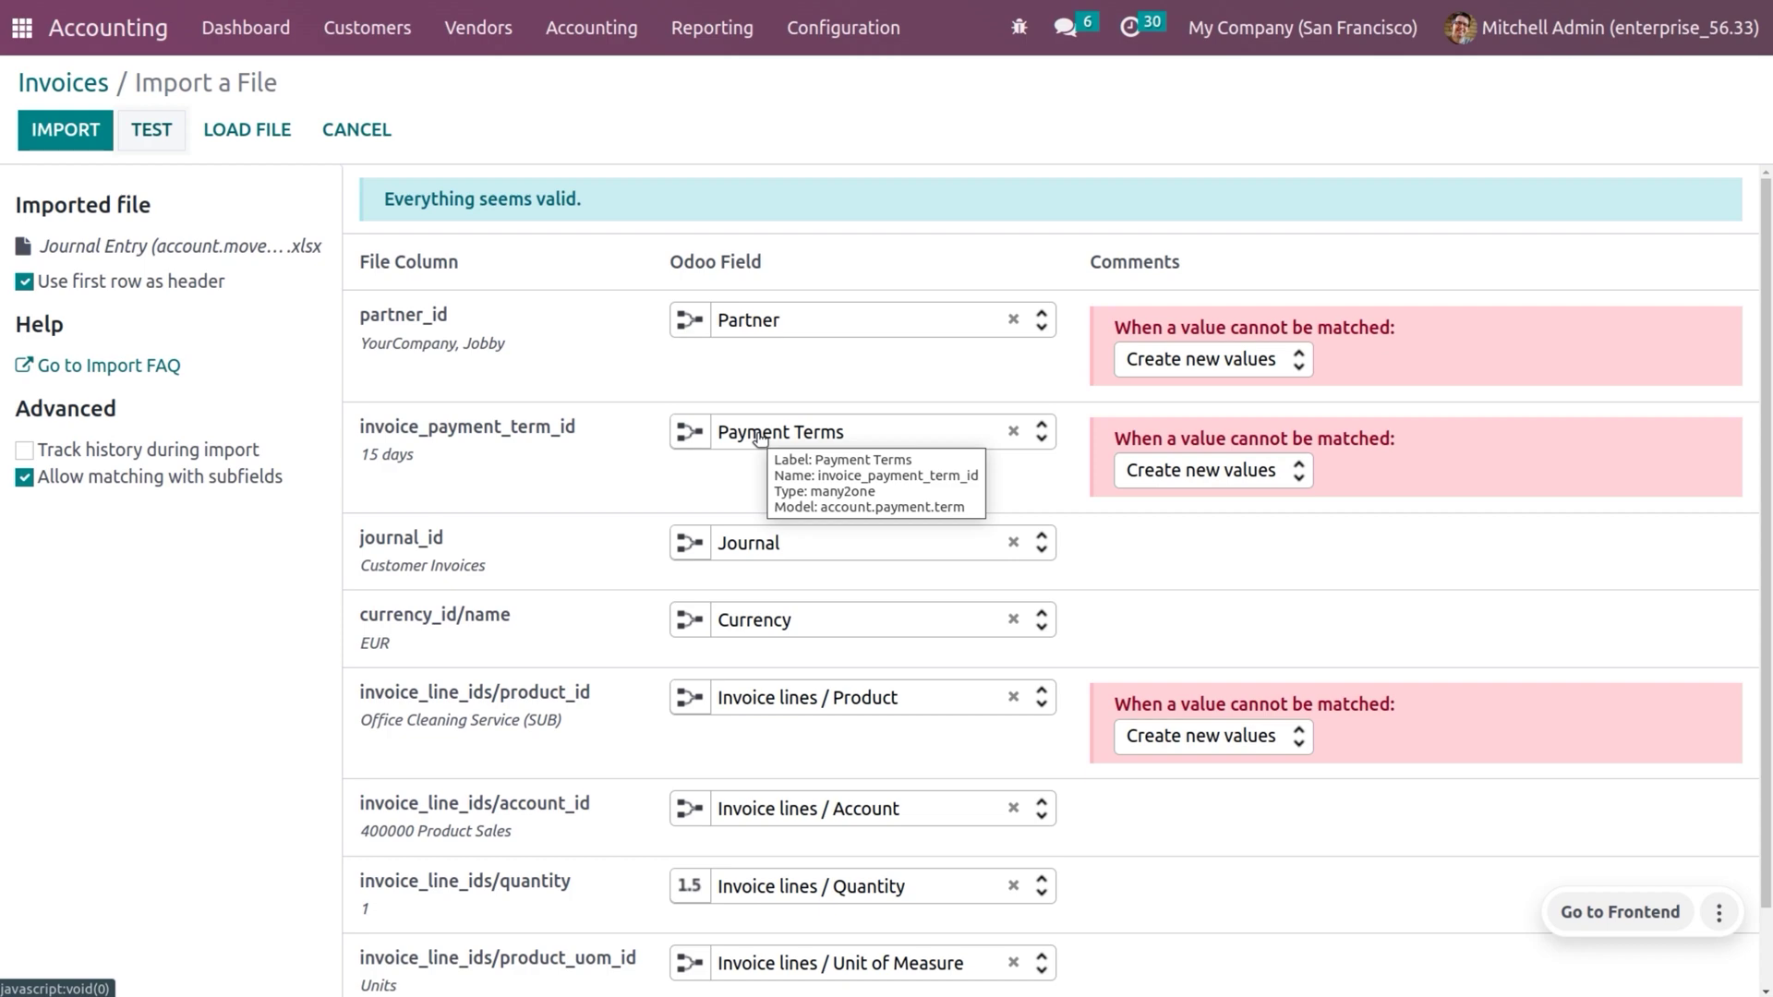
pyautogui.click(81, 136)
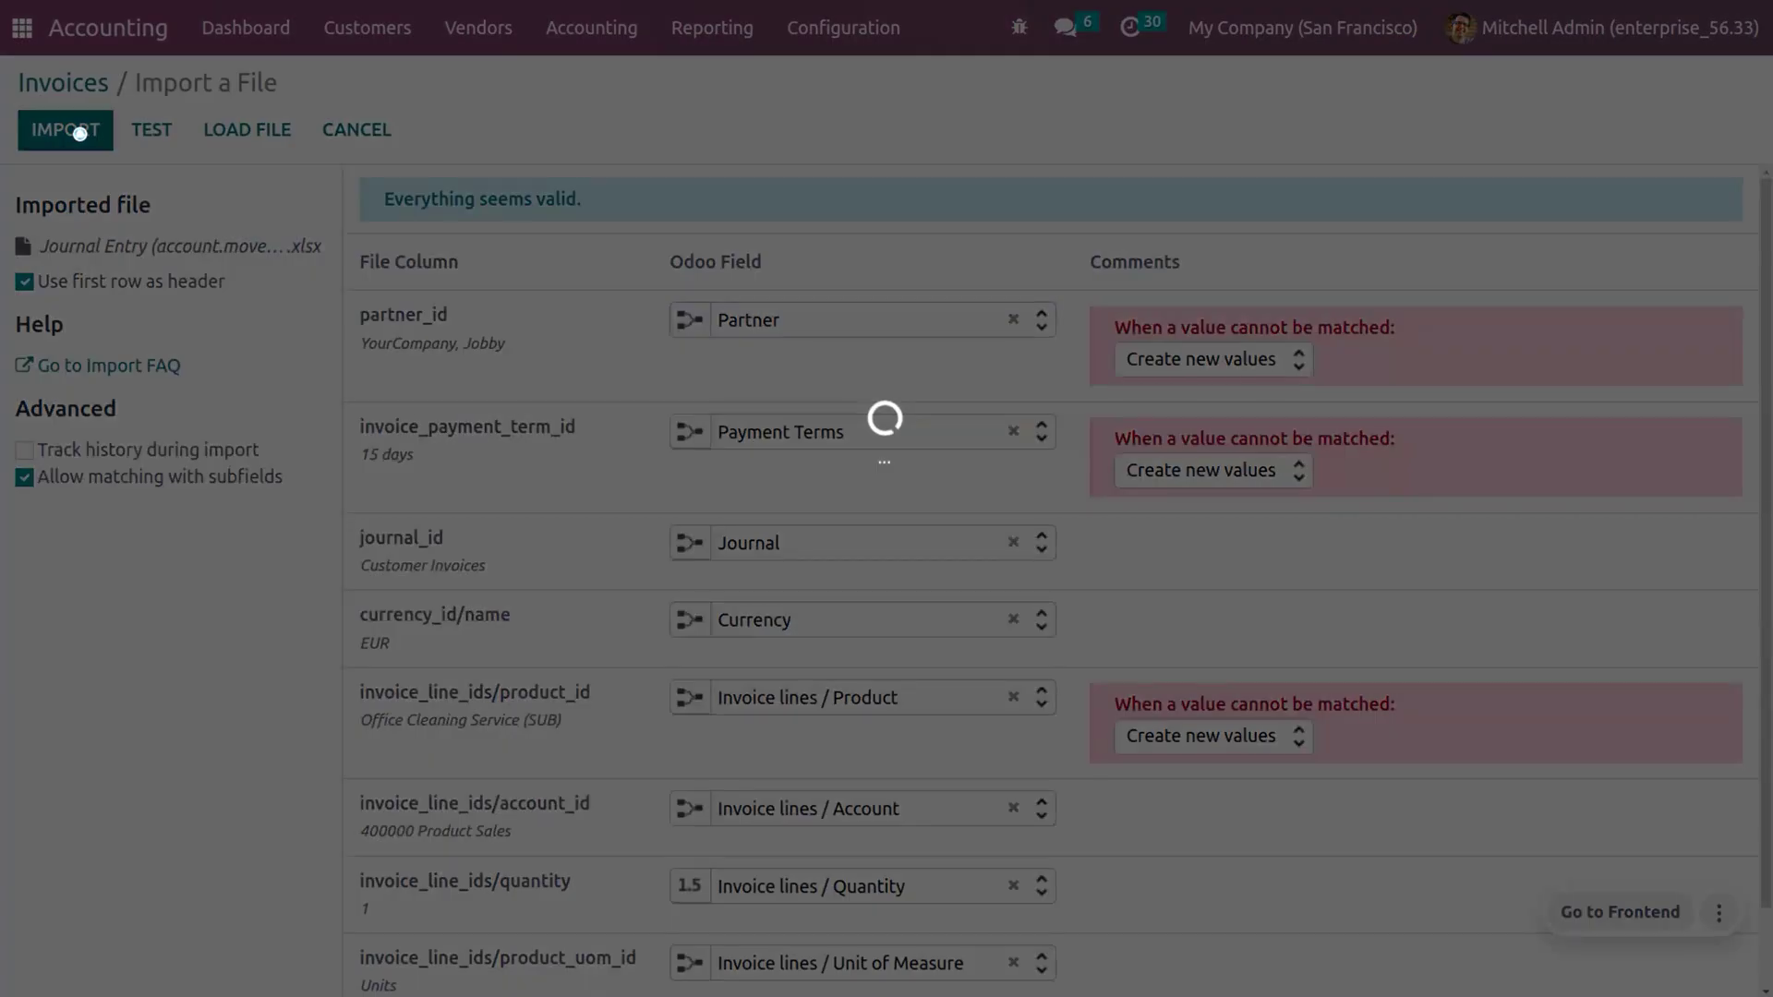
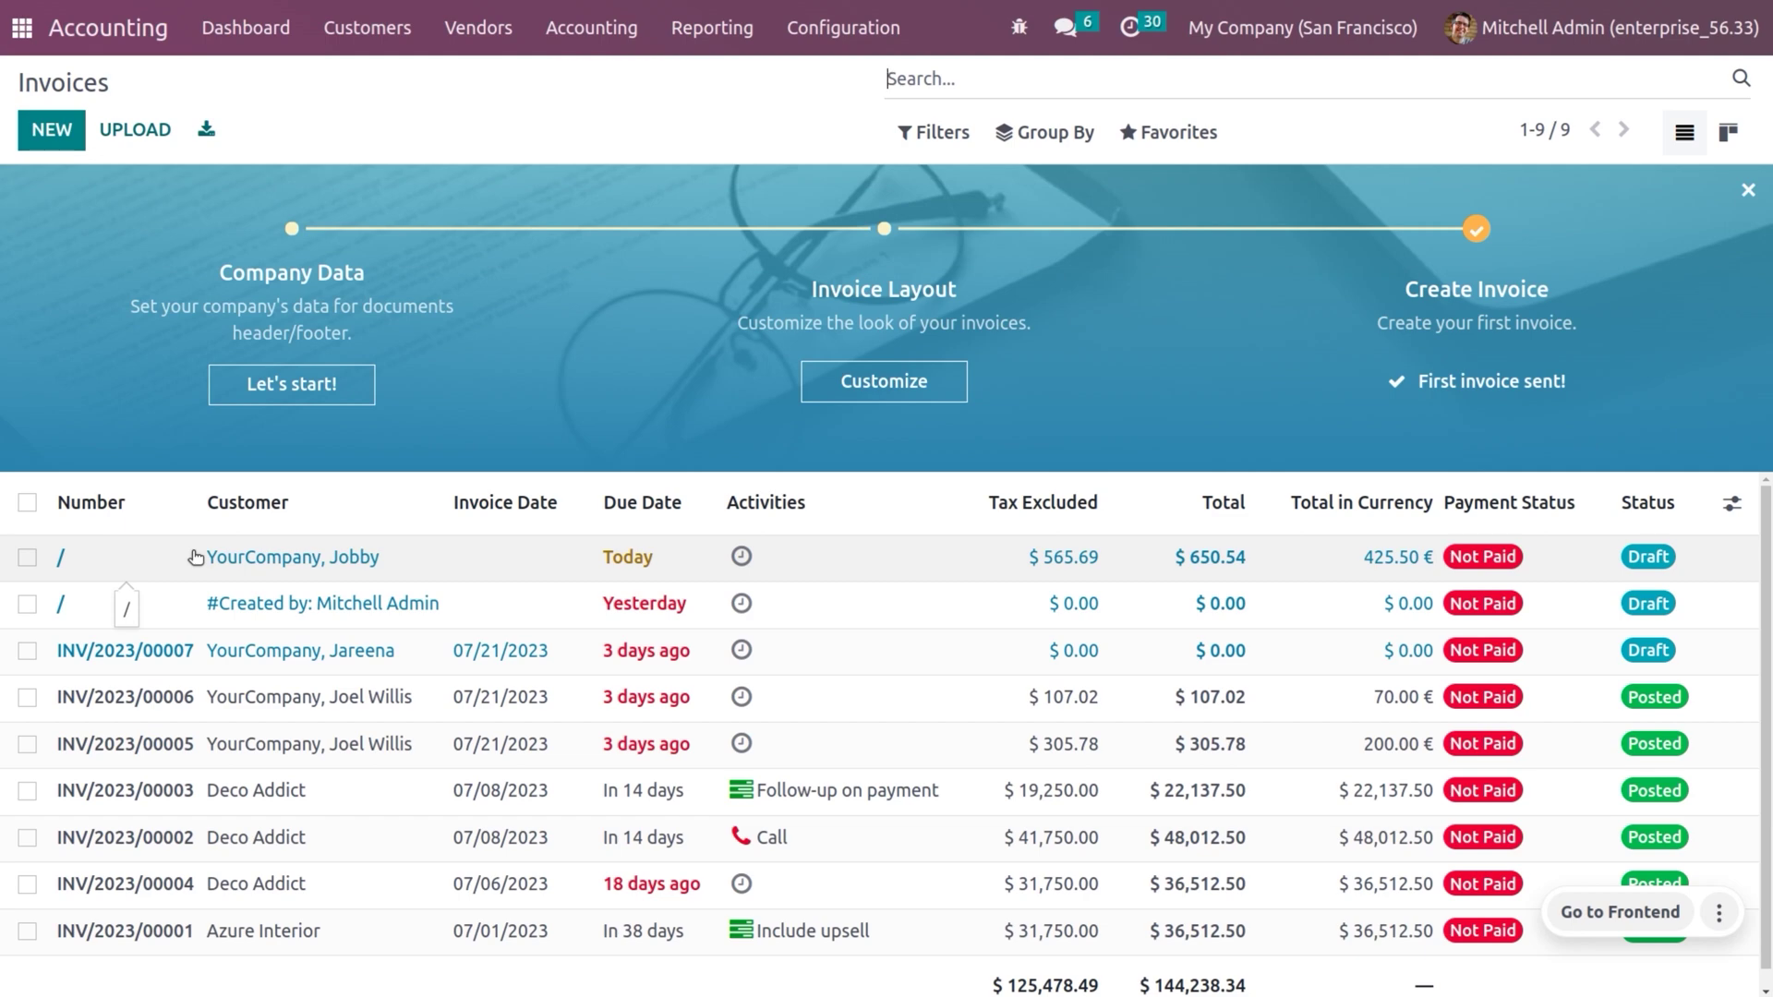
# Step: Open the Mic product from the imported draft invoice, set its product type to Storable Product and save it
pyautogui.click(195, 557)
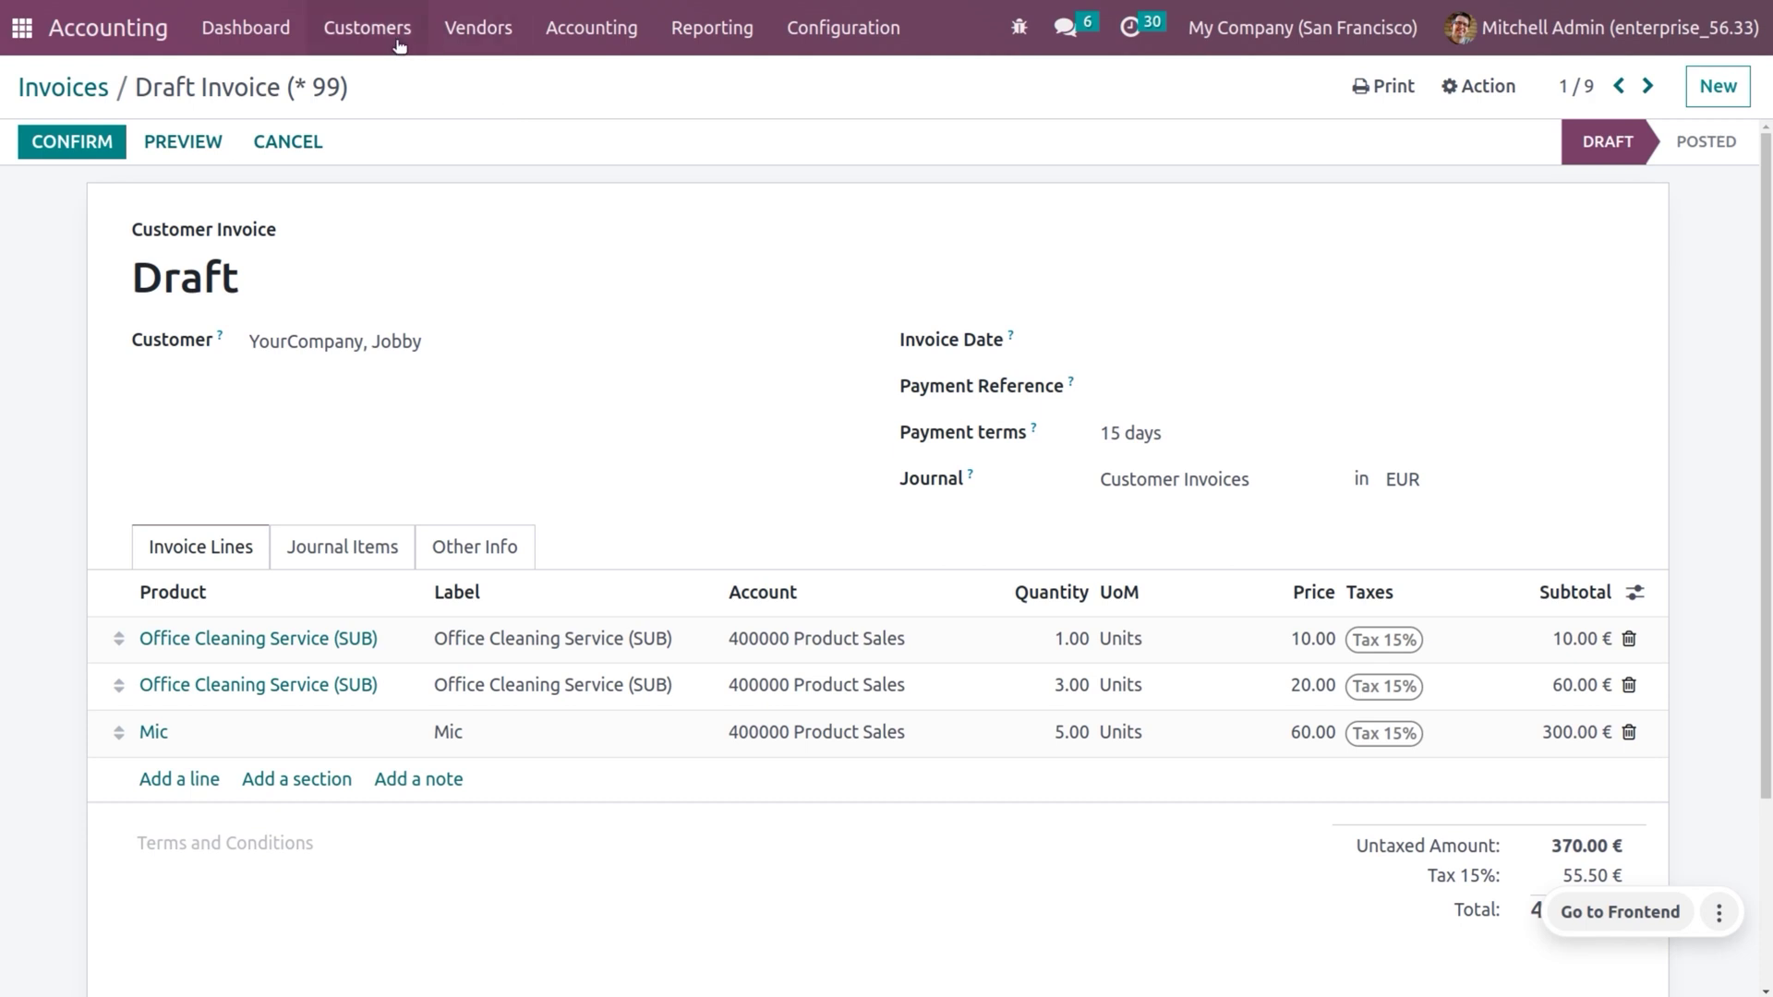
pyautogui.click(155, 738)
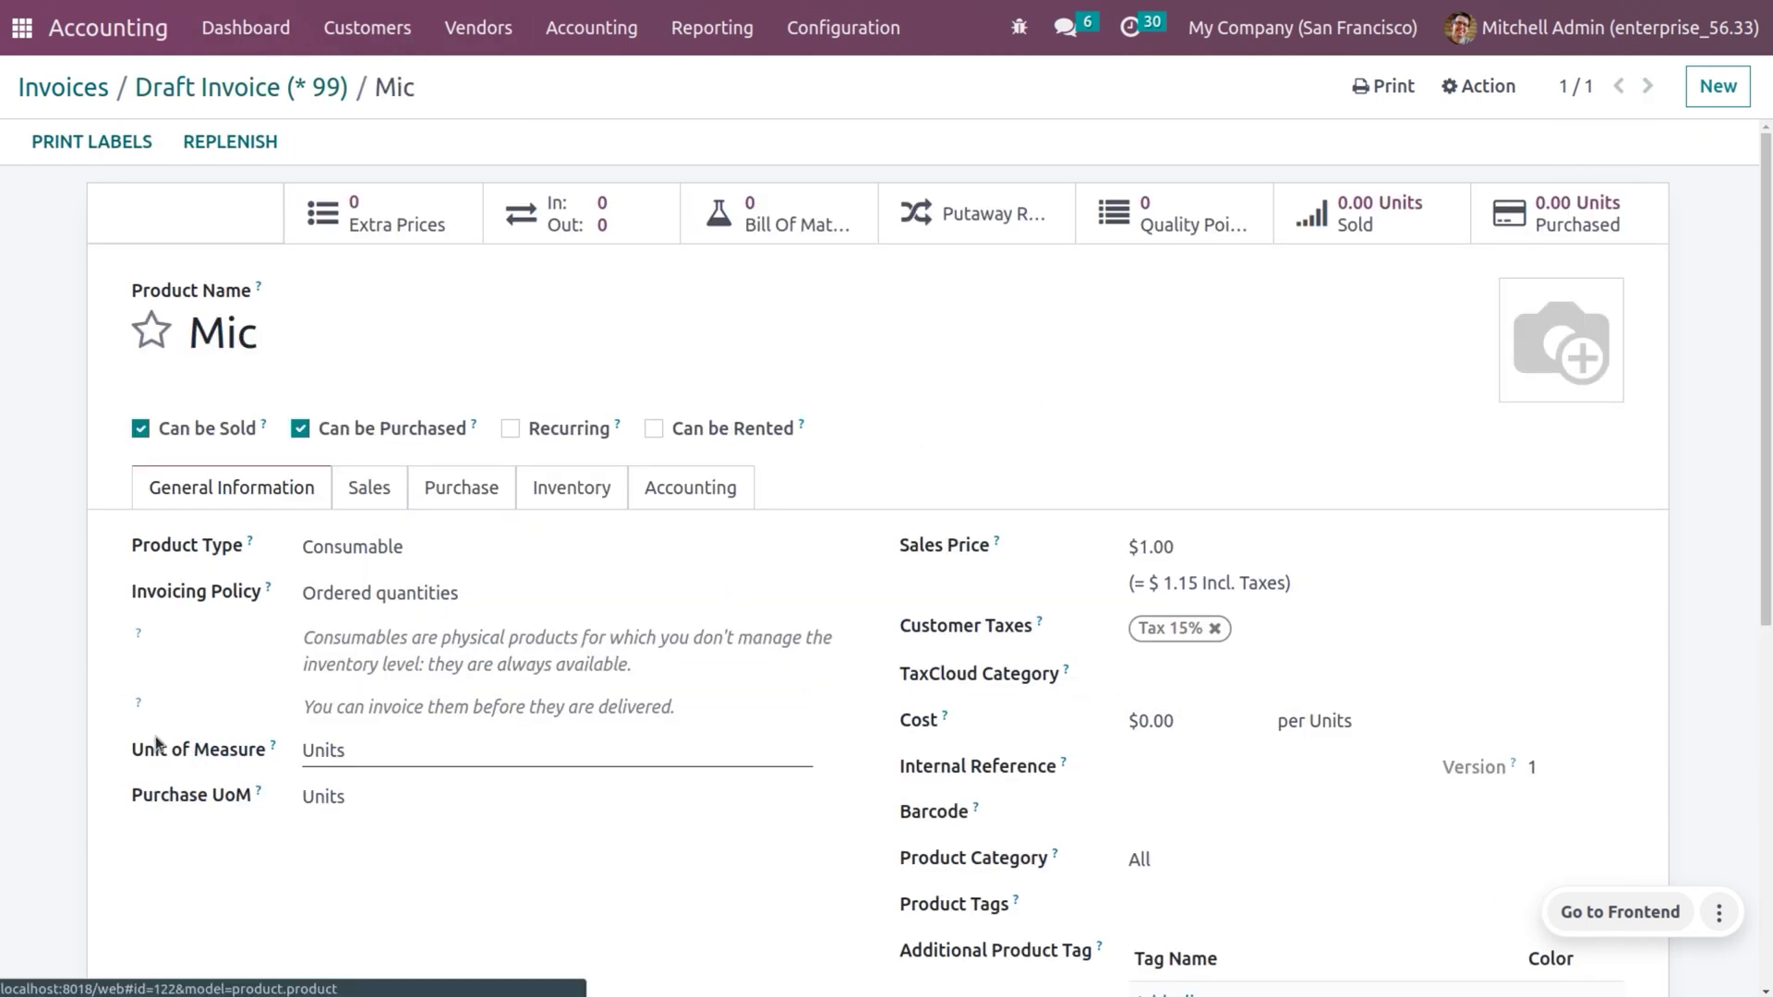
pyautogui.click(436, 546)
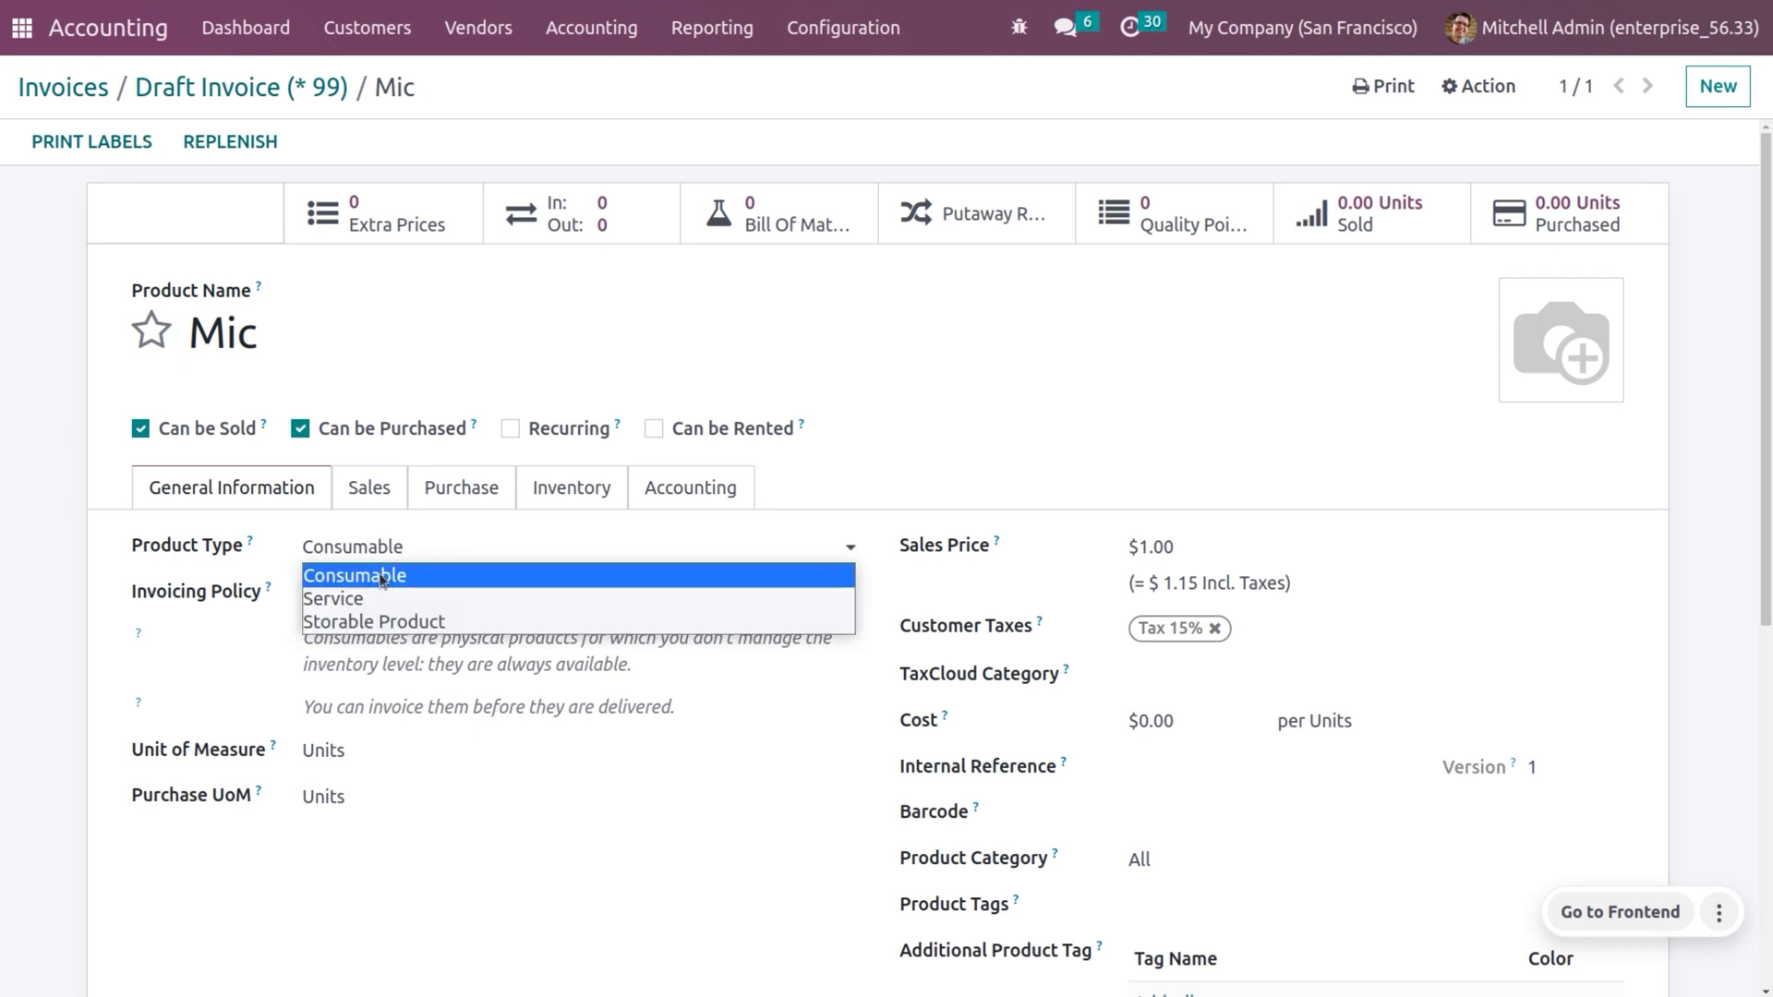
pyautogui.click(366, 628)
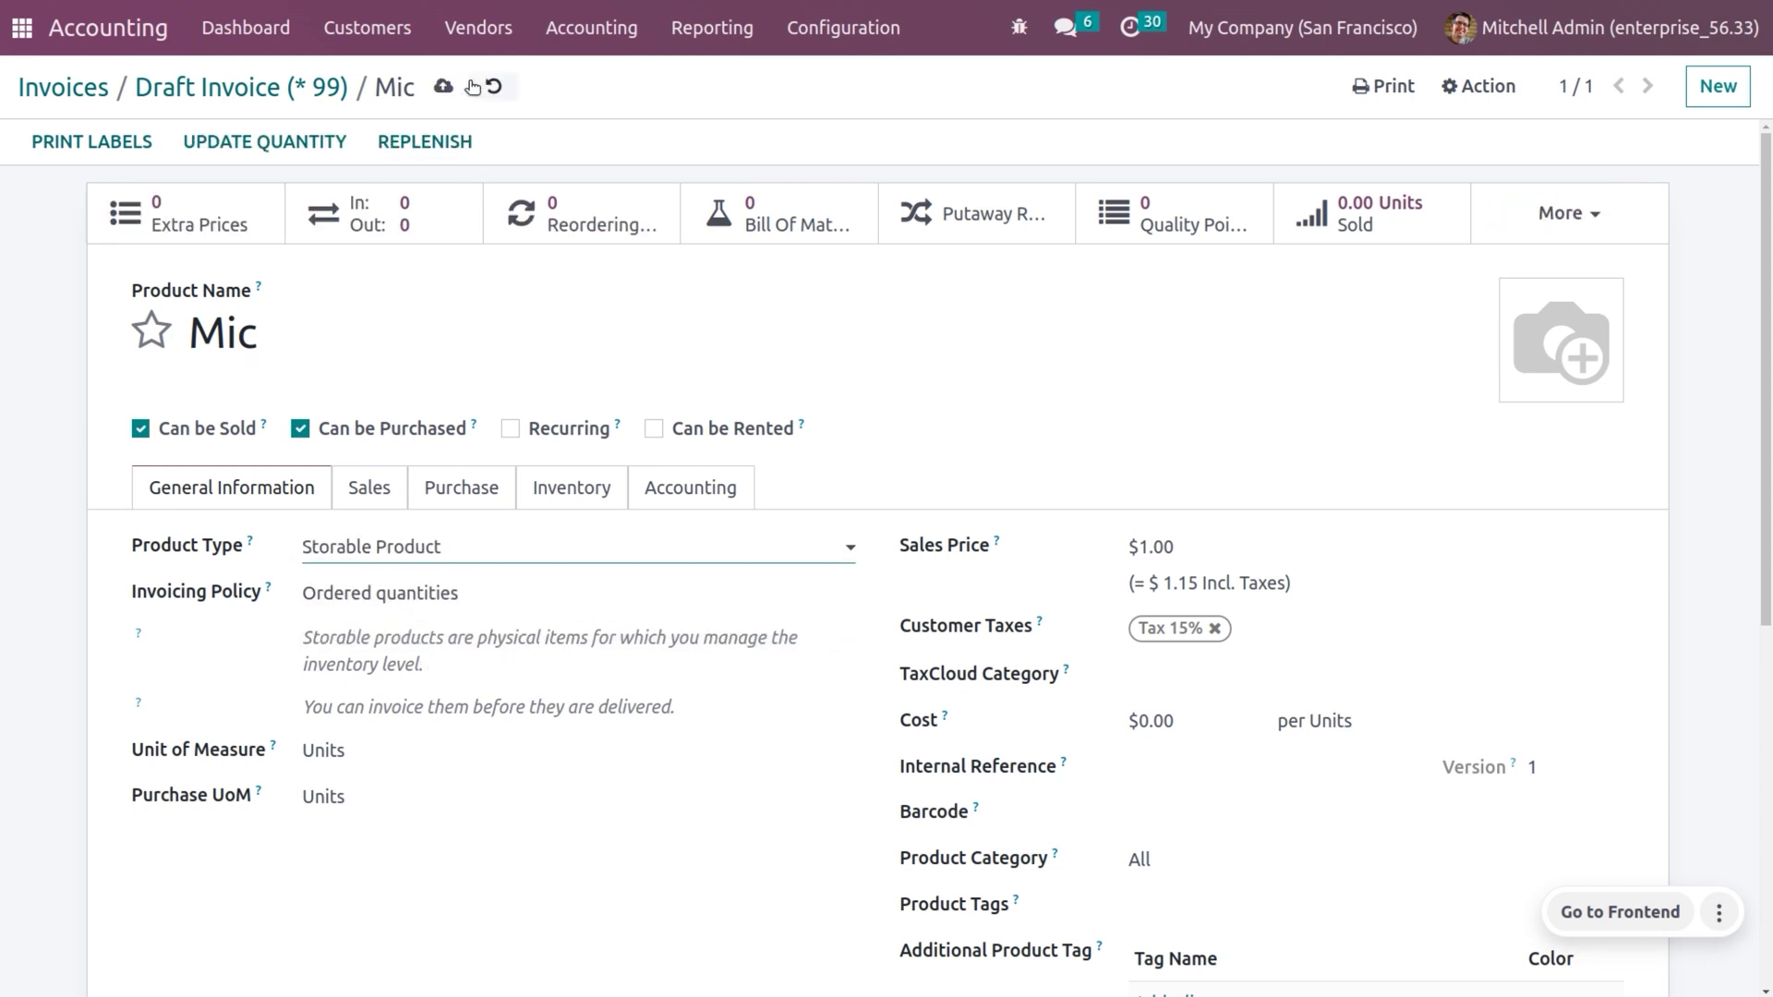
pyautogui.click(444, 87)
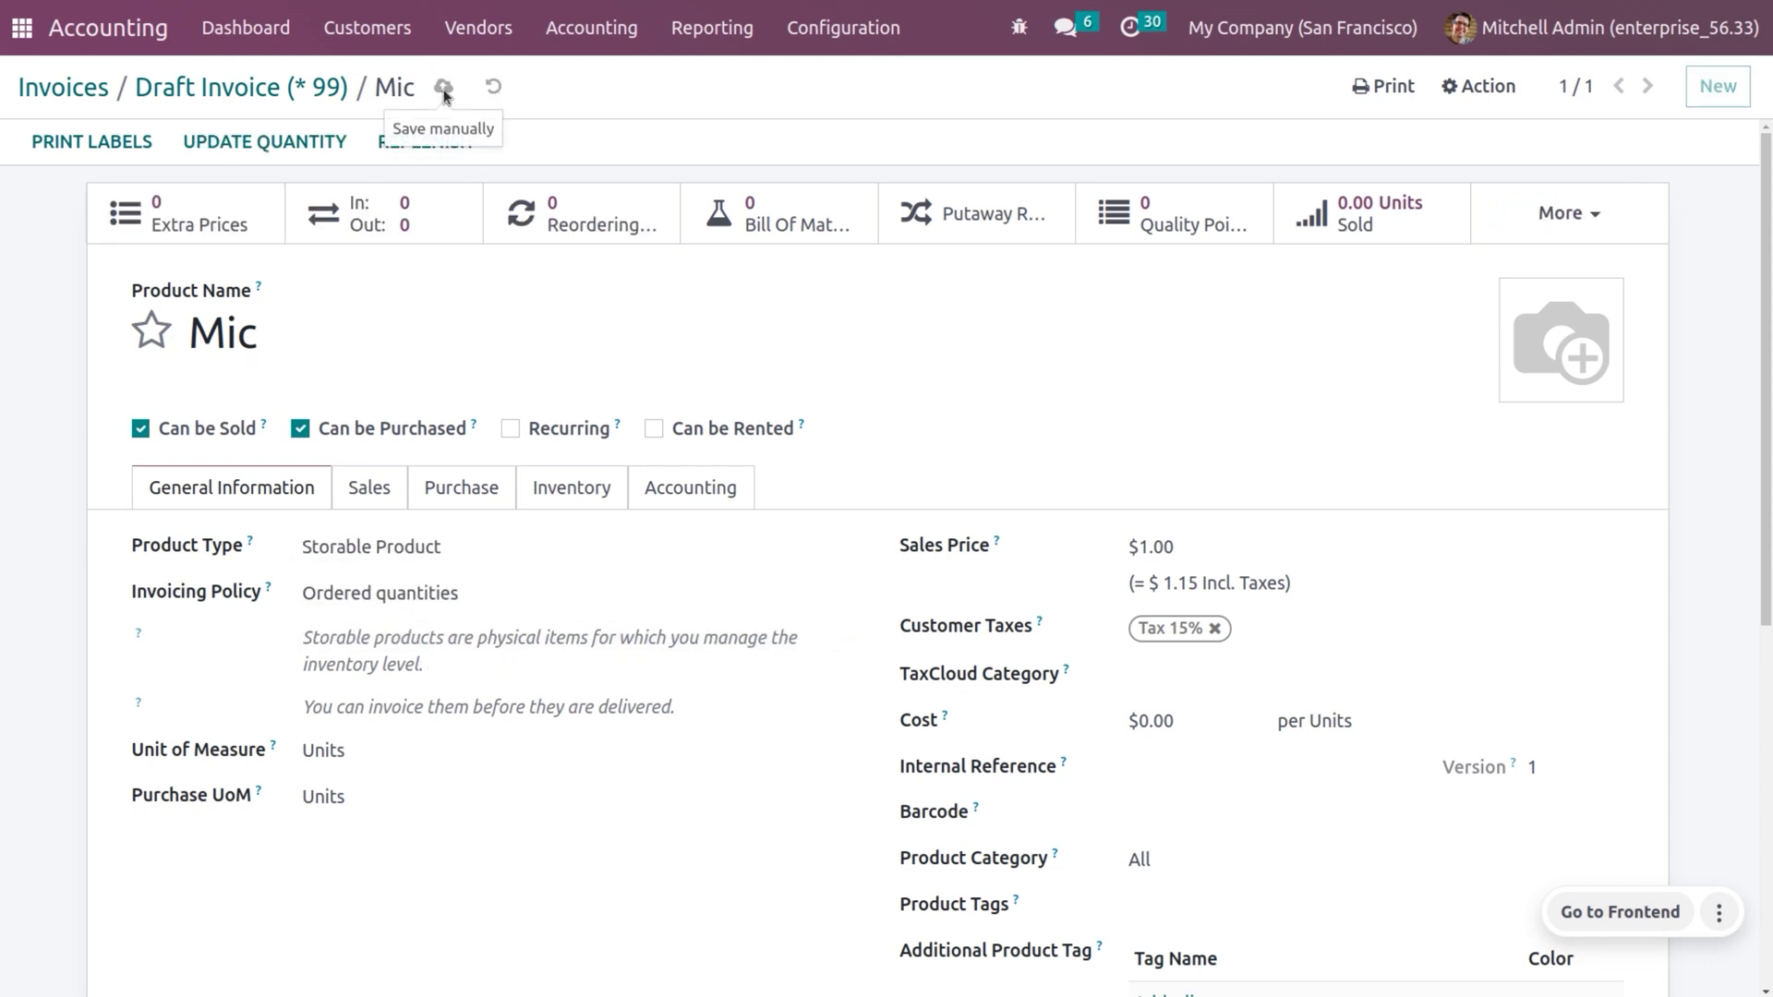
# Step: Return to the imported draft invoice and confirm it
pyautogui.click(207, 91)
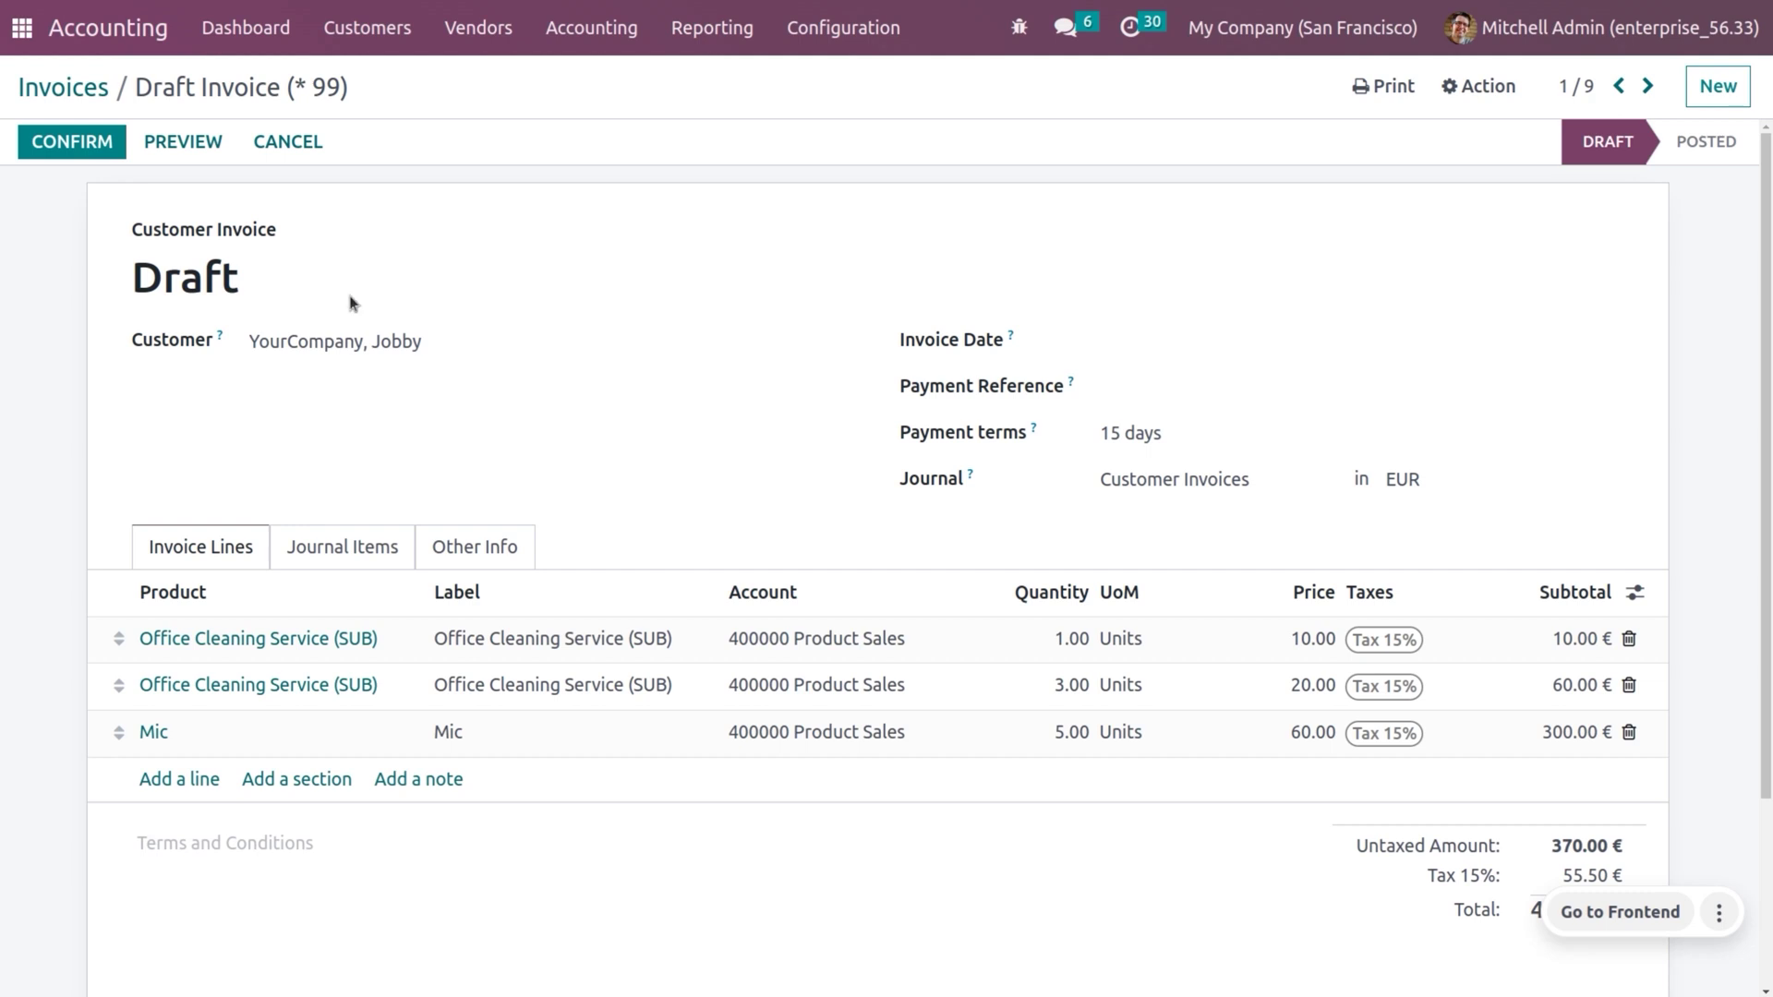
pyautogui.click(89, 145)
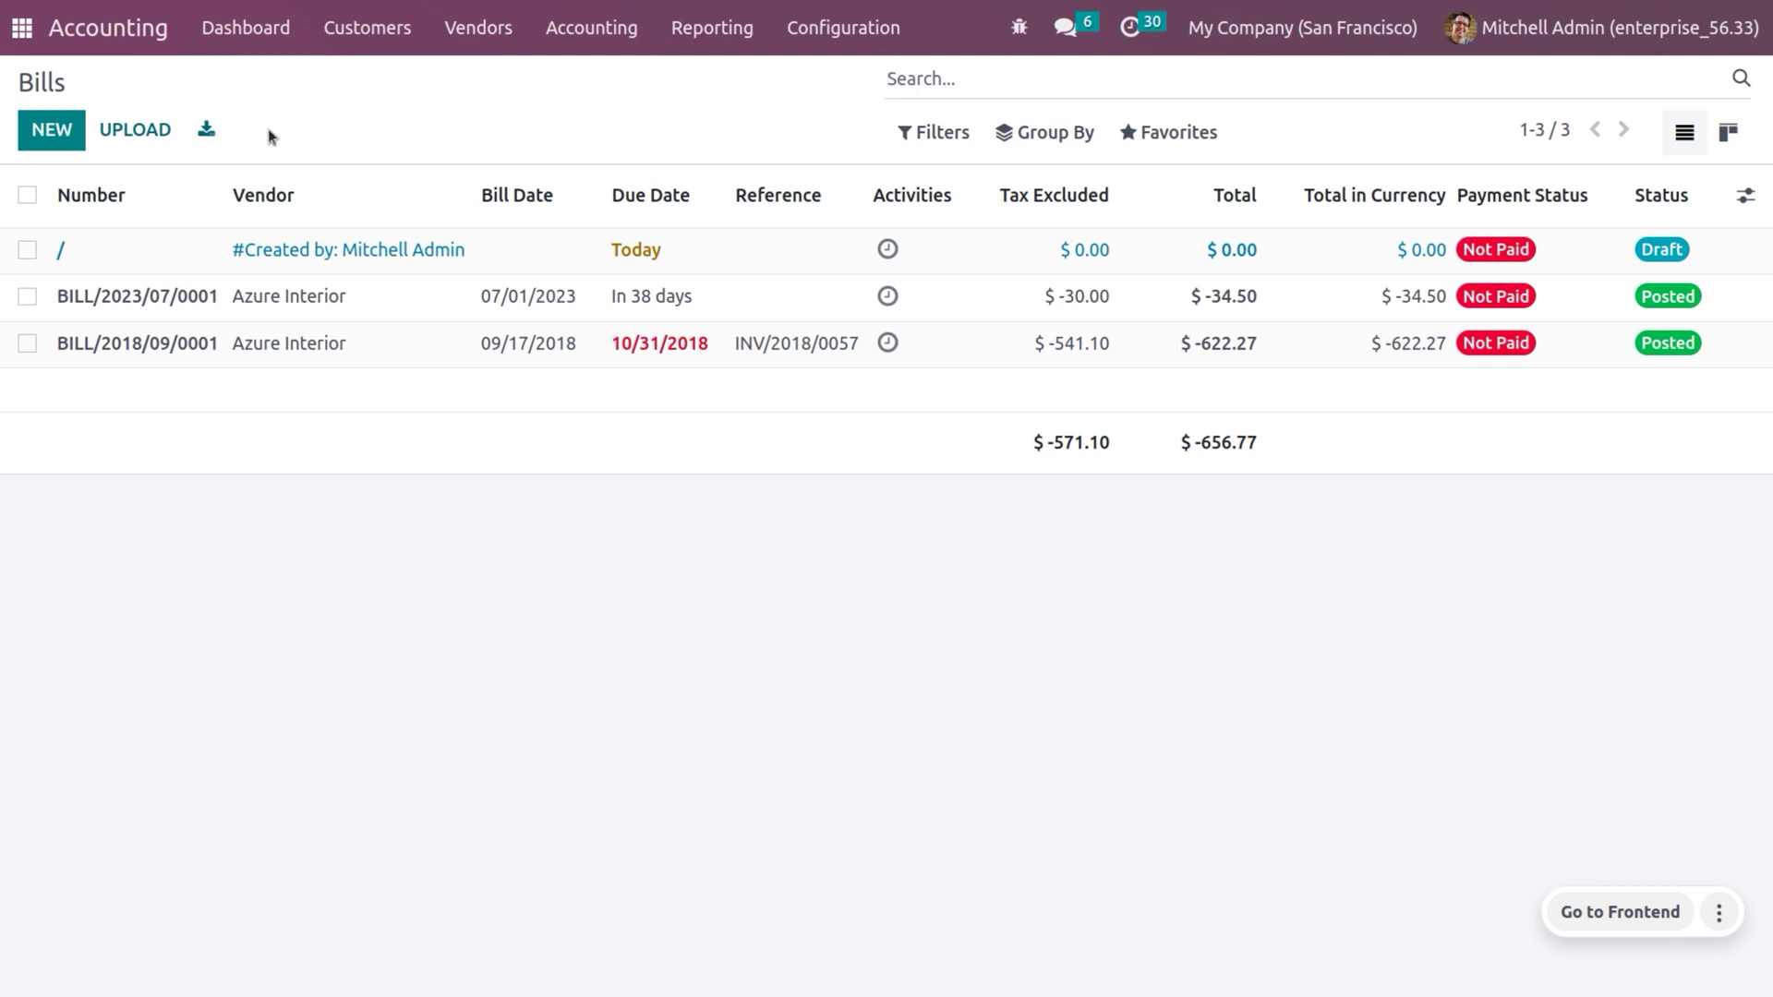
# Step: Export the vendor bills list to a spreadsheet and save the file in Excel 2007–365 format
pyautogui.click(203, 139)
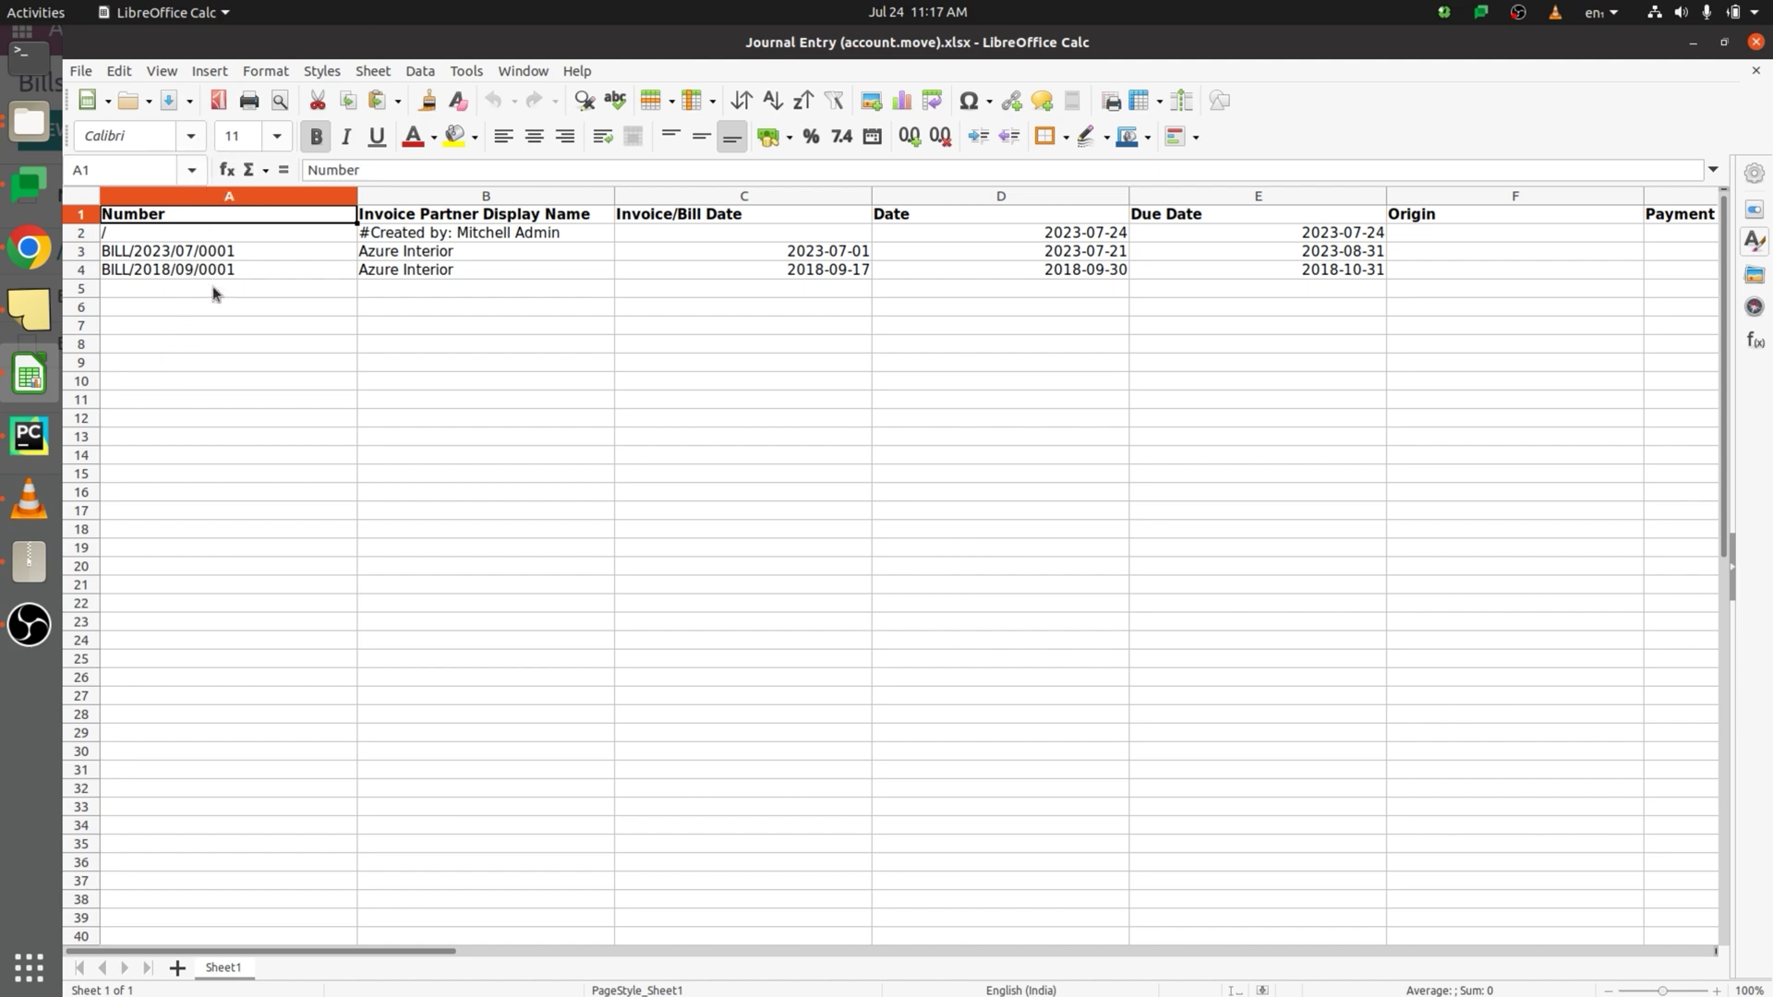
pyautogui.hotkey('ctrl', 's')
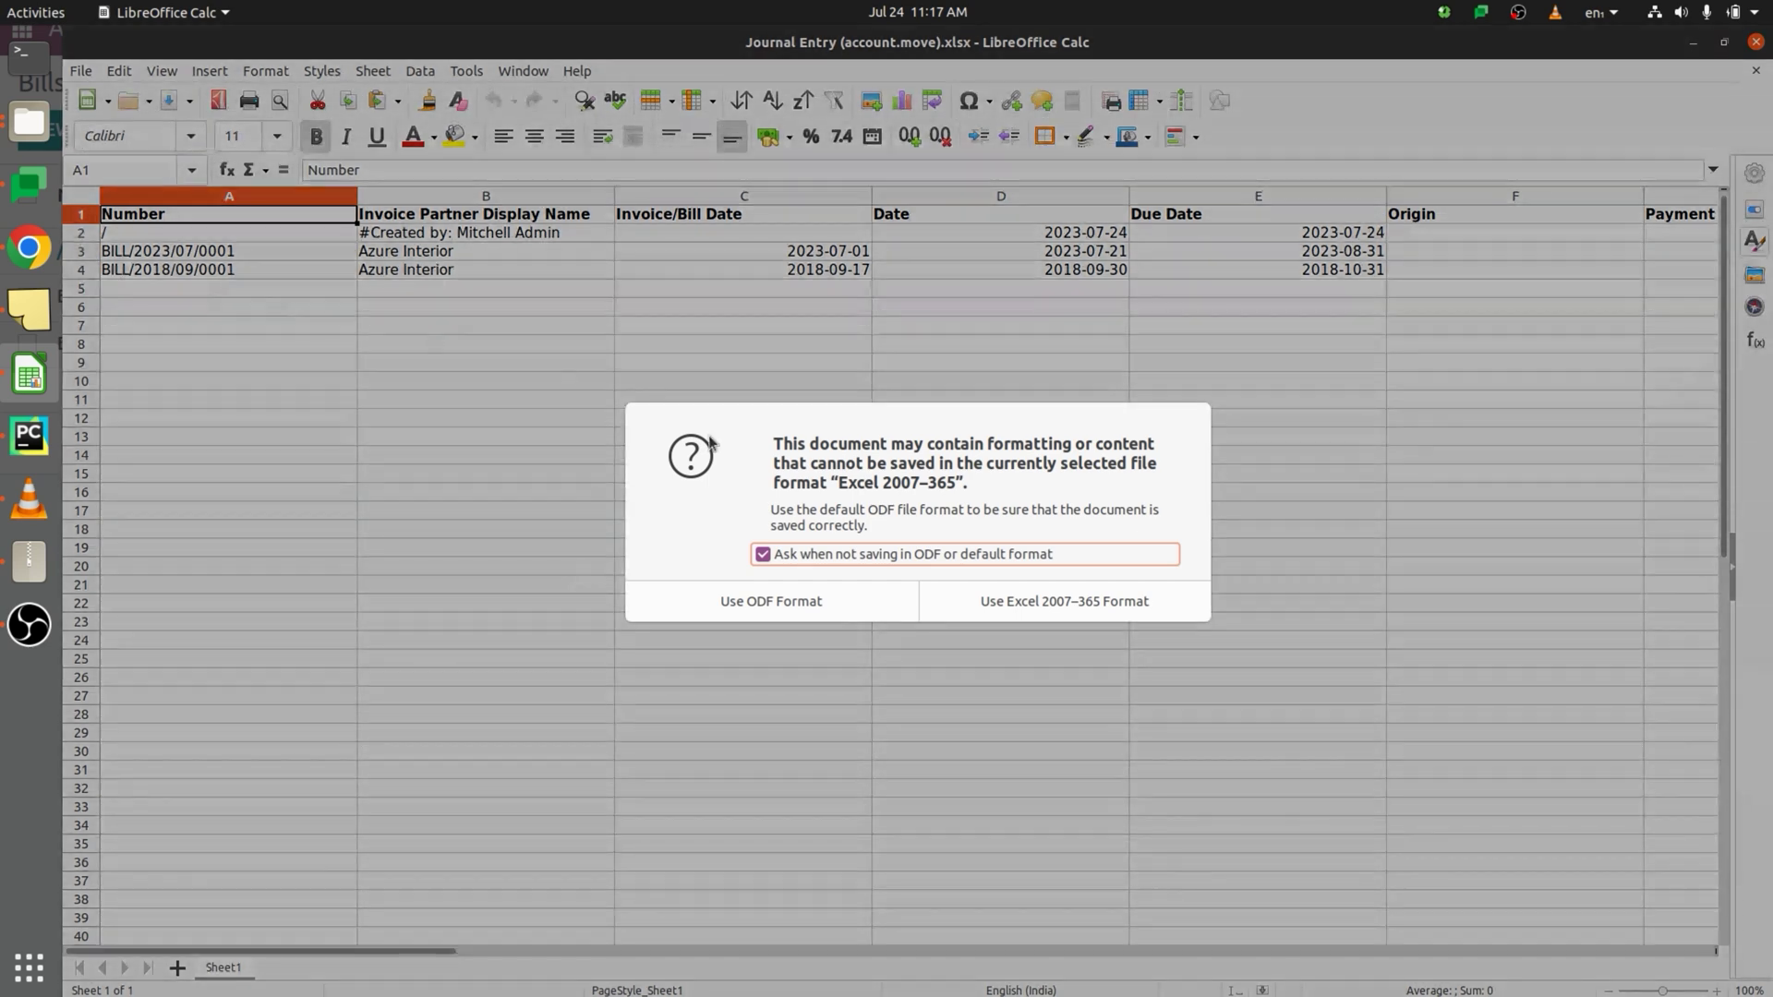
pyautogui.click(1028, 611)
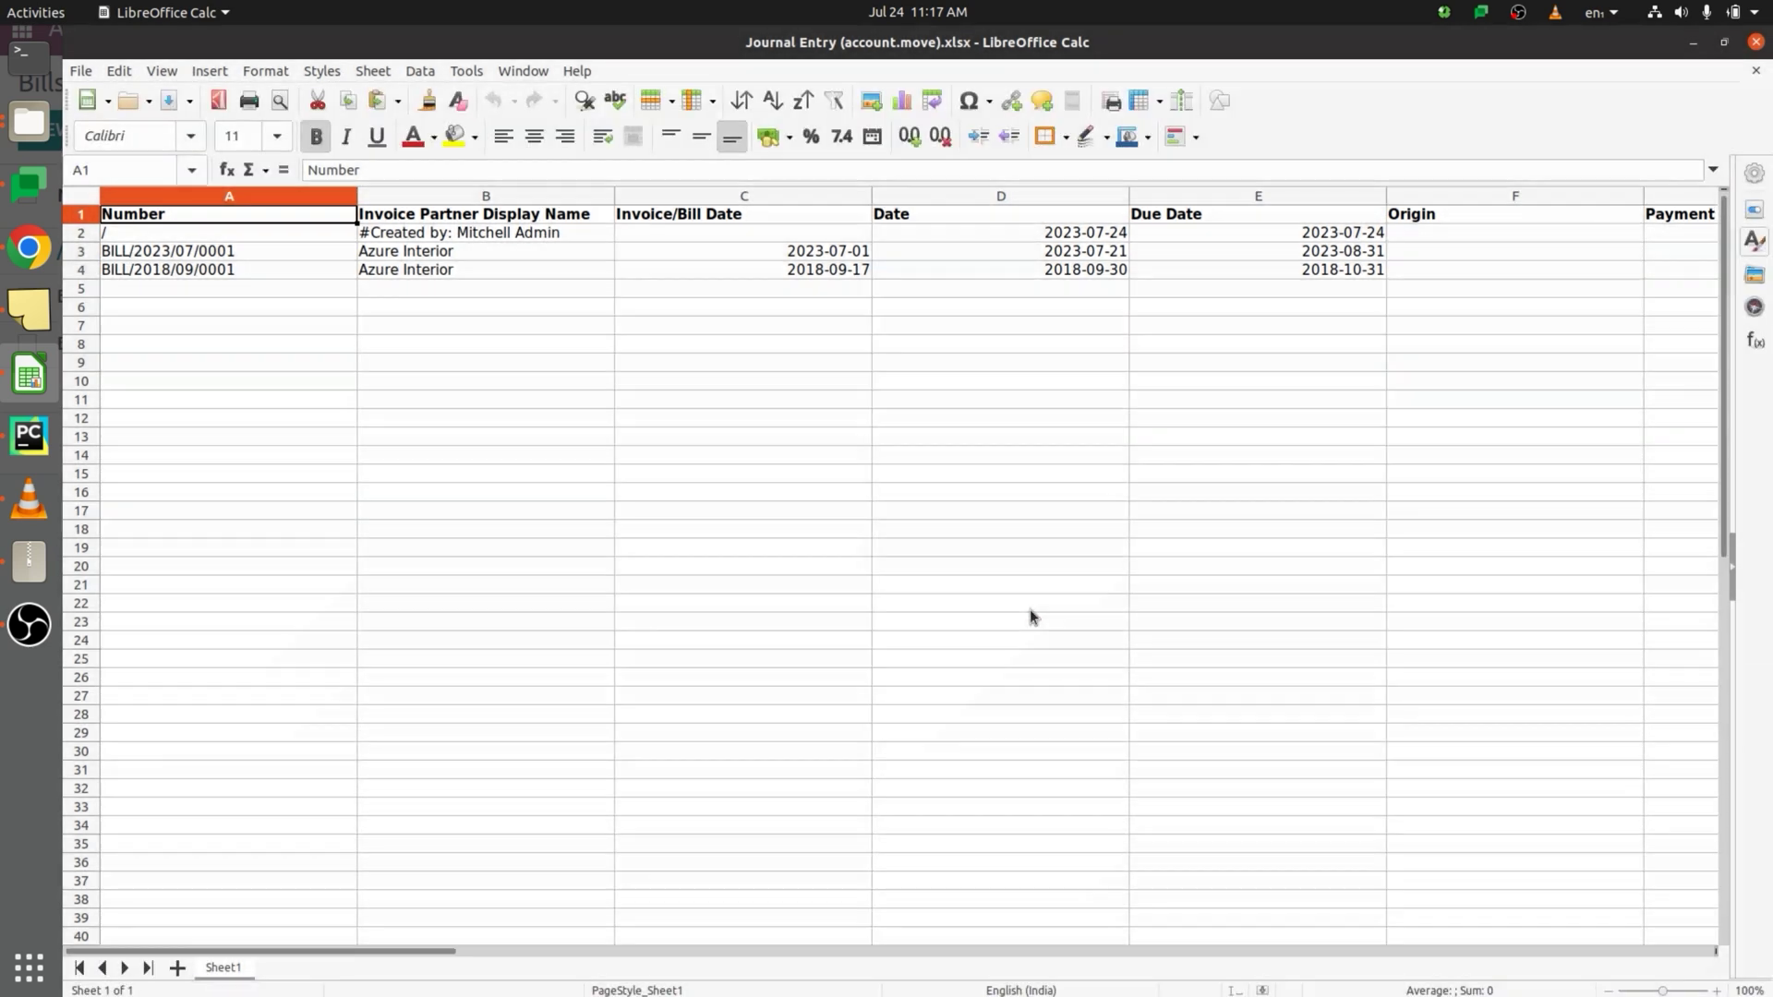
# Step: Switch back to Odoo, upload Journal Entry (account.move).xlsx as a vendor bill and return to the bills list
pyautogui.click(40, 263)
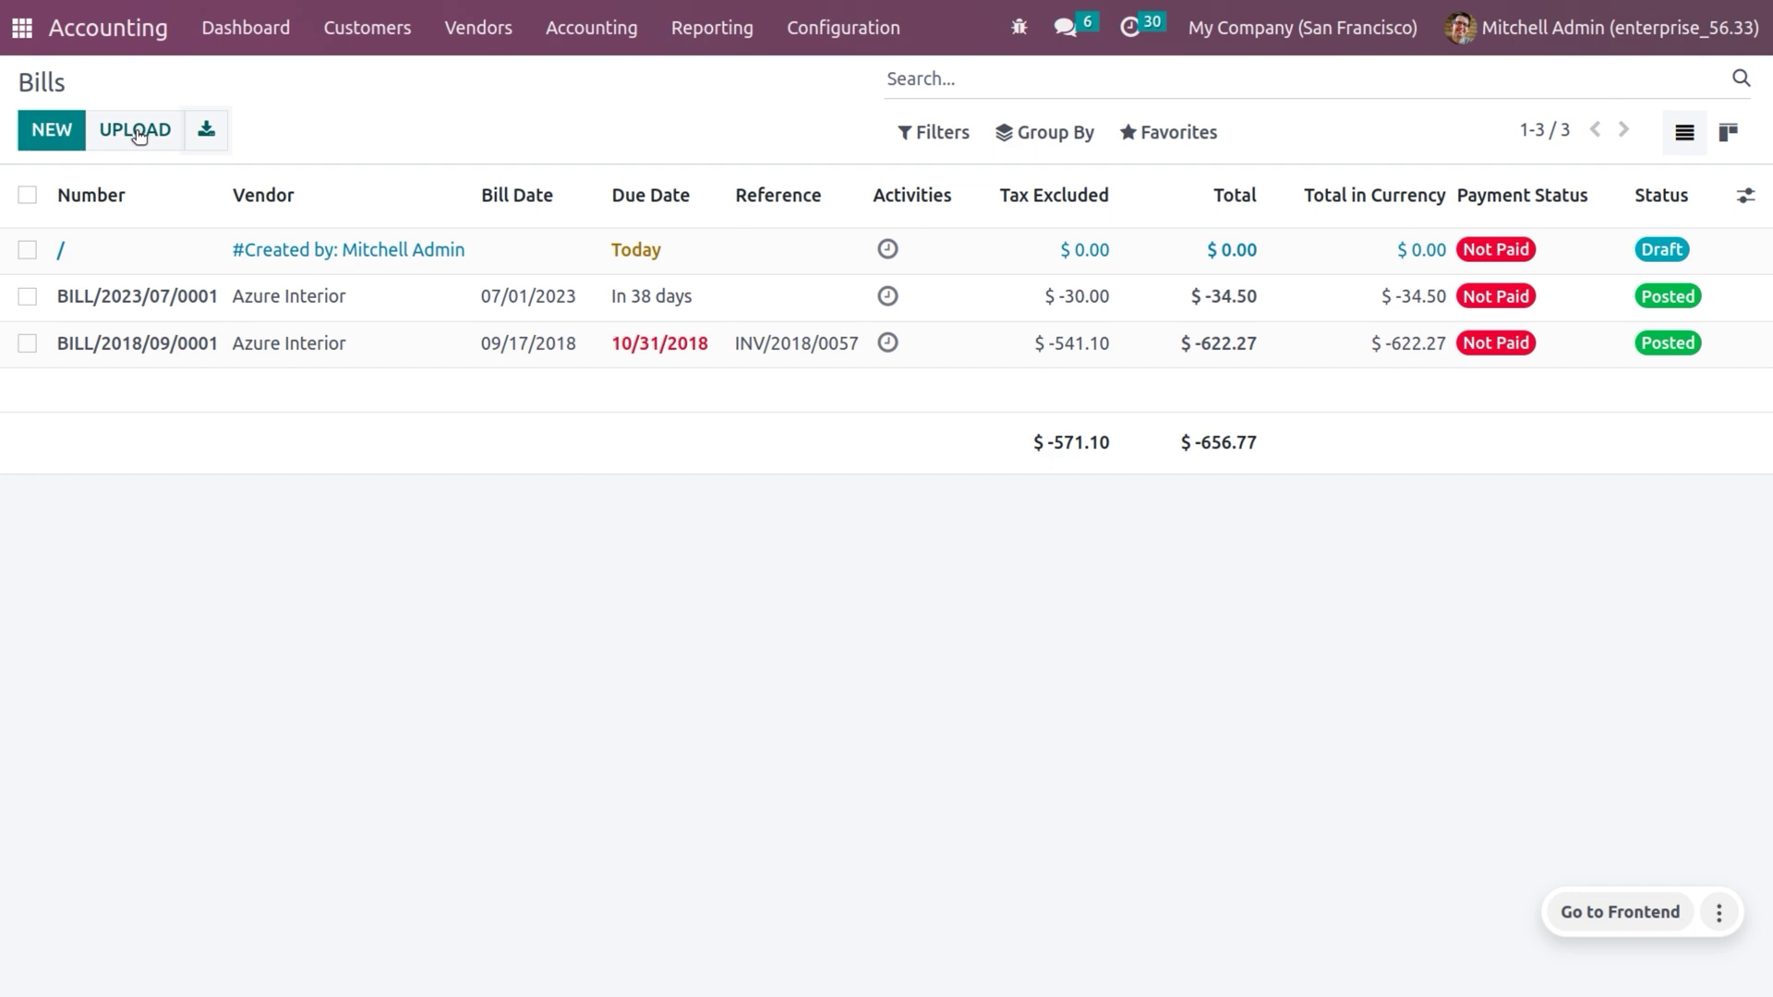
pyautogui.click(139, 134)
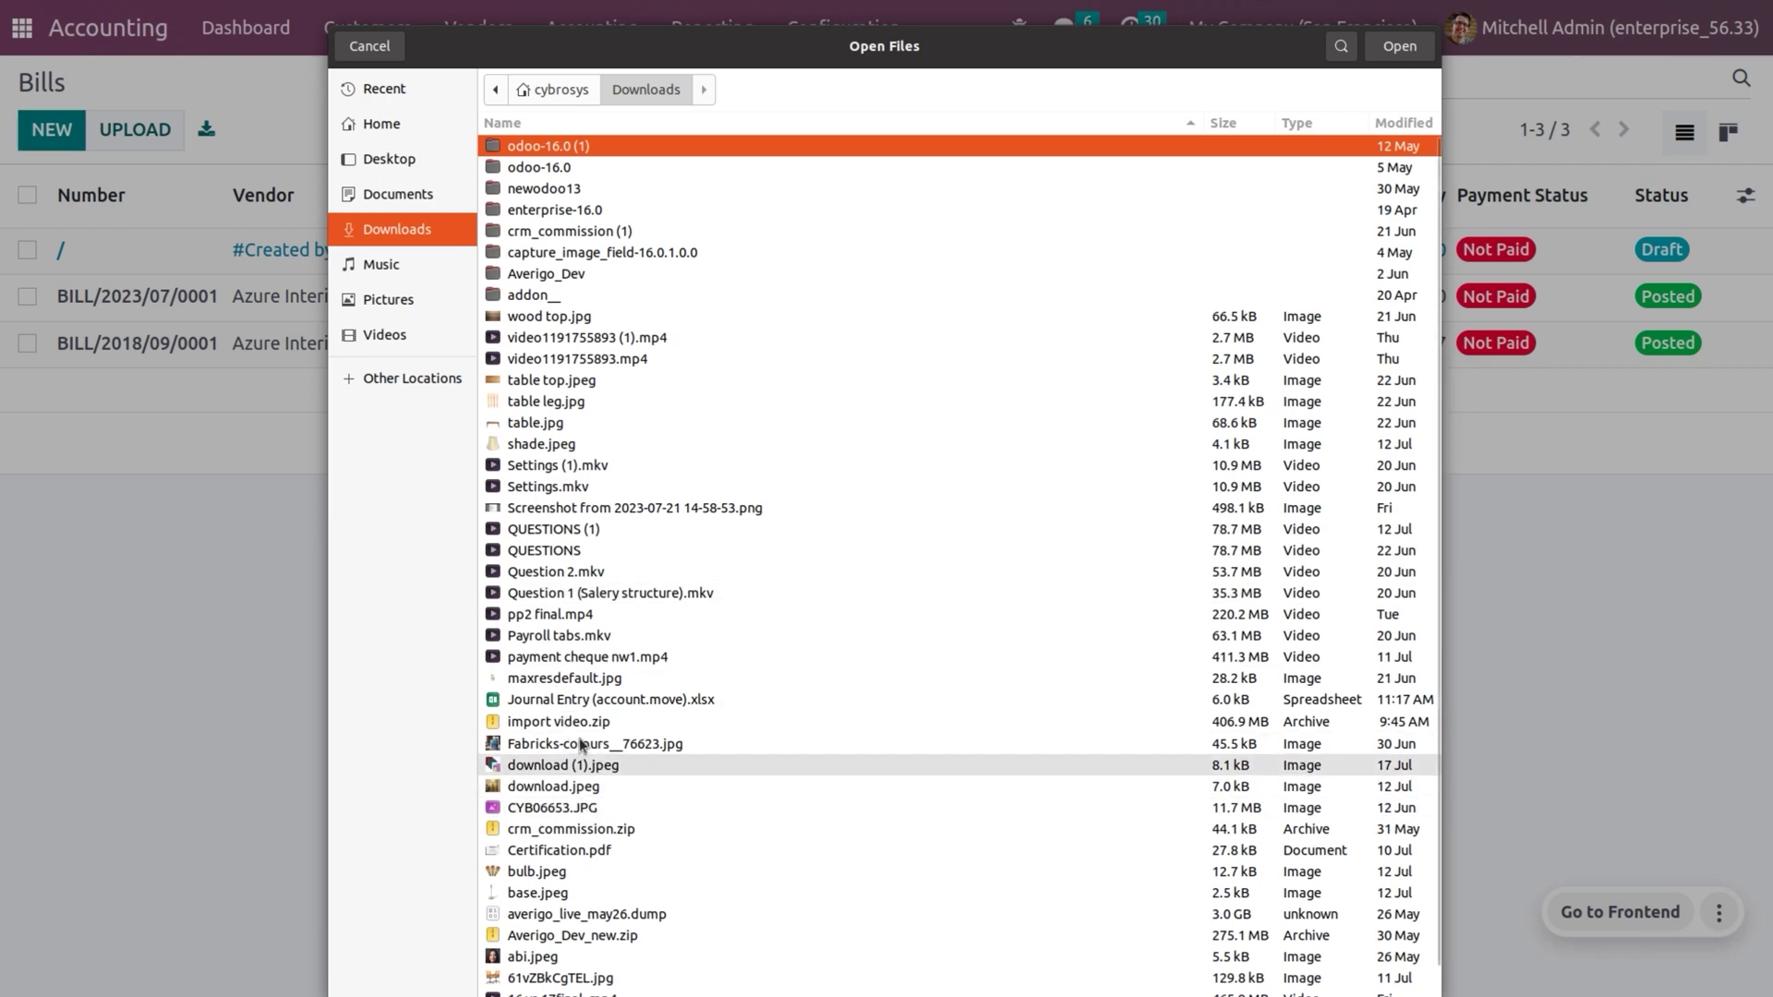
pyautogui.click(569, 702)
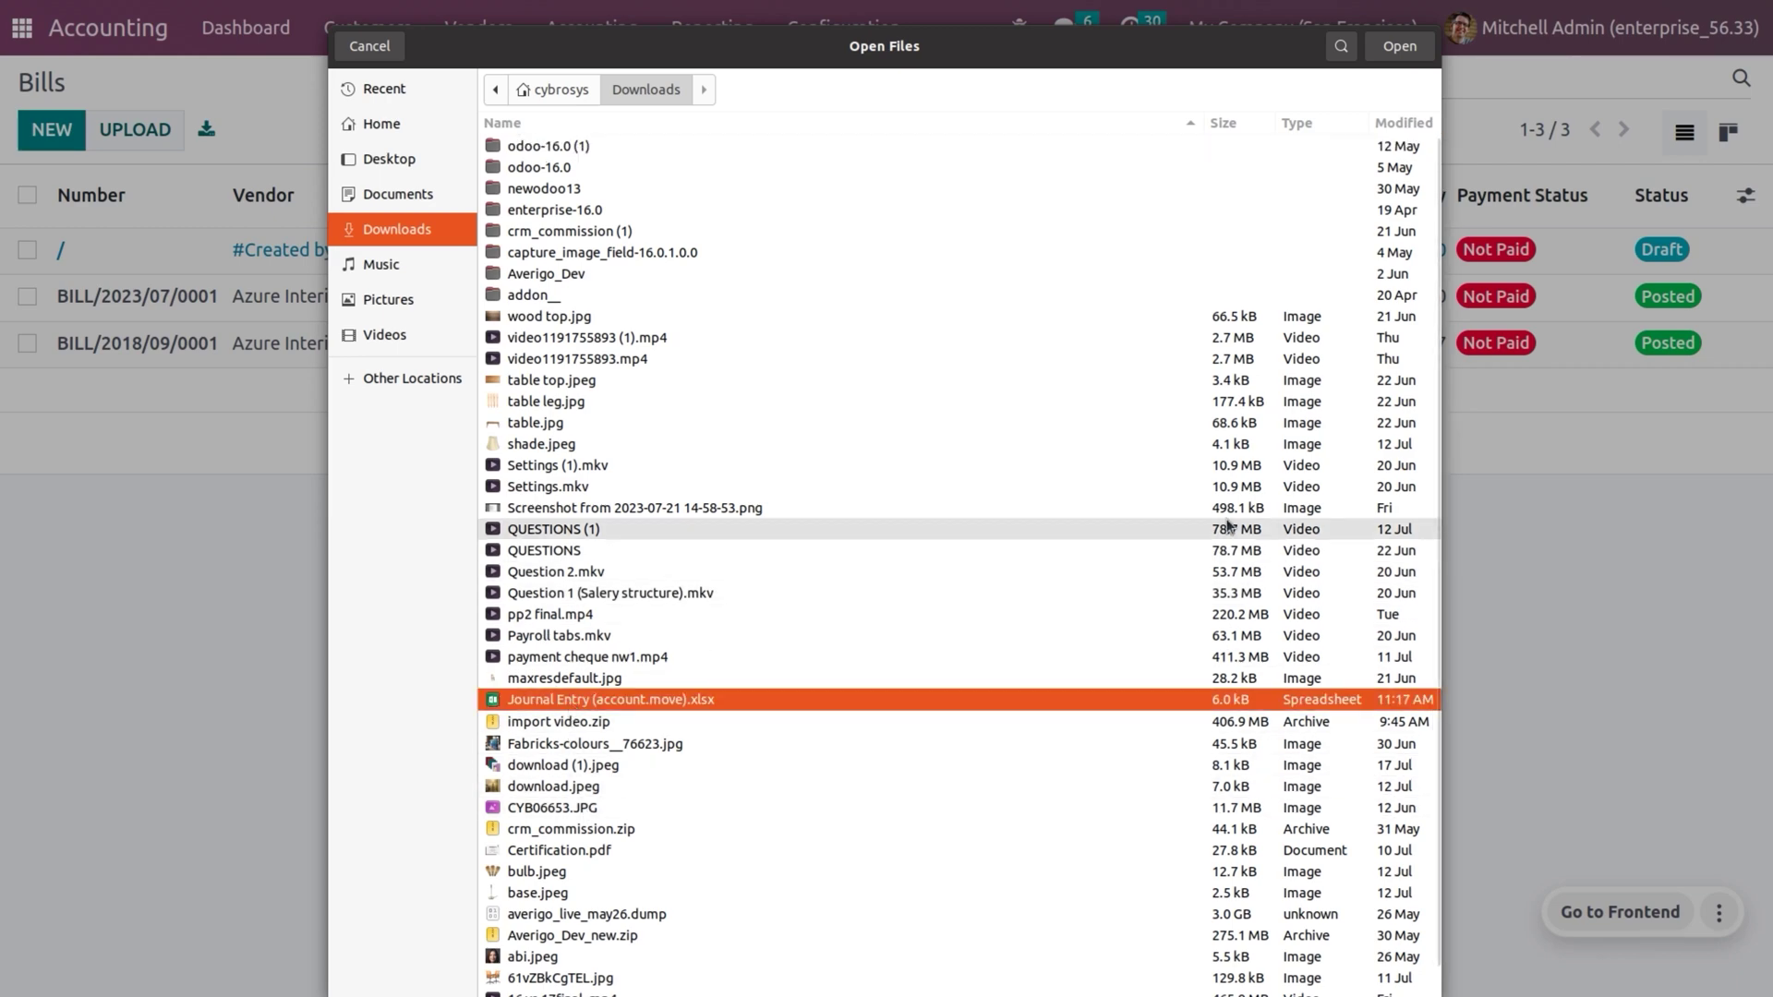
pyautogui.click(1405, 47)
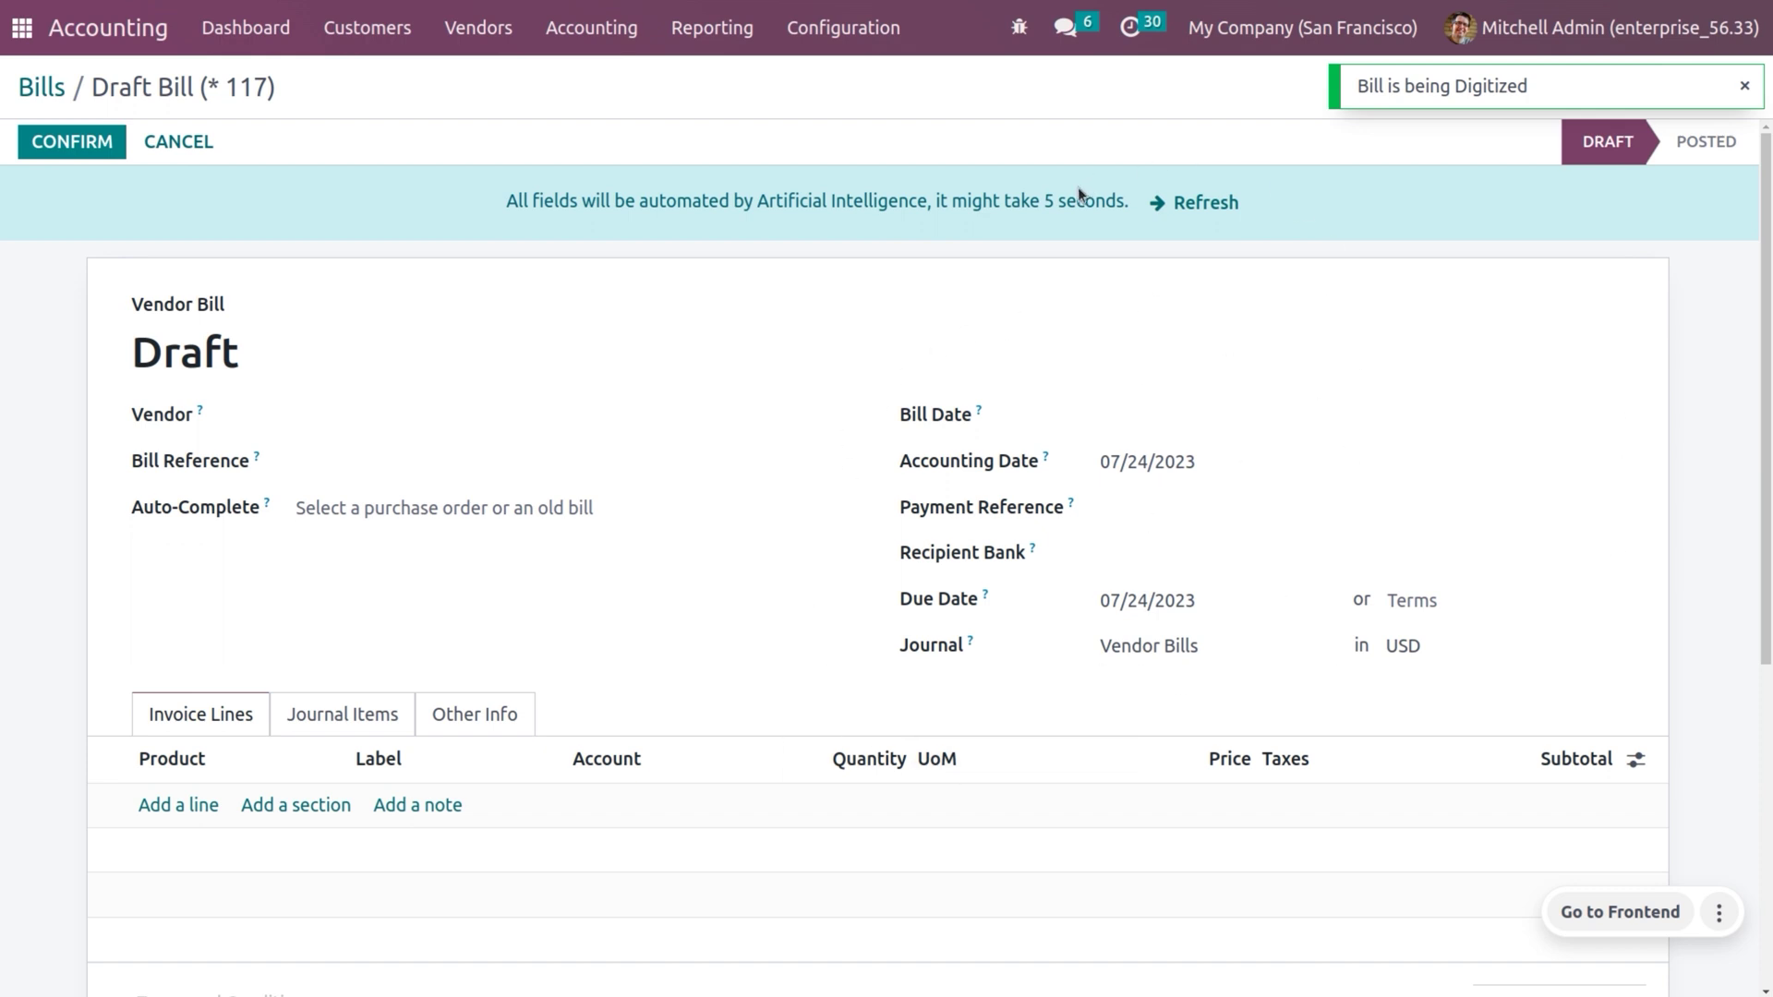
pyautogui.click(35, 92)
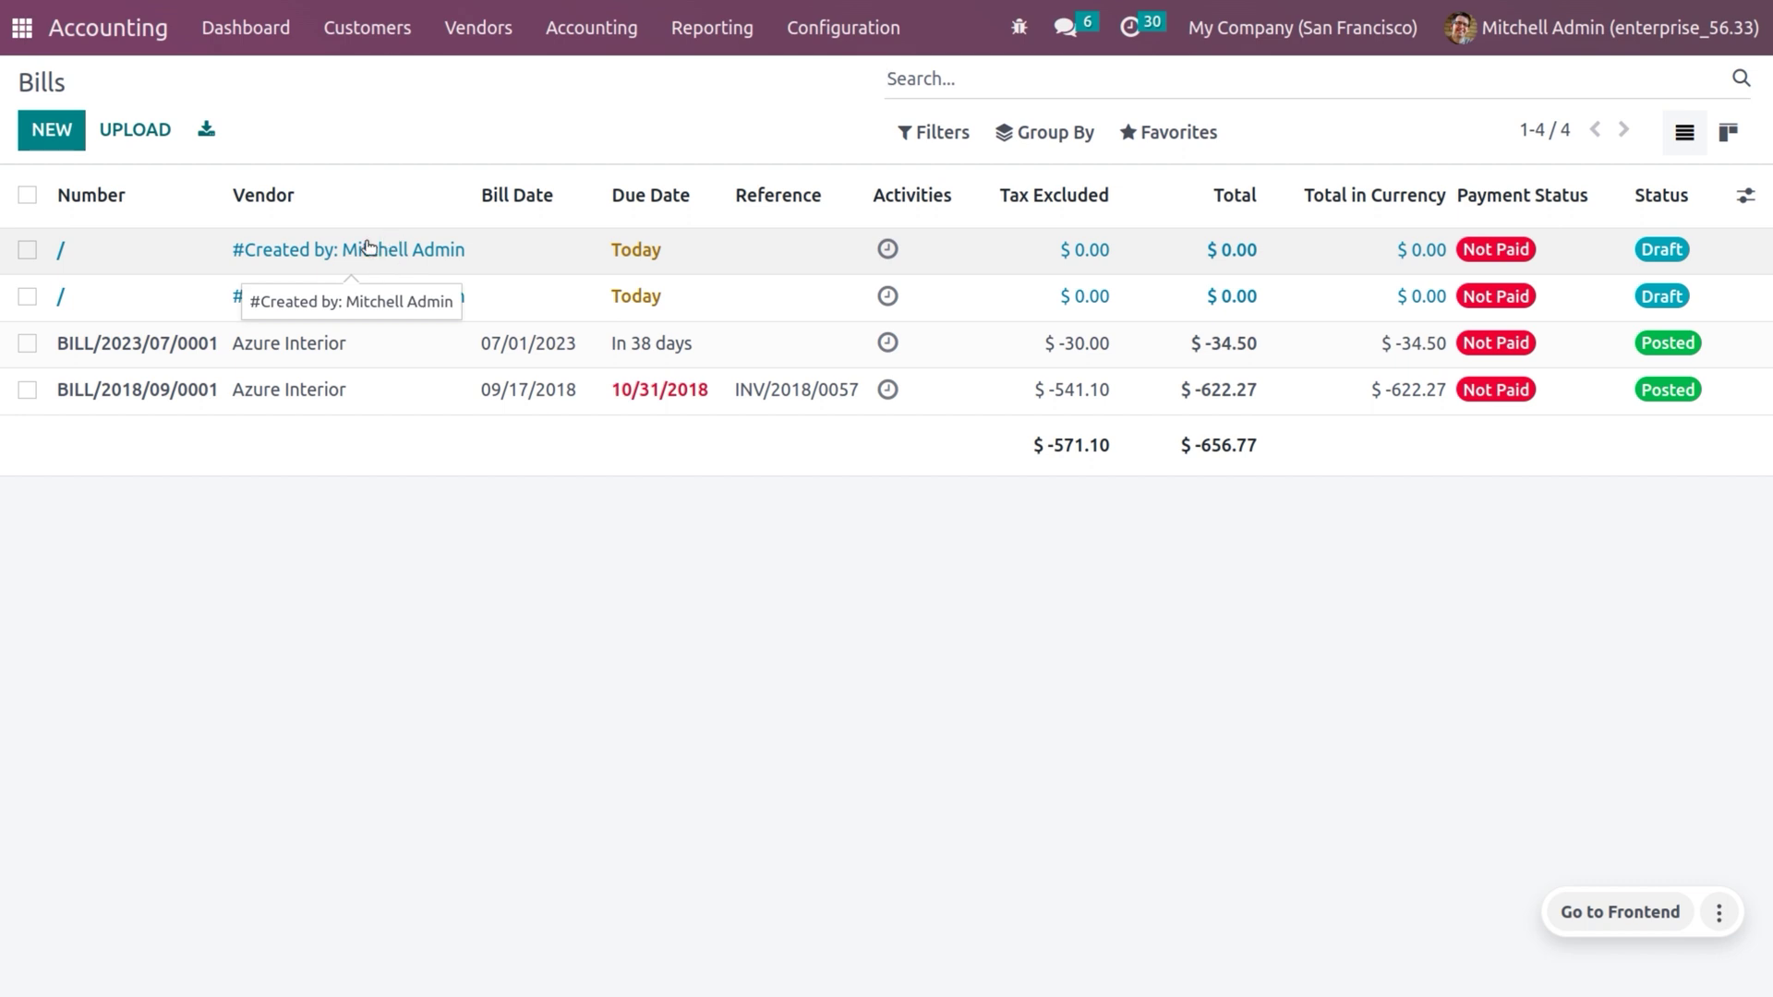
# Step: Export the Azure Interior bill dated 07/01/2023 as an import-compatible XLSX file using the Vendor Bill template
pyautogui.click(27, 343)
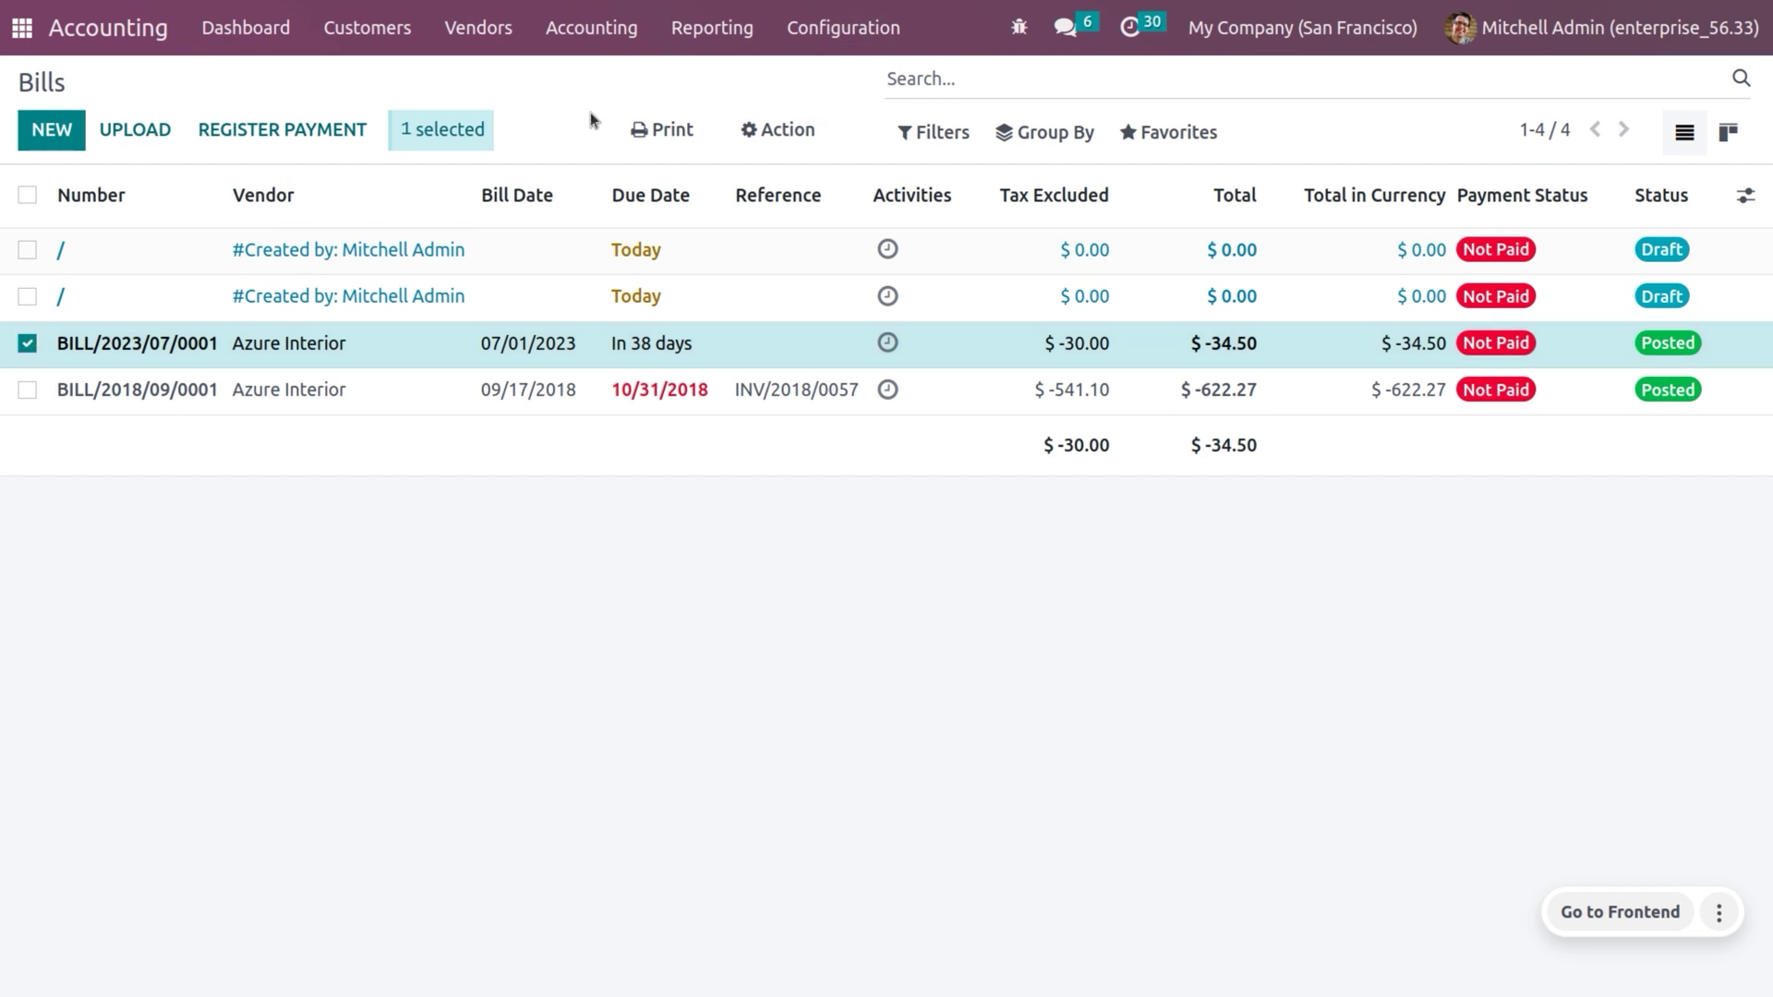
pyautogui.click(805, 138)
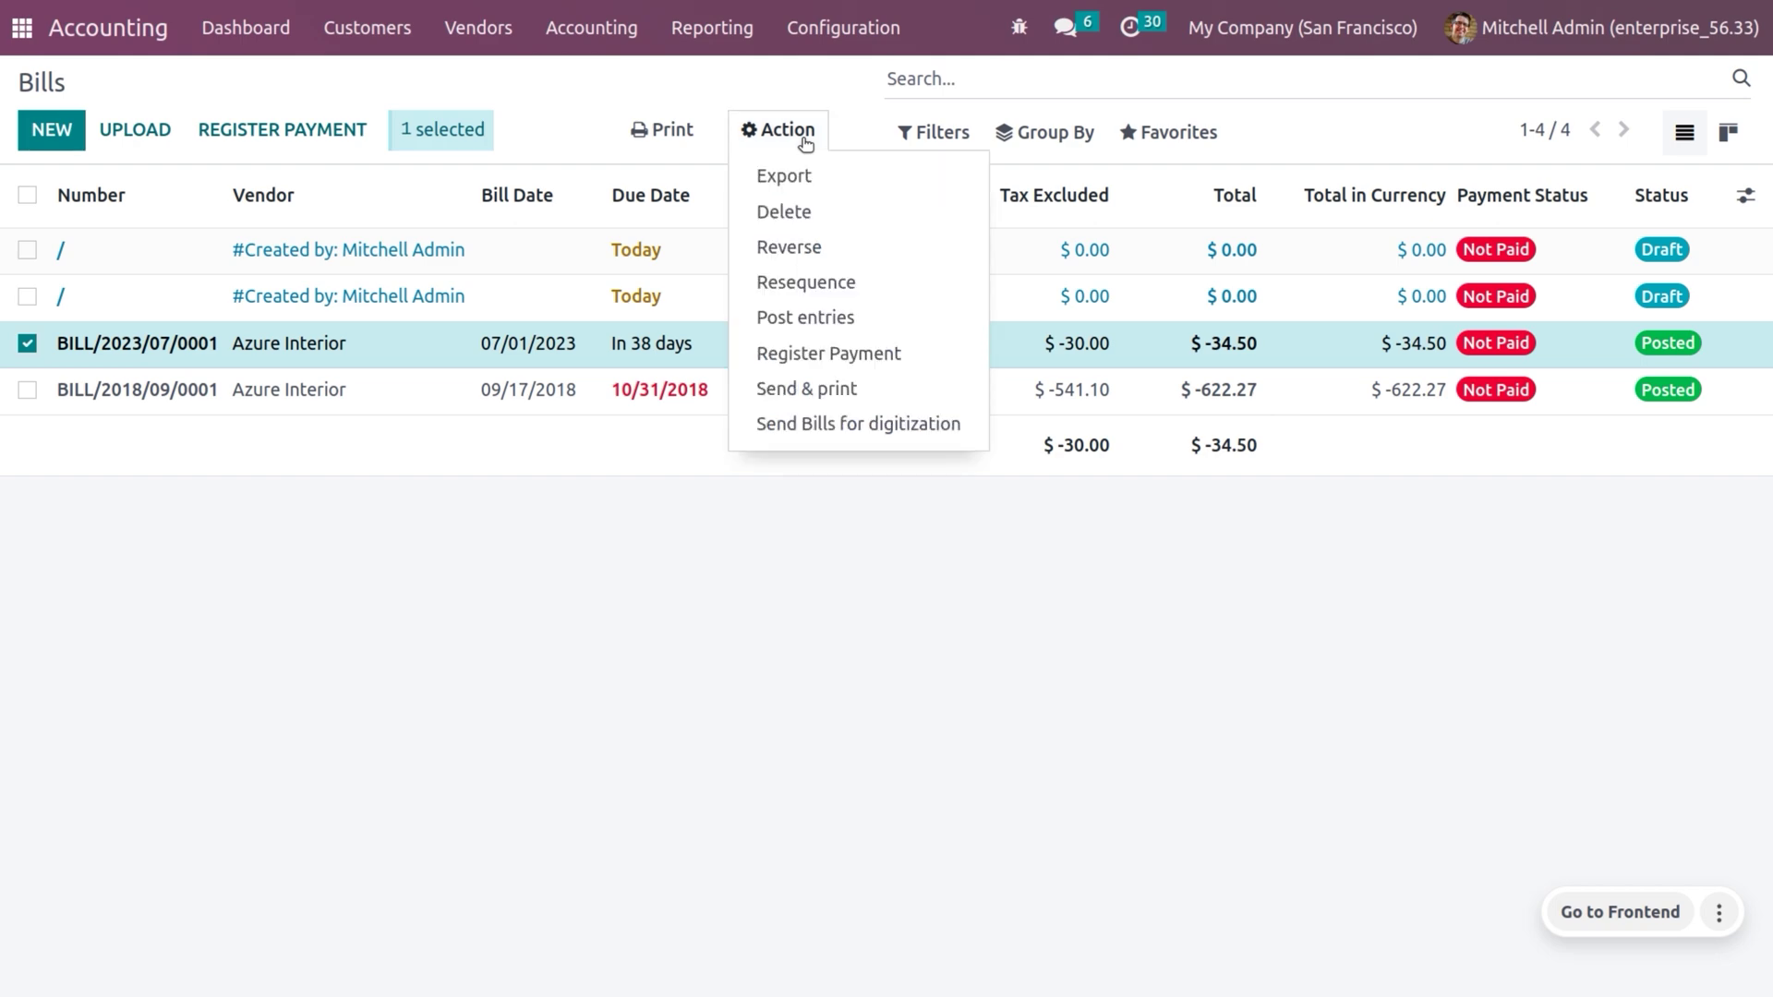
pyautogui.click(803, 180)
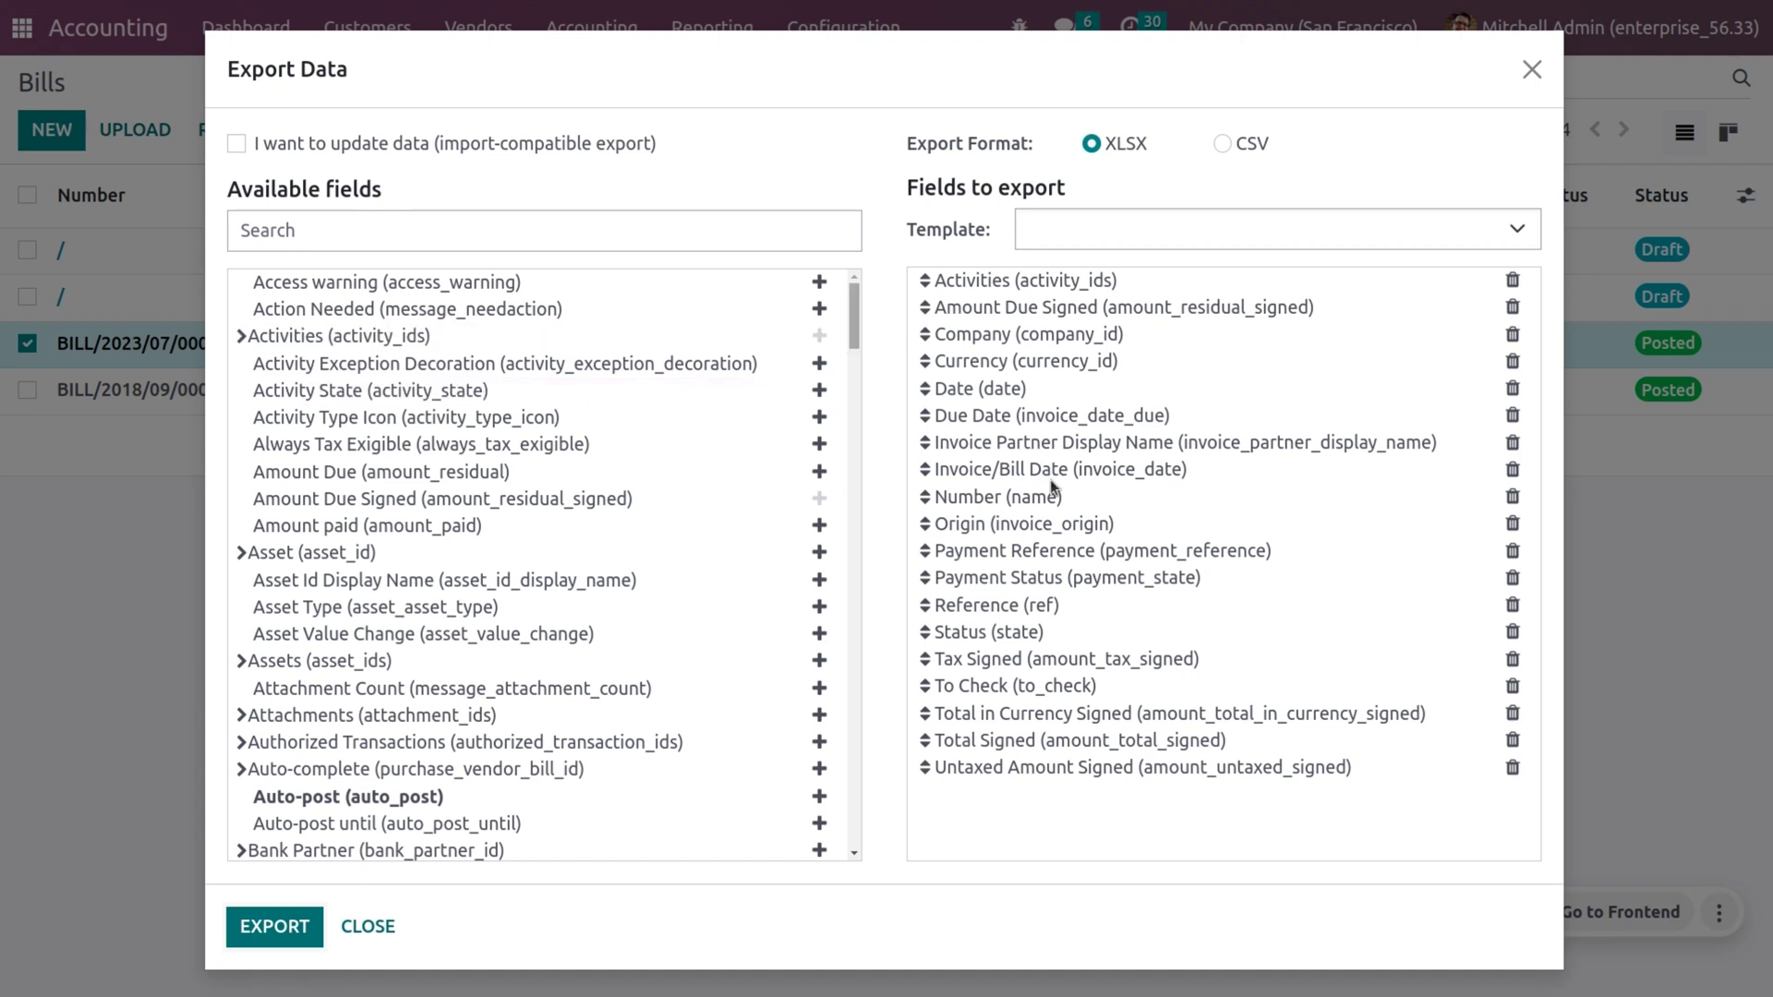
pyautogui.click(237, 145)
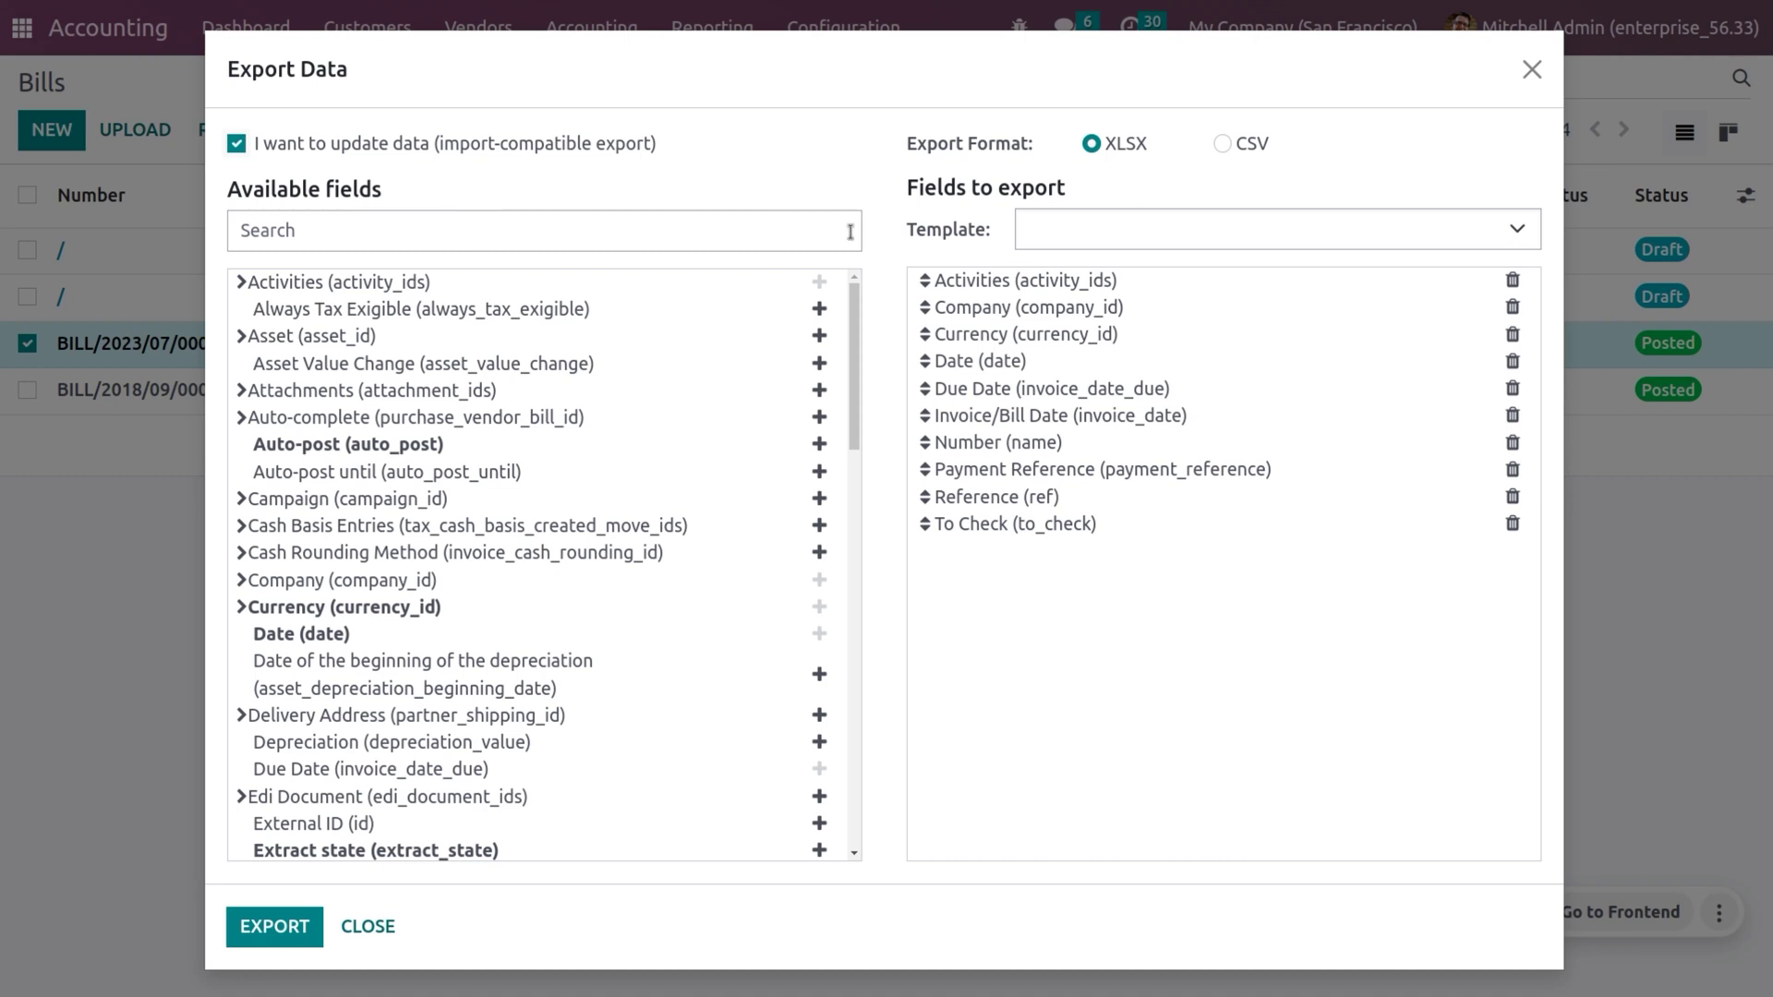
pyautogui.click(1055, 233)
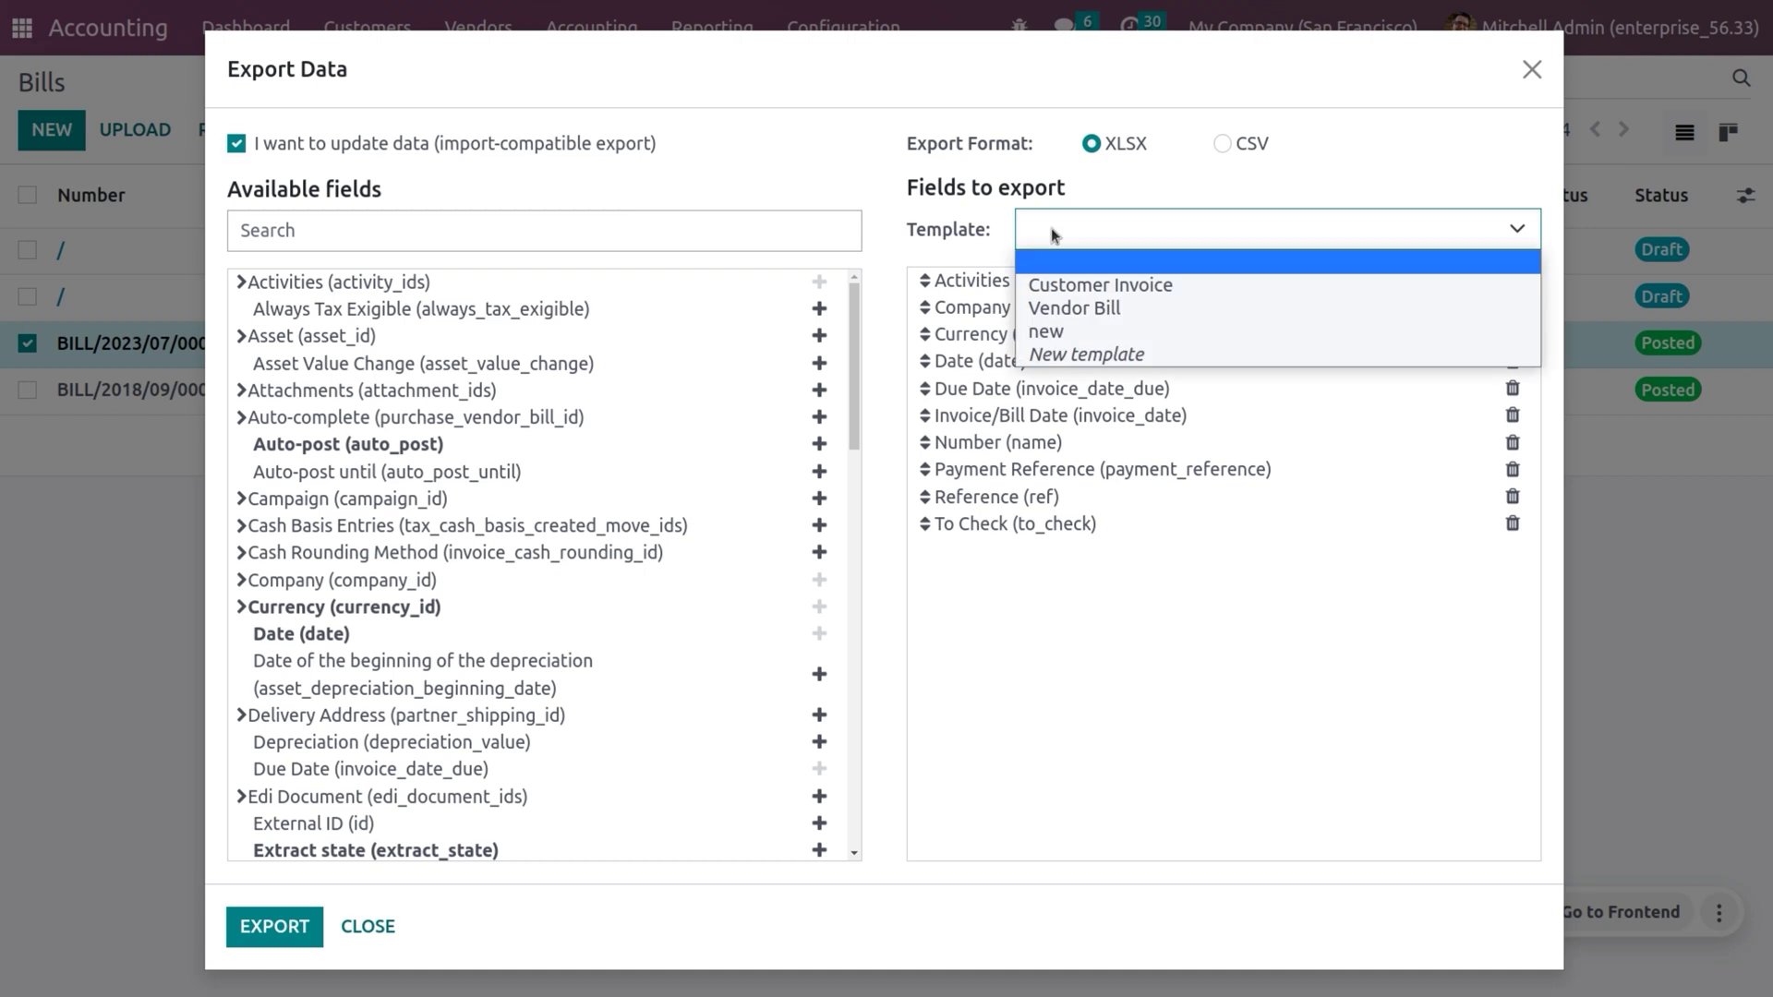
pyautogui.click(1082, 308)
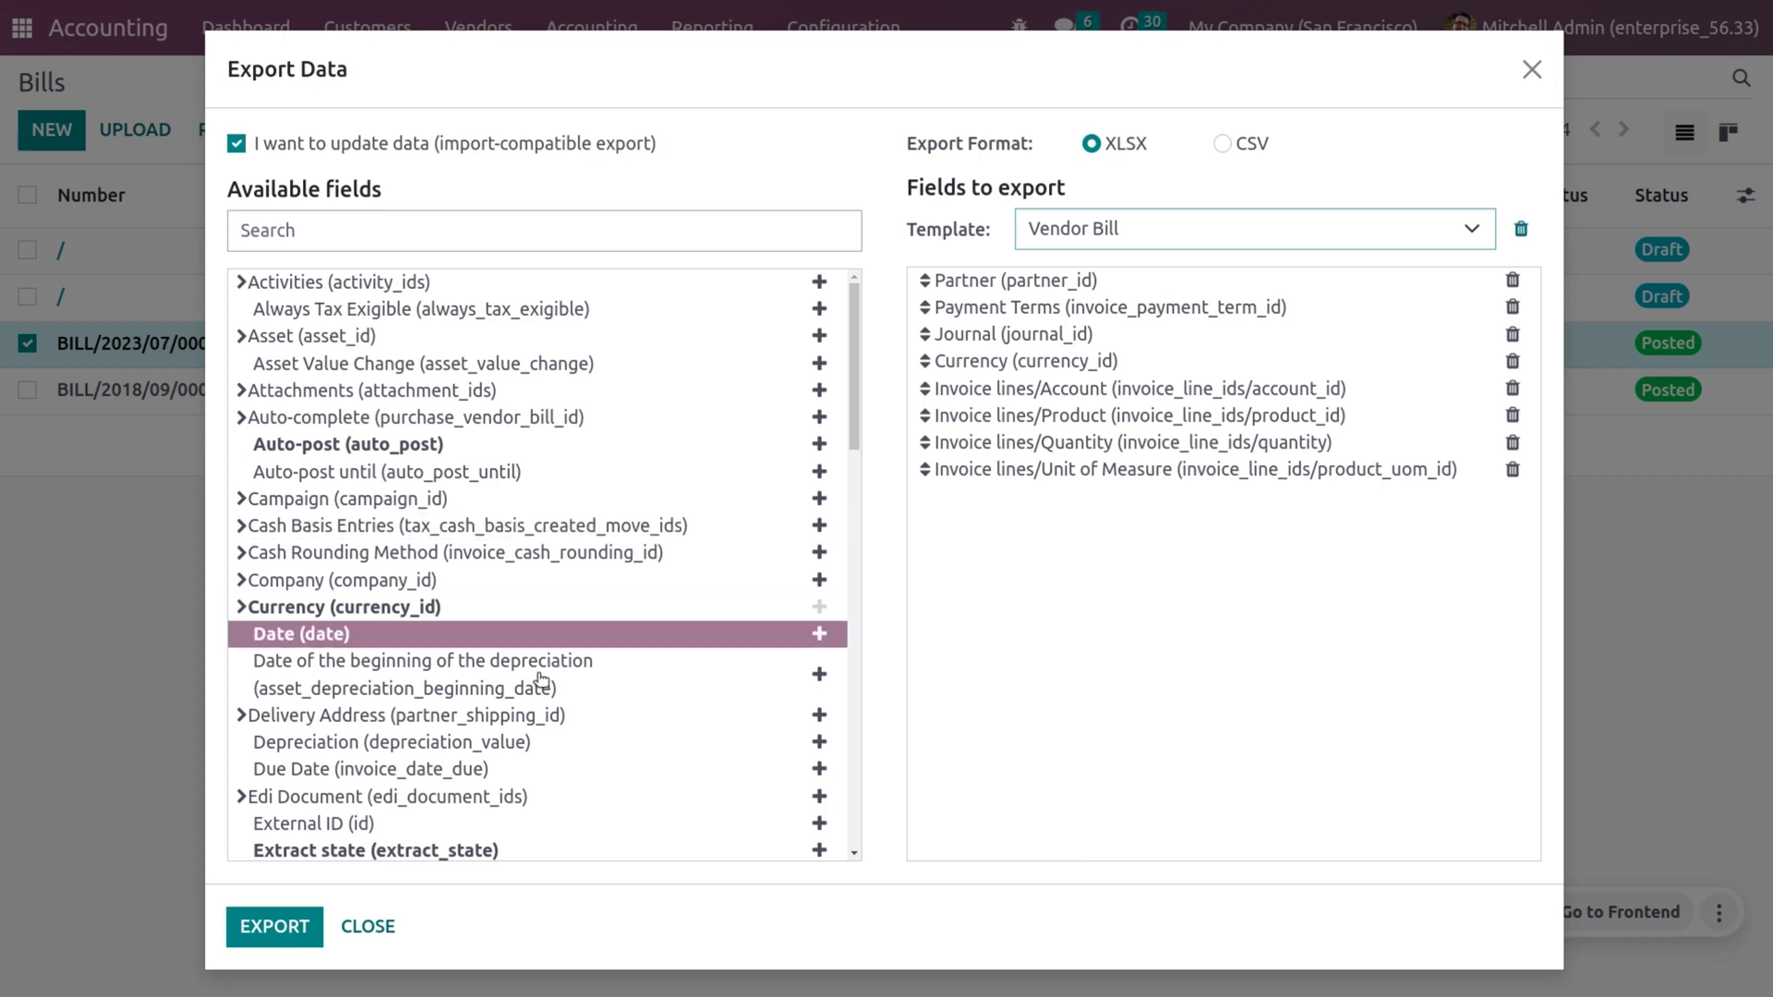
pyautogui.click(309, 927)
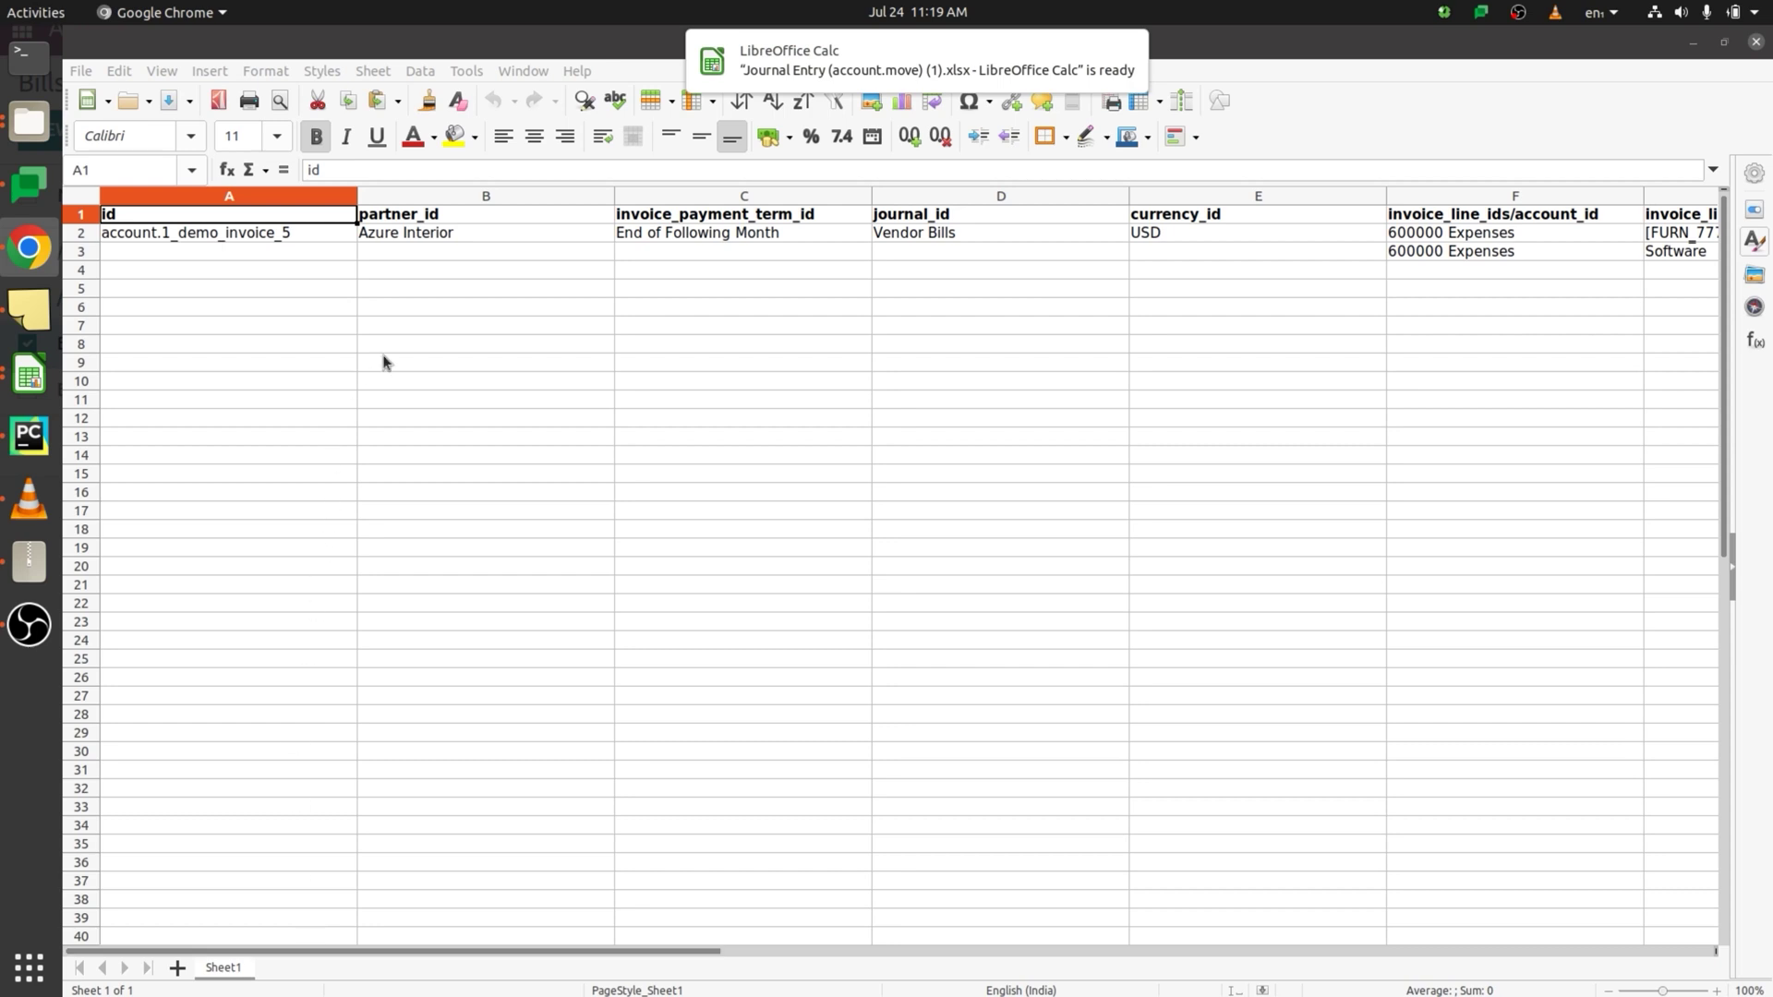
# Step: Delete the id column from the exported bill spreadsheet
pyautogui.click(325, 204)
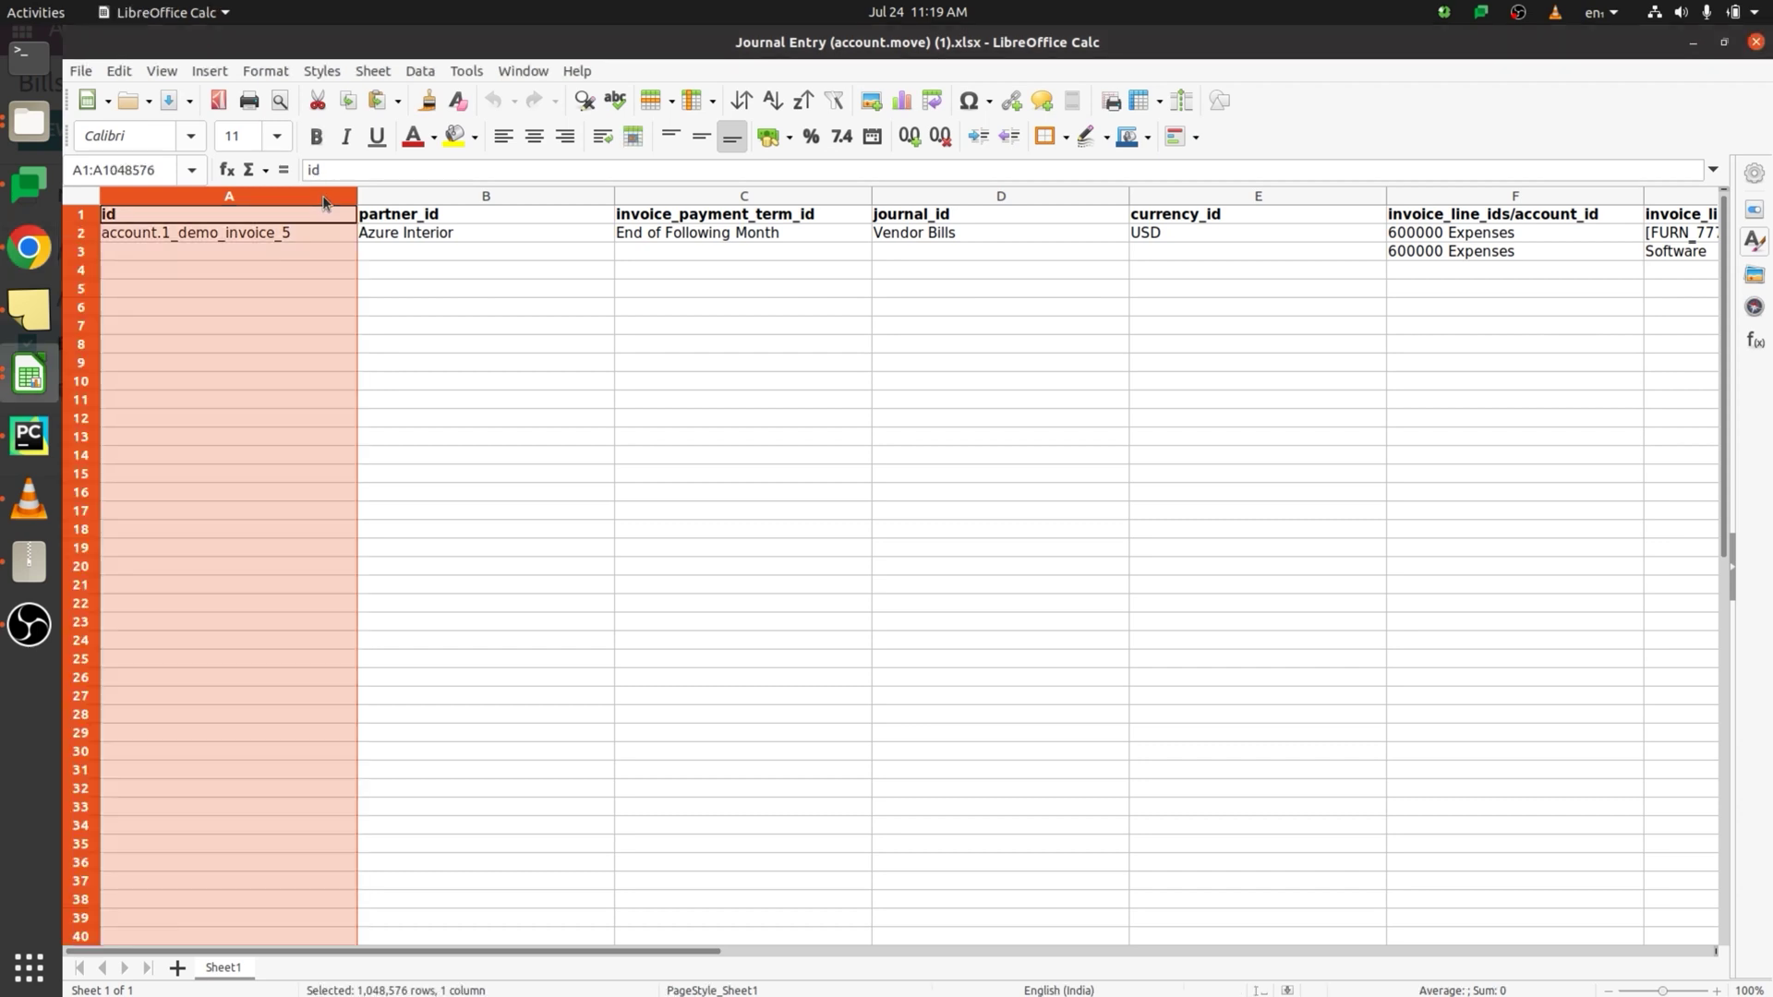
pyautogui.rightClick(325, 204)
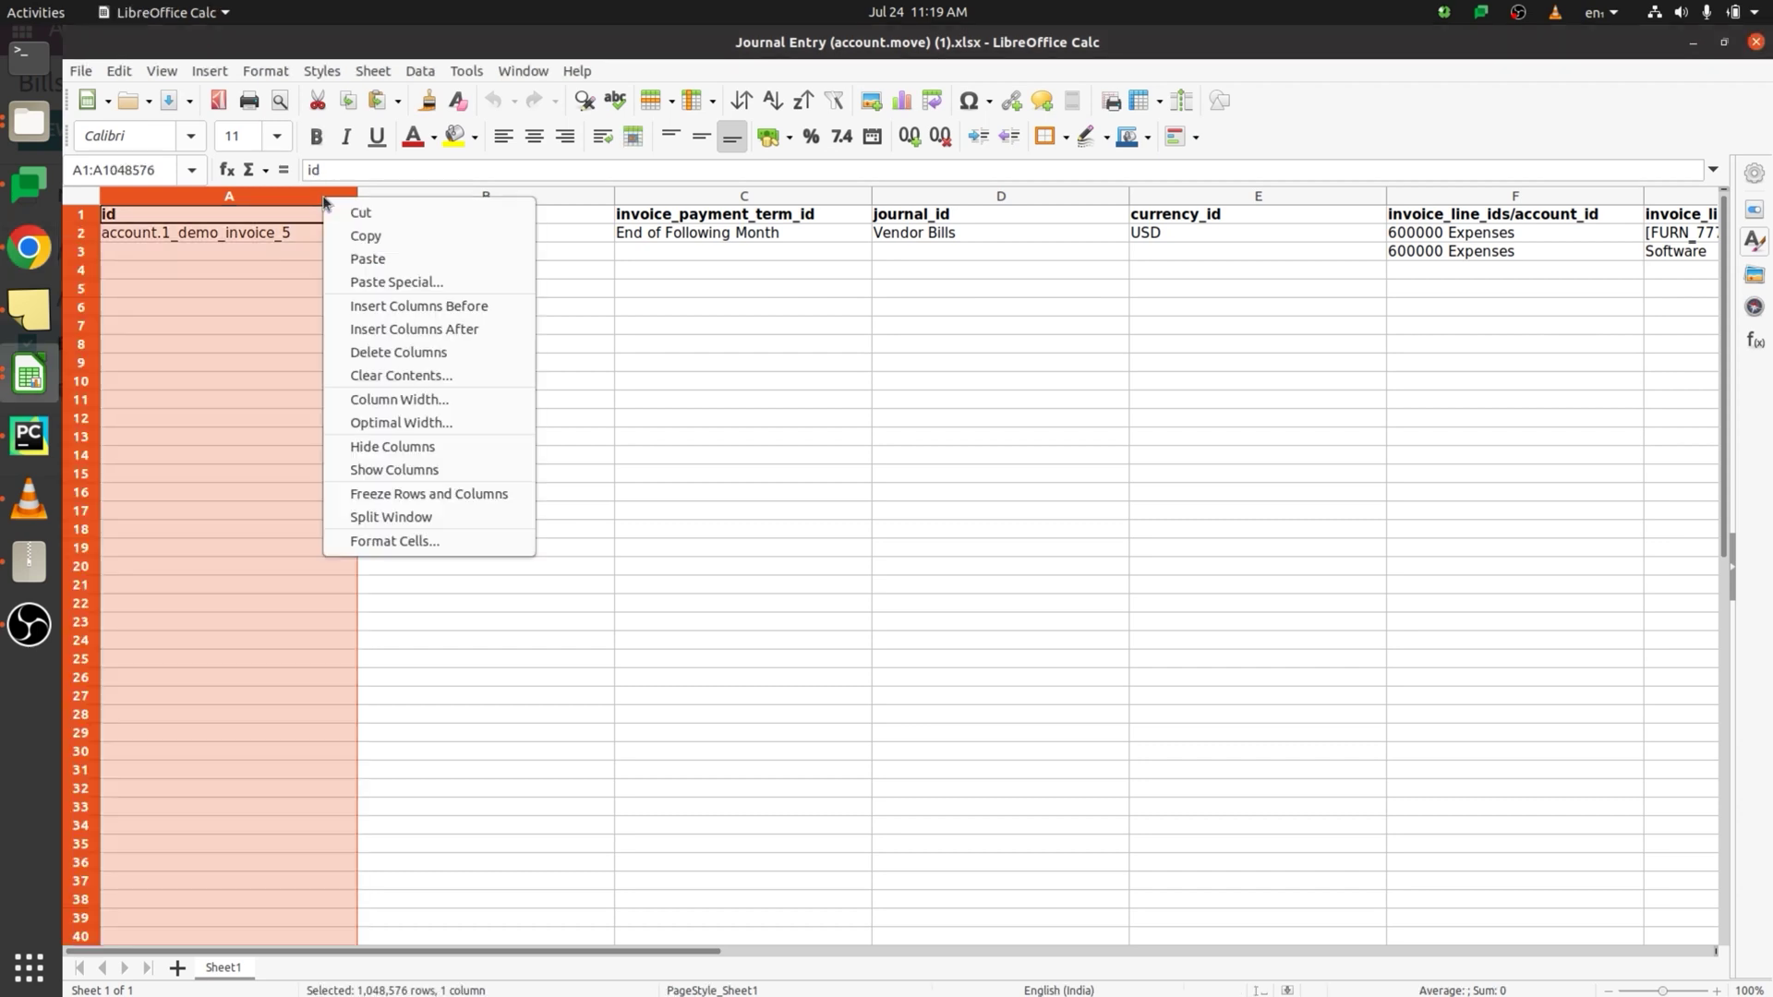
pyautogui.click(424, 355)
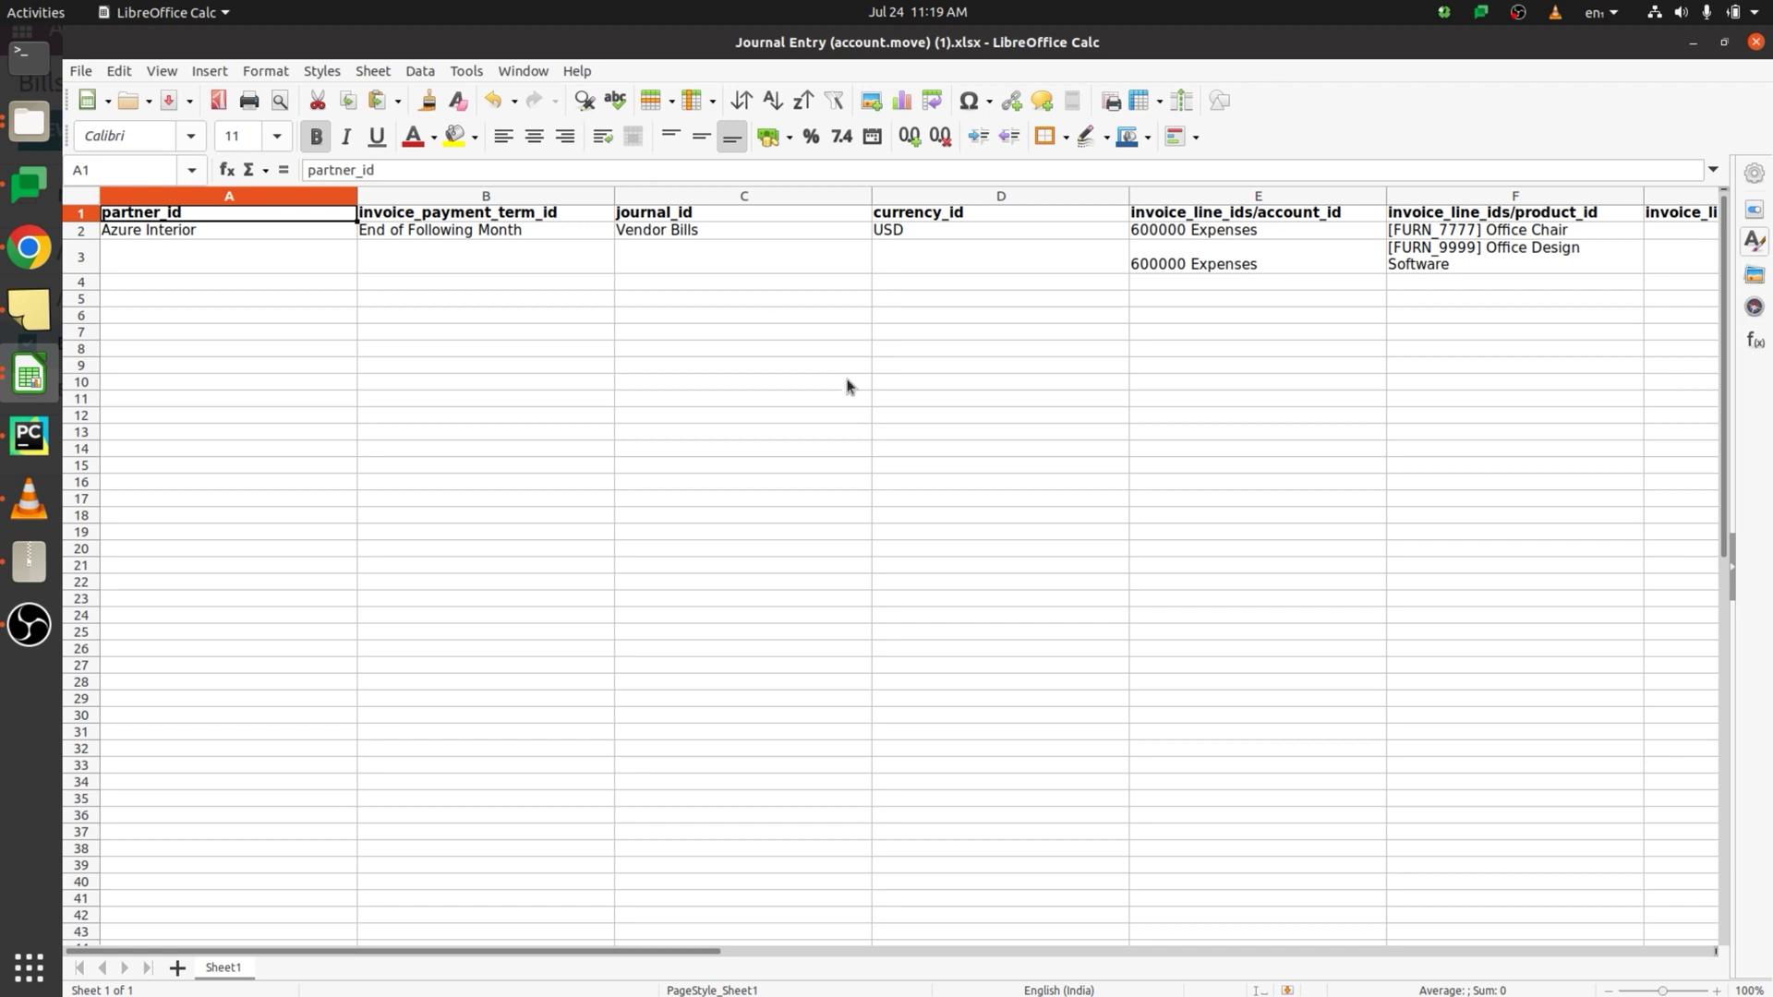
# Step: Replace the partner_id value in row 2 with the new vendor's name and save the file in Excel 2007–365 format
pyautogui.hscroll(5, 848, 387)
pyautogui.hscroll(-5, 849, 390)
pyautogui.click(242, 236)
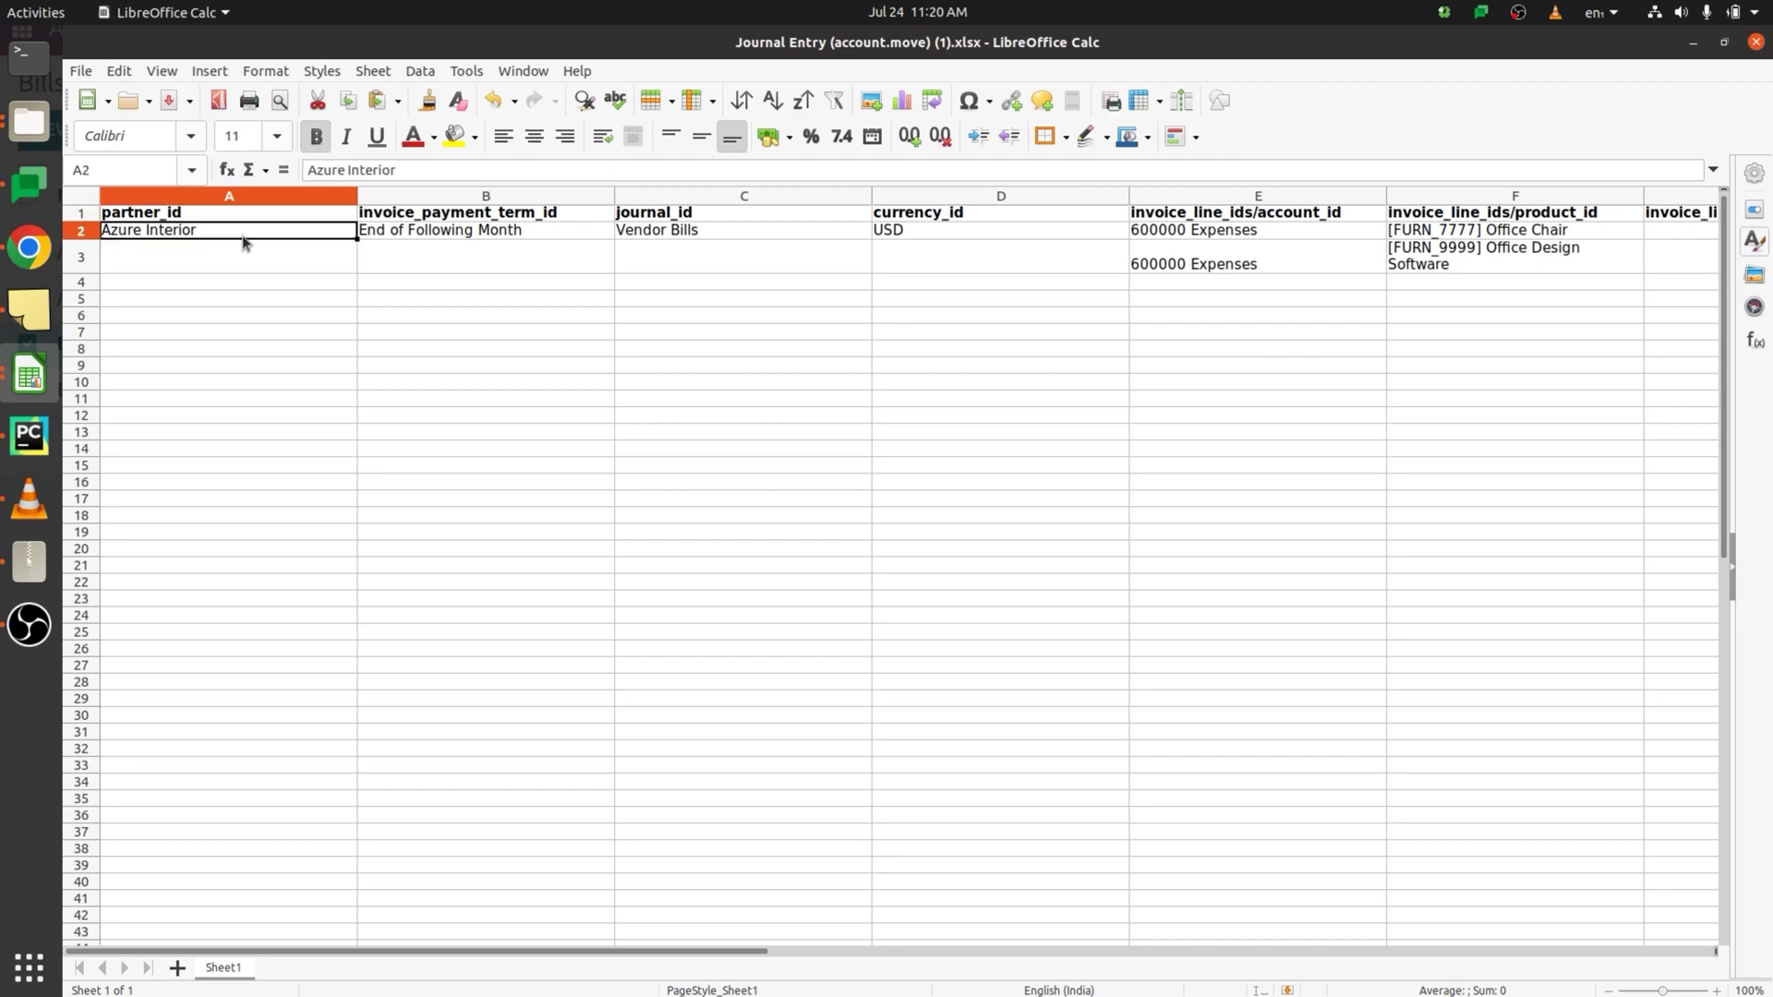
pyautogui.press('BackSpace')
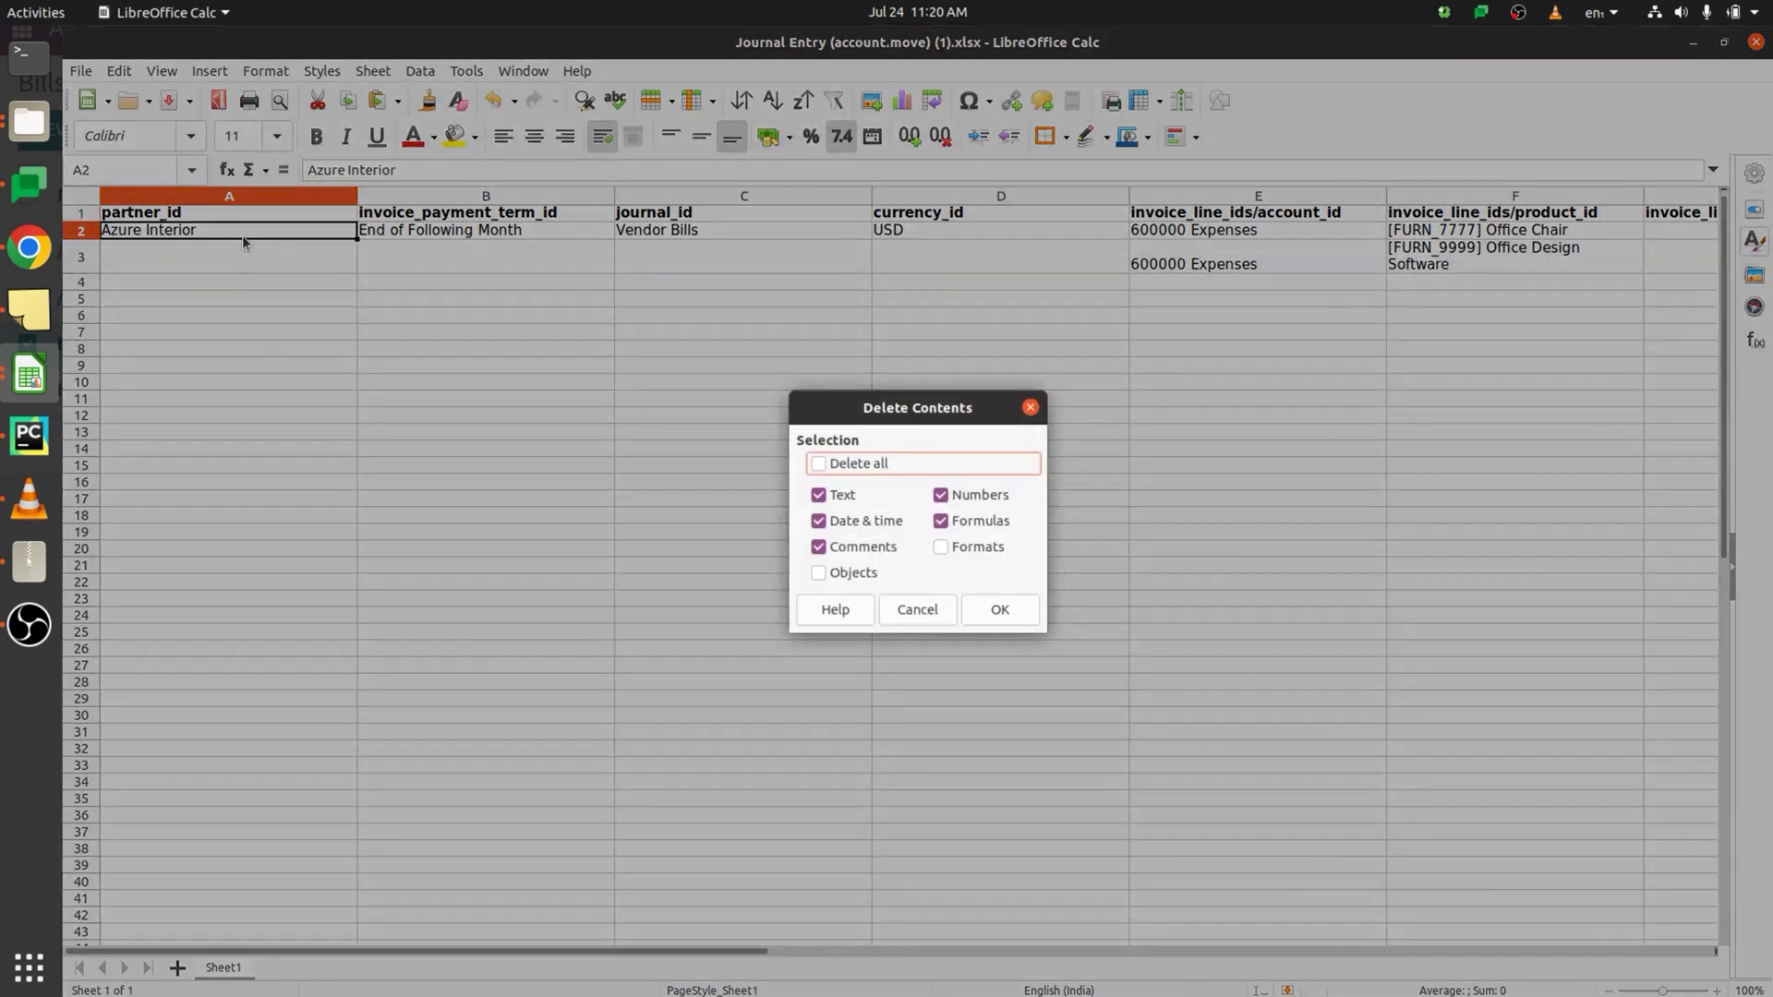
pyautogui.click(995, 609)
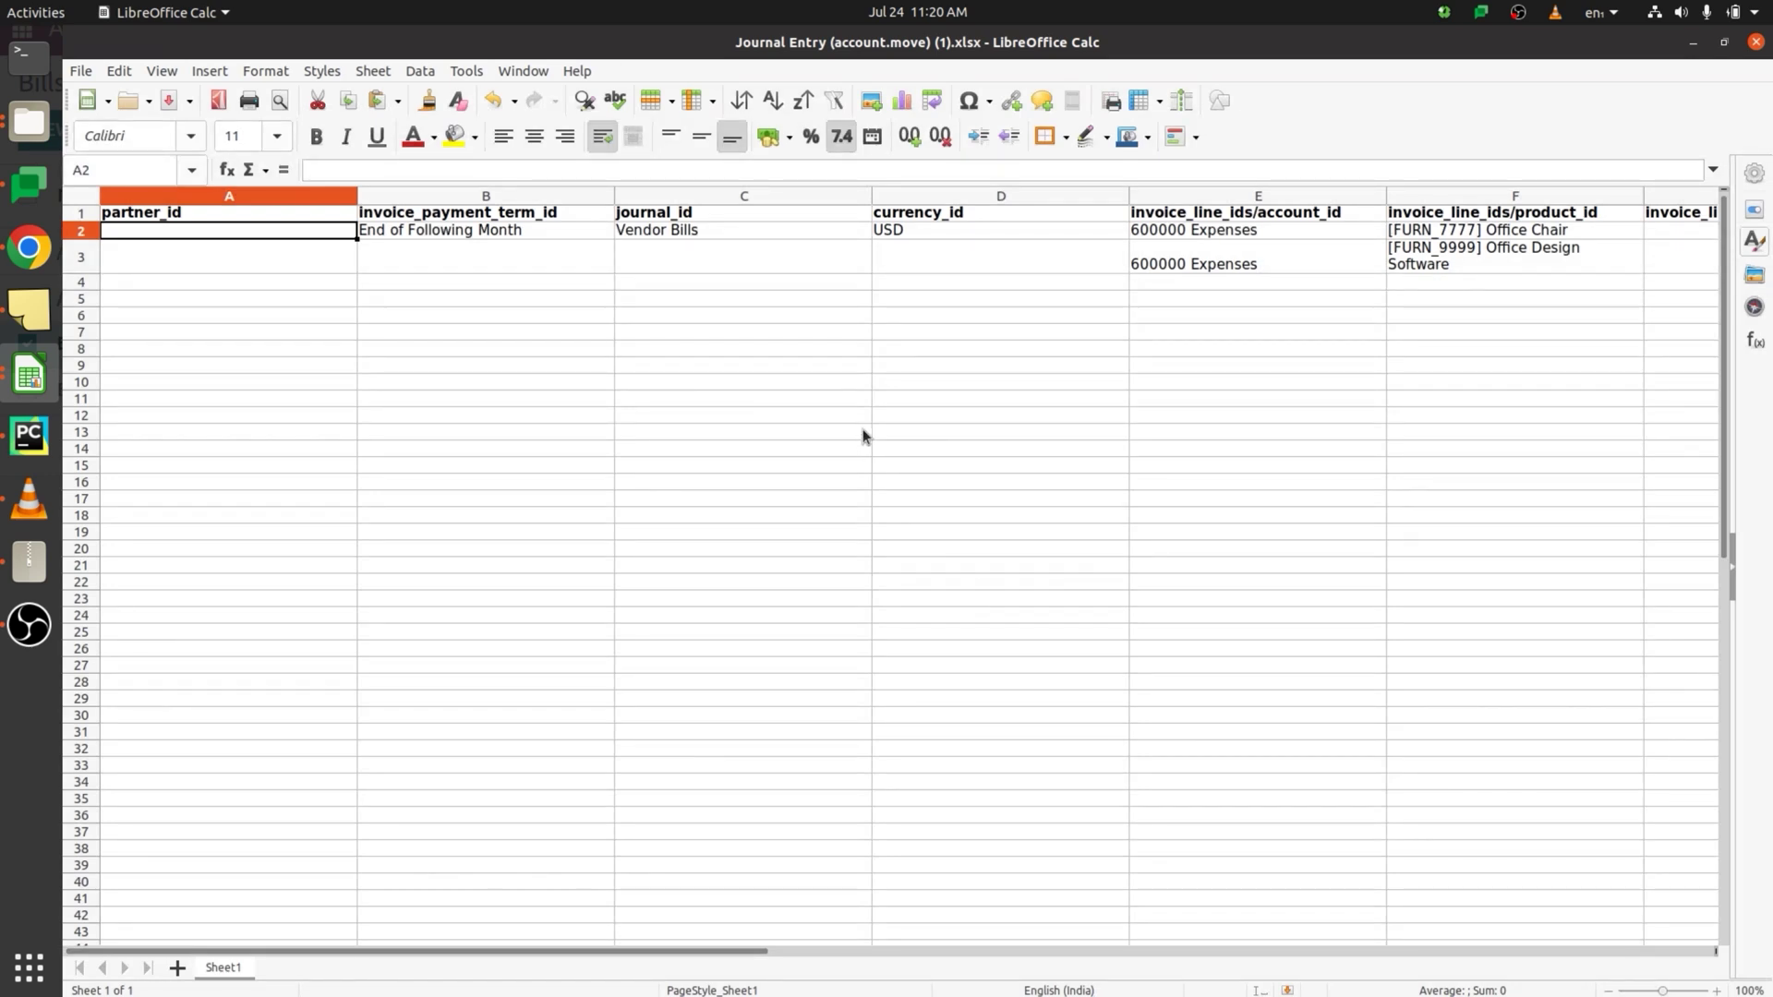
pyautogui.write('Joe;')
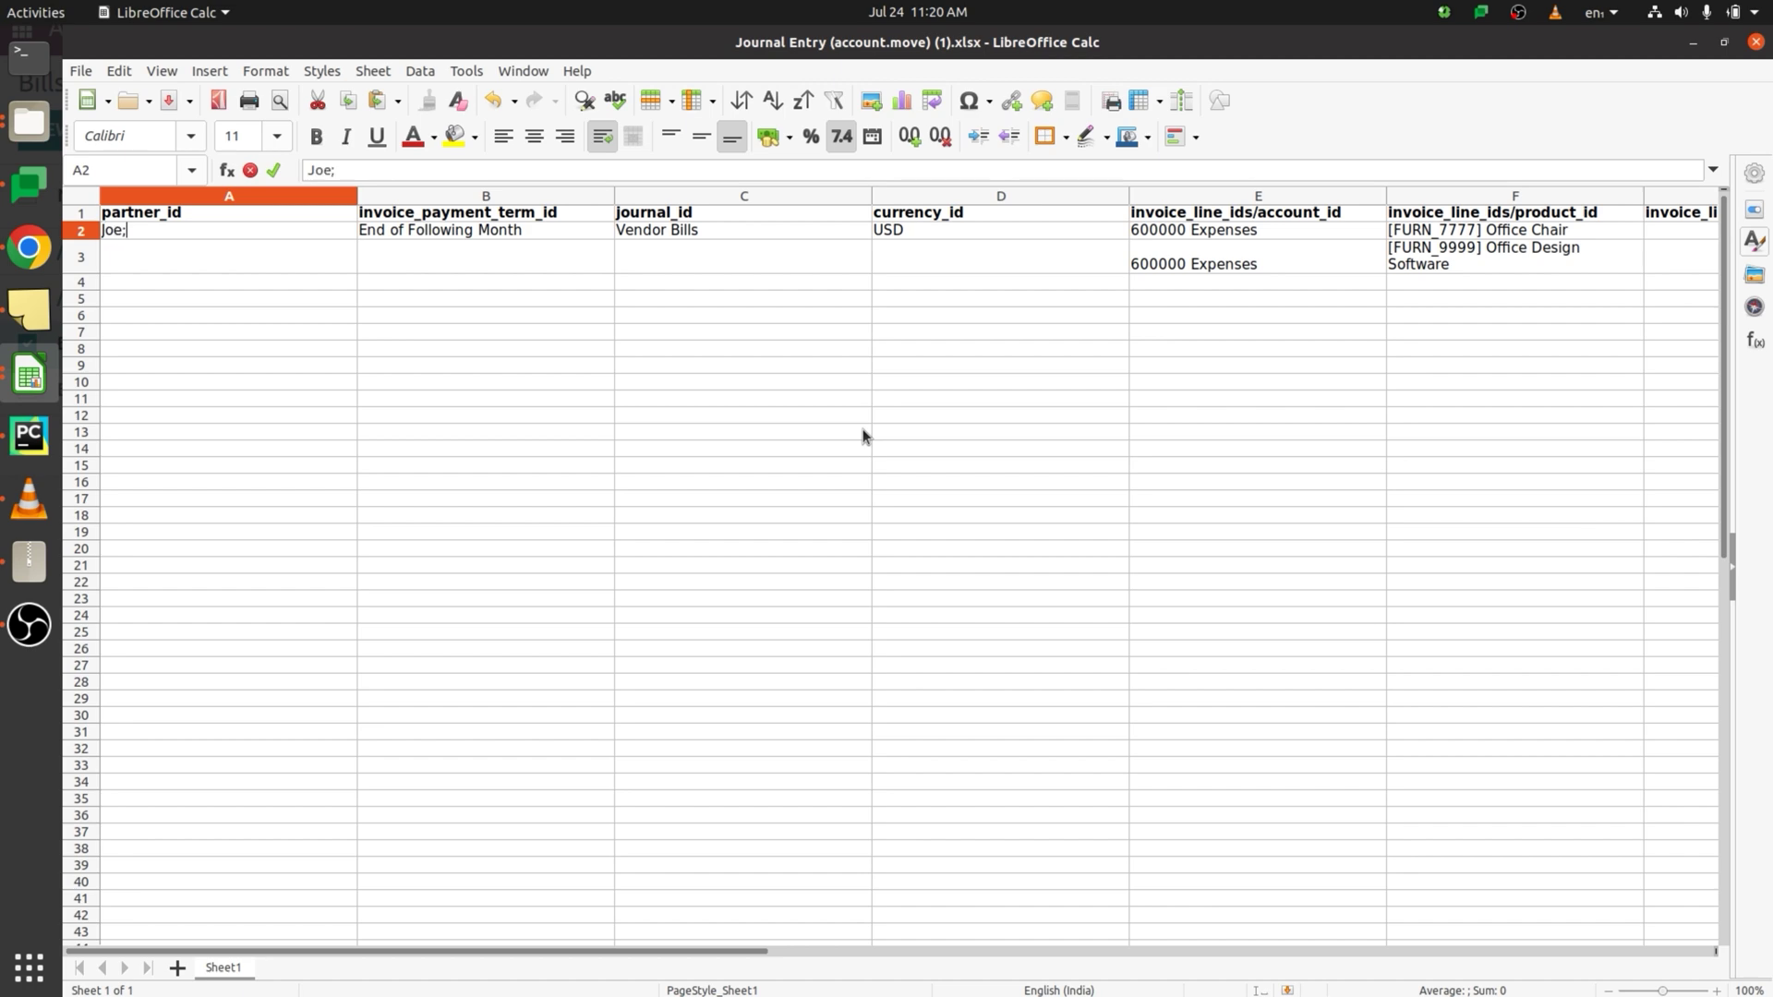
pyautogui.press('BackSpace')
pyautogui.write('l')
pyautogui.hotkey('ctrl', 's')
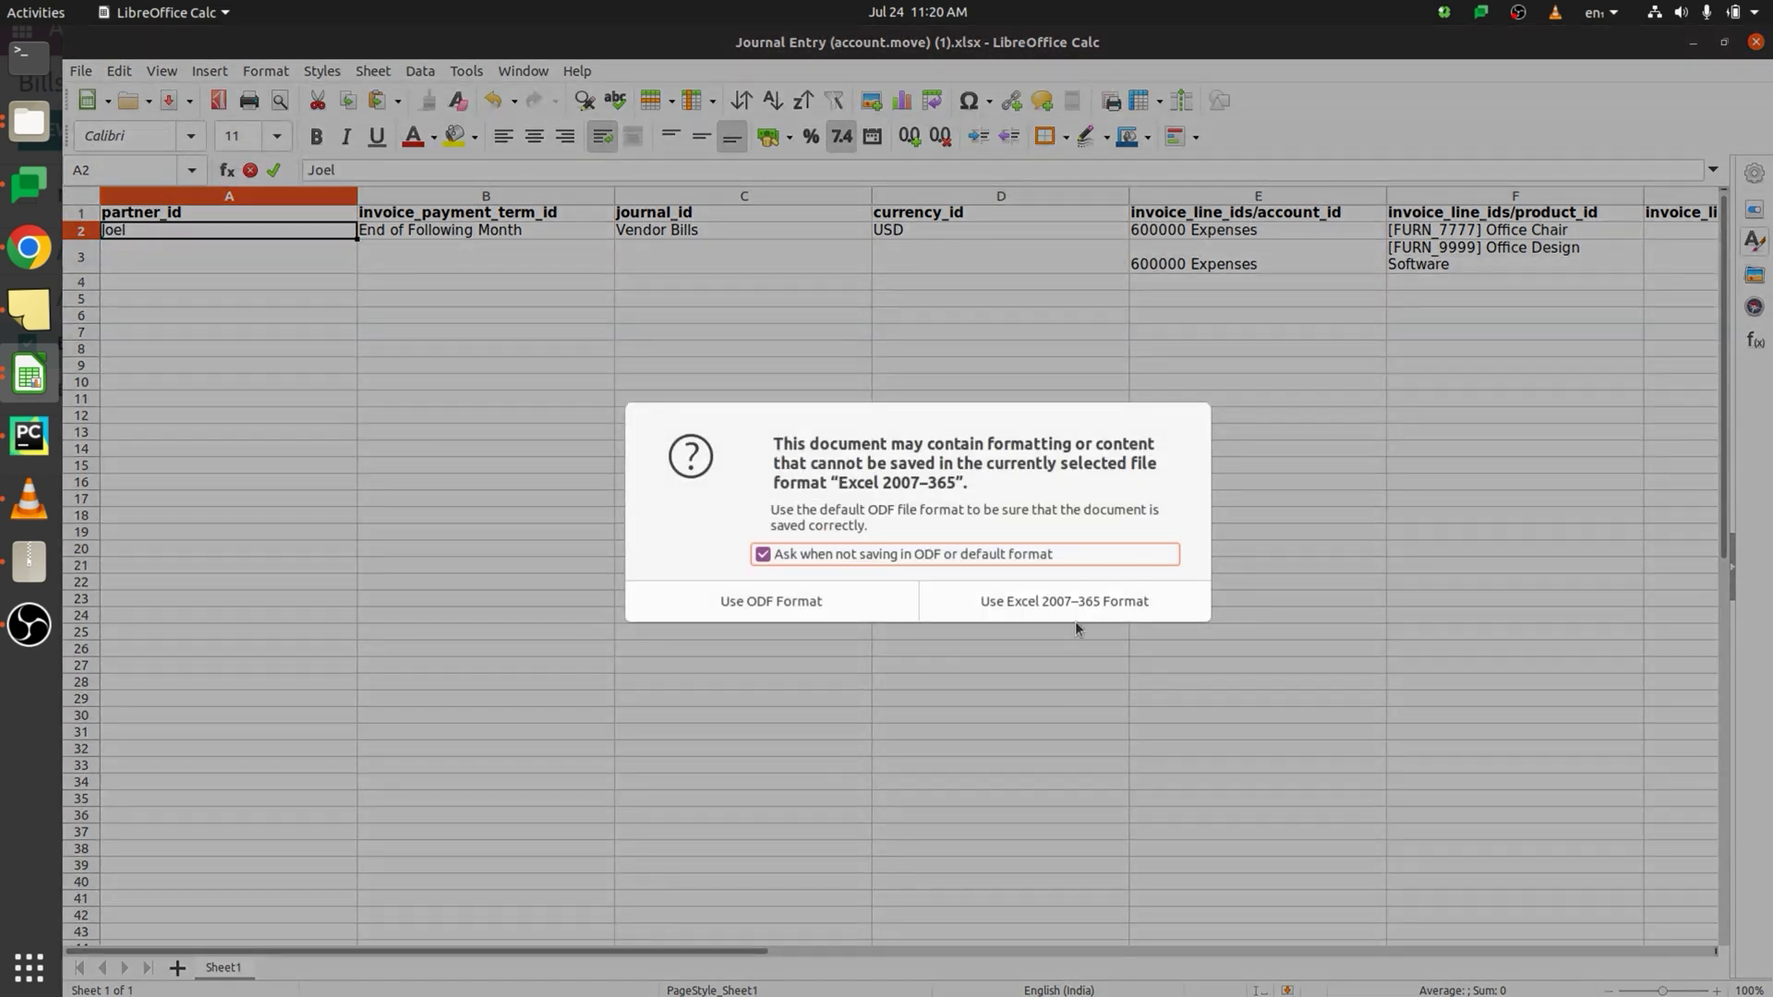
pyautogui.click(1078, 608)
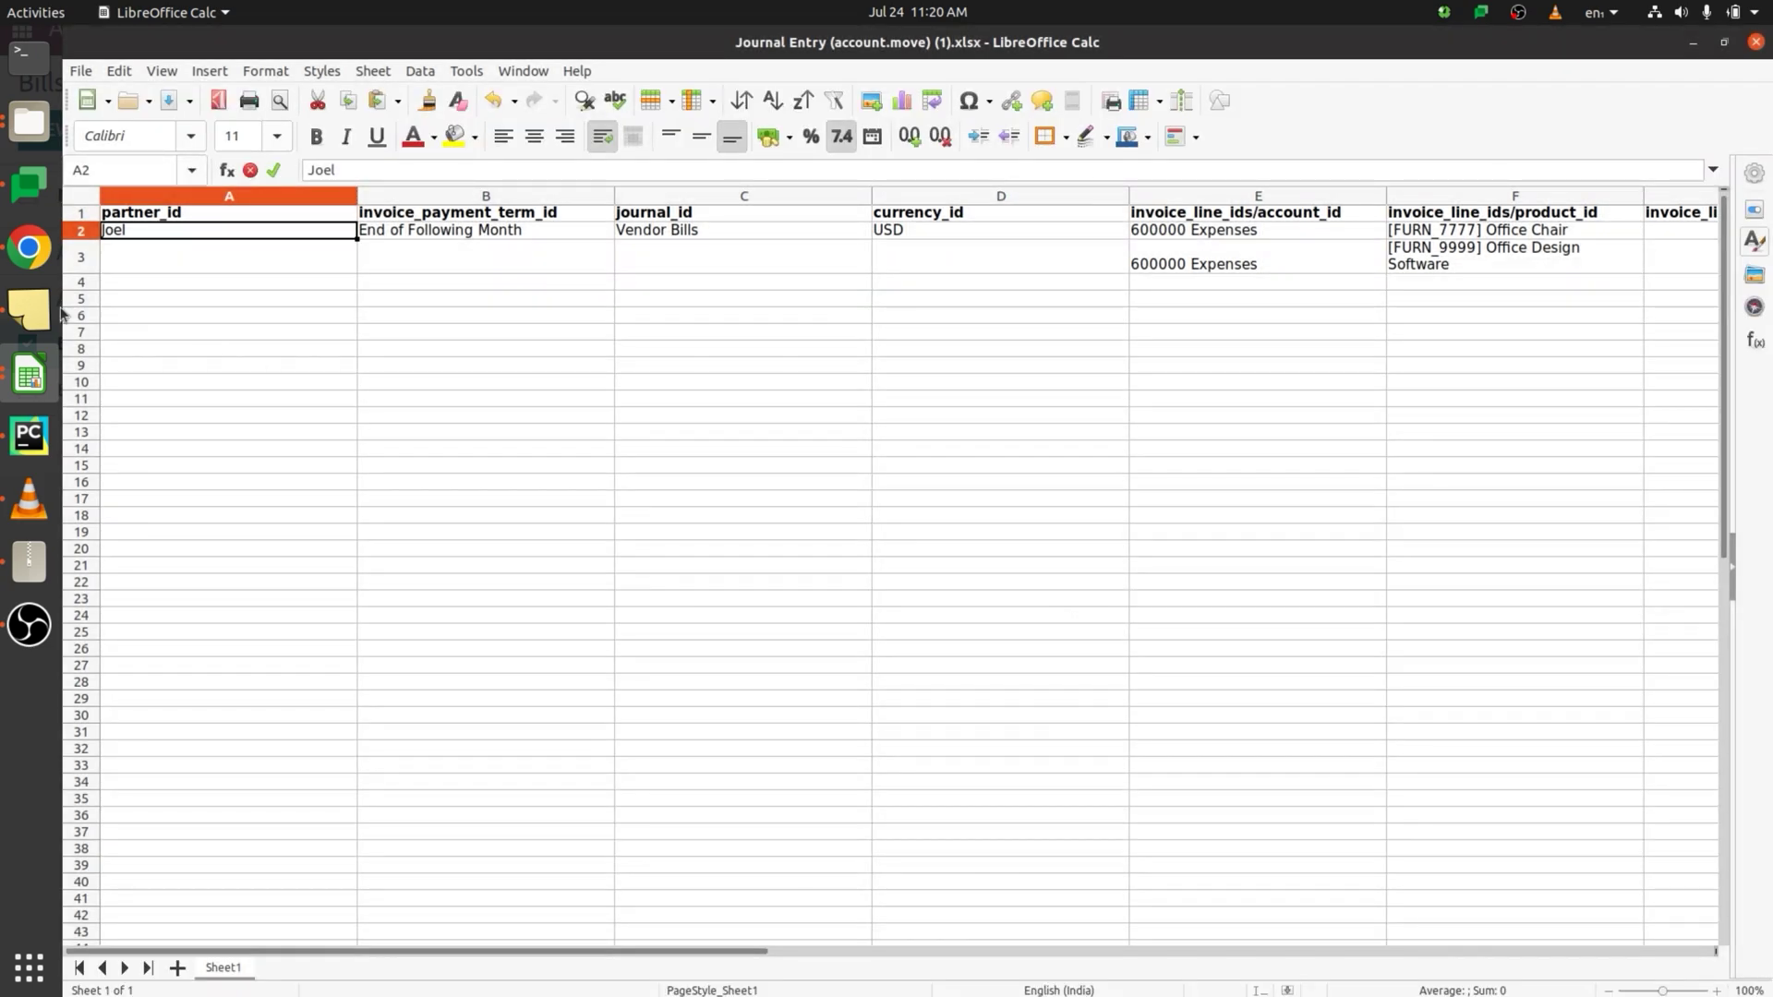
# Step: Return to Odoo, close the export dialog and load Journal Entry (account.move) (1).xlsx for importing records into Bills
pyautogui.click(31, 240)
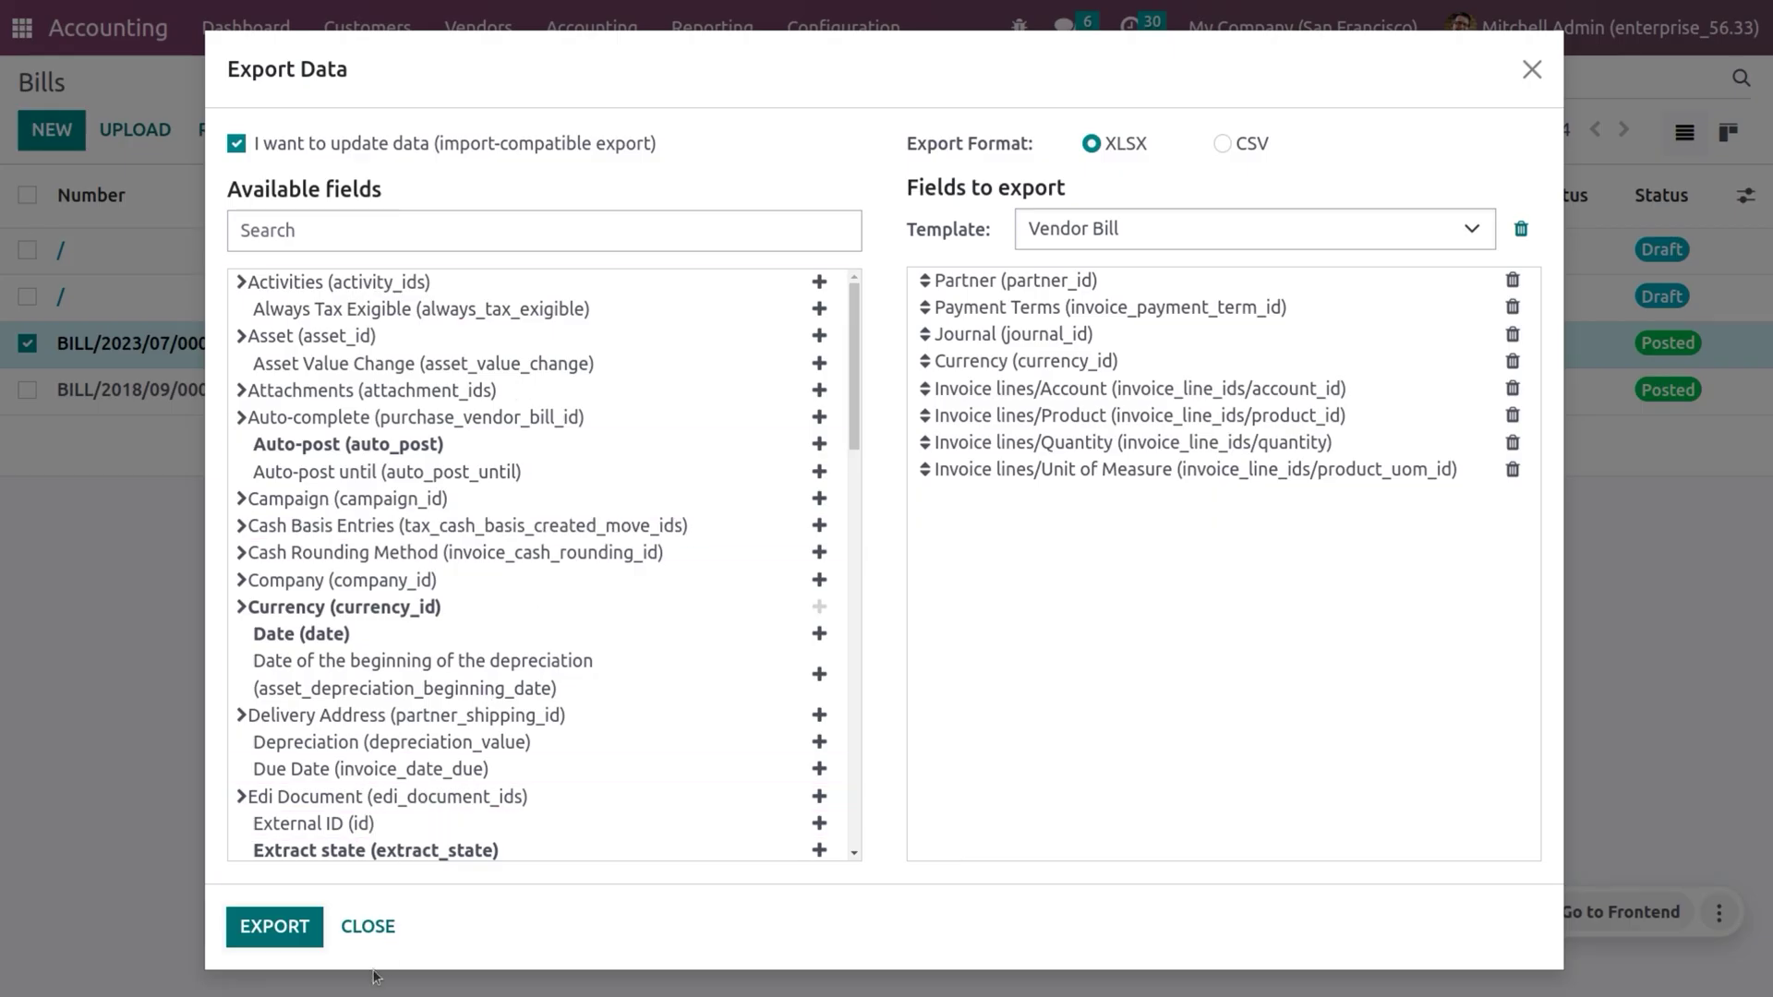
pyautogui.click(367, 926)
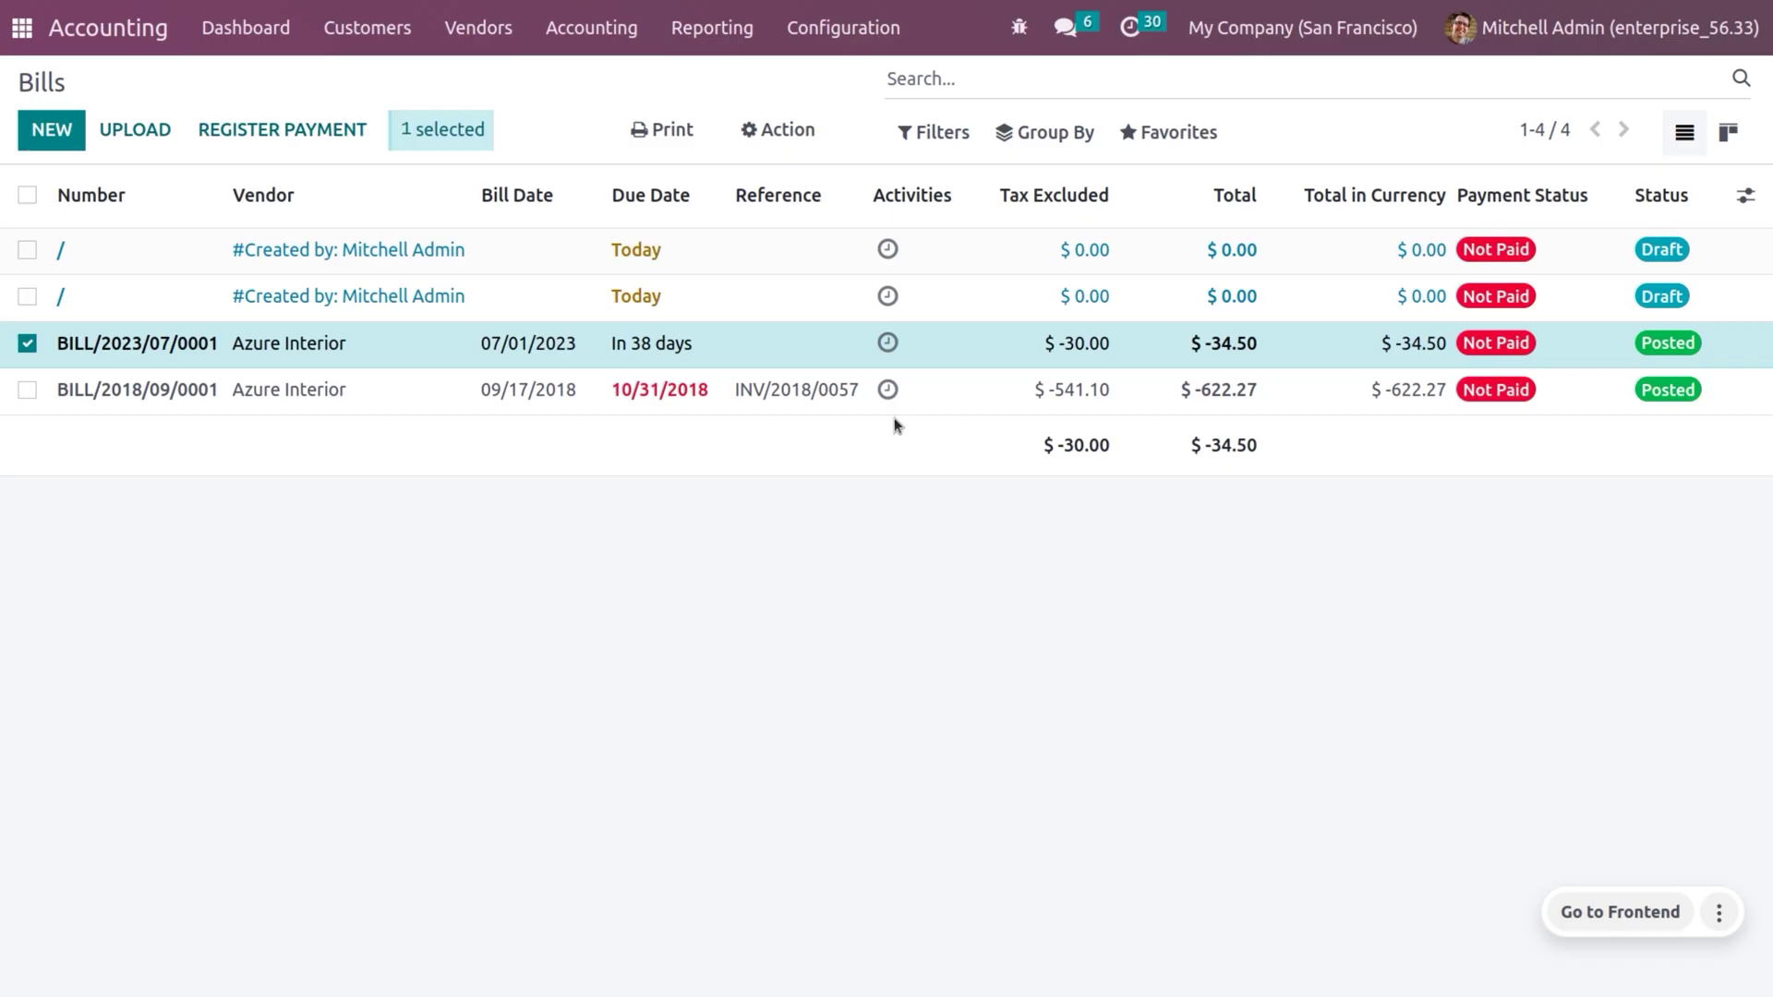
pyautogui.click(1174, 135)
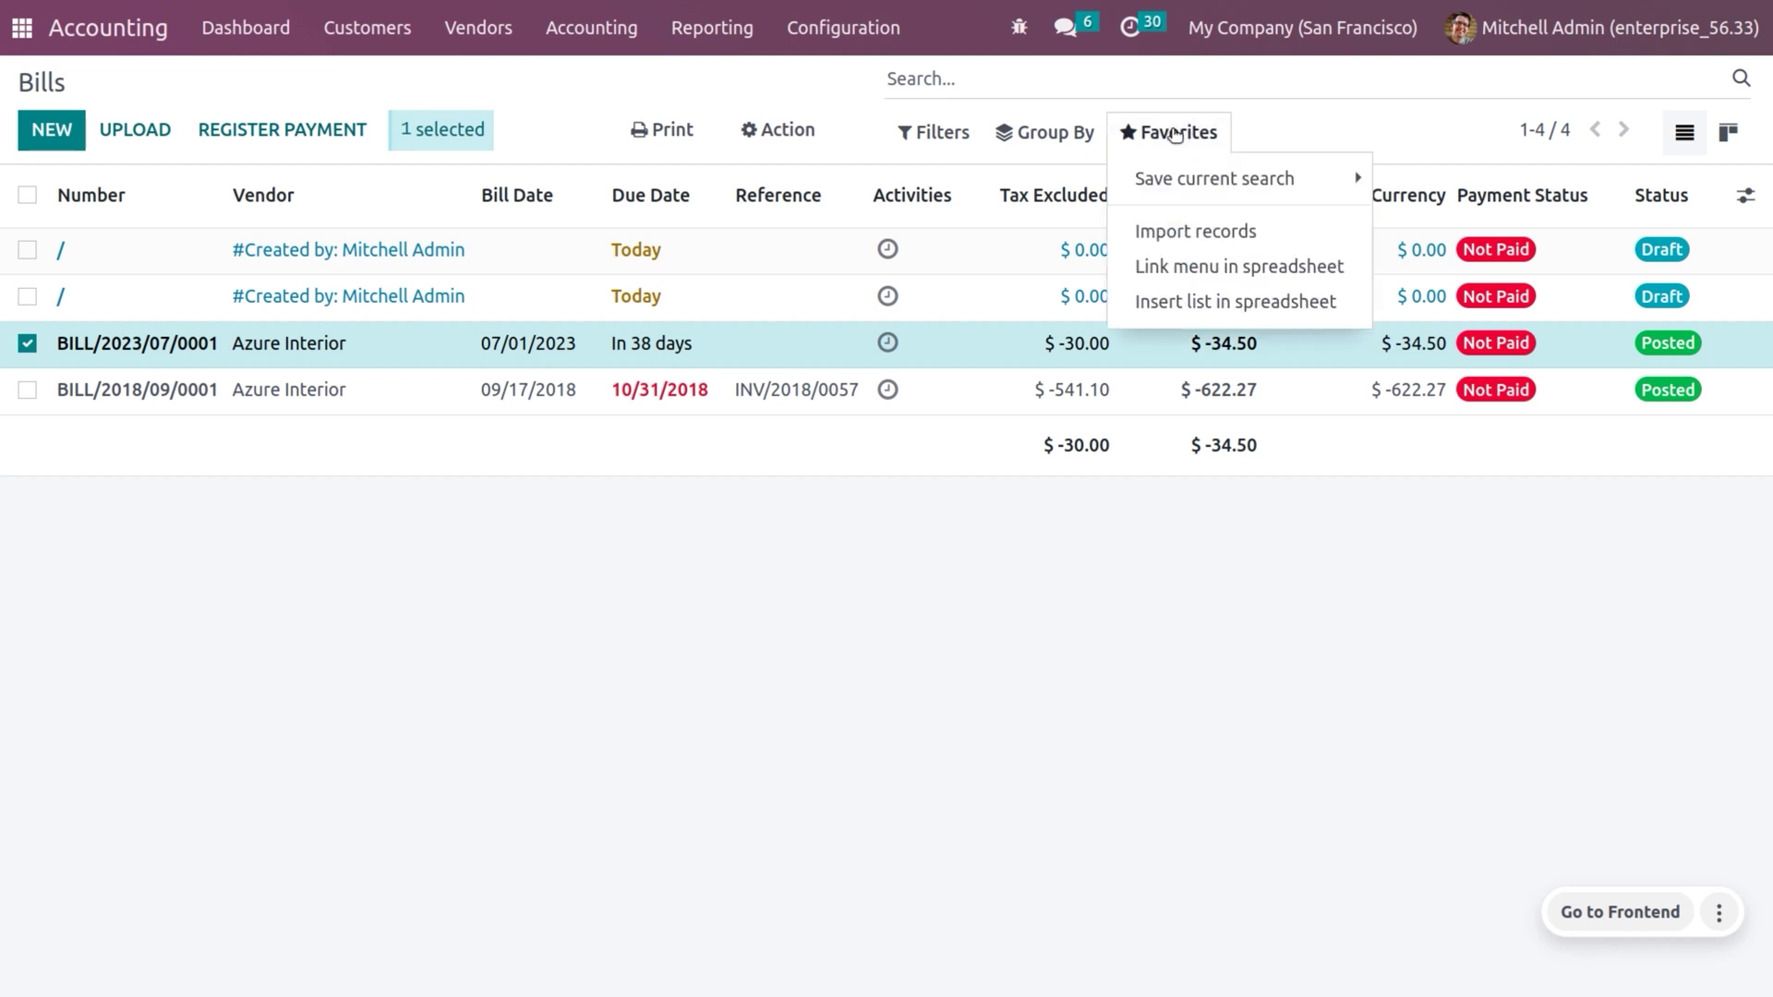
pyautogui.click(1187, 234)
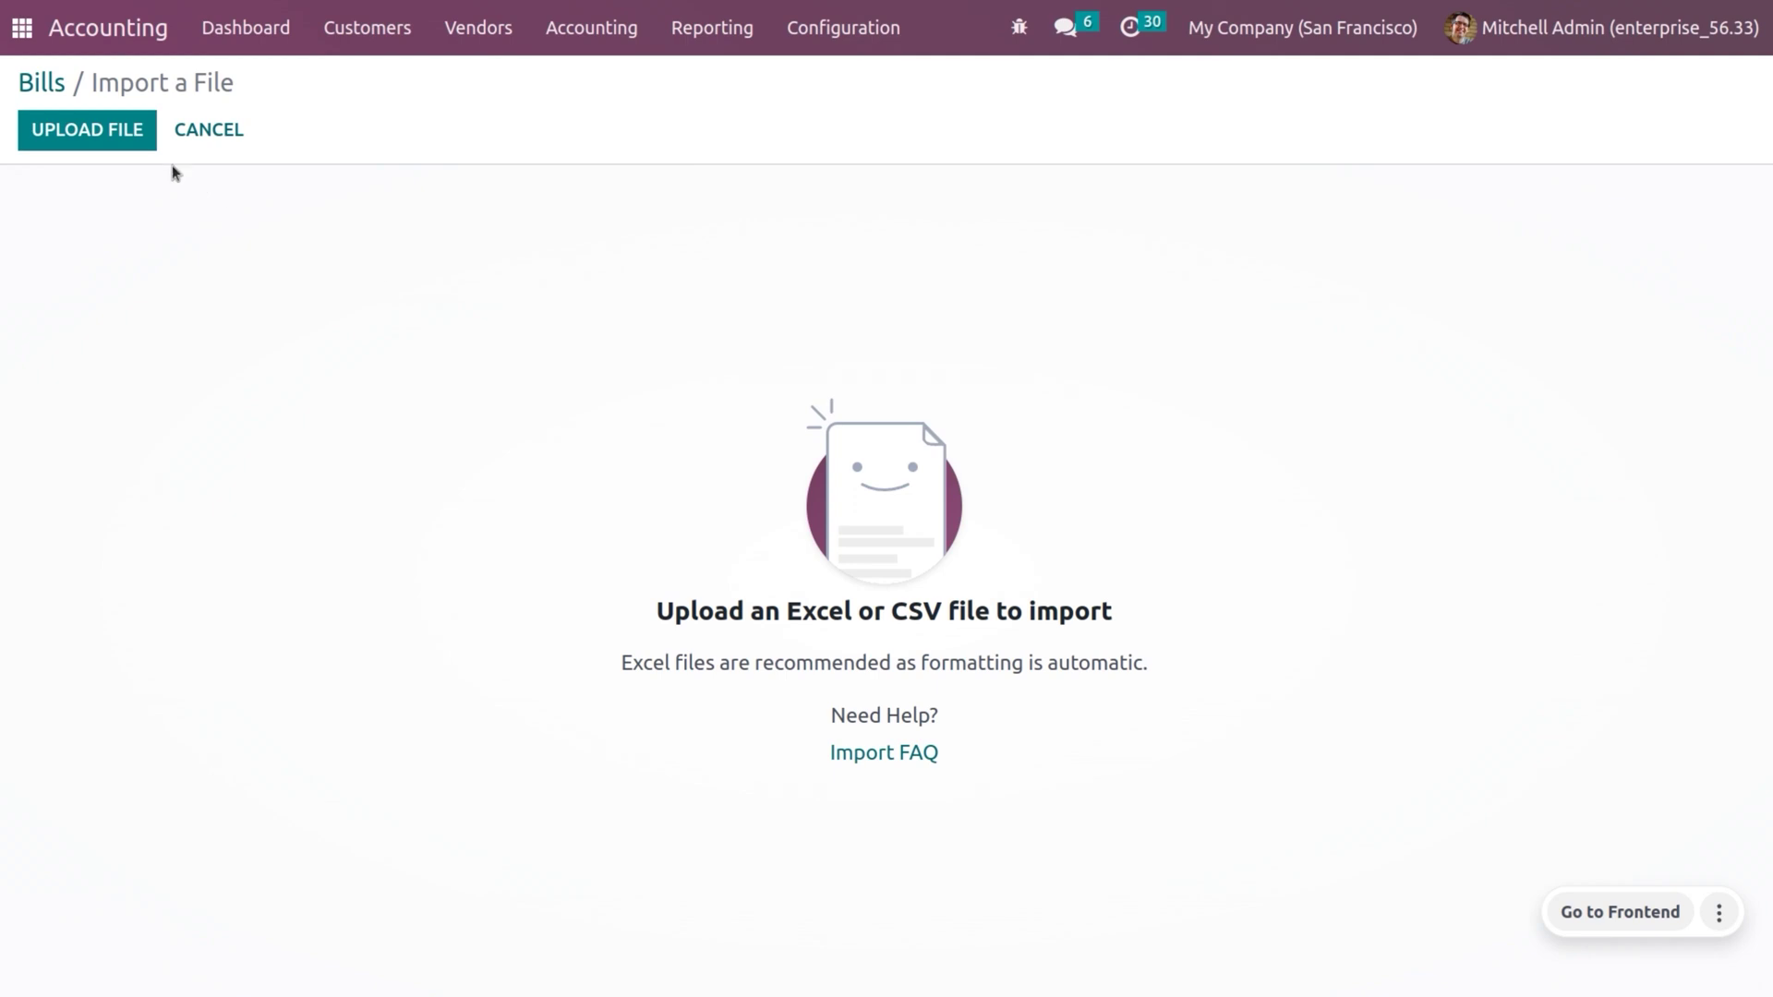
pyautogui.click(103, 118)
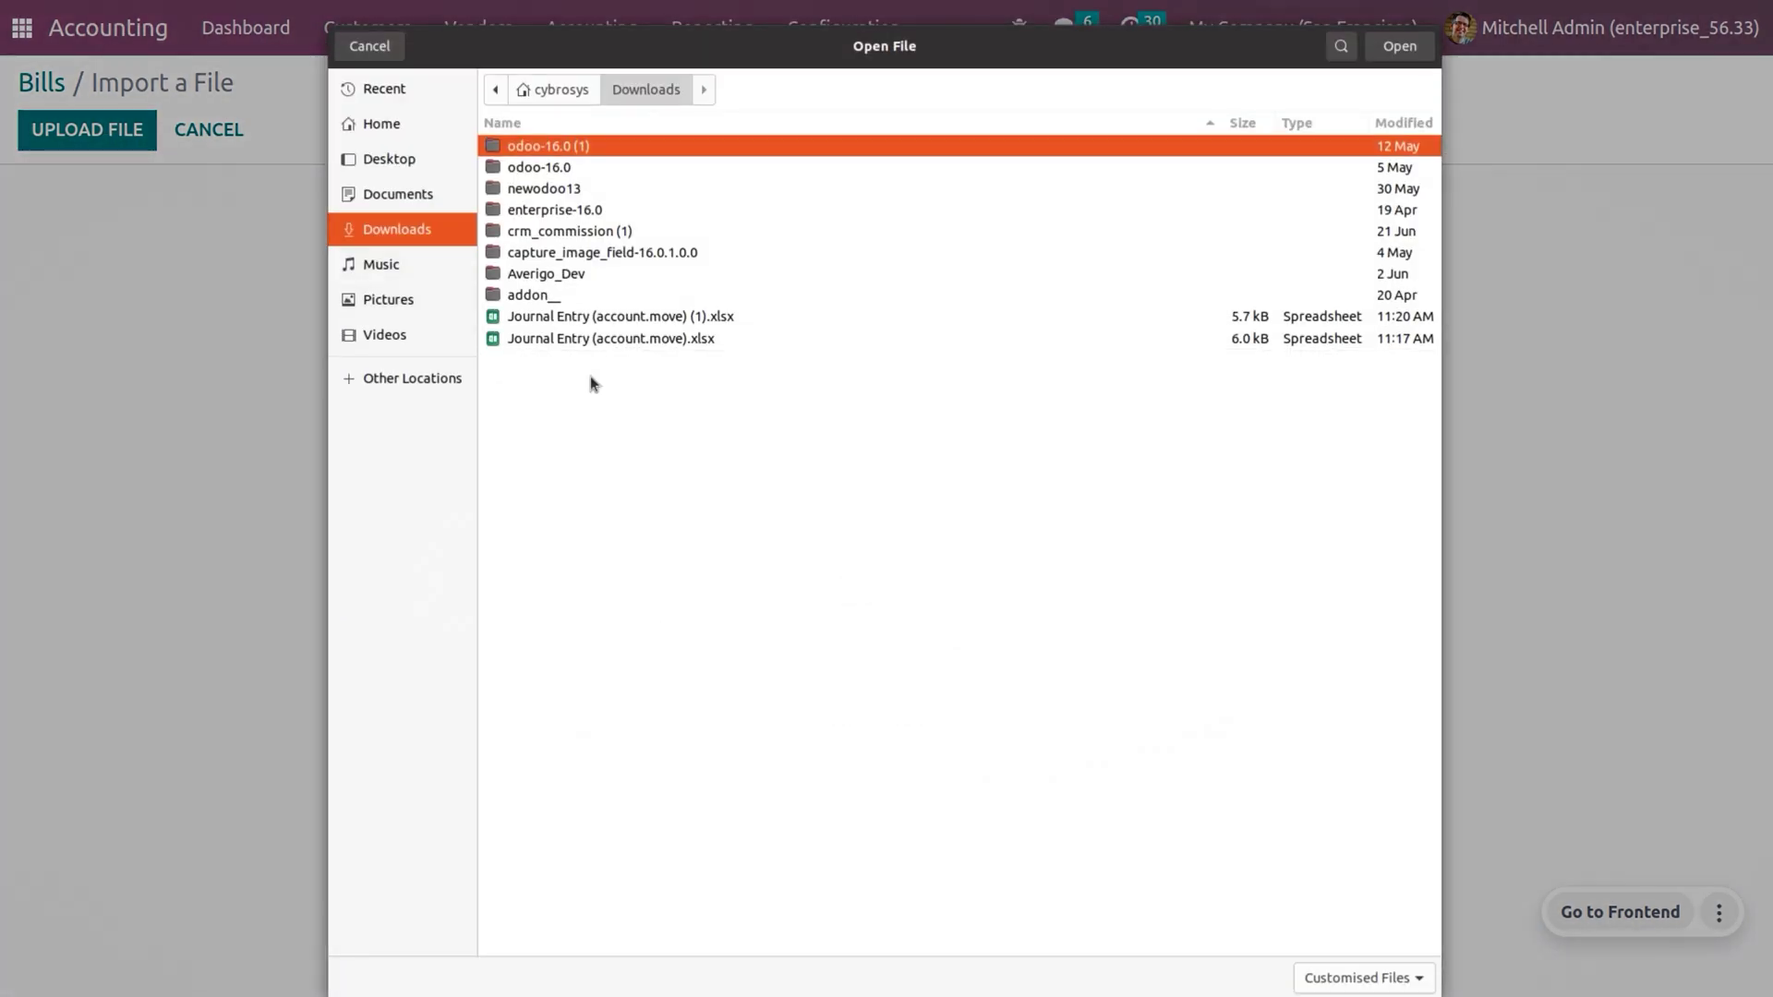
pyautogui.click(662, 315)
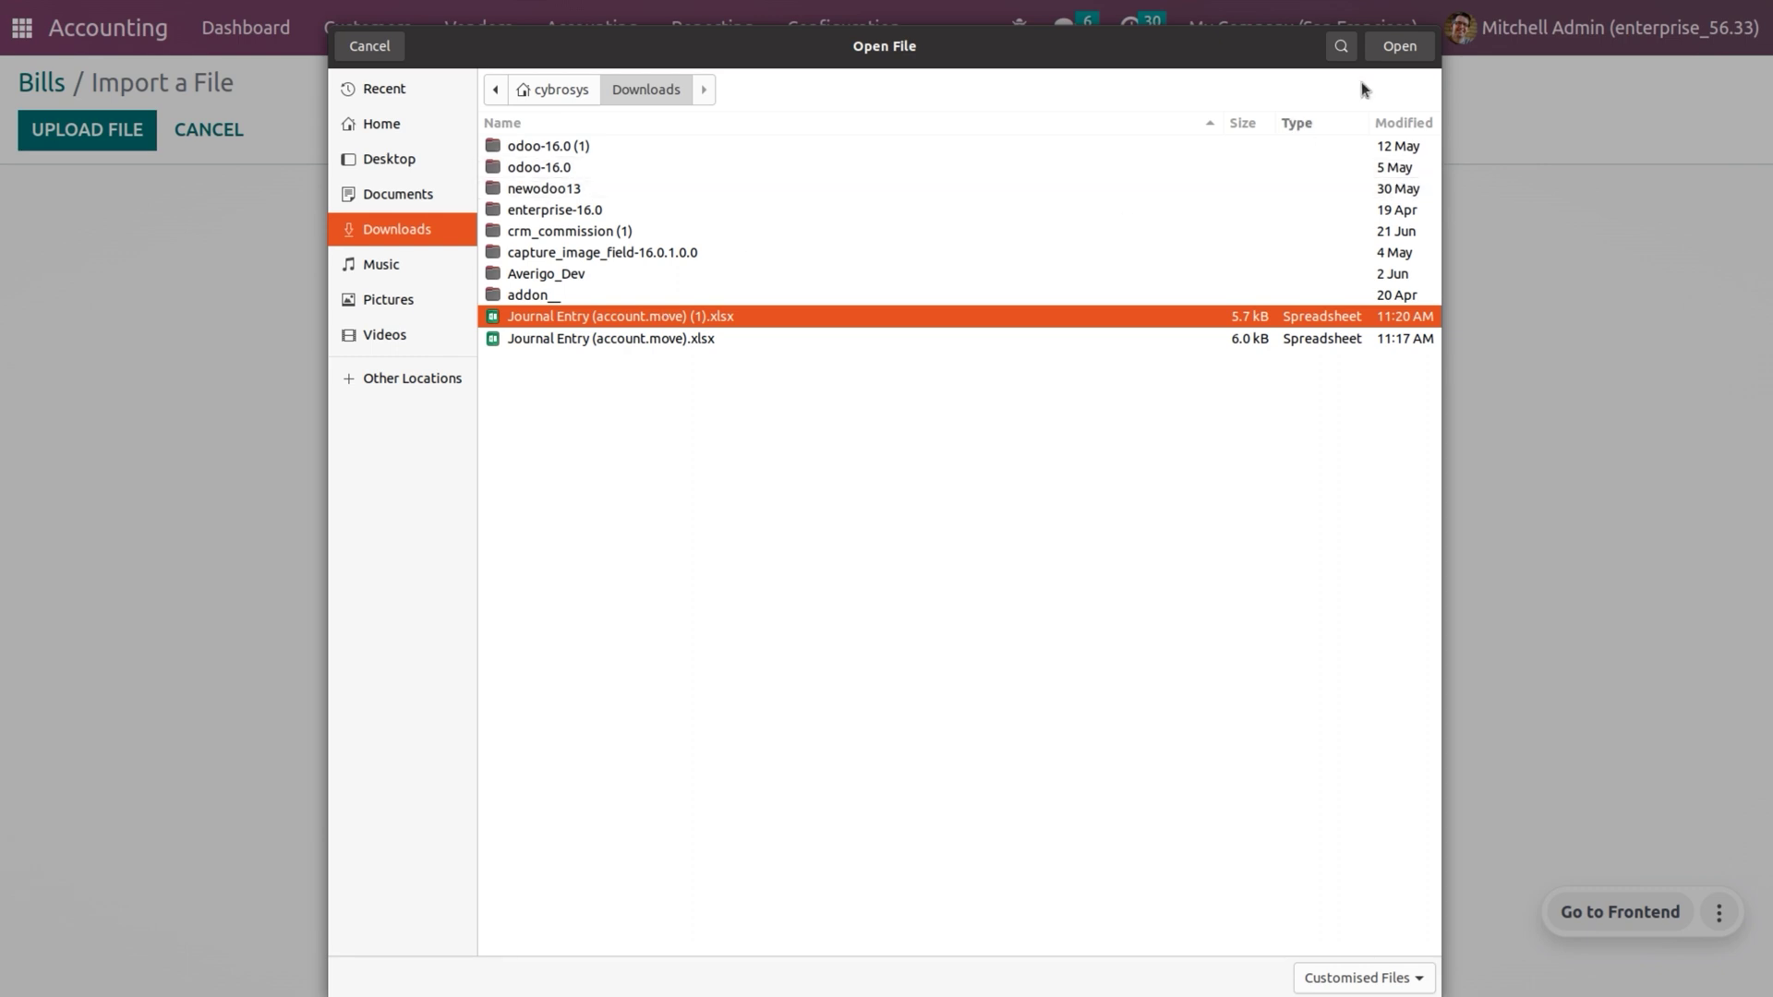
pyautogui.click(1425, 51)
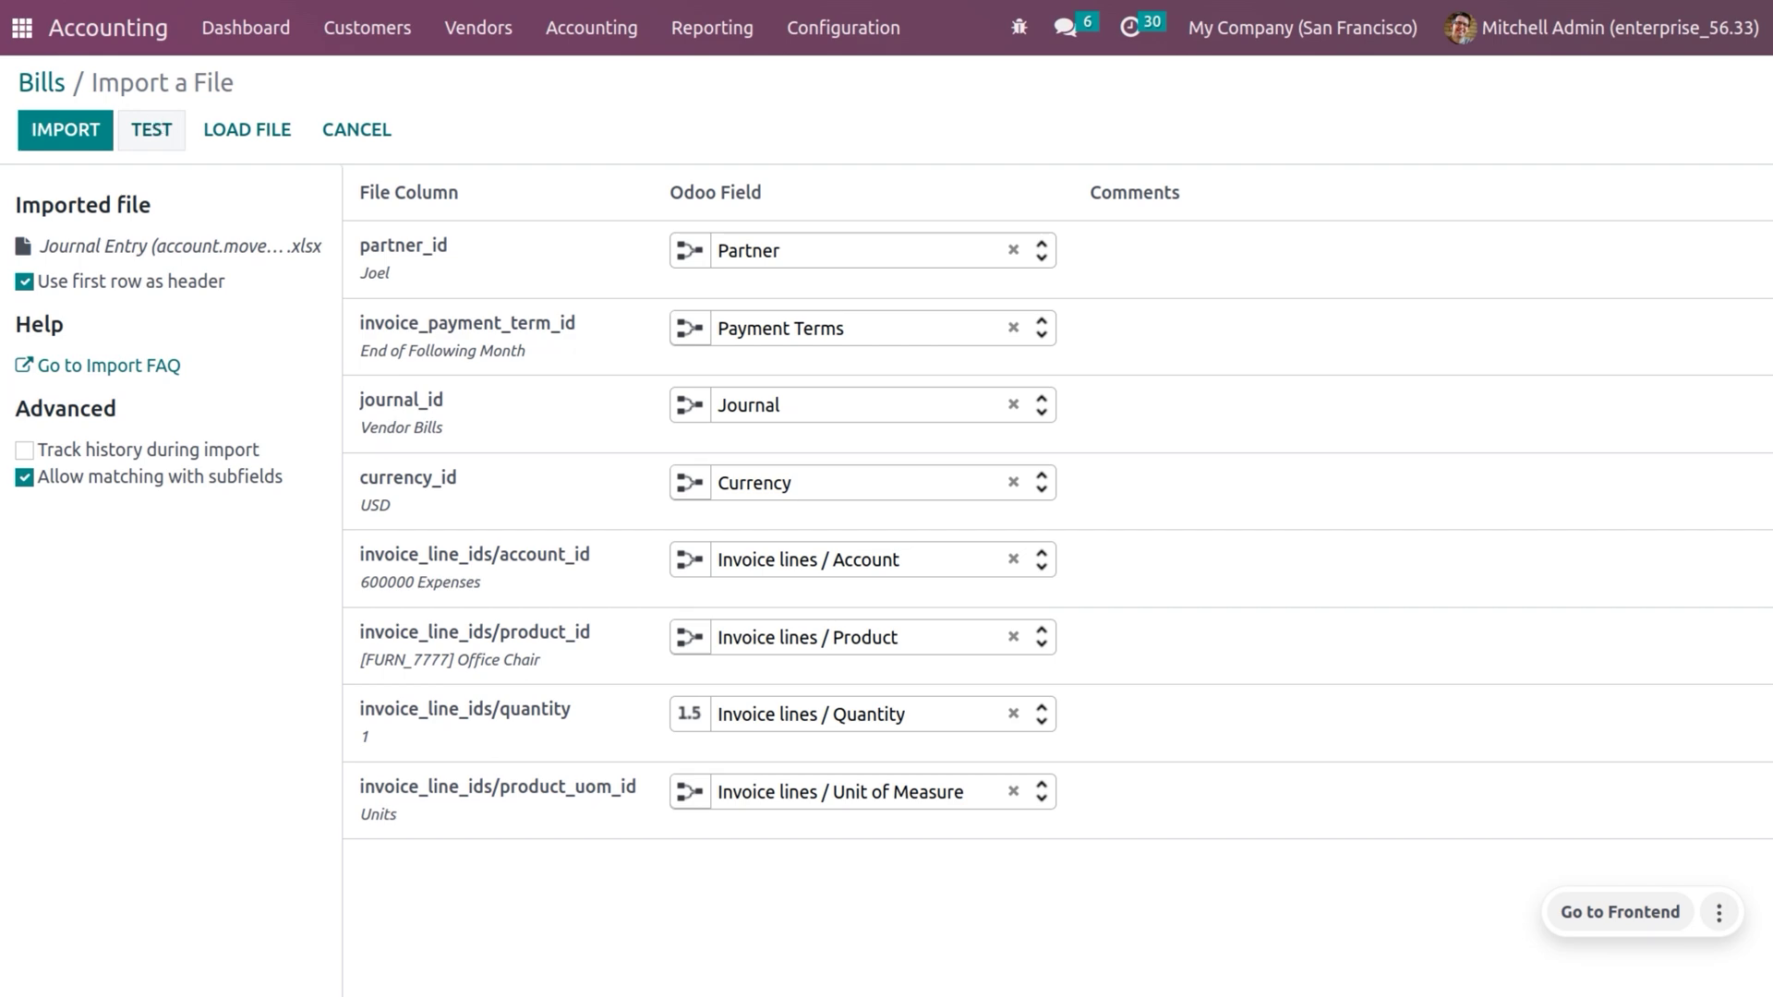
# Step: Test the import, set unmatched Partner values to Create new values, then retest and import the bill
pyautogui.click(153, 128)
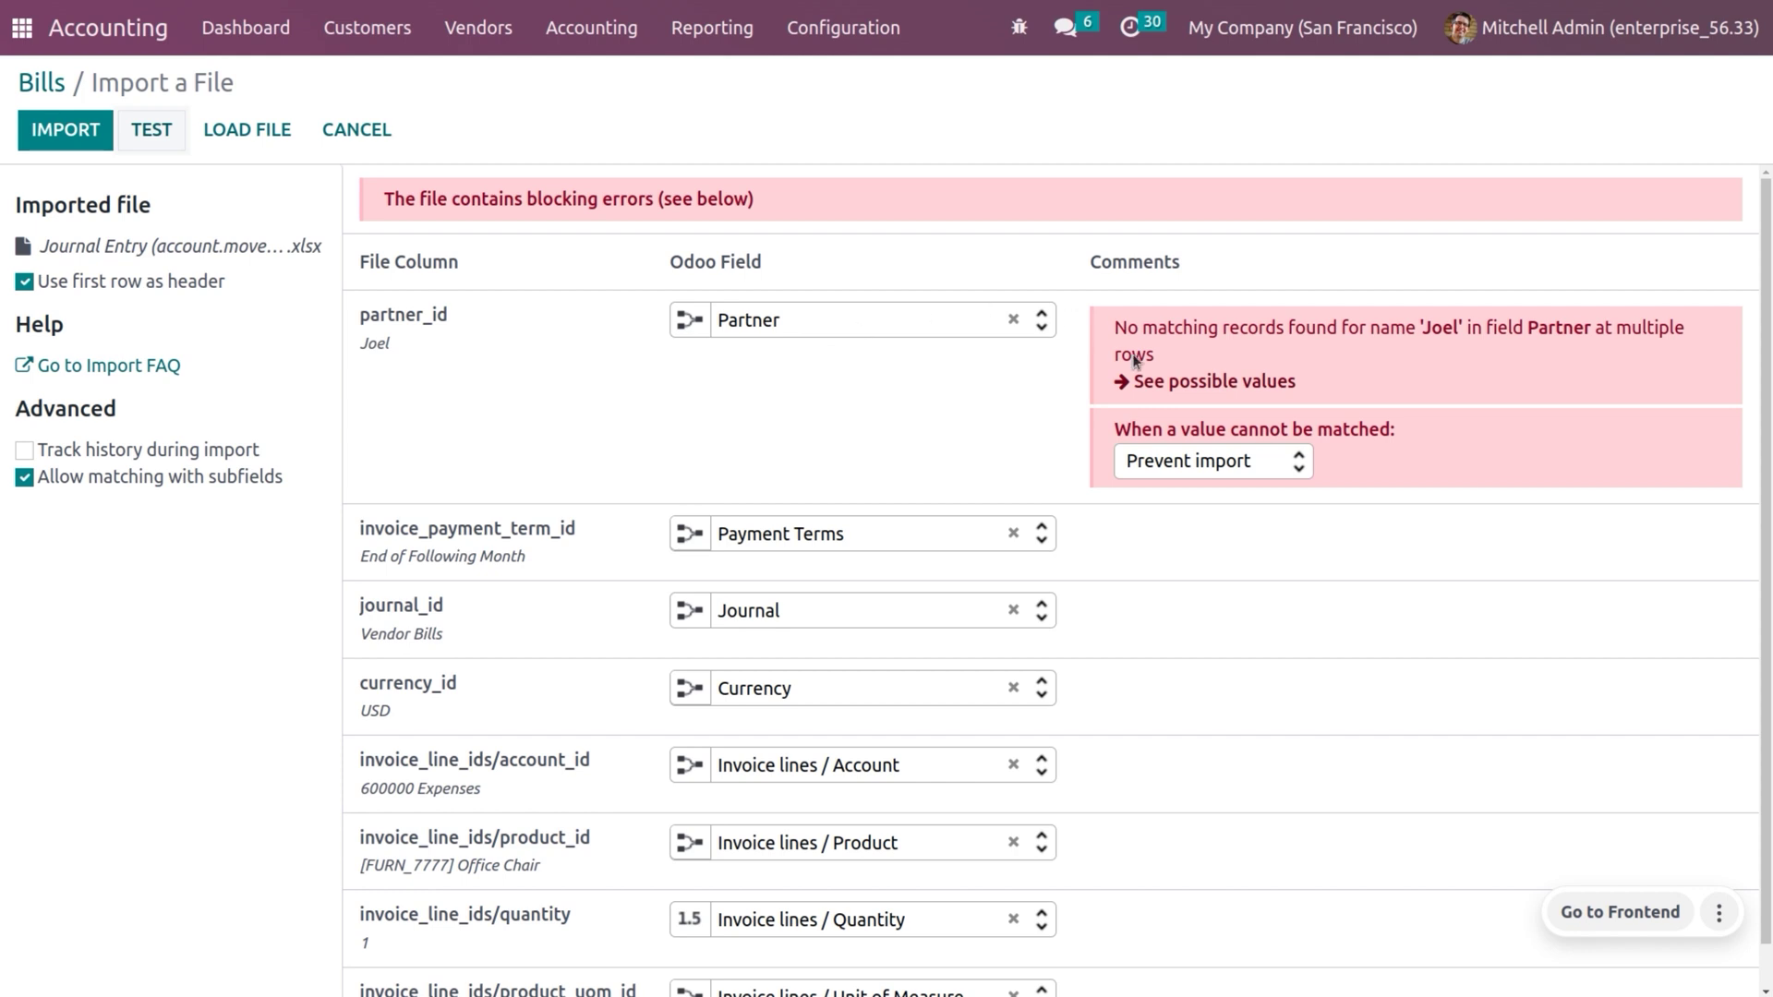
pyautogui.click(1253, 451)
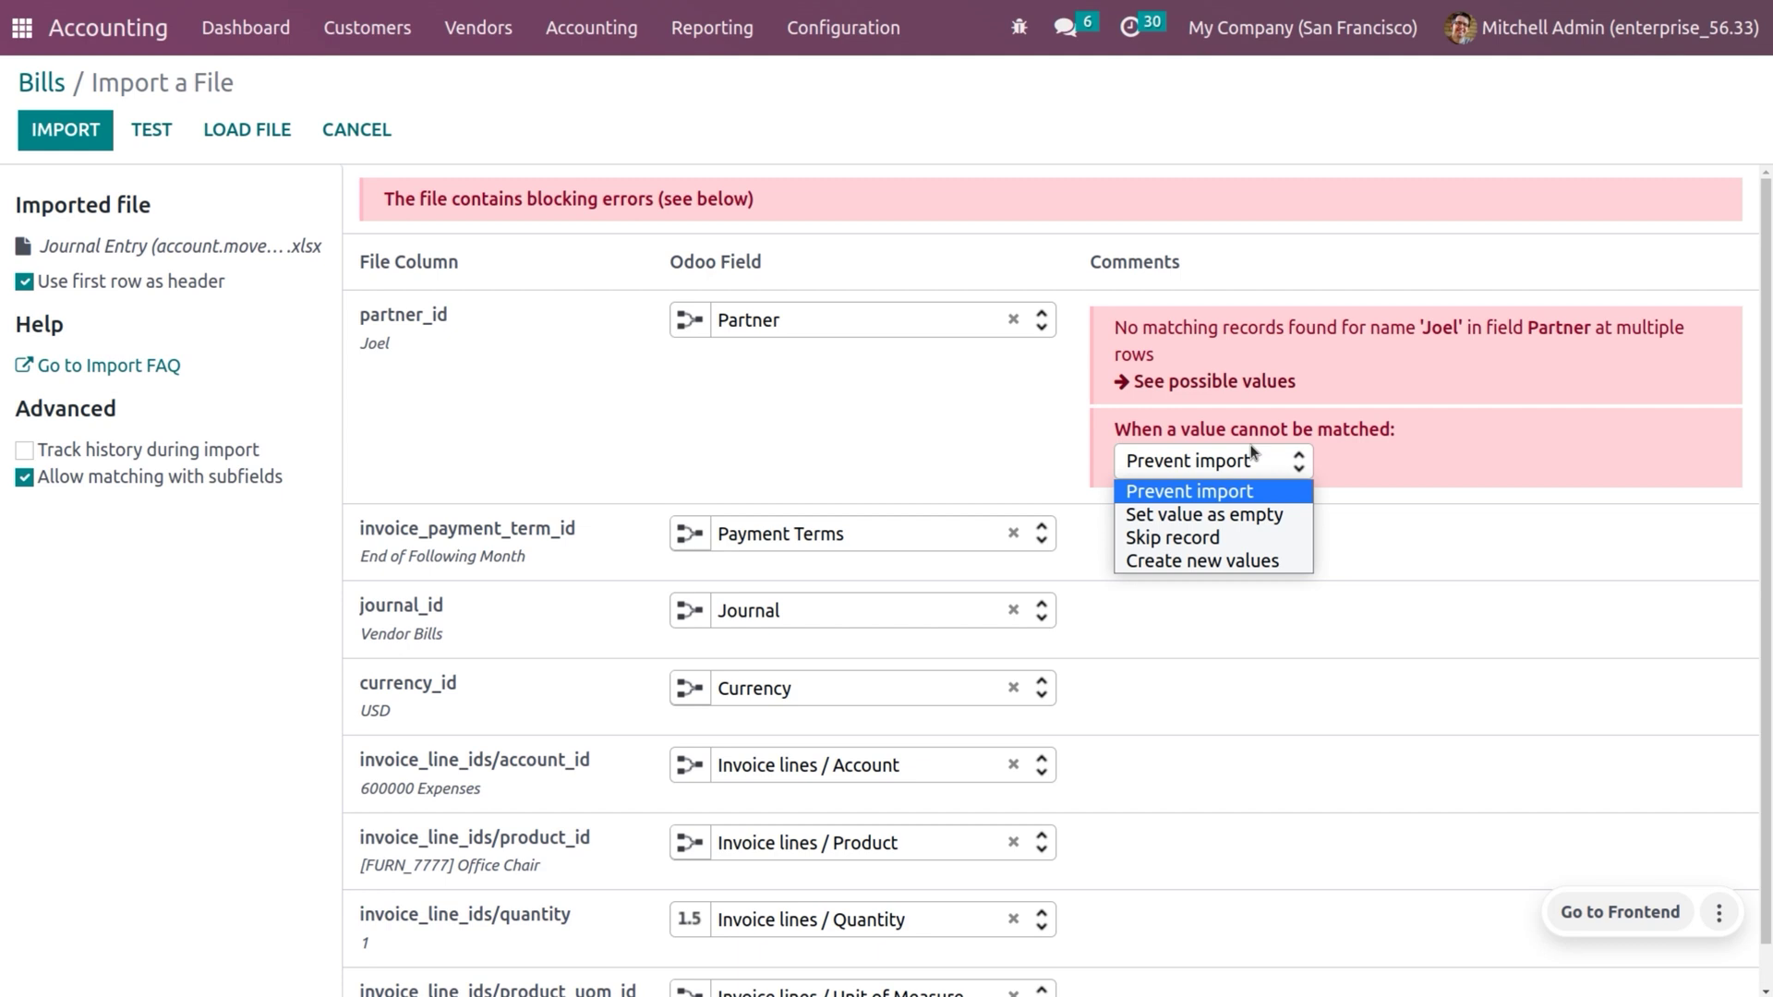
pyautogui.click(1182, 561)
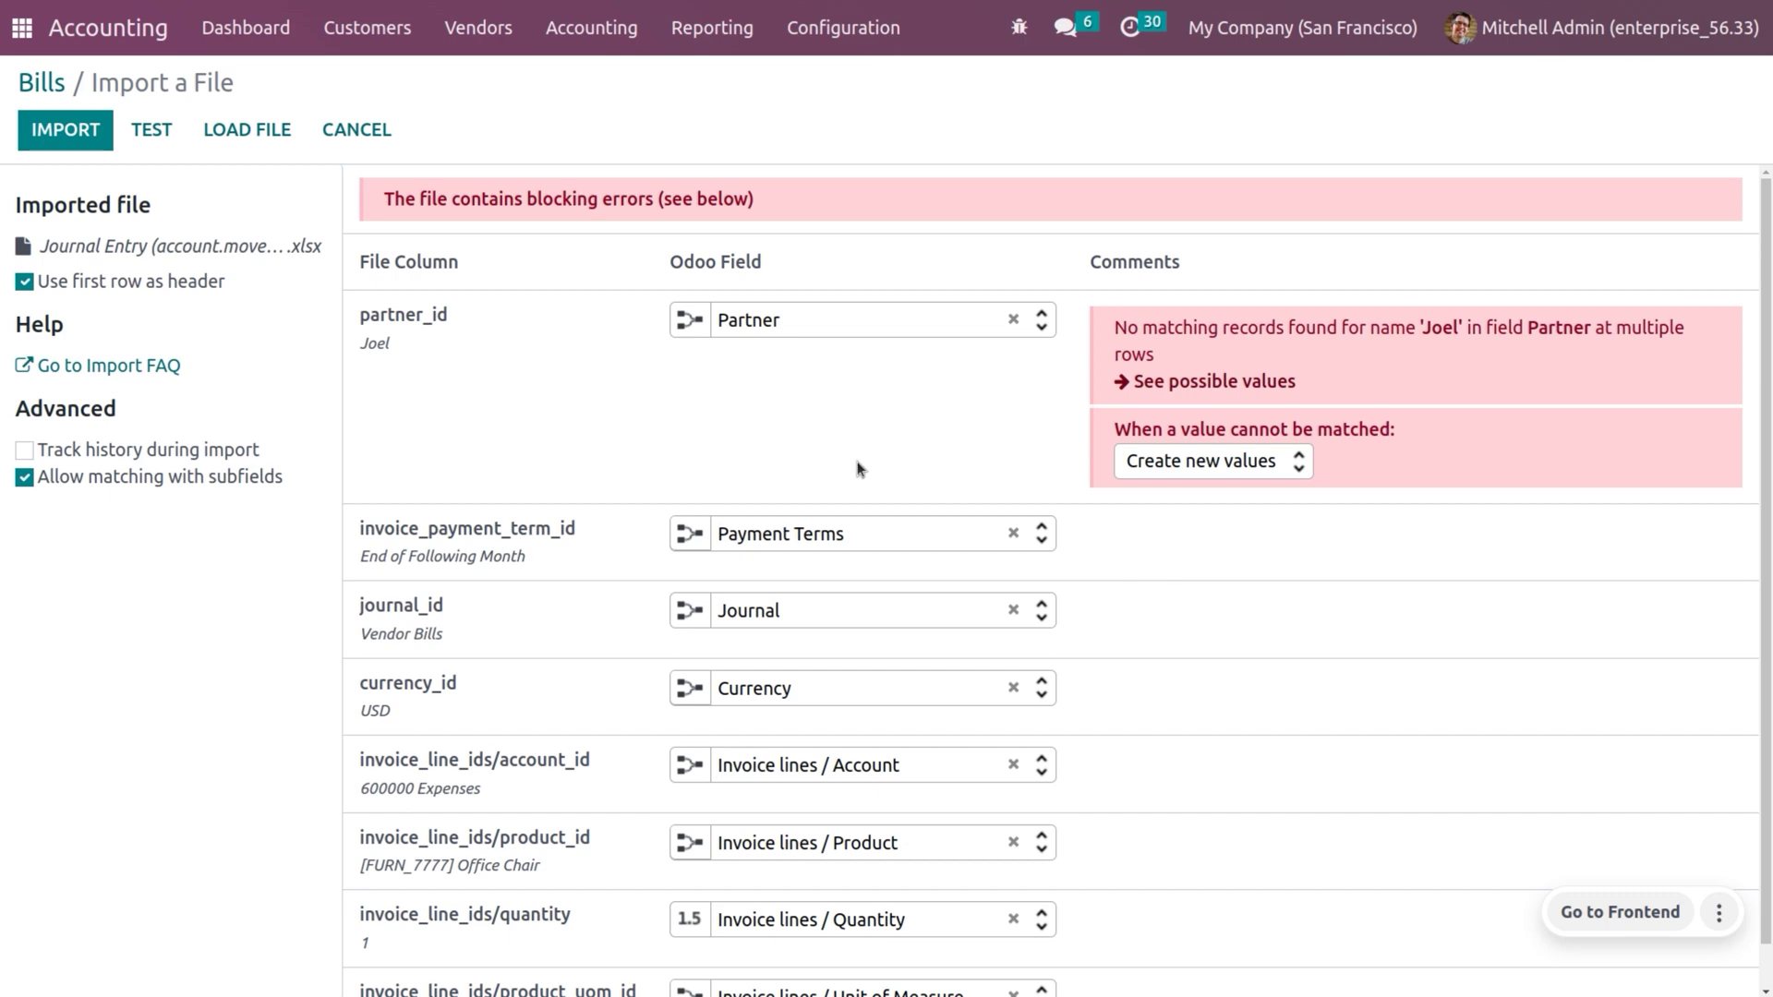
pyautogui.click(154, 130)
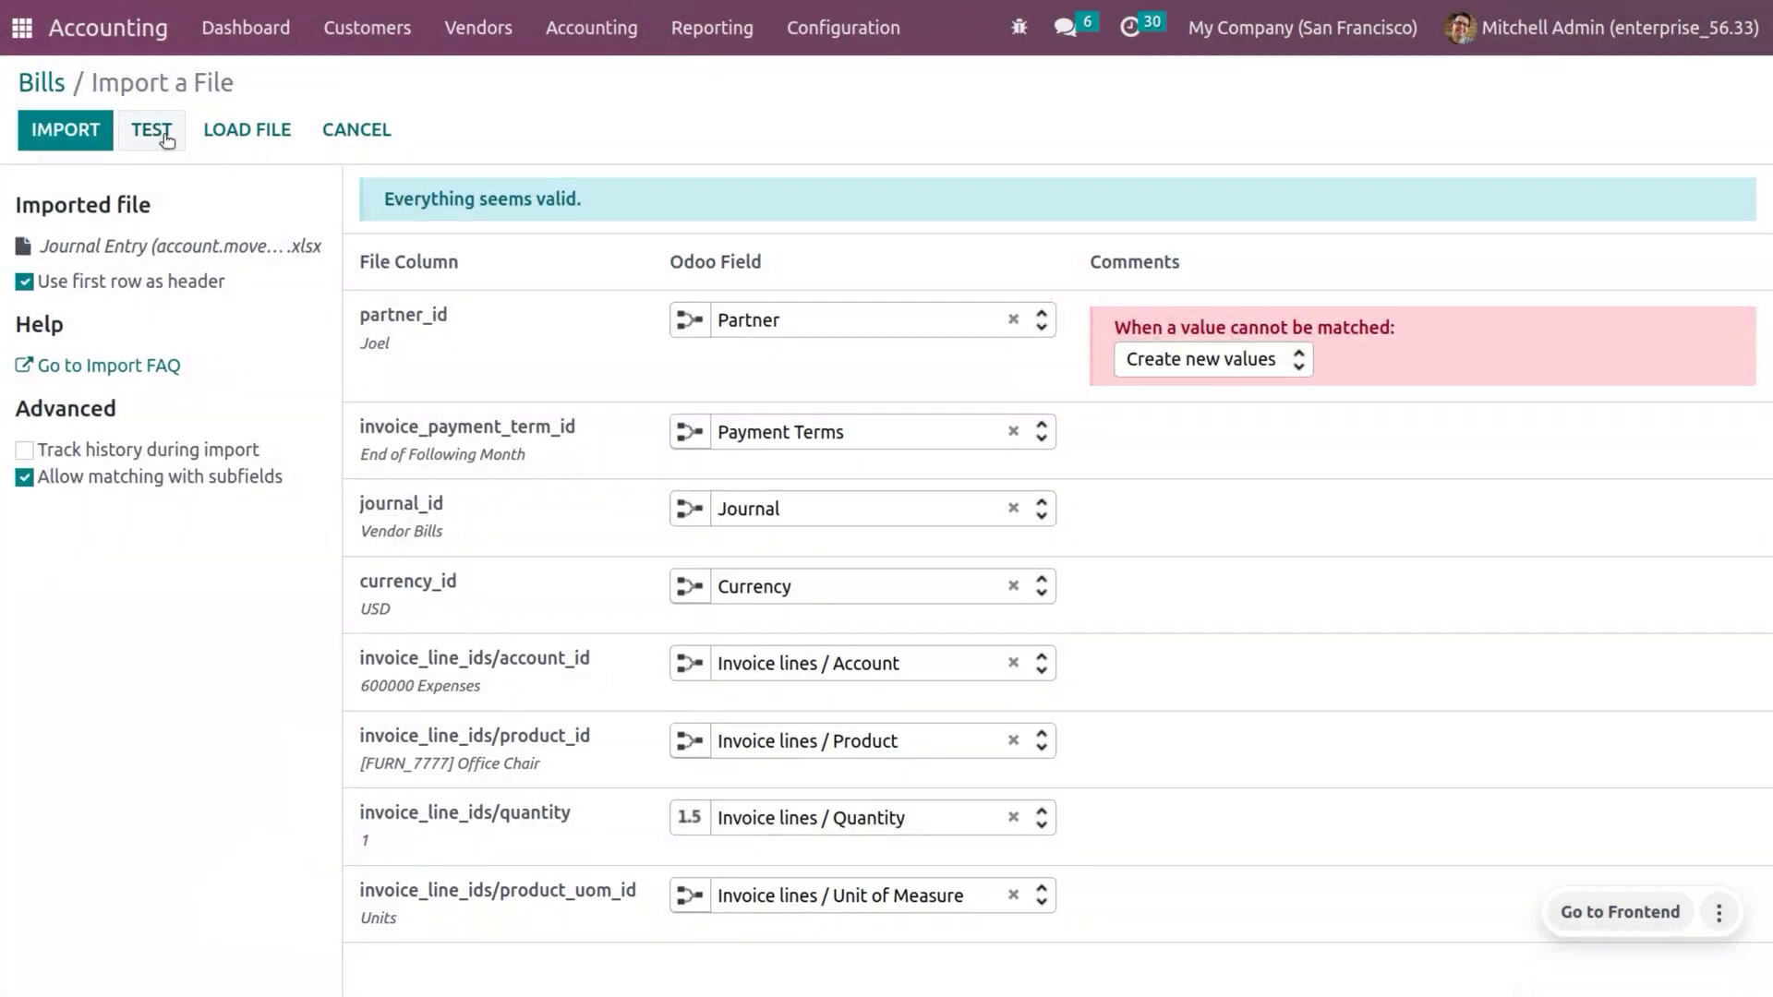
pyautogui.click(90, 138)
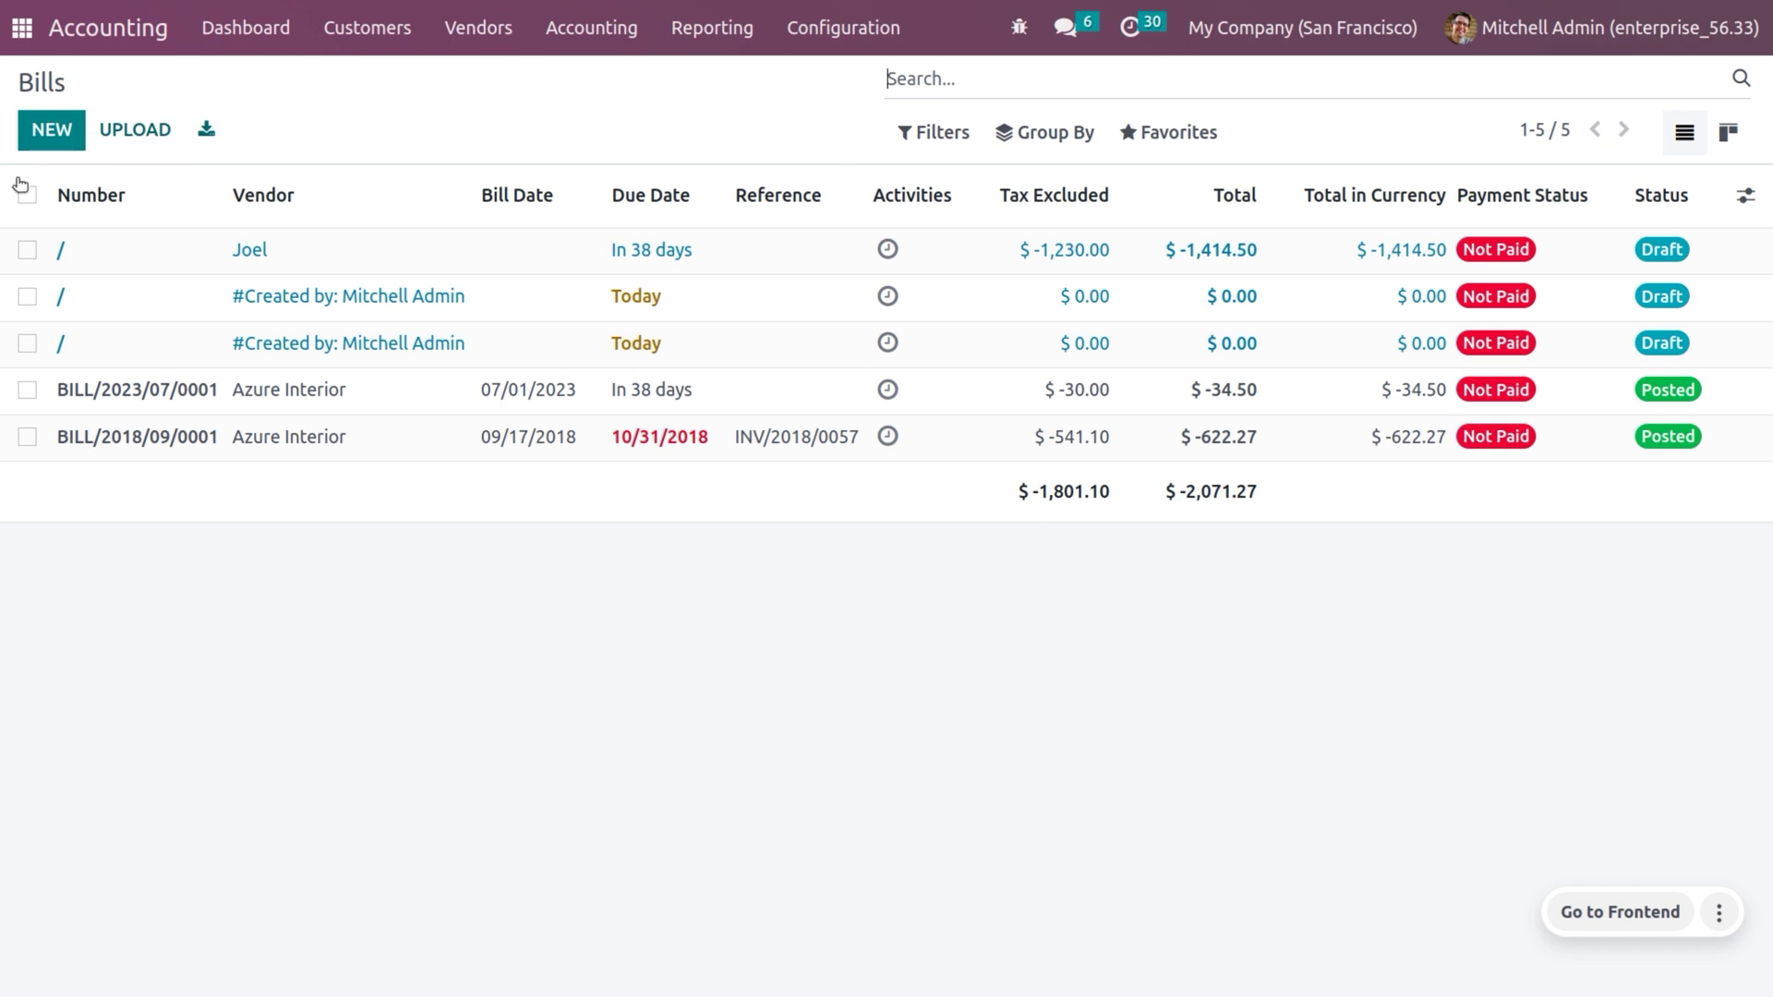
# Step: Open the newly imported draft vendor bill and try to confirm it
pyautogui.click(189, 242)
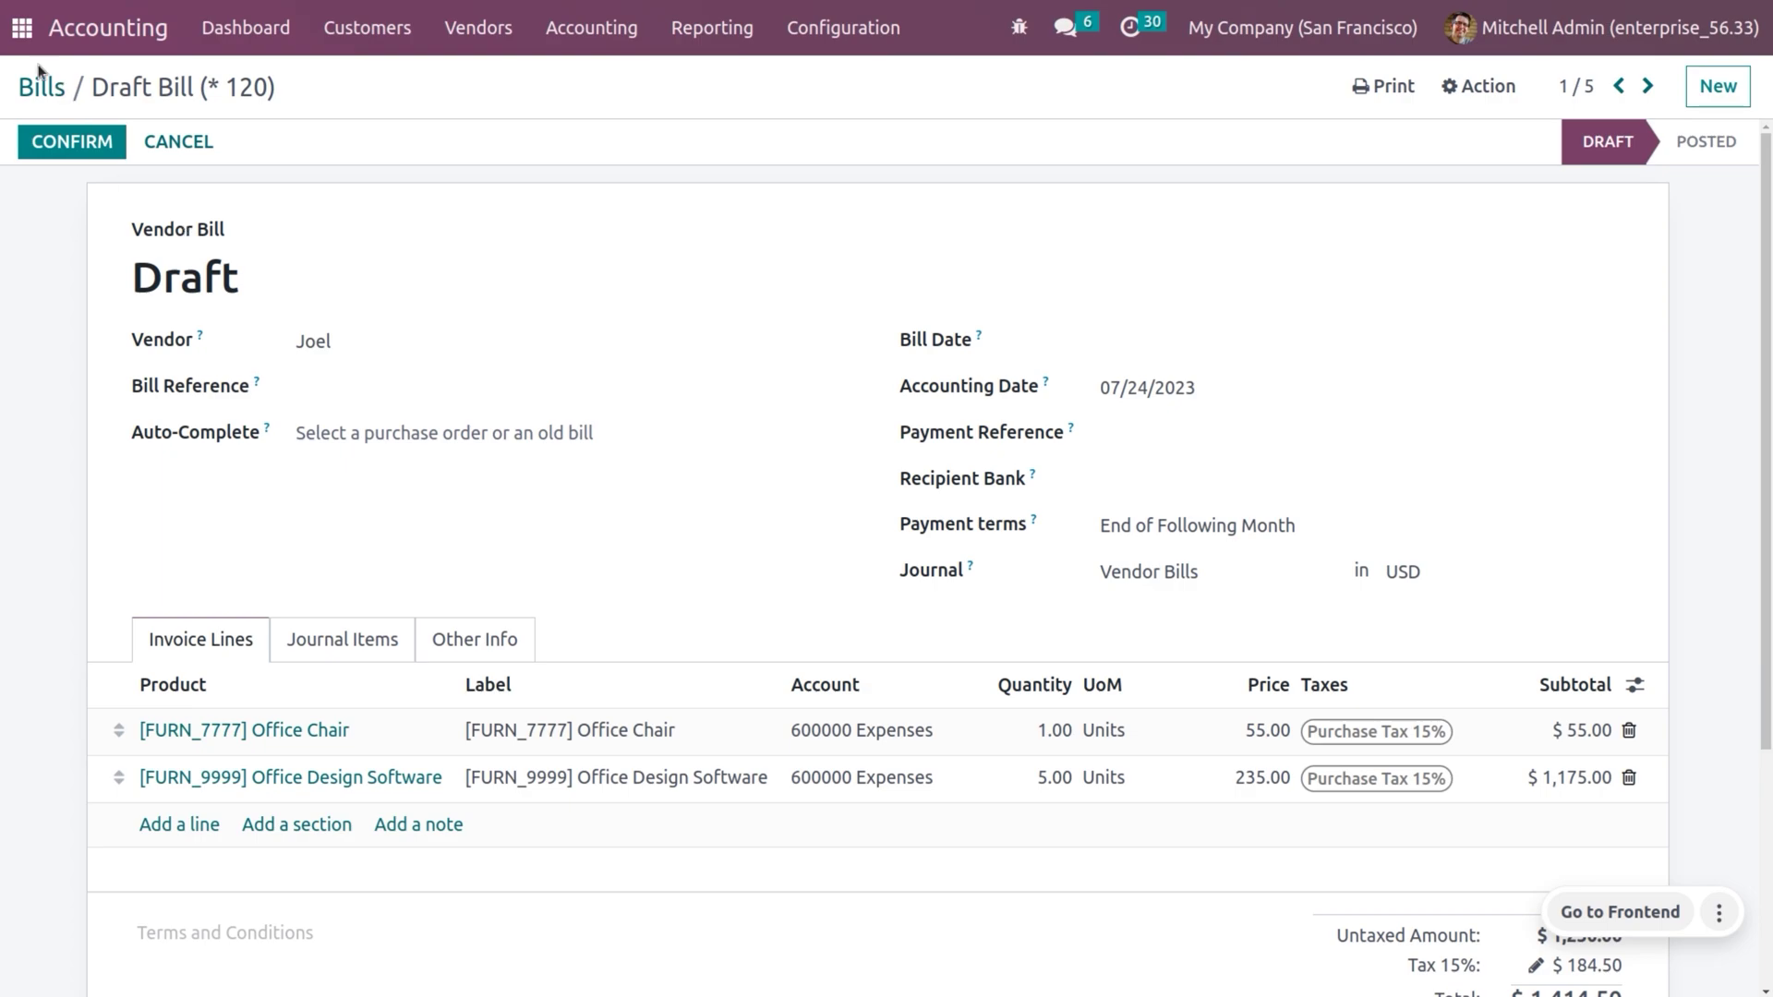
pyautogui.click(69, 135)
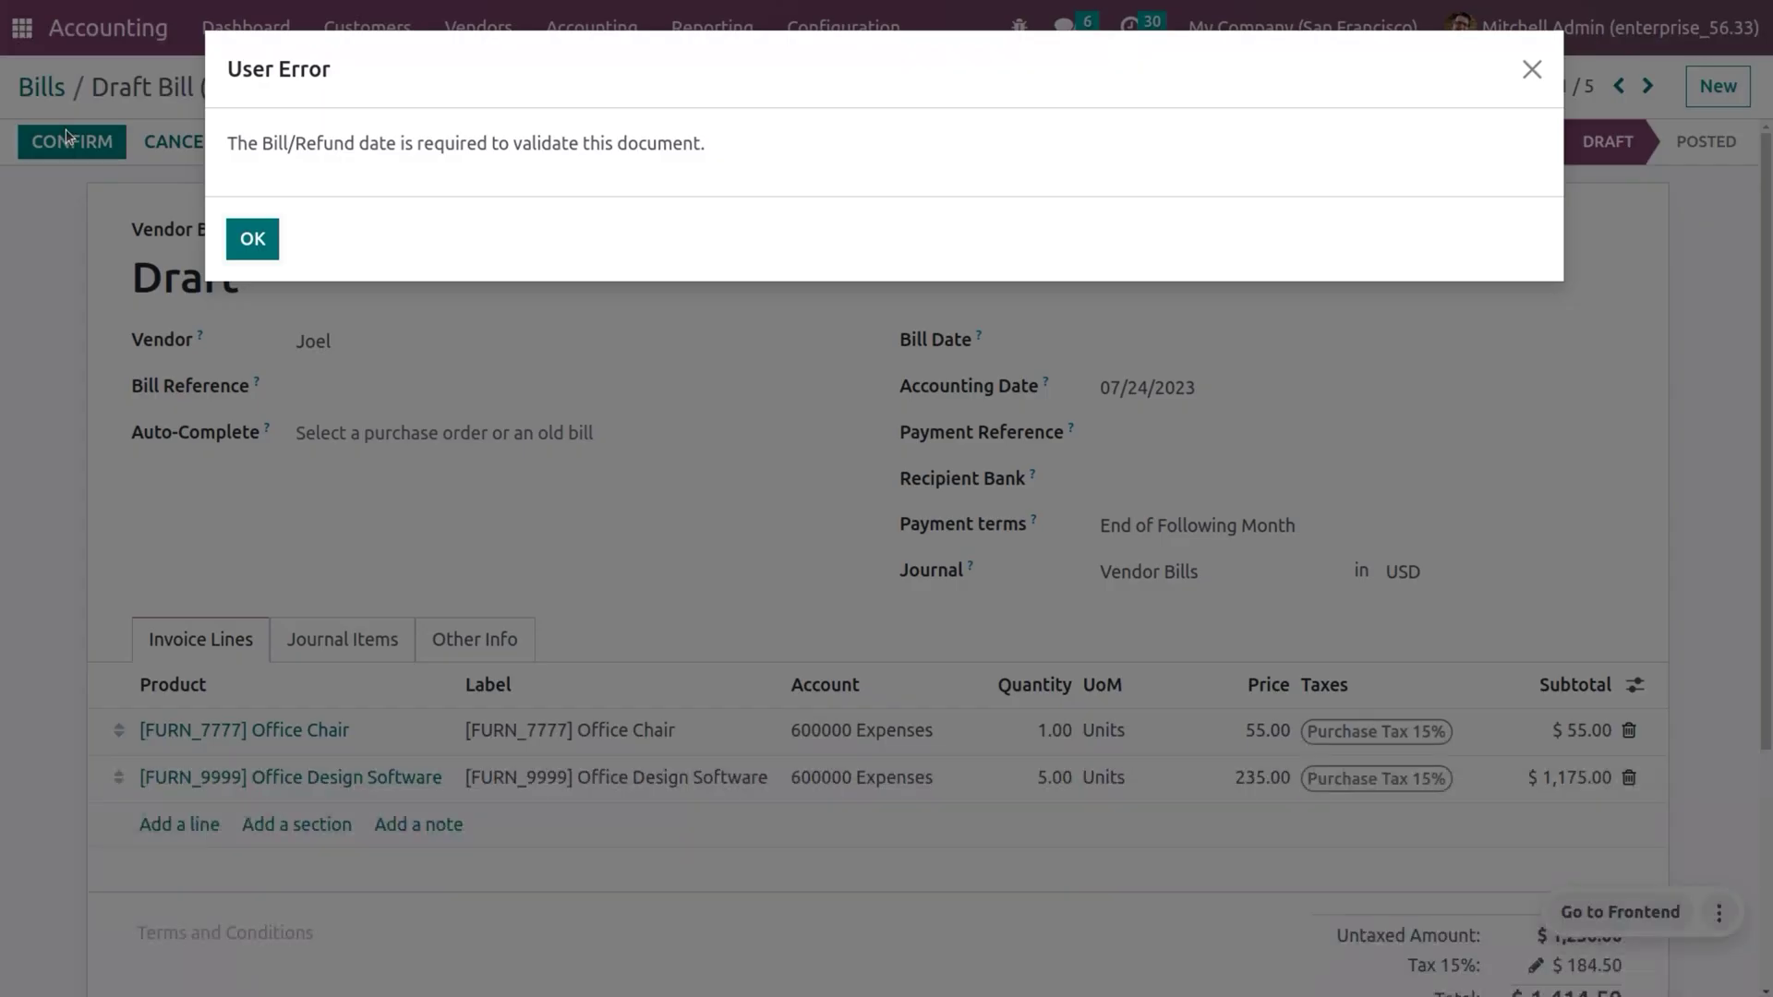
pyautogui.click(253, 240)
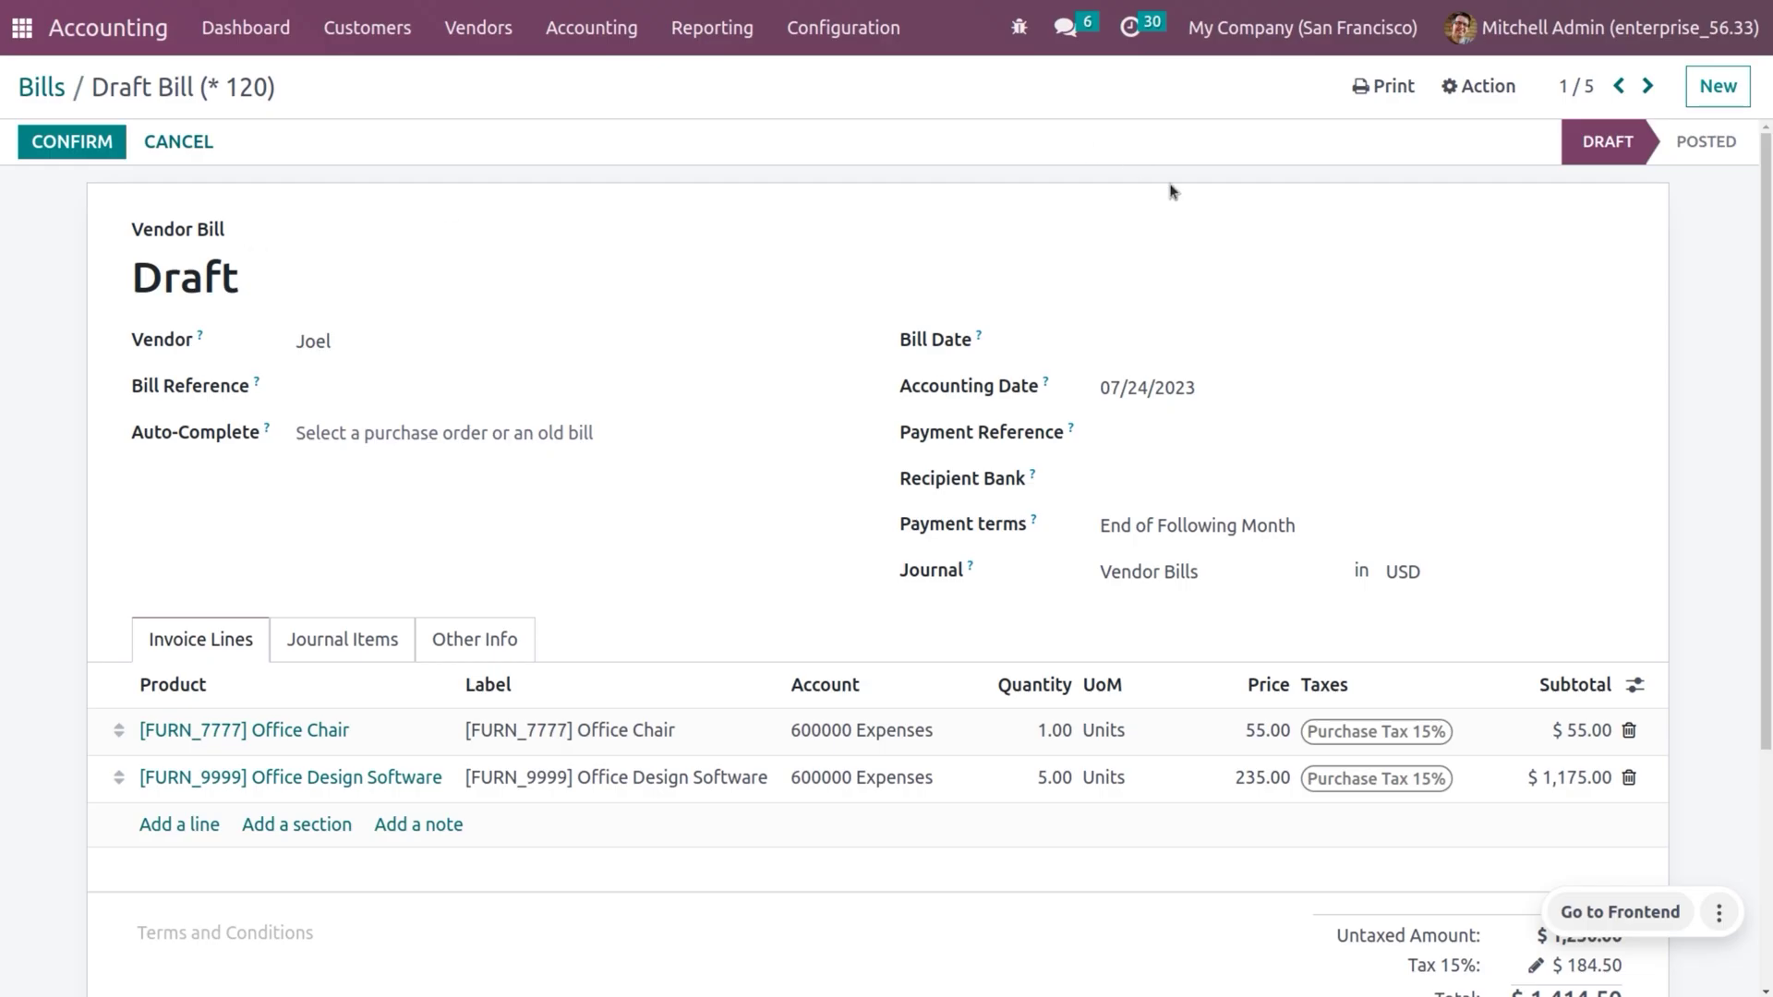
# Step: Set the draft bill's Bill Date to 07/24/2023, save it and confirm the bill
pyautogui.click(1218, 341)
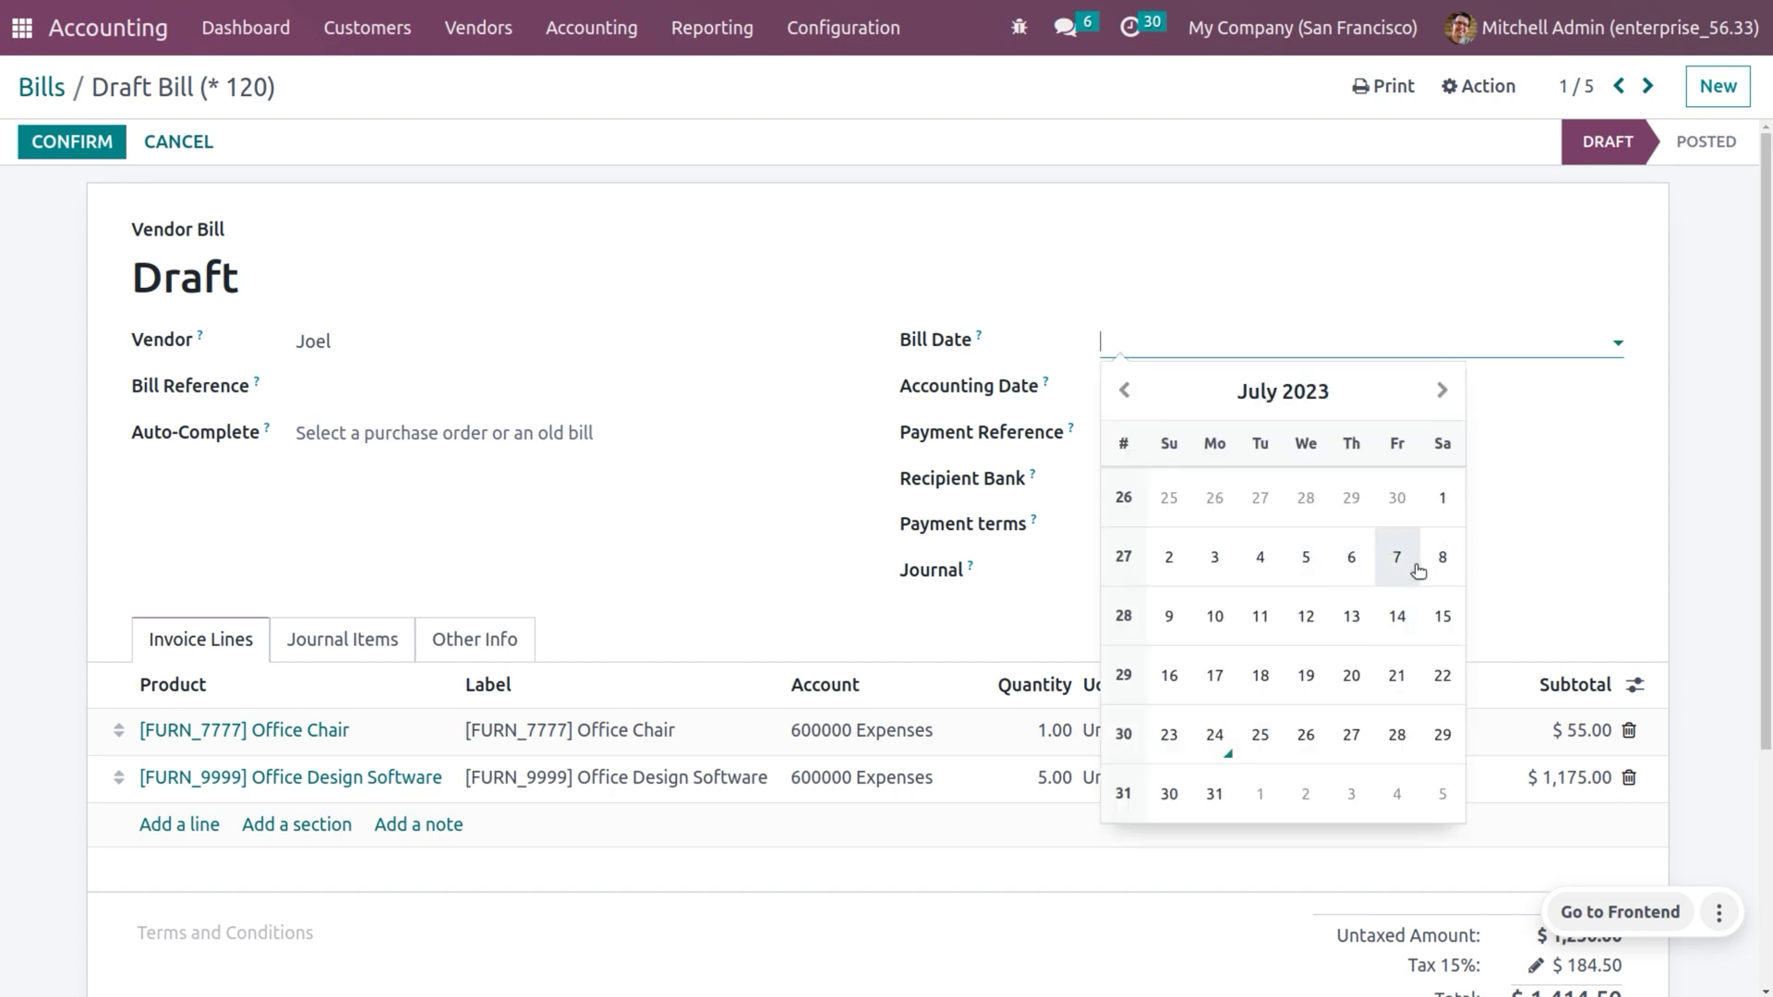
pyautogui.click(1214, 735)
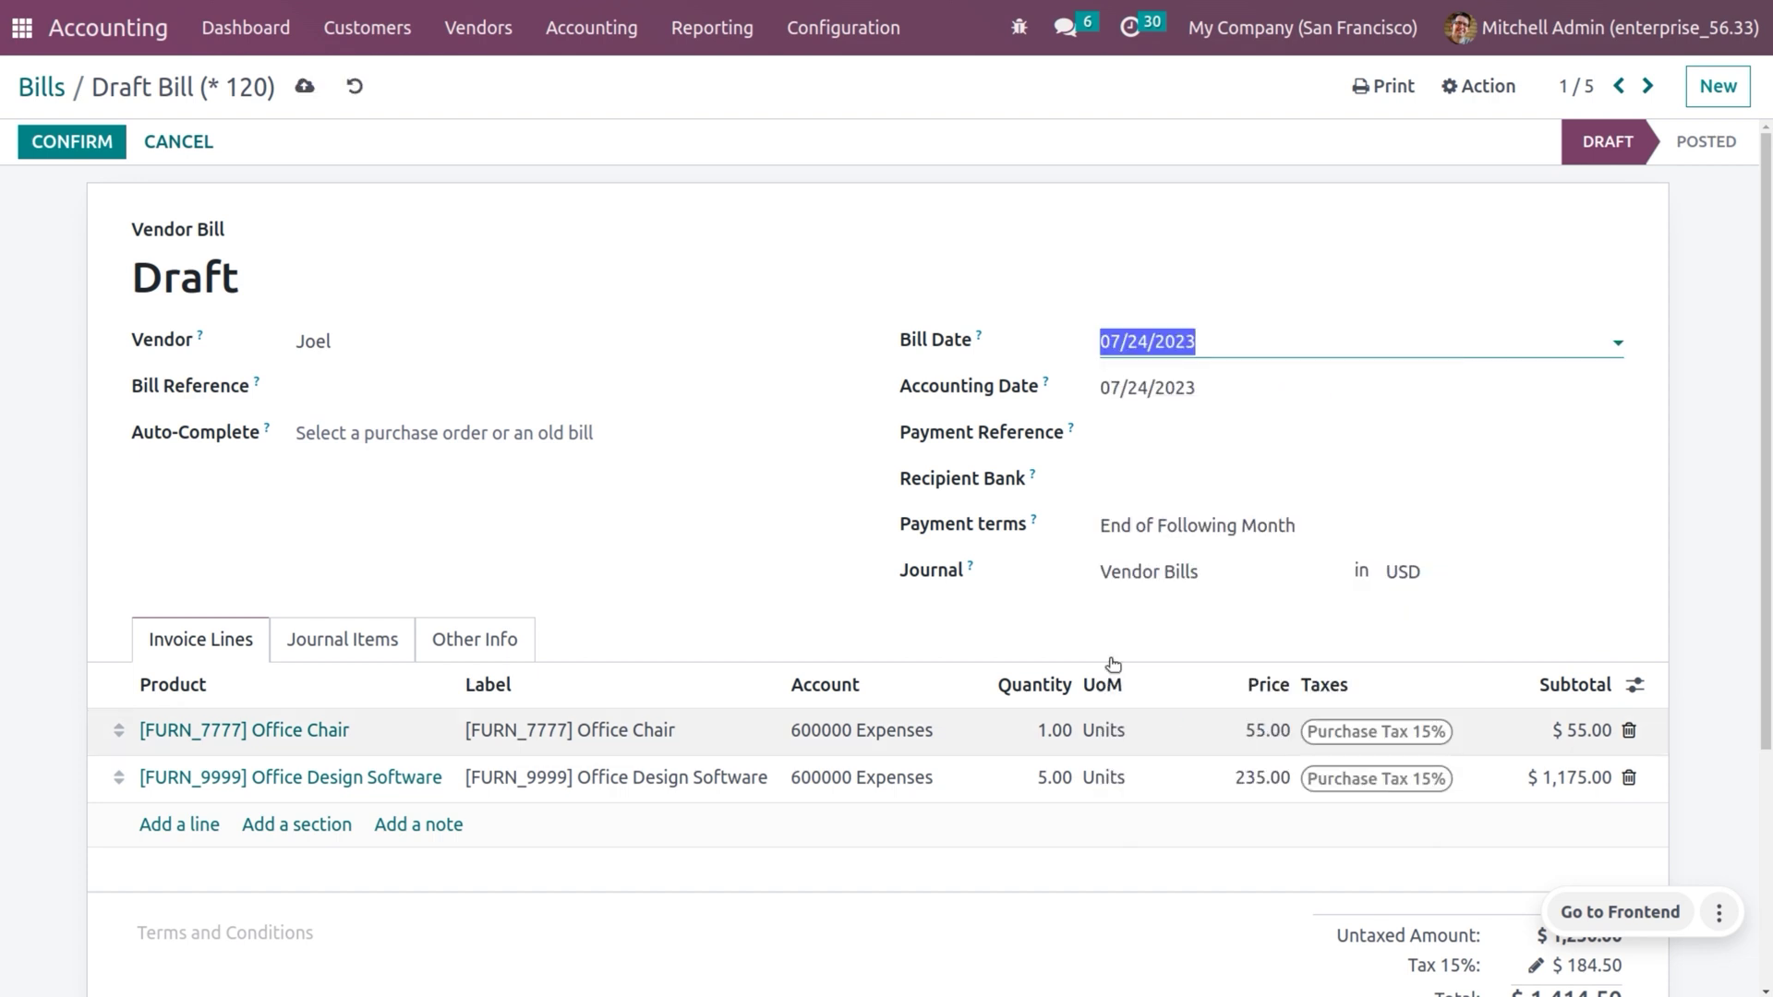
pyautogui.click(304, 86)
pyautogui.click(59, 145)
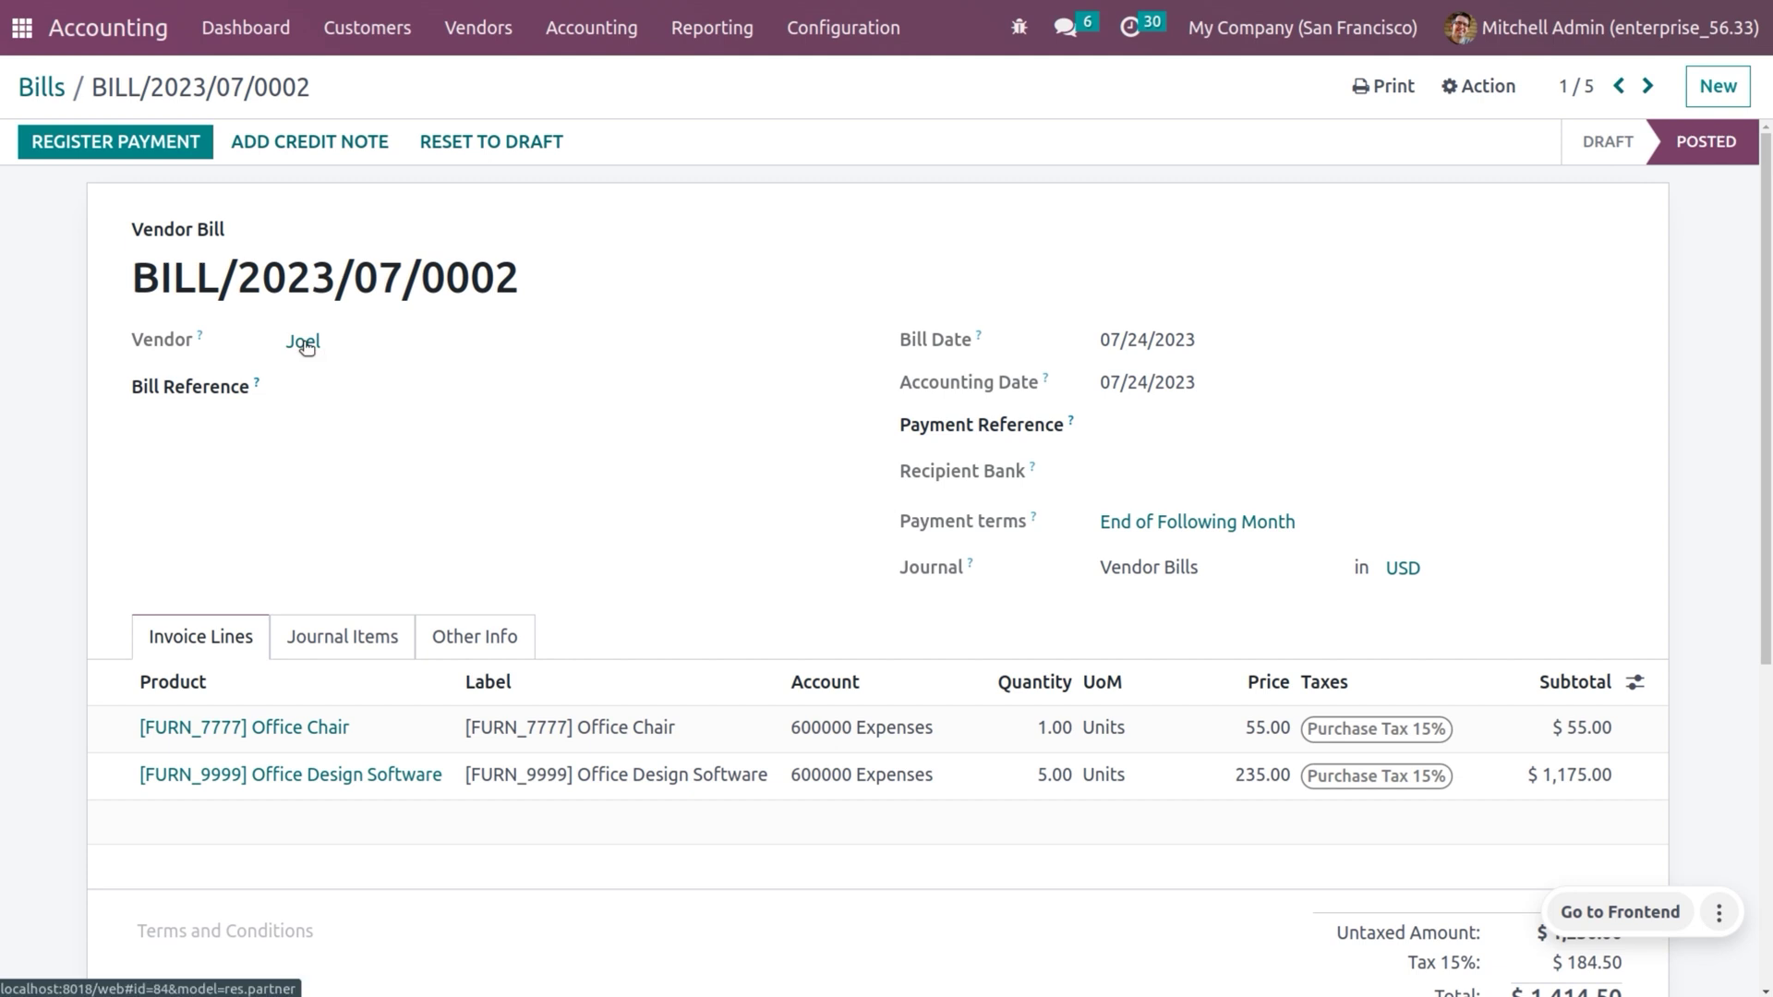
# Step: Open the vendor's contact record from the confirmed bill
pyautogui.click(305, 343)
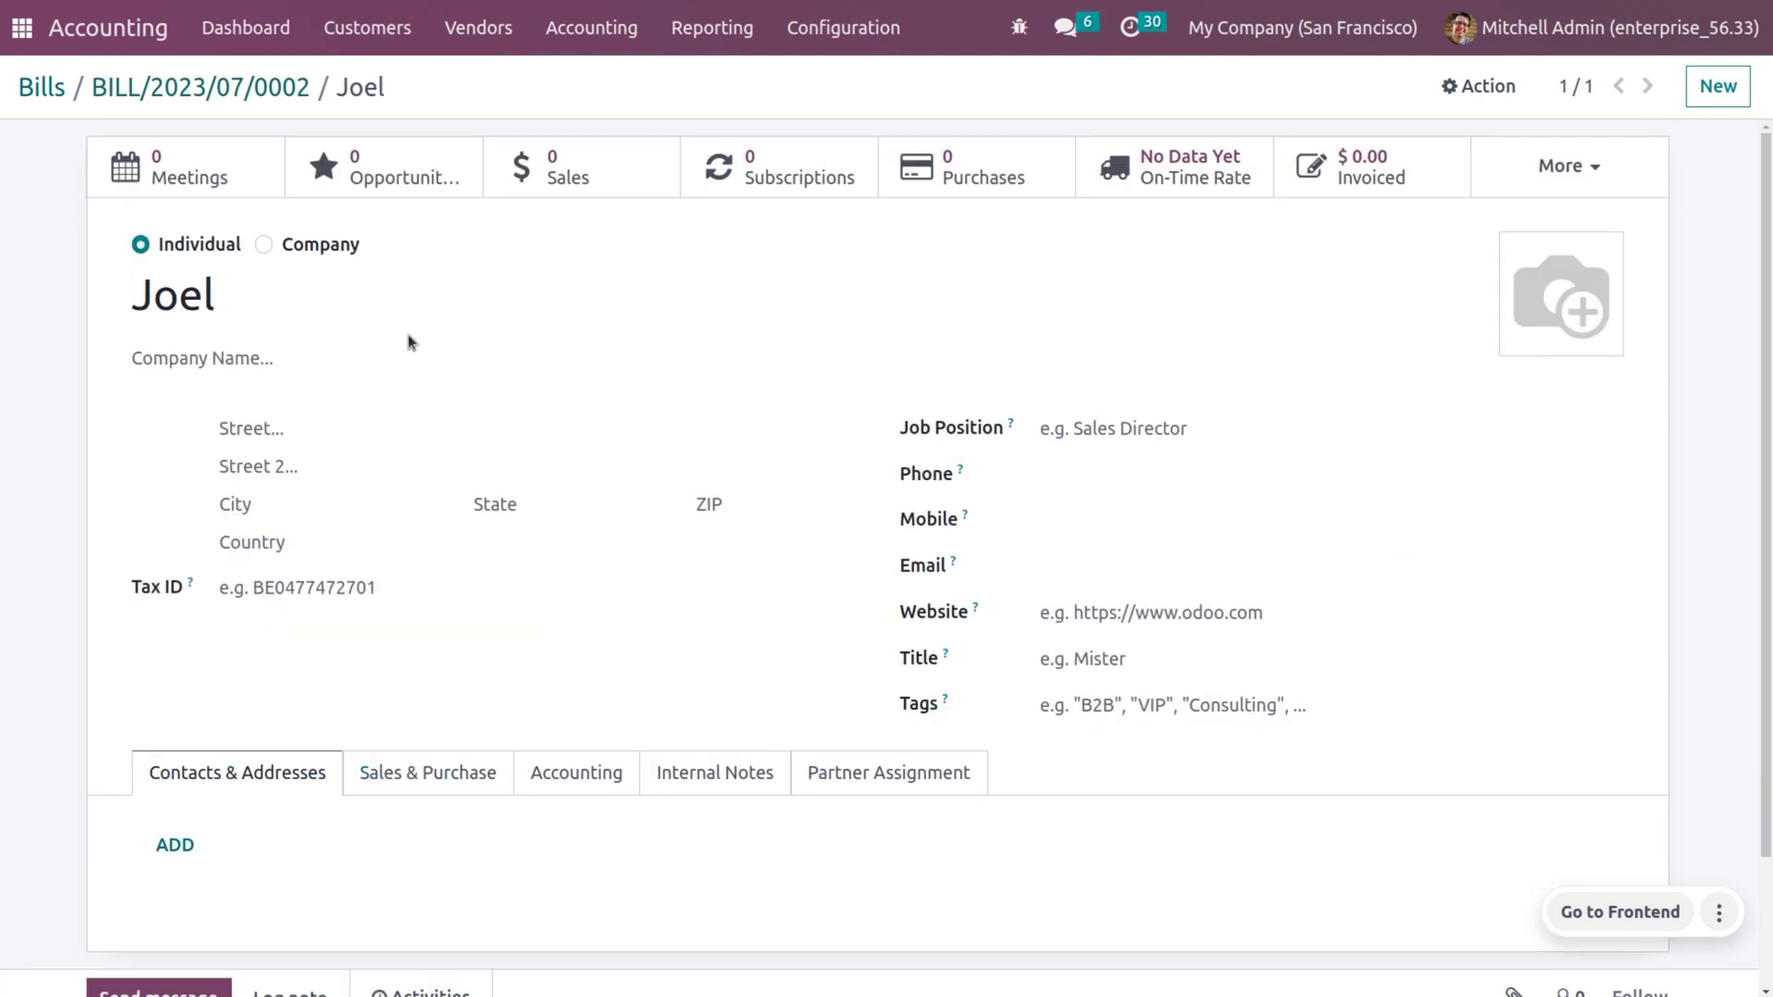